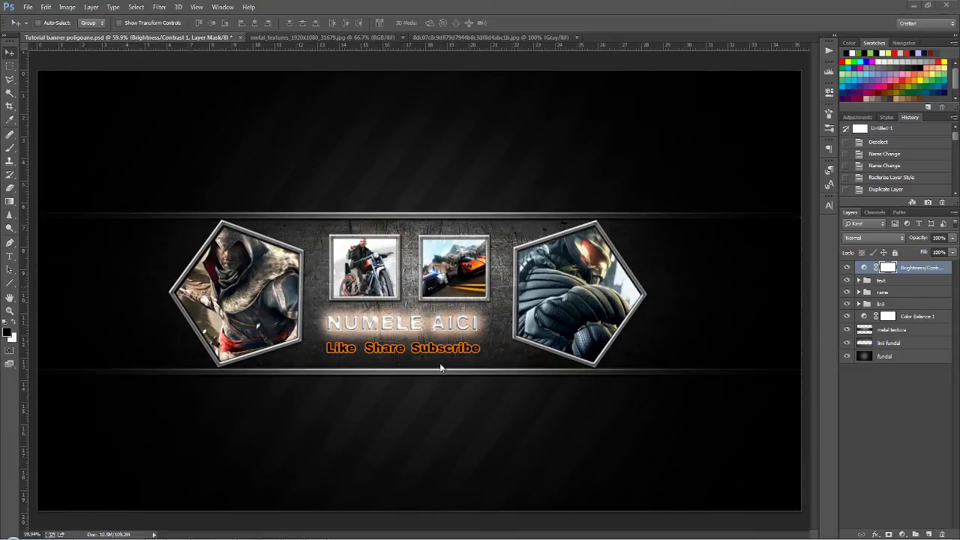
Toggle the fundal, lini fundal and metal texture layers off and on to inspect them
{"action": "left_click", "coordinate": [911, 318]}
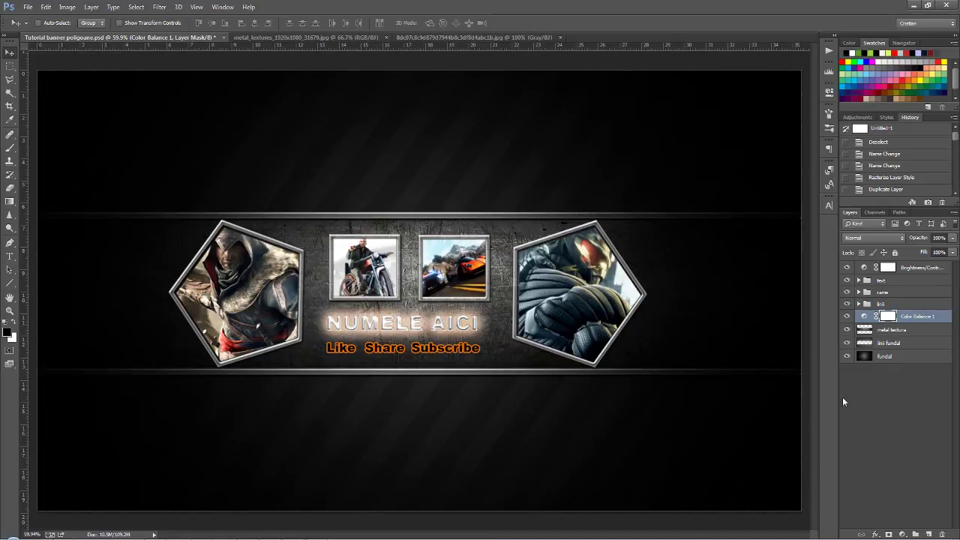
{"action": "left_click", "coordinate": [847, 356]}
{"action": "left_click", "coordinate": [846, 356]}
{"action": "left_click", "coordinate": [847, 343]}
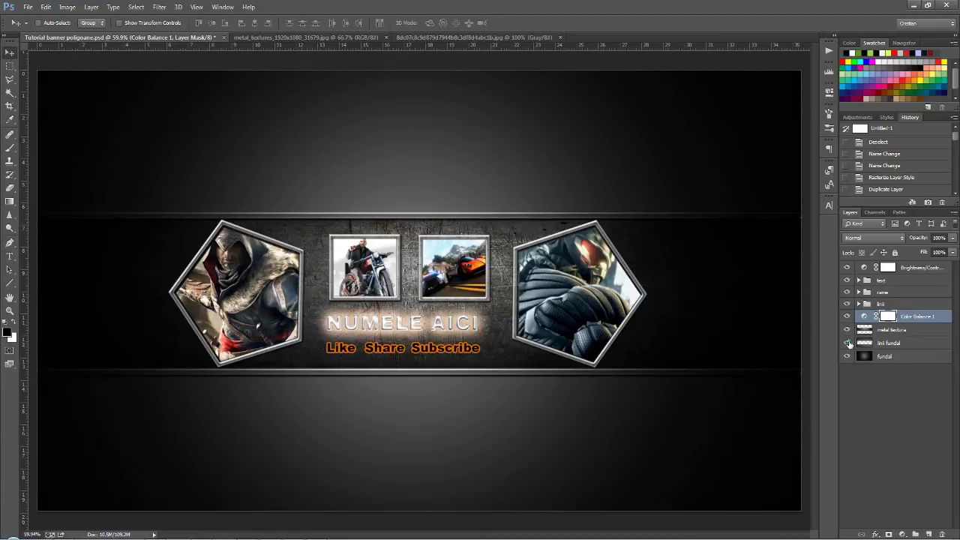
{"action": "left_click", "coordinate": [848, 342]}
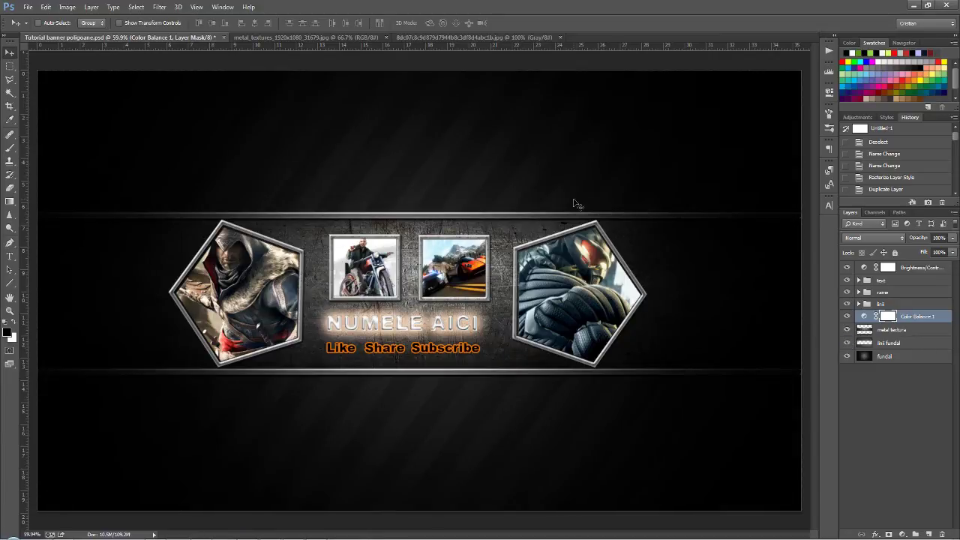
{"action": "left_click", "coordinate": [847, 329]}
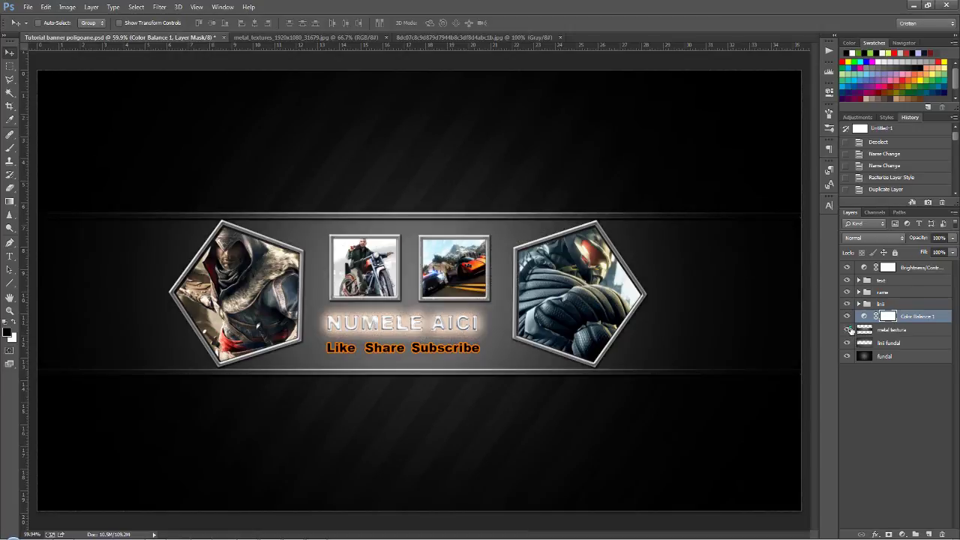
{"action": "left_click", "coordinate": [847, 330]}
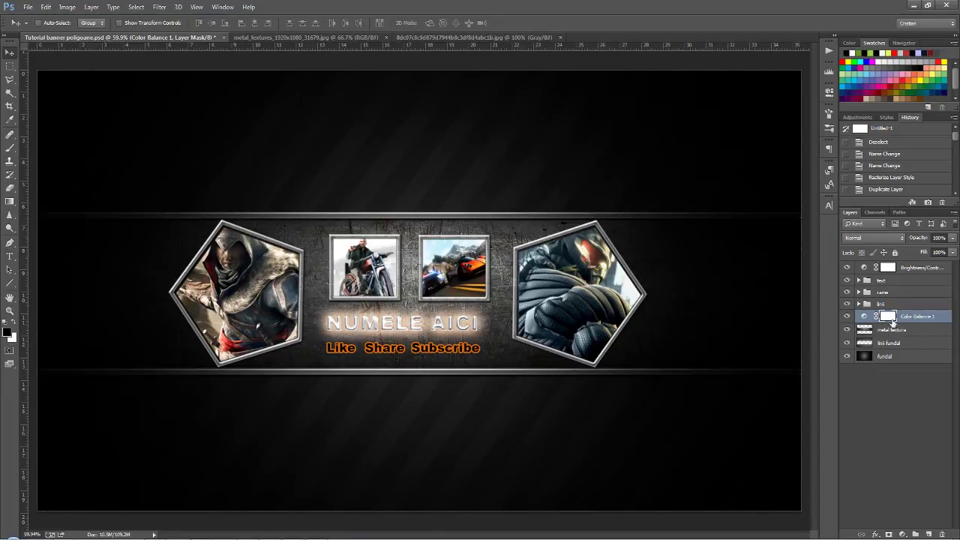
Experiment with the Color Balance midtone sliders toward cyan, blue and magenta
{"action": "double_click", "coordinate": [864, 317]}
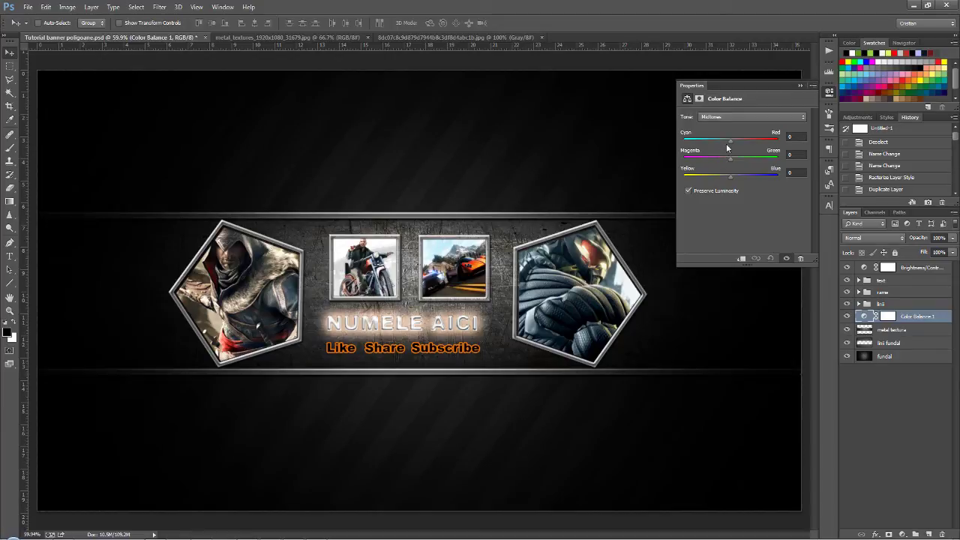
{"action": "left_click_drag", "start_coordinate": [731, 141], "coordinate": [726, 145]}
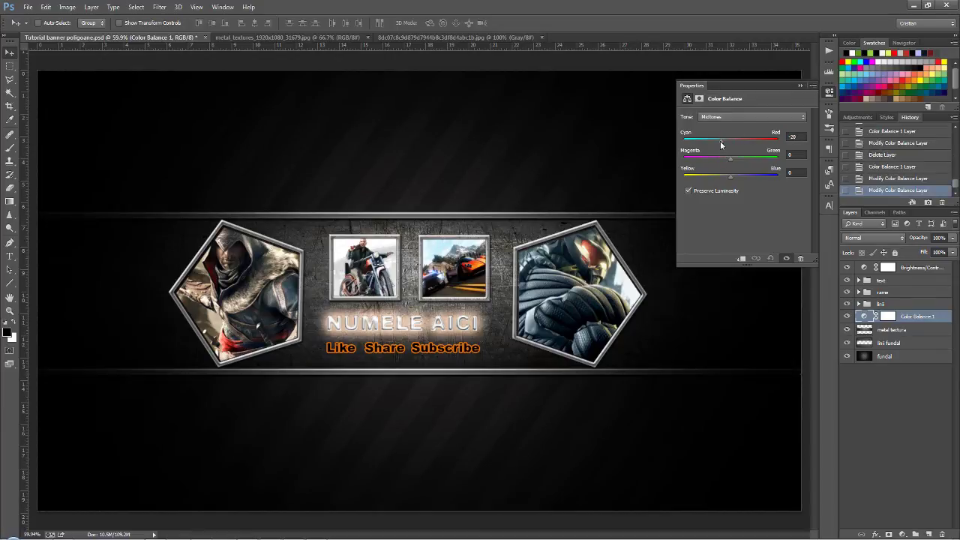
{"action": "mouse_move", "coordinate": [732, 177]}
{"action": "left_mouse_down"}
{"action": "mouse_move", "coordinate": [713, 161]}
{"action": "mouse_move", "coordinate": [730, 160]}
{"action": "mouse_move", "coordinate": [732, 178]}
{"action": "left_mouse_up"}
{"action": "left_click_drag", "start_coordinate": [732, 145], "coordinate": [735, 145]}
{"action": "mouse_move", "coordinate": [732, 160]}
{"action": "left_mouse_down"}
{"action": "mouse_move", "coordinate": [722, 160]}
{"action": "mouse_move", "coordinate": [738, 177]}
{"action": "left_mouse_up"}
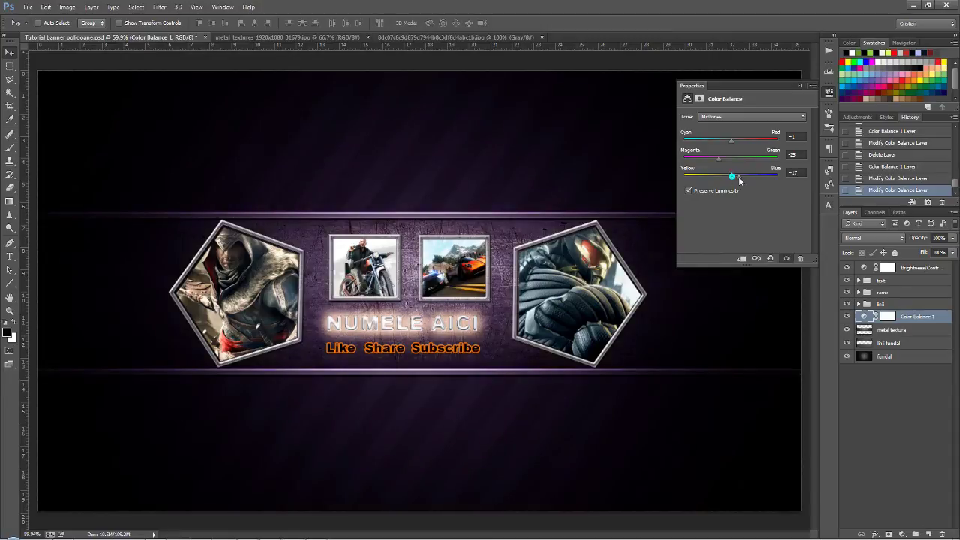
Reset the Color Balance Cyan–Red, Magenta–Green and Yellow–Blue values to 0
{"action": "left_click", "coordinate": [794, 137]}
{"action": "left_click", "coordinate": [794, 153]}
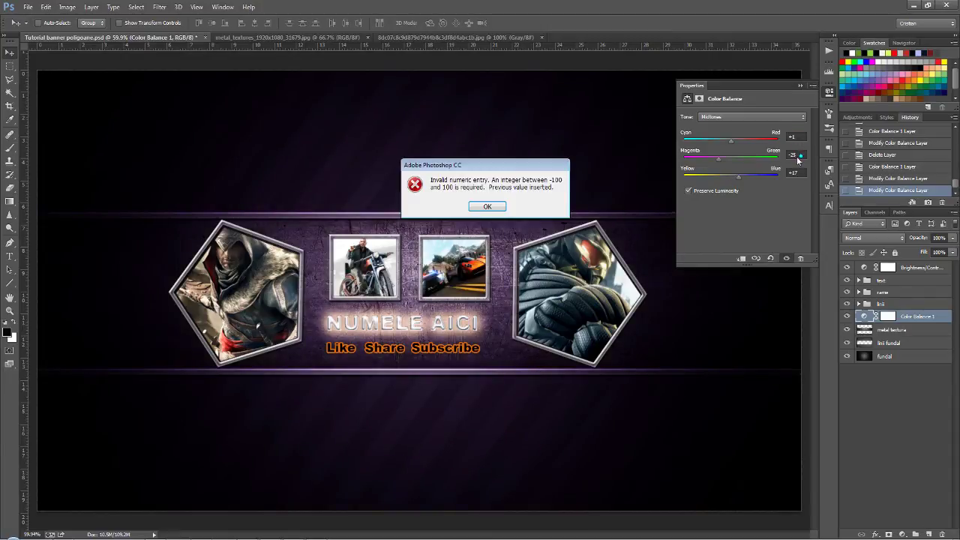
{"action": "left_click", "coordinate": [491, 207]}
{"action": "type", "text": "0"}
{"action": "key", "text": "Tab"}
{"action": "type", "text": "0"}
{"action": "key", "text": "Tab"}
{"action": "type", "text": "0"}
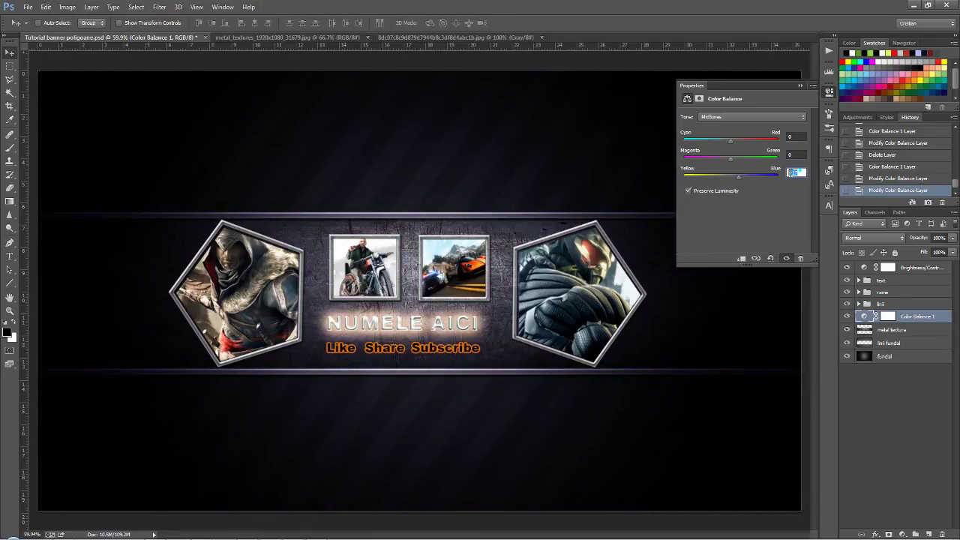
{"action": "left_click", "coordinate": [799, 86]}
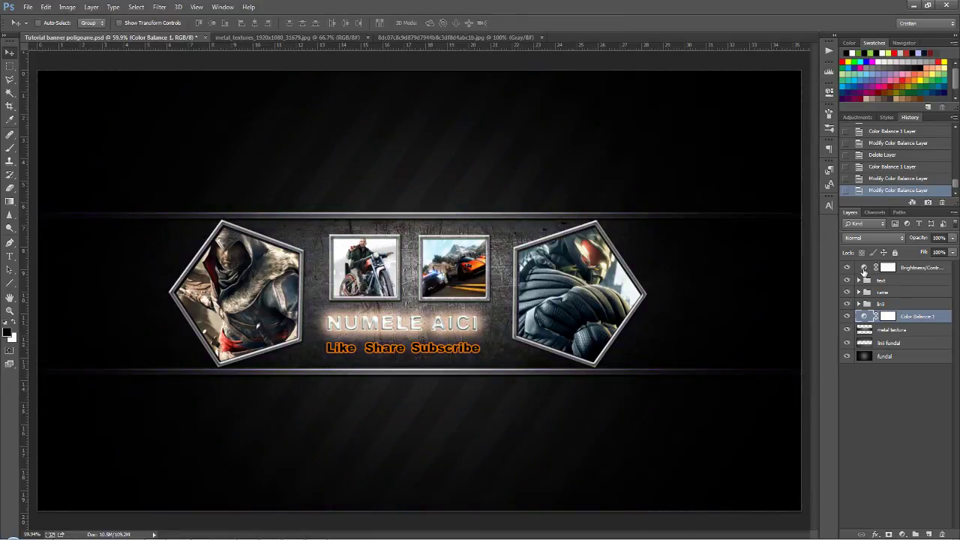
Toggle the Brightness/Contrast adjustment off and on to compare its effect
{"action": "left_click", "coordinate": [855, 269]}
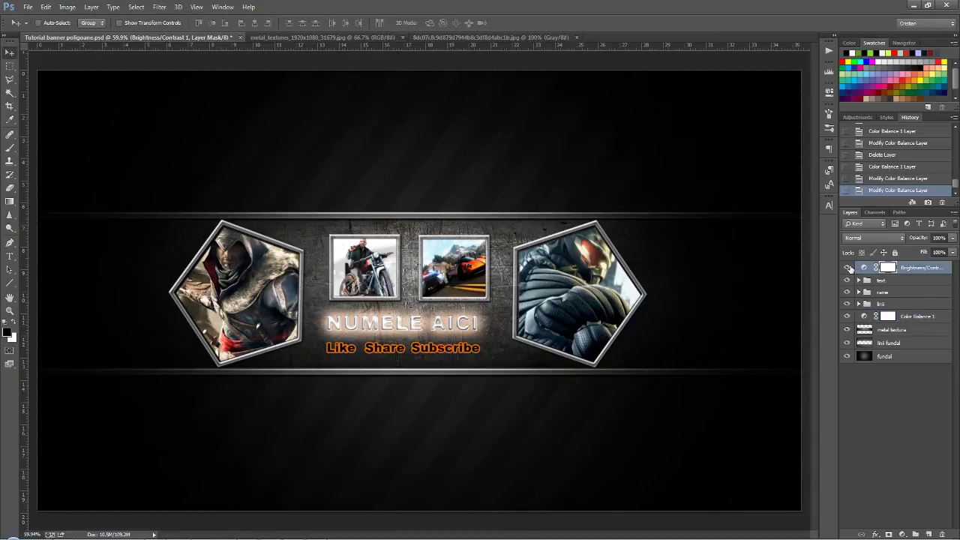
{"action": "left_click", "coordinate": [847, 267]}
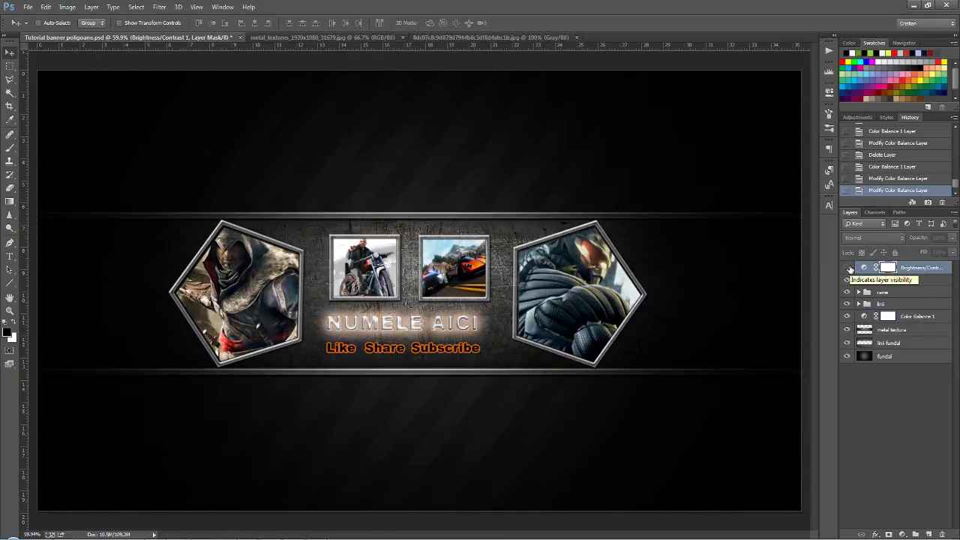
{"action": "left_click", "coordinate": [848, 267]}
{"action": "left_click", "coordinate": [847, 268]}
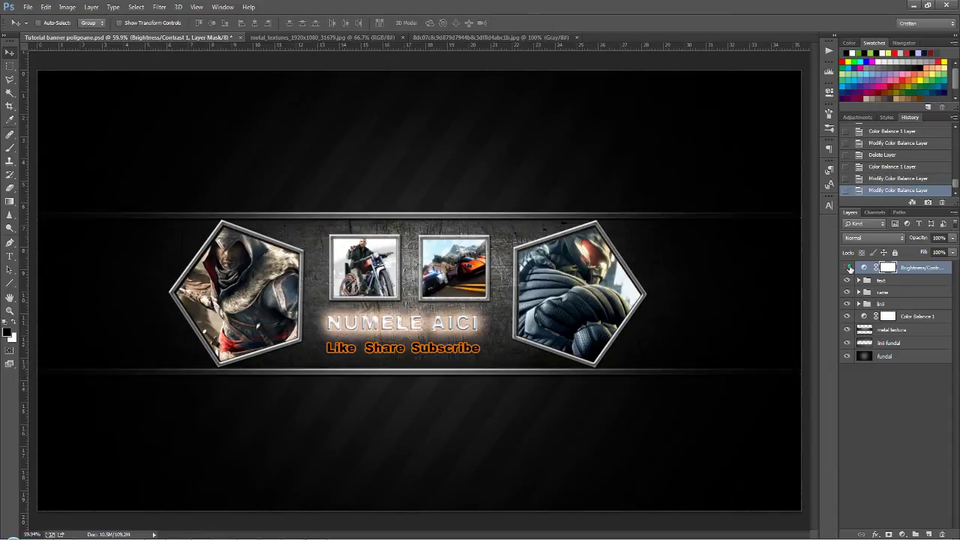
{"action": "left_click", "coordinate": [848, 268]}
Try replacing the NUMELE AICI title with 'alt ceva', then undo and collapse the text group
{"action": "left_click", "coordinate": [863, 280]}
{"action": "left_click", "coordinate": [859, 280]}
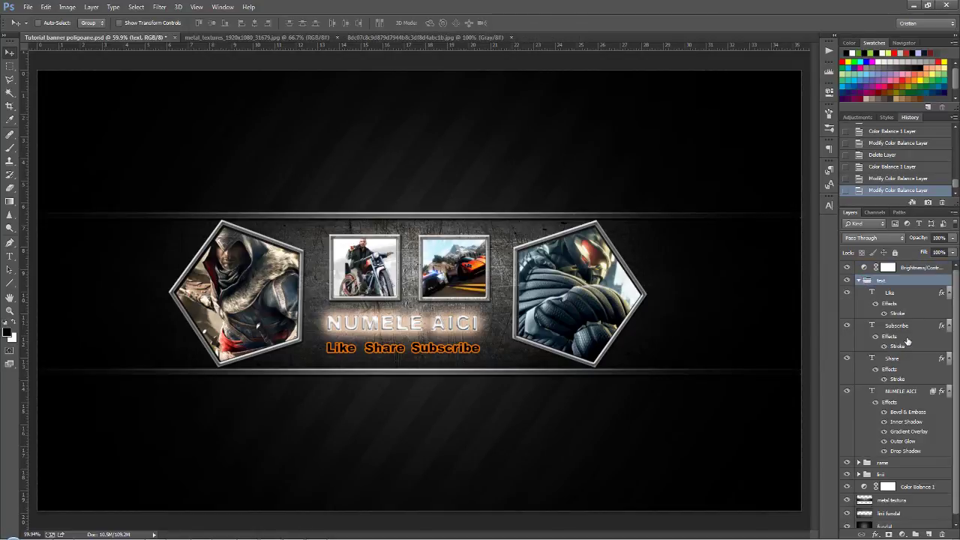
{"action": "left_click", "coordinate": [902, 393]}
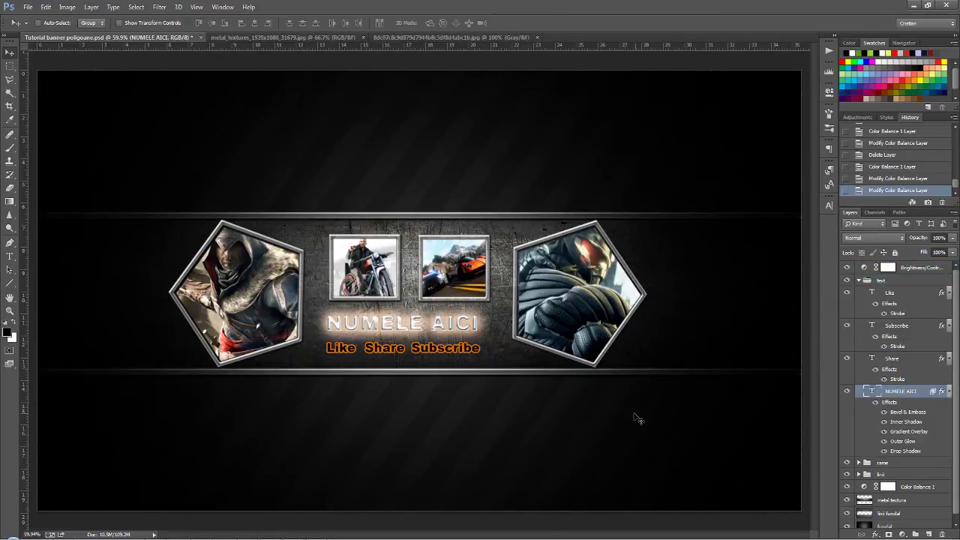
{"action": "left_click", "coordinate": [9, 257]}
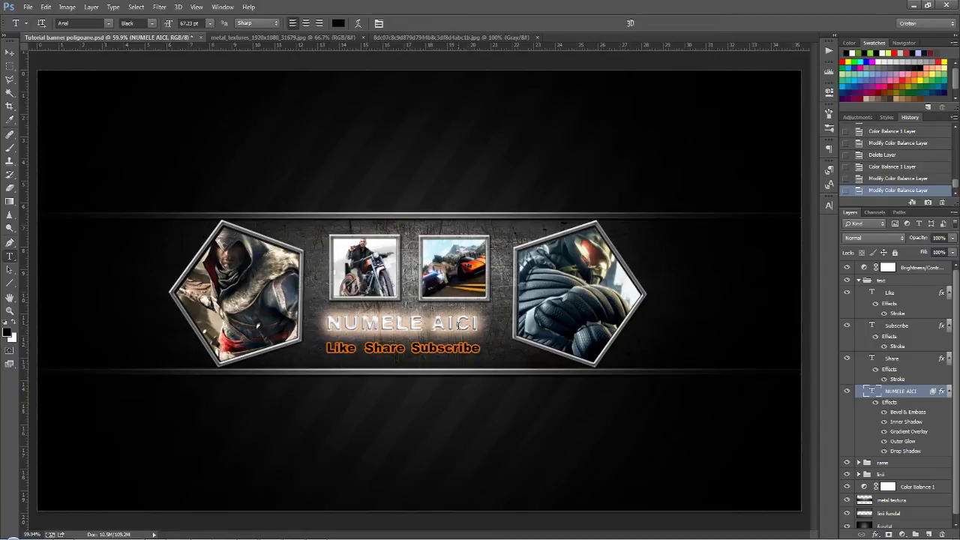
{"action": "left_click_drag", "start_coordinate": [395, 323], "coordinate": [475, 324]}
{"action": "key", "text": "ctrl+h"}
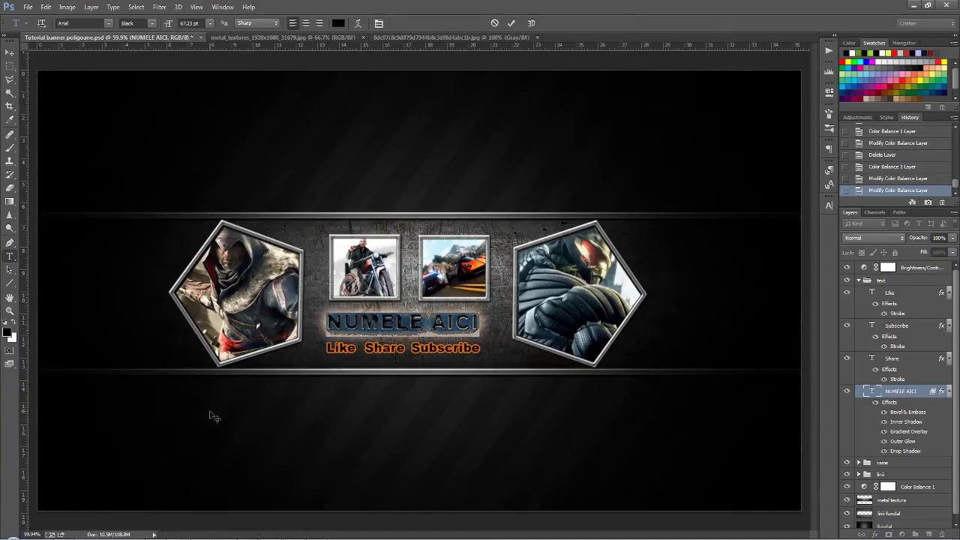
{"action": "type", "text": "alt ceva"}
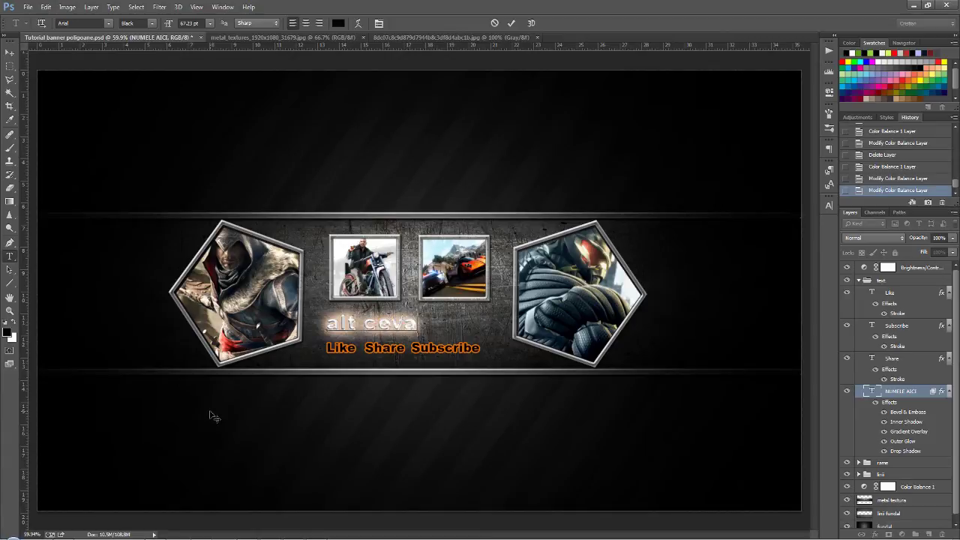
{"action": "key", "text": "ctrl+z"}
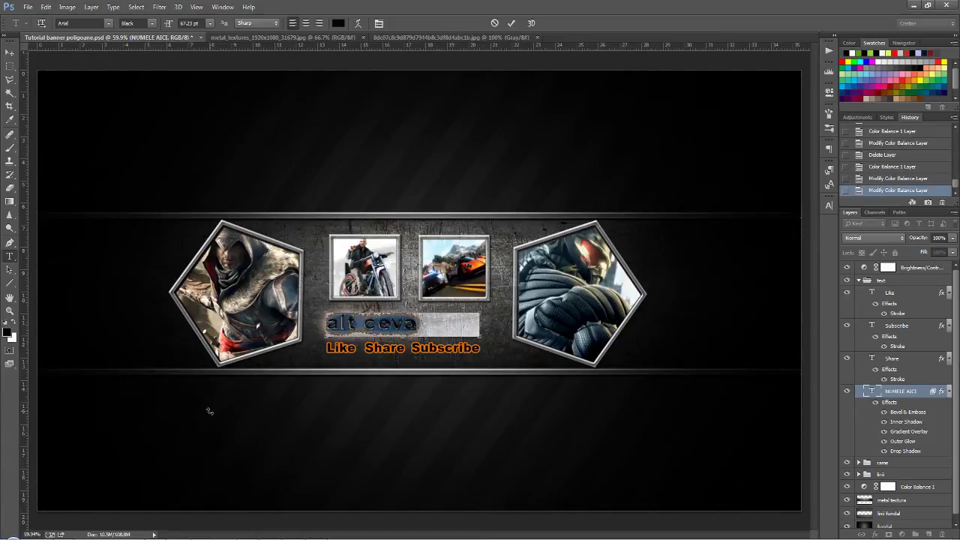
{"action": "left_click", "coordinate": [9, 53]}
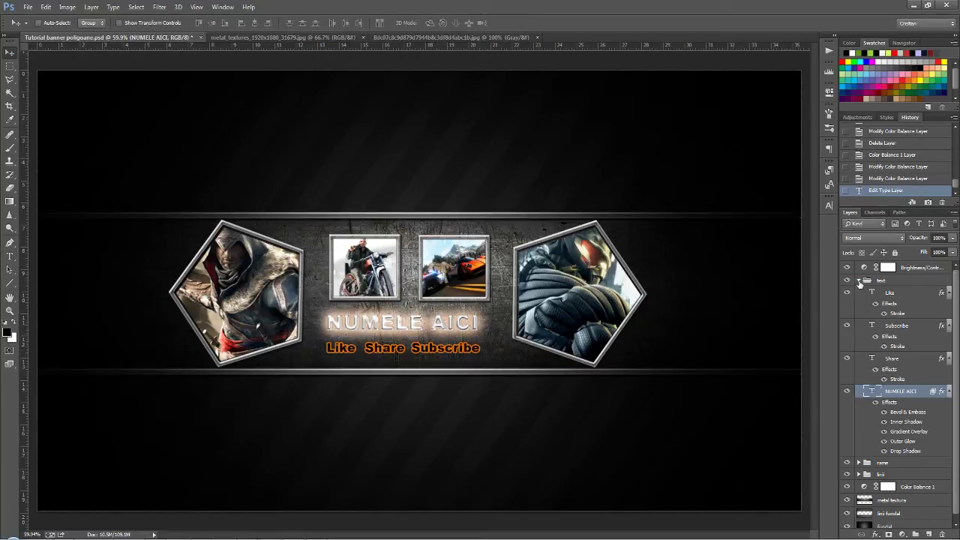
{"action": "left_click", "coordinate": [860, 280]}
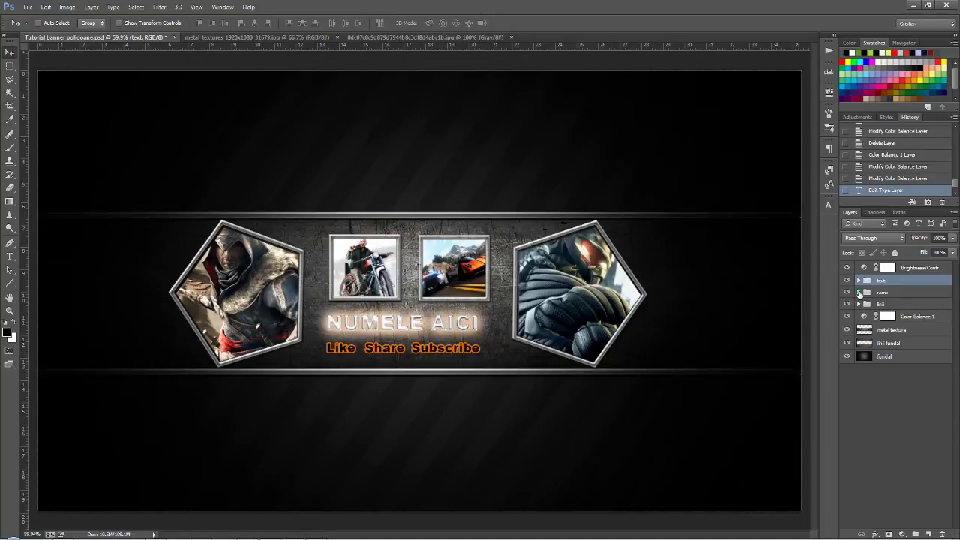
Delete the Assassin's Creed, Crysis, motorcycle and car picture layers in the rame group
{"action": "left_click", "coordinate": [859, 292]}
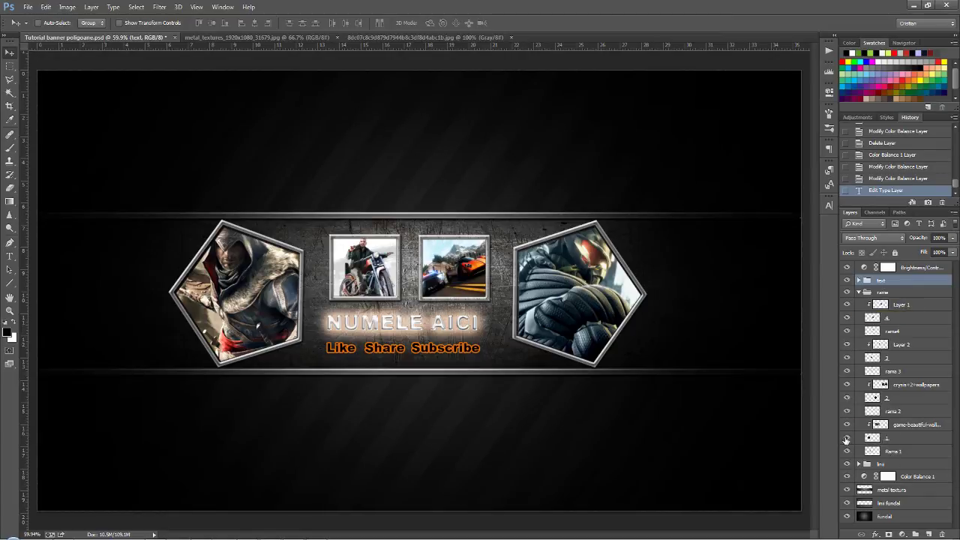
{"action": "left_click", "coordinate": [886, 439]}
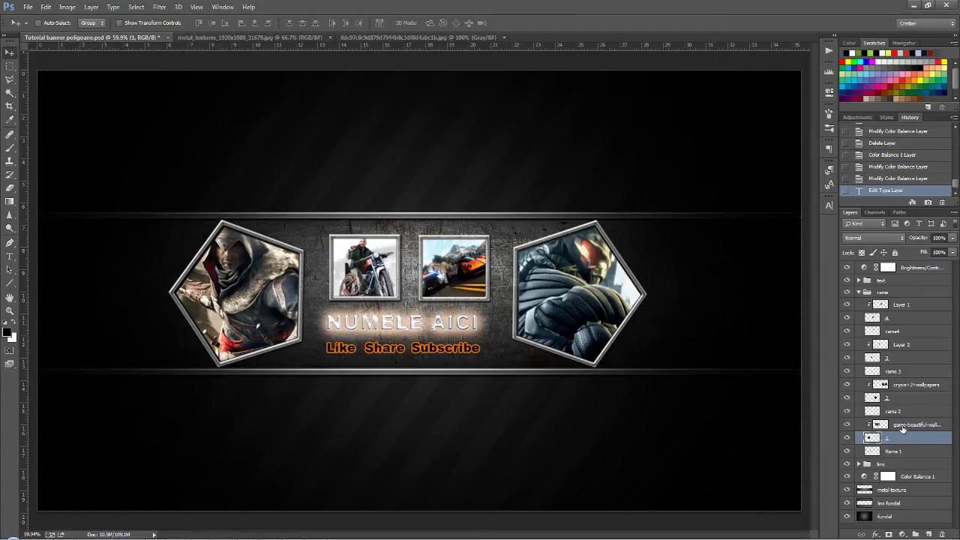
{"action": "left_click", "coordinate": [902, 426]}
{"action": "key", "text": "Delete"}
{"action": "left_click", "coordinate": [910, 385]}
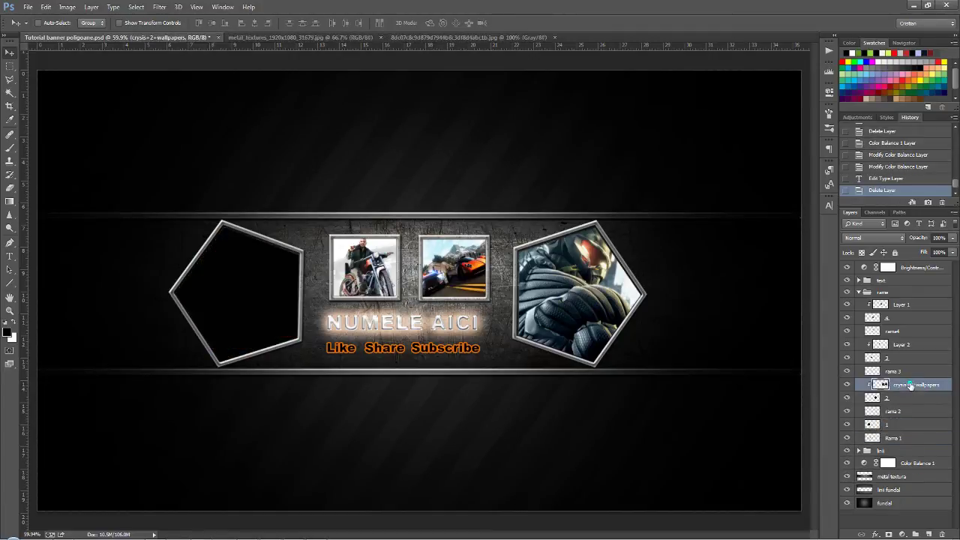
{"action": "key", "text": "Delete"}
{"action": "left_click", "coordinate": [903, 345]}
{"action": "key", "text": "Delete"}
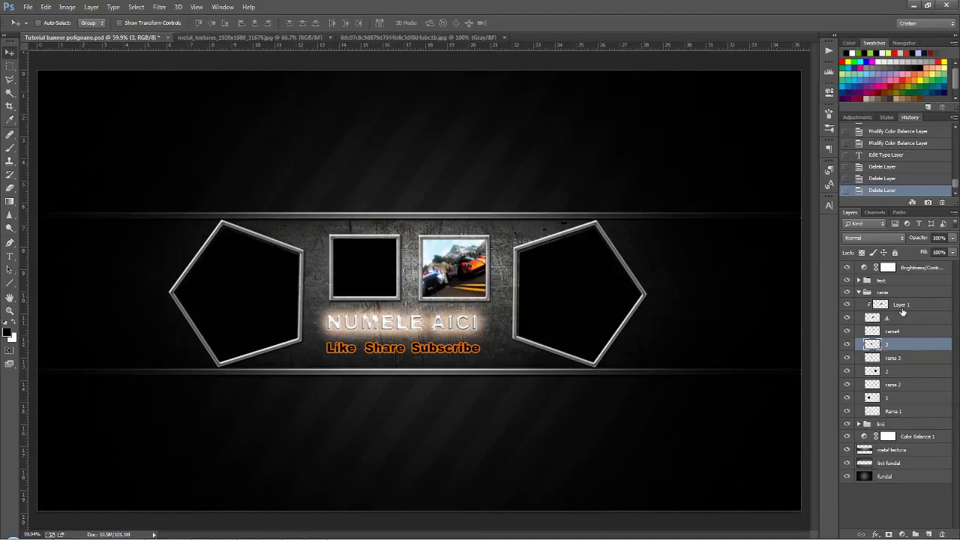
{"action": "left_click", "coordinate": [902, 306]}
{"action": "key", "text": "Delete"}
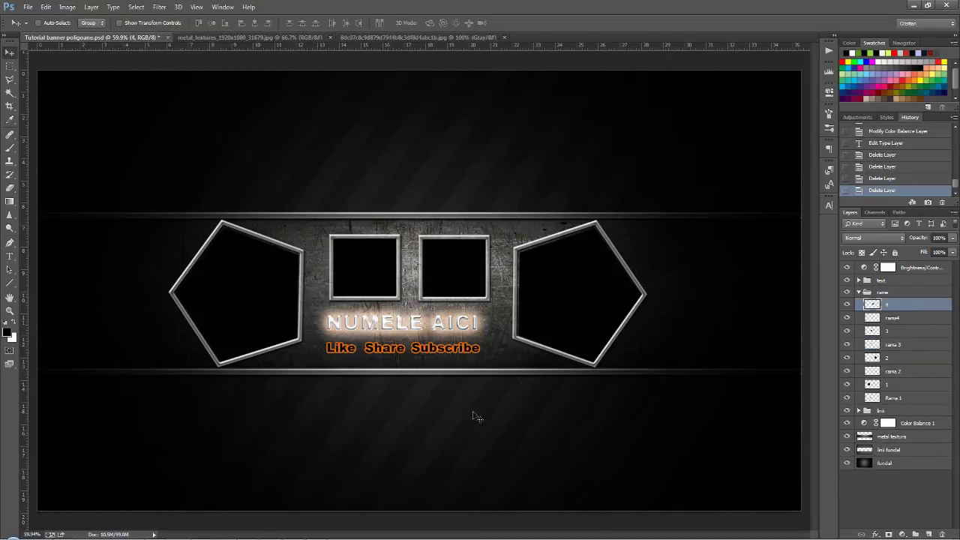
Toggle the left pentagon frame and layer 1 visibility to check the empty frames
{"action": "left_click", "coordinate": [893, 398]}
{"action": "left_click", "coordinate": [846, 397]}
{"action": "left_click", "coordinate": [893, 384]}
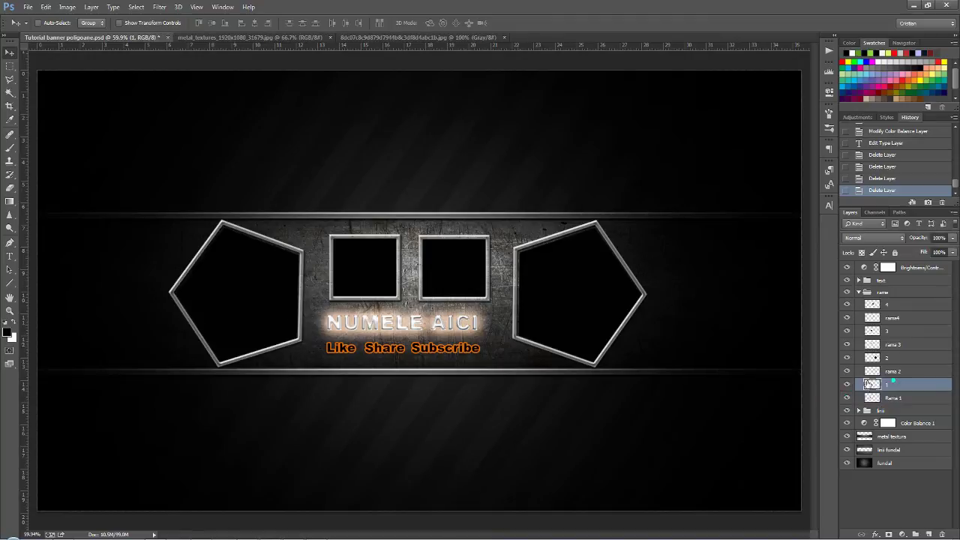
{"action": "left_click", "coordinate": [847, 384]}
Open the 03-noble-m600 car photo and drag it into the banner document
{"action": "left_click", "coordinate": [28, 7]}
{"action": "left_click", "coordinate": [30, 28]}
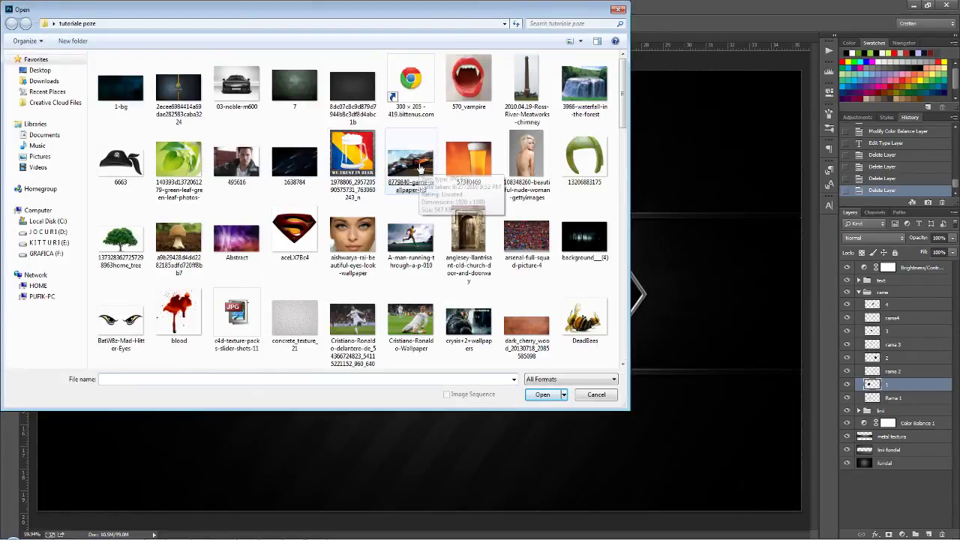
{"action": "double_click", "coordinate": [236, 83]}
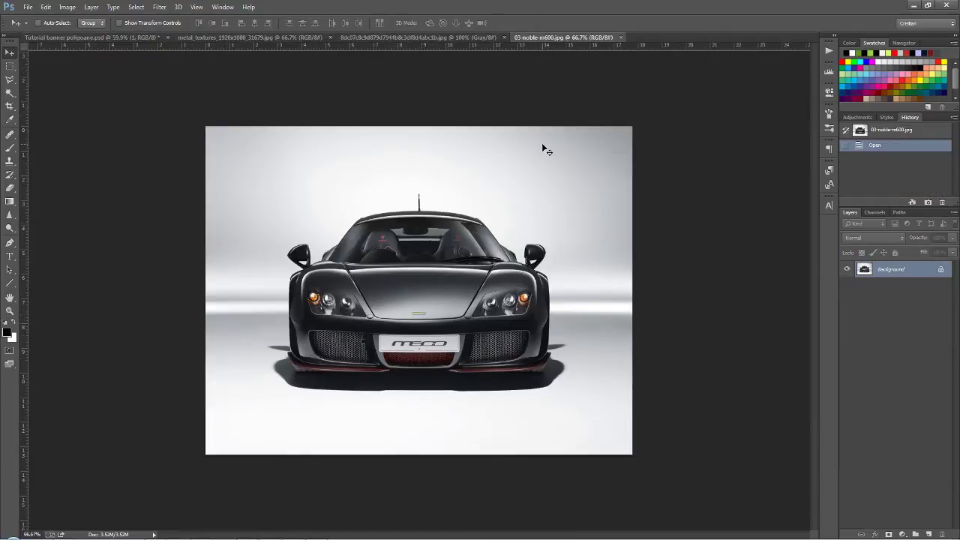
{"action": "left_click_drag", "start_coordinate": [277, 144], "coordinate": [234, 323]}
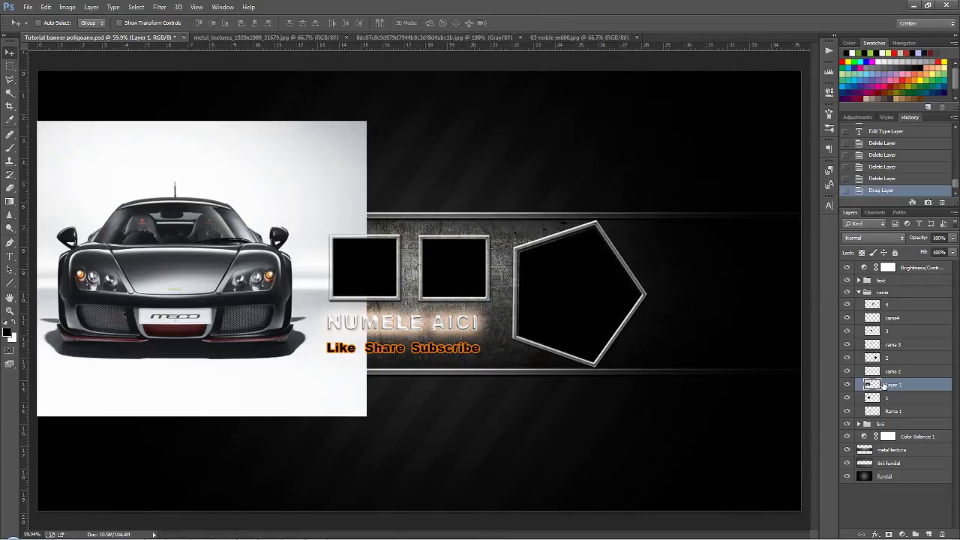
Clip the car layer to the left pentagon frame layer
{"action": "left_click_drag", "start_coordinate": [888, 390], "coordinate": [893, 387]}
{"action": "left_click_drag", "start_coordinate": [894, 388], "coordinate": [897, 387]}
{"action": "left_click", "coordinate": [893, 388], "text": "alt"}
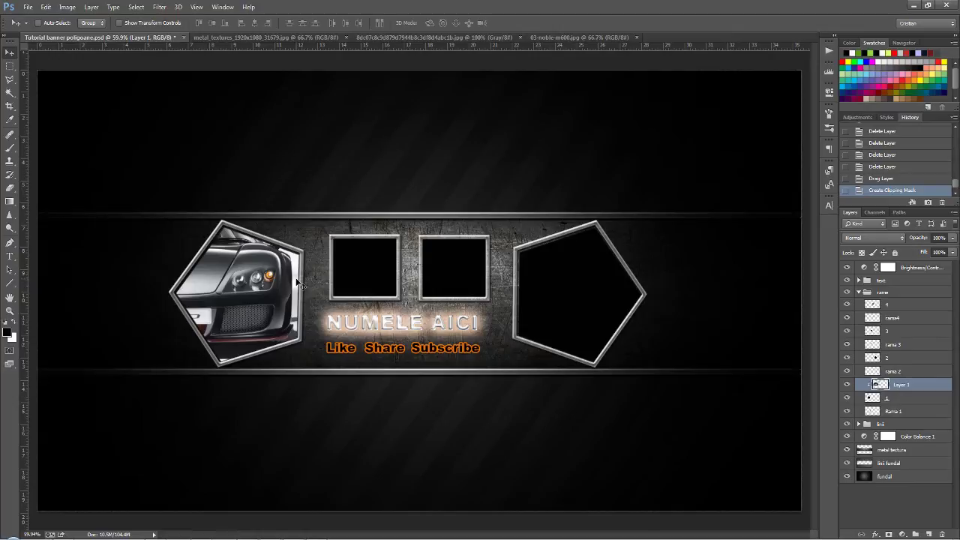
Free-transform the car down to about 45% and position its front inside the left pentagon
{"action": "key", "text": "ctrl+t"}
{"action": "key", "text": "ctrl+minus"}
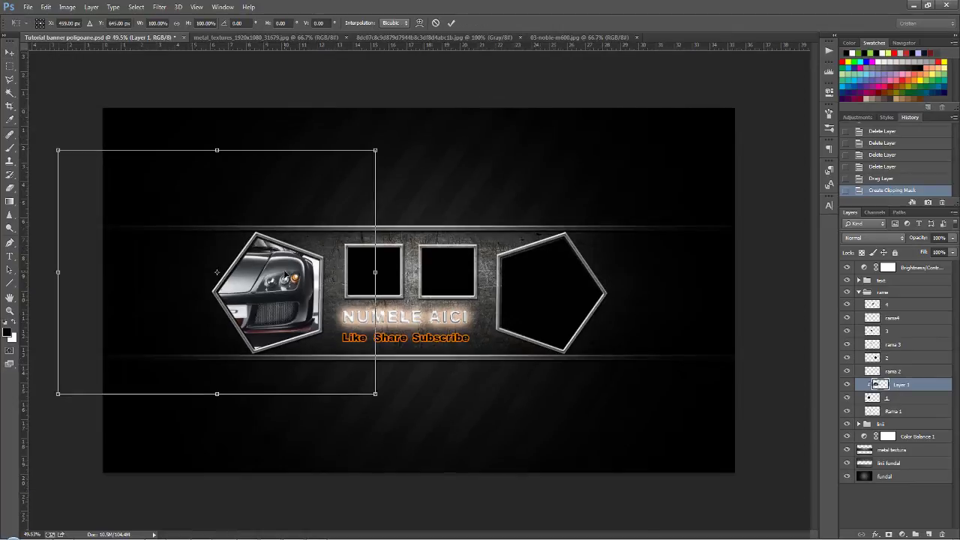
{"action": "left_click_drag", "start_coordinate": [66, 154], "coordinate": [165, 230]}
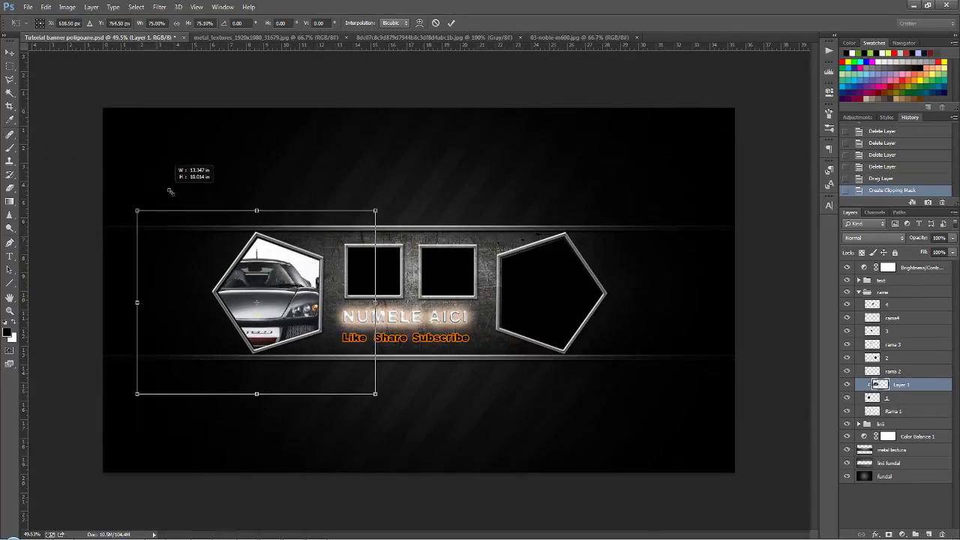
{"action": "left_click_drag", "start_coordinate": [278, 300], "coordinate": [288, 288]}
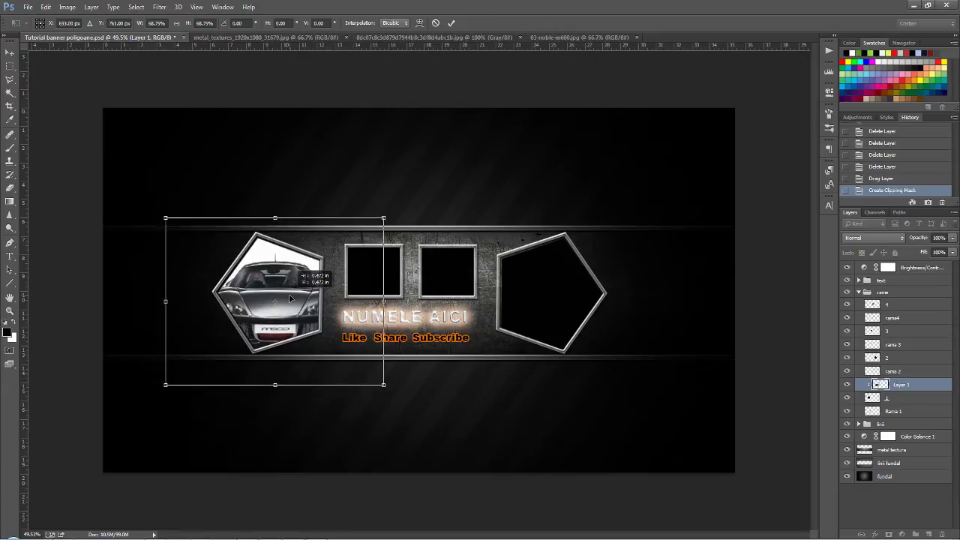
{"action": "left_click_drag", "start_coordinate": [386, 383], "coordinate": [367, 368]}
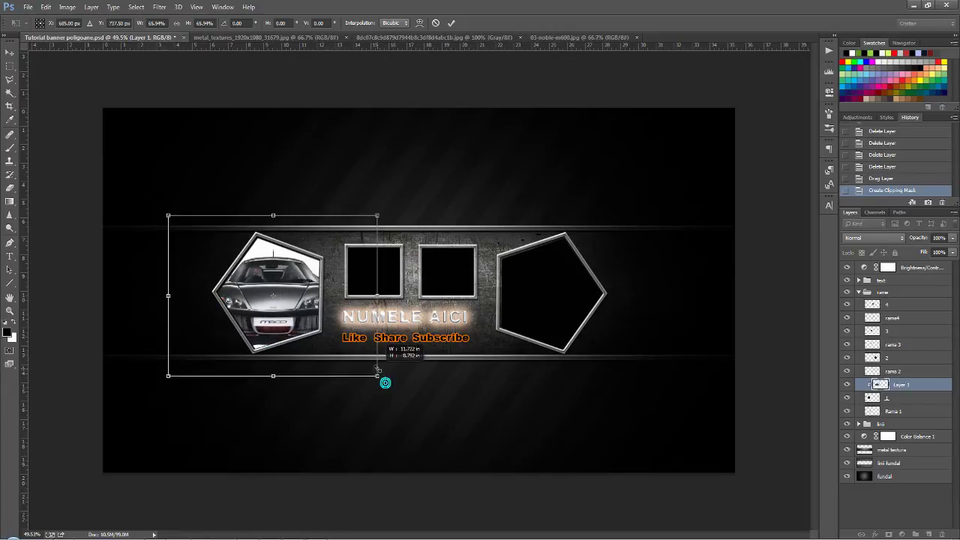
{"action": "left_click_drag", "start_coordinate": [168, 215], "coordinate": [184, 227]}
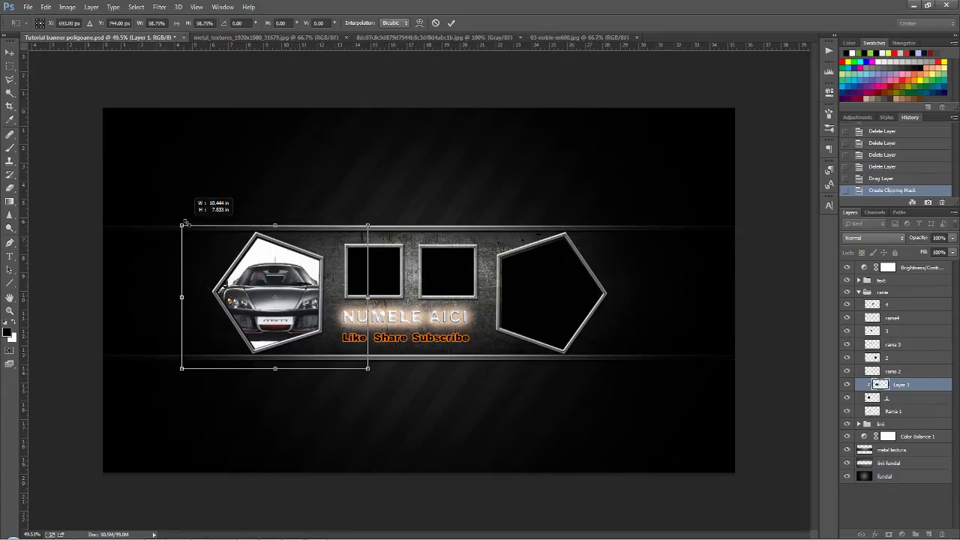
{"action": "left_click_drag", "start_coordinate": [191, 366], "coordinate": [205, 356]}
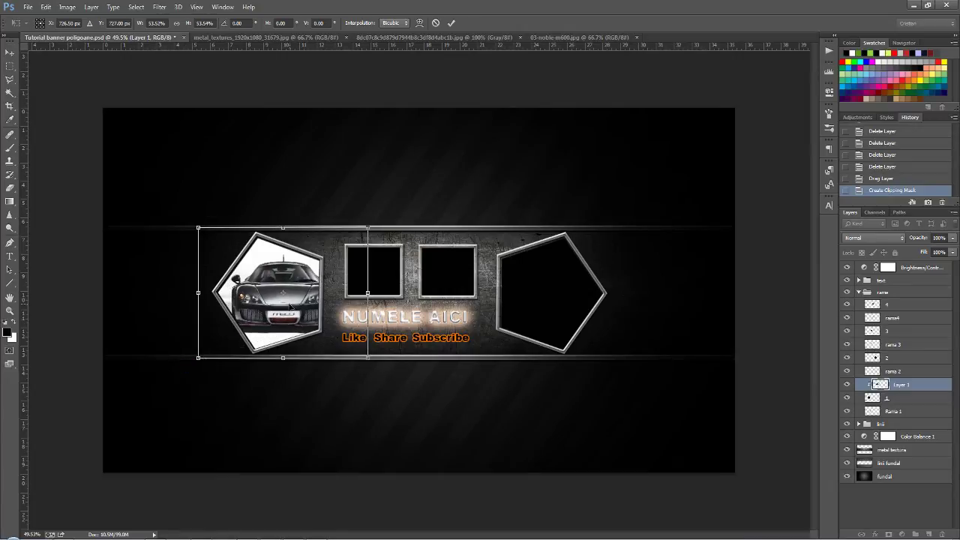
{"action": "left_click_drag", "start_coordinate": [255, 289], "coordinate": [242, 290]}
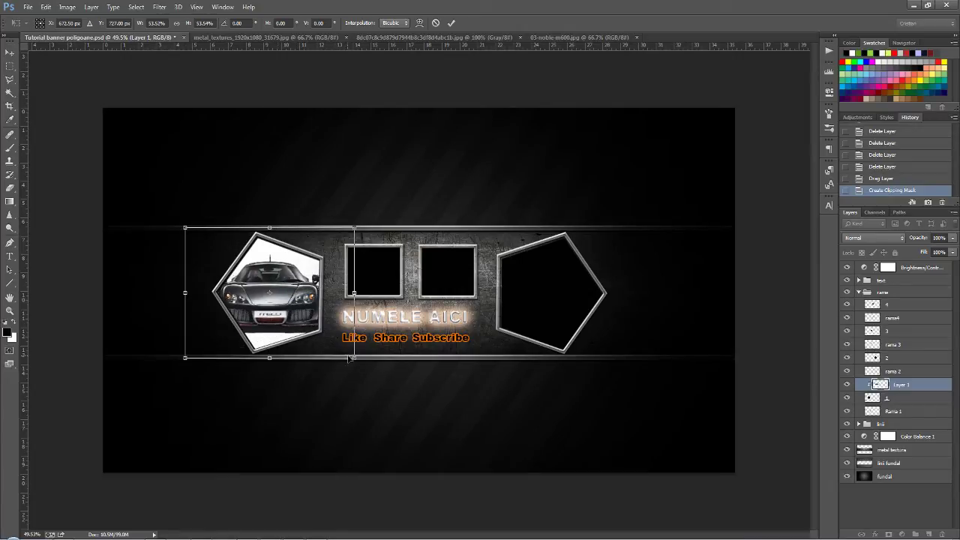
{"action": "left_click_drag", "start_coordinate": [348, 359], "coordinate": [342, 348]}
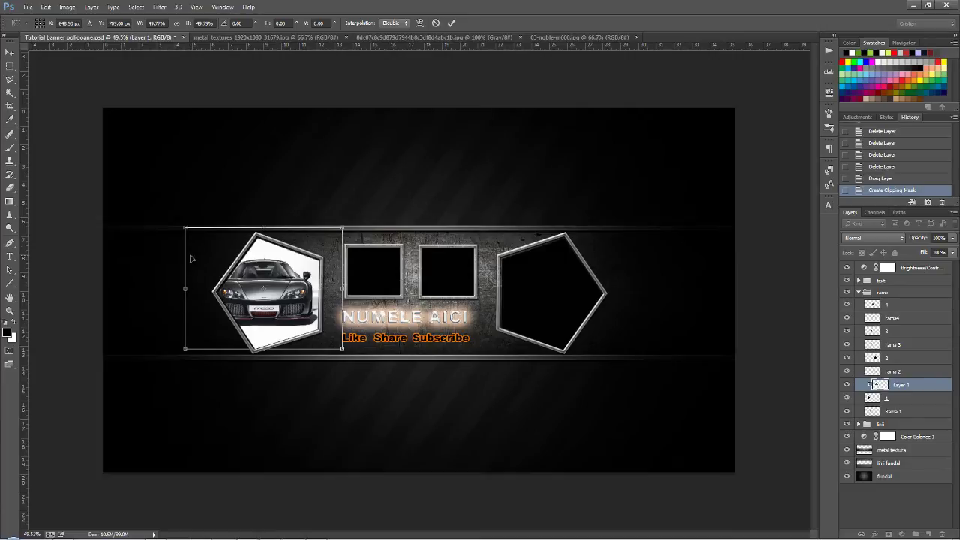
{"action": "left_click_drag", "start_coordinate": [185, 229], "coordinate": [200, 240]}
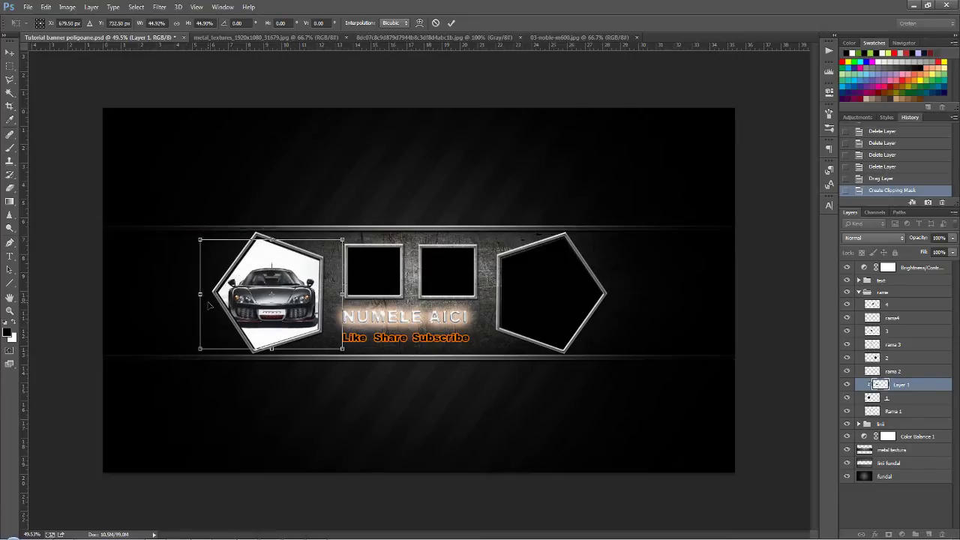
{"action": "key", "text": "Return"}
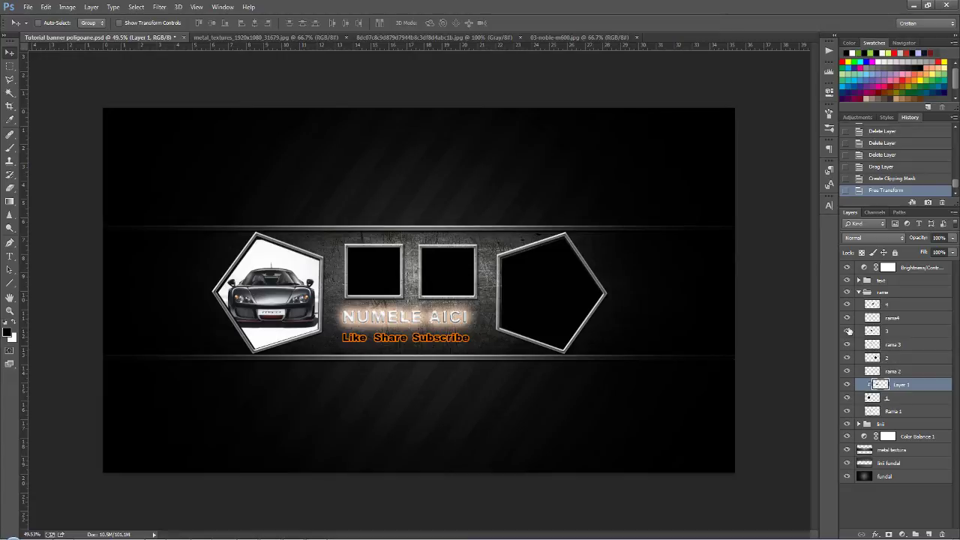
{"action": "left_click", "coordinate": [846, 305]}
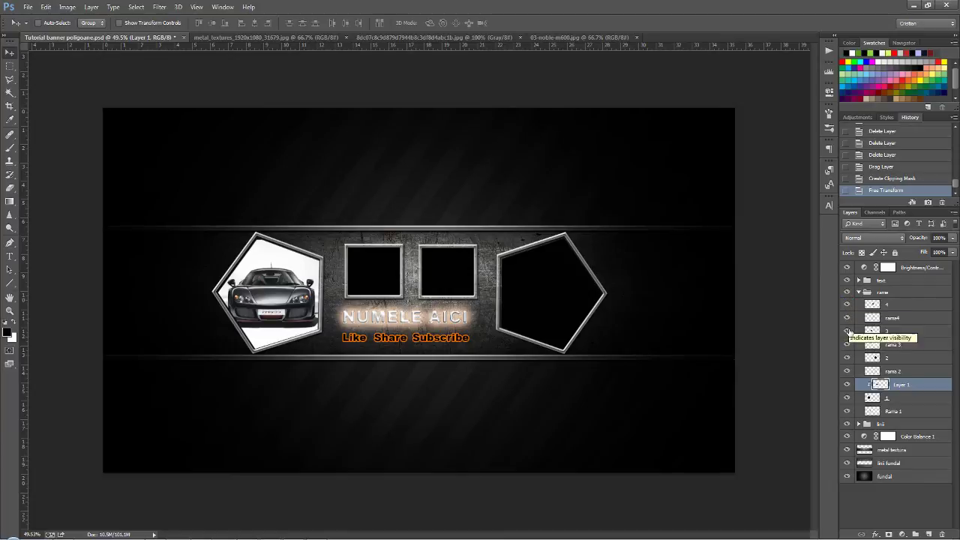
Delete the car photo layer, save the banner and collapse the rame group
{"action": "left_click", "coordinate": [847, 331]}
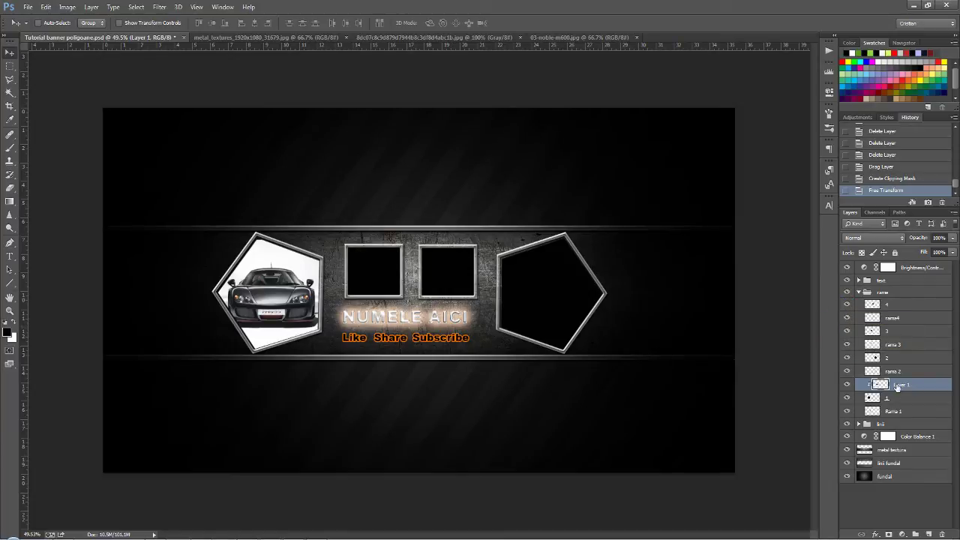
{"action": "key", "text": "Delete"}
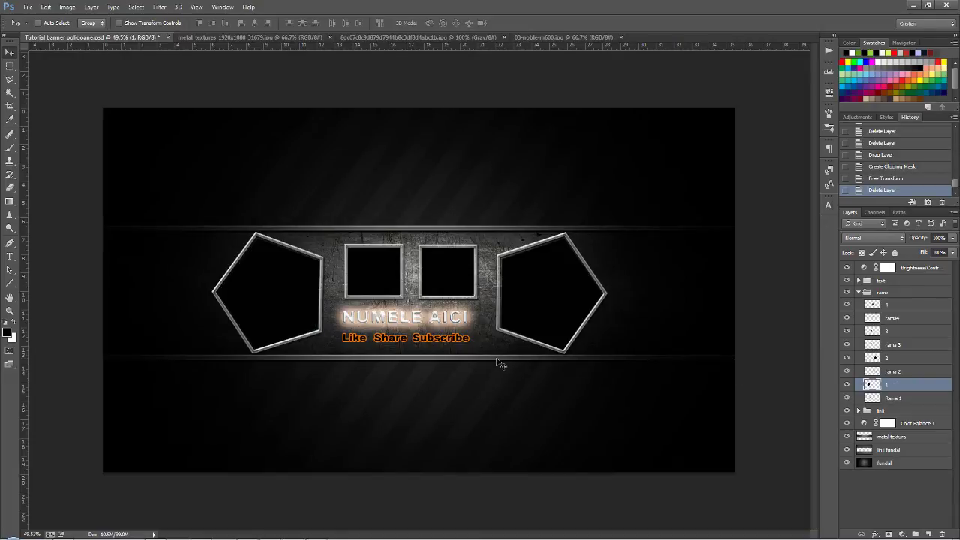
{"action": "key", "text": "ctrl+s"}
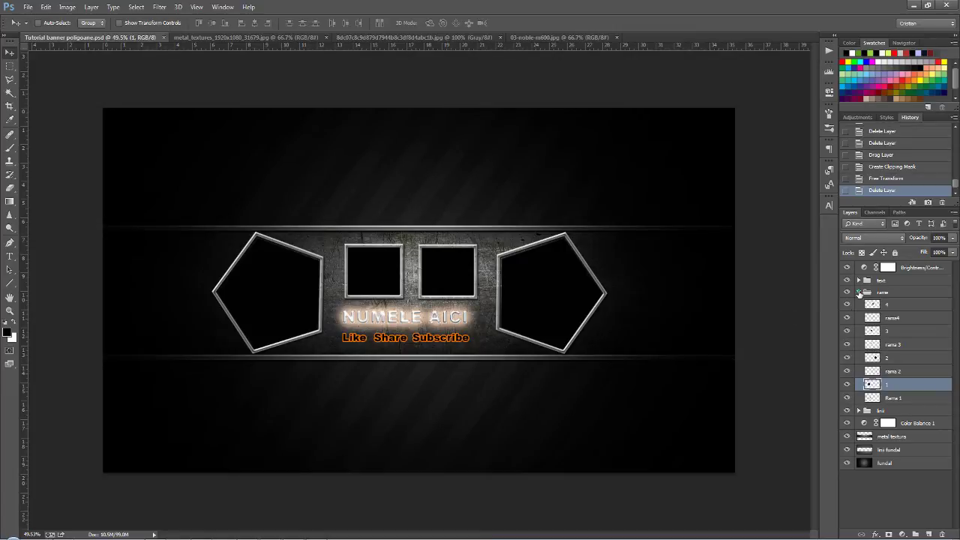
{"action": "left_click", "coordinate": [858, 293]}
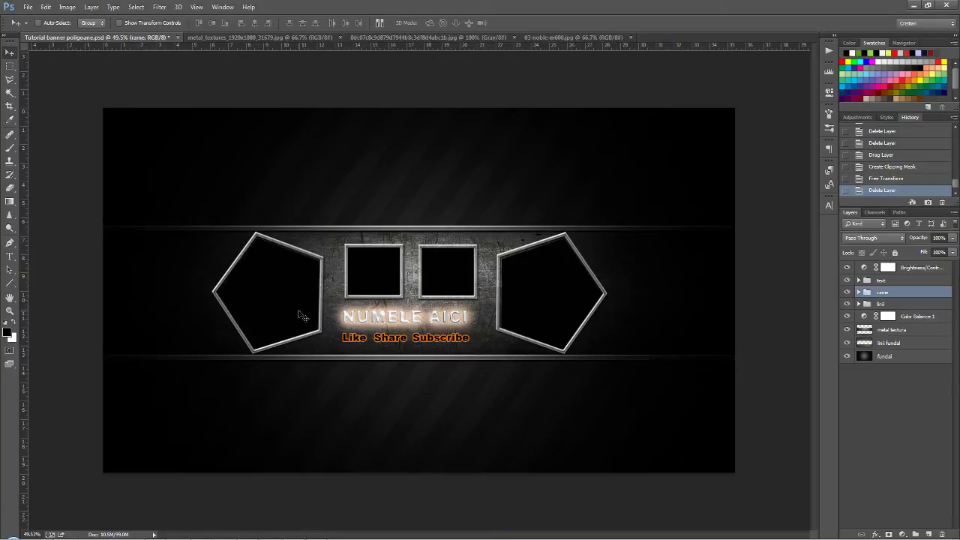
Close the banner with its changes saved, then the metal texture and car image documents
{"action": "left_click", "coordinate": [178, 38]}
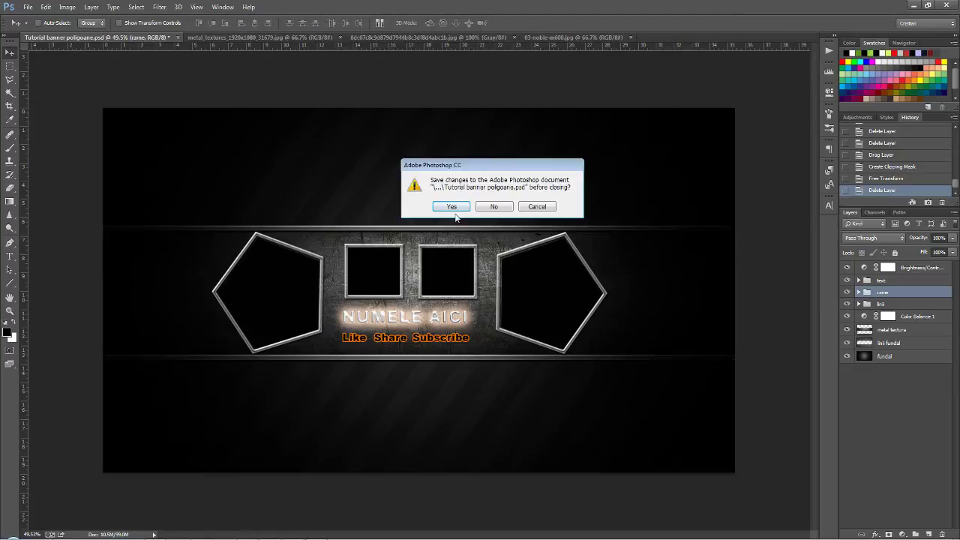
{"action": "left_click", "coordinate": [452, 207]}
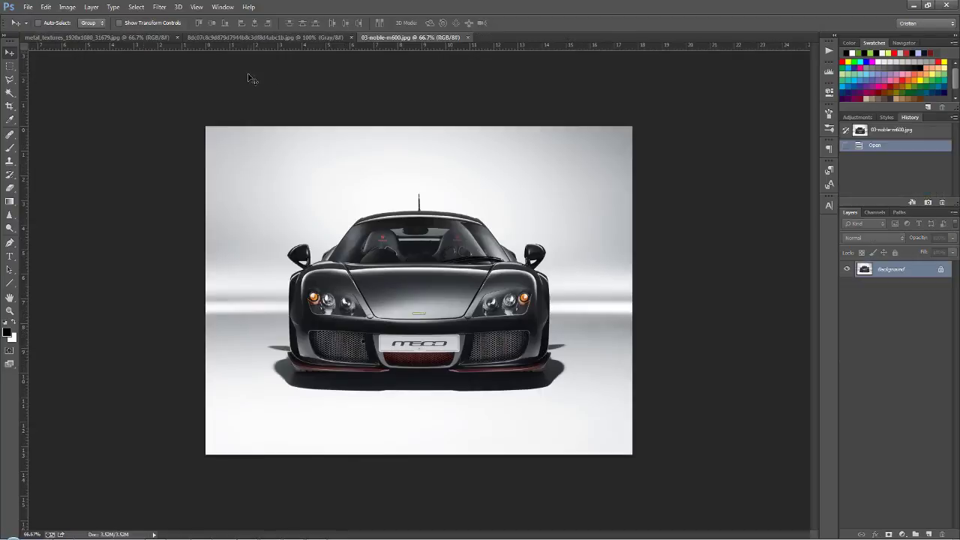
{"action": "left_click", "coordinate": [178, 37]}
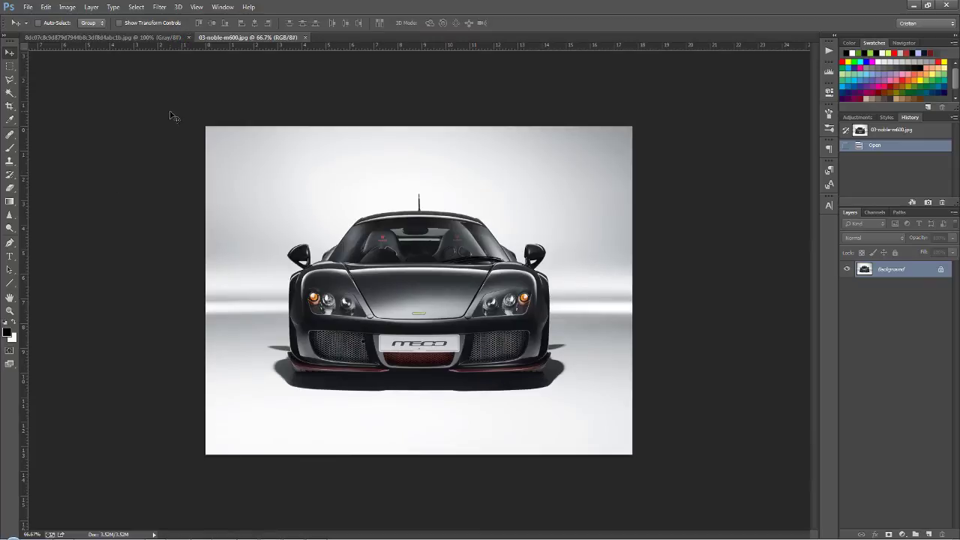
{"action": "left_click", "coordinate": [305, 37]}
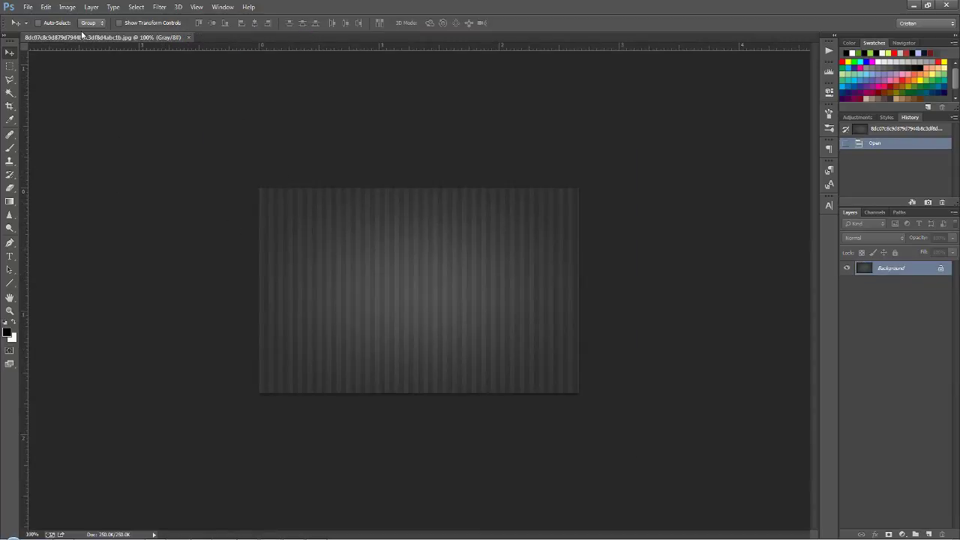
Create a new 2550 × 1434 px document
{"action": "left_click", "coordinate": [28, 7]}
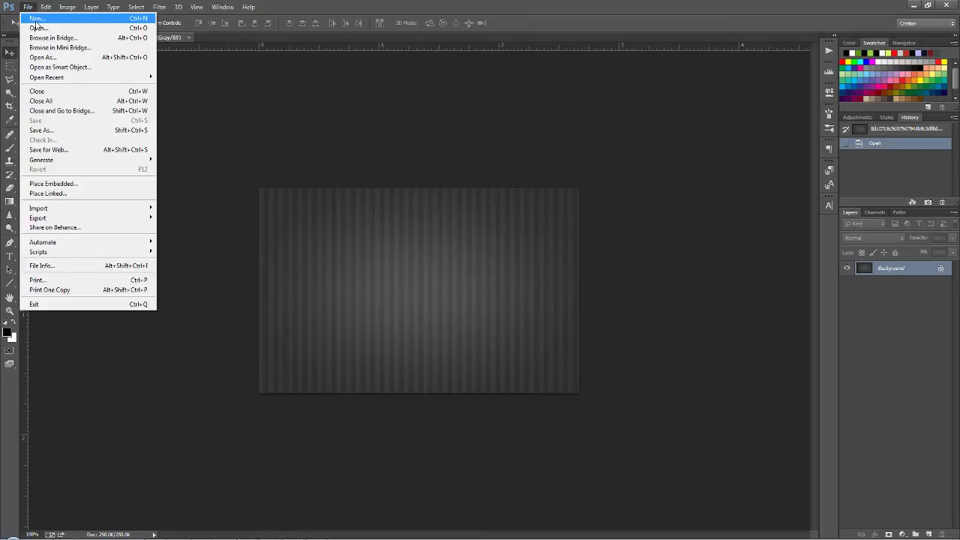
{"action": "left_click", "coordinate": [35, 18]}
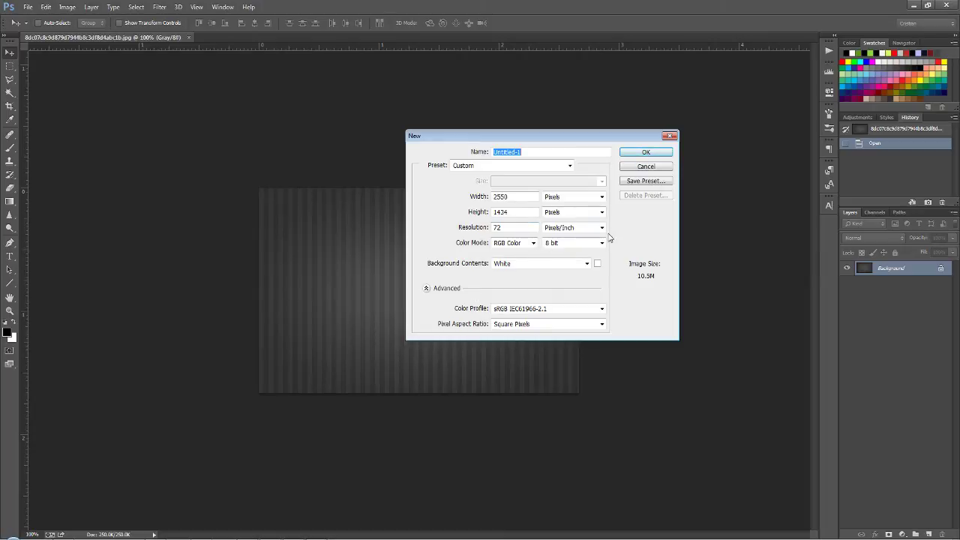
{"action": "left_click", "coordinate": [641, 154]}
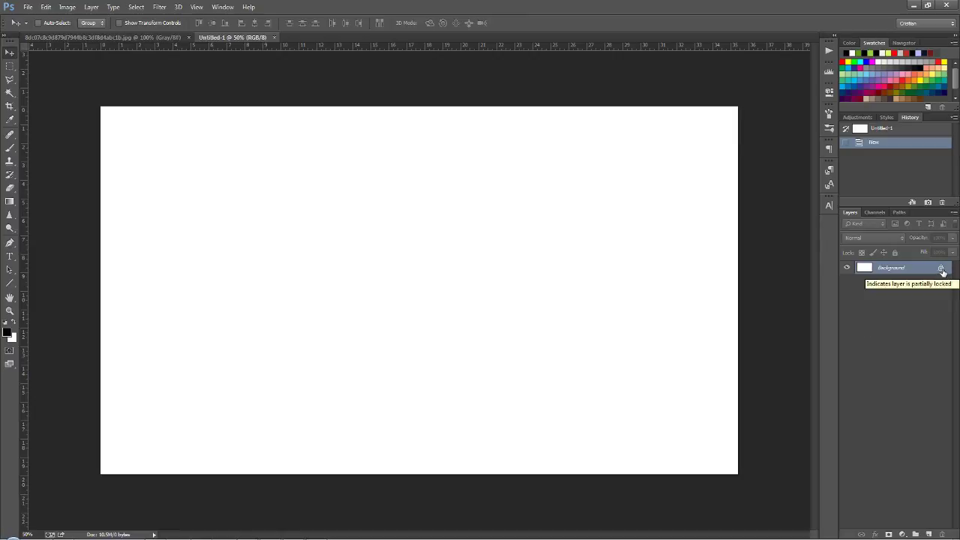
Unlock the Background layer, rename it fundal and fill it with black
{"action": "left_click", "coordinate": [942, 268]}
{"action": "double_click", "coordinate": [885, 268]}
{"action": "type", "text": "l"}
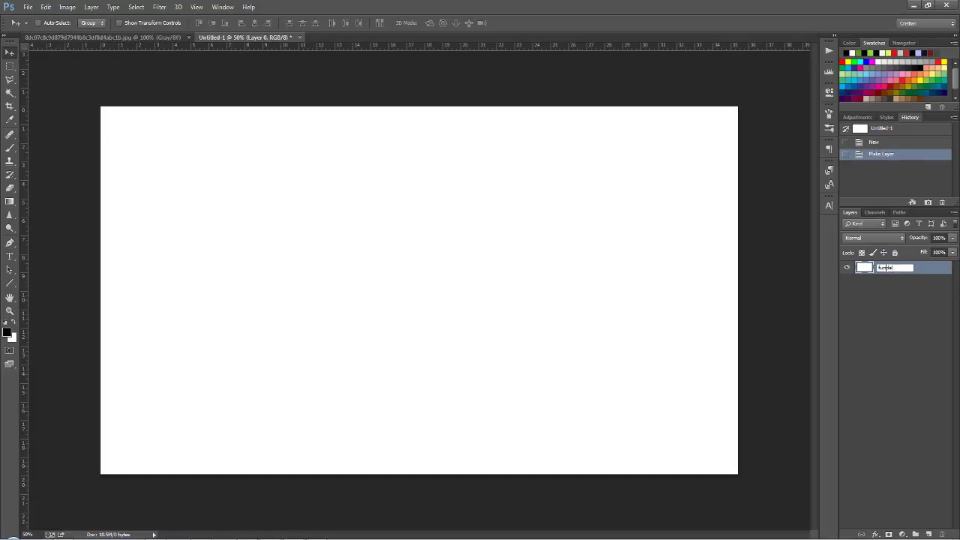
{"action": "key", "text": "Return"}
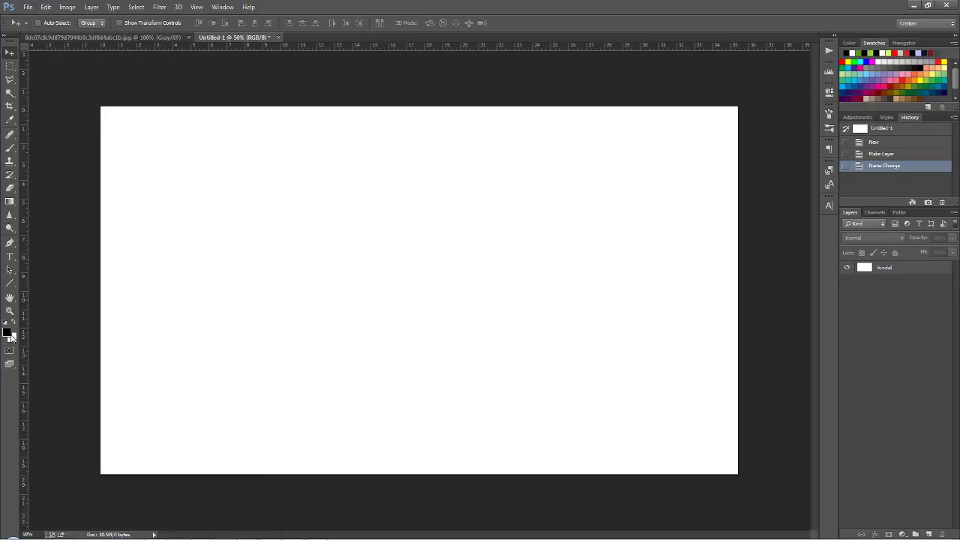
{"action": "left_click", "coordinate": [876, 270]}
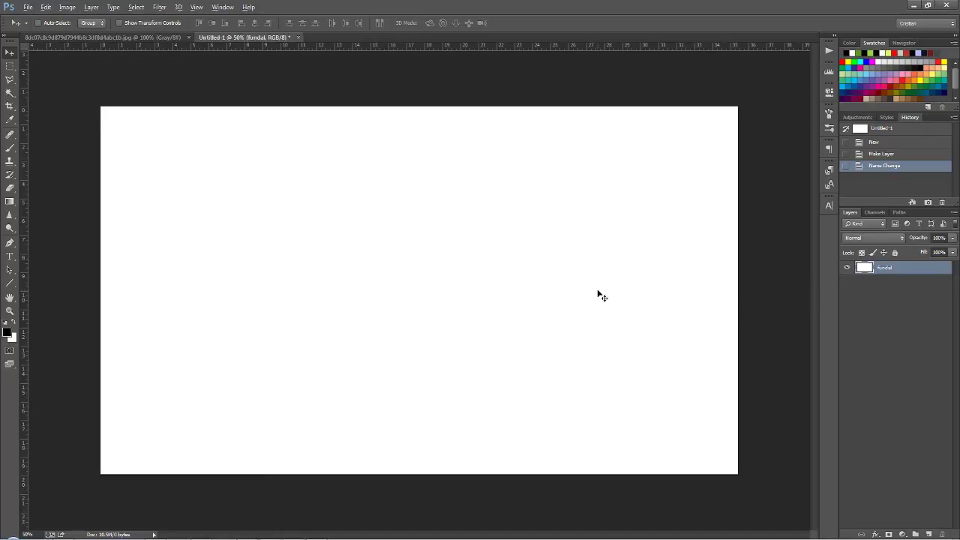
{"action": "key", "text": "alt+BackSpace"}
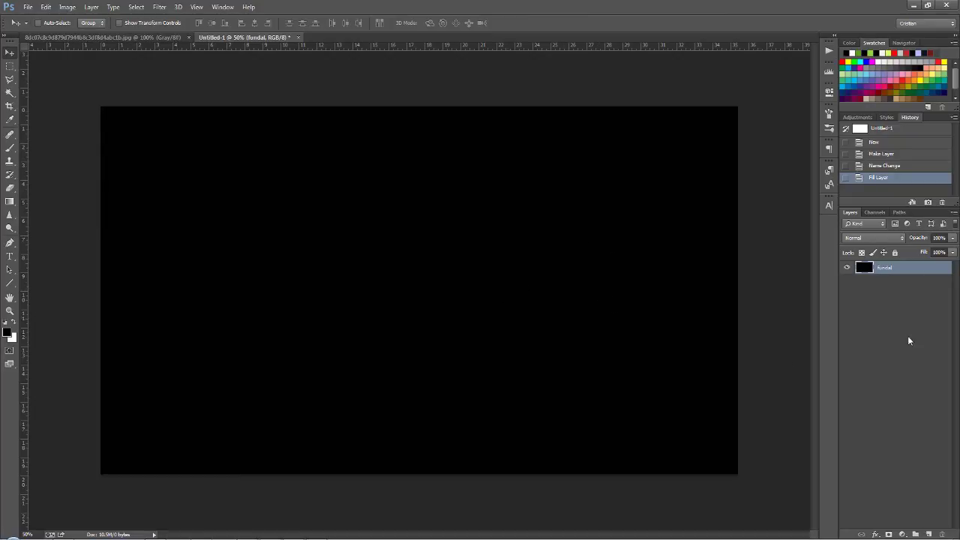
Add a new layer and paint a large soft white glow at the canvas centre
{"action": "left_click", "coordinate": [929, 534]}
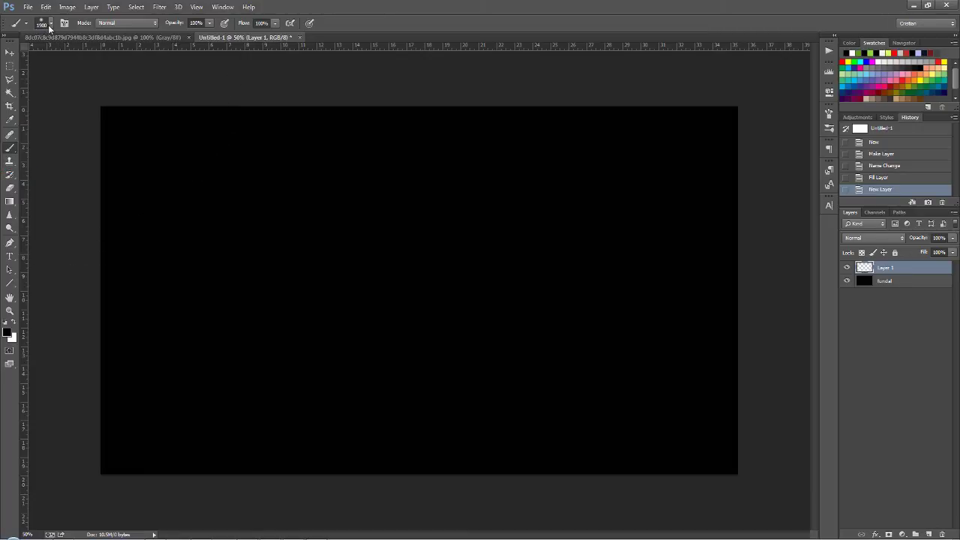
{"action": "left_click", "coordinate": [49, 26]}
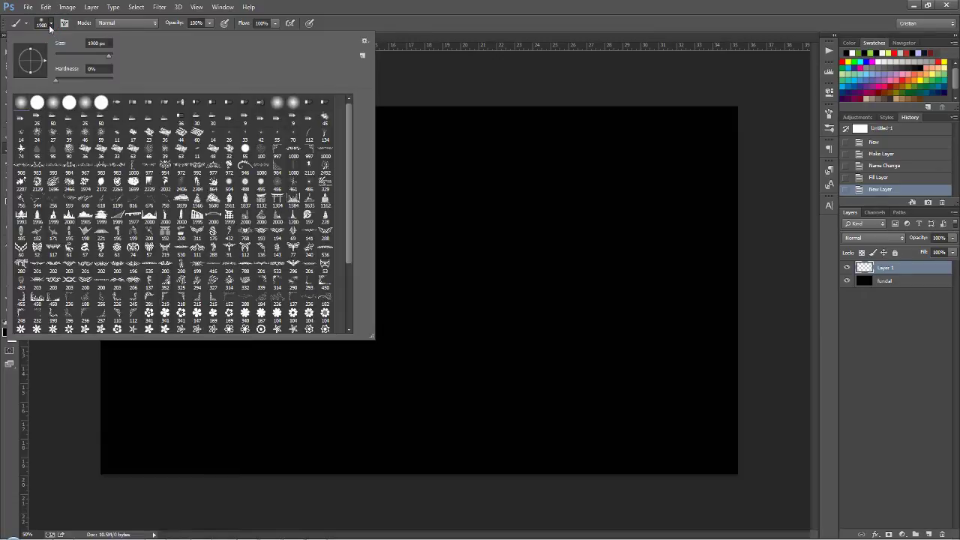
{"action": "left_click", "coordinate": [50, 27]}
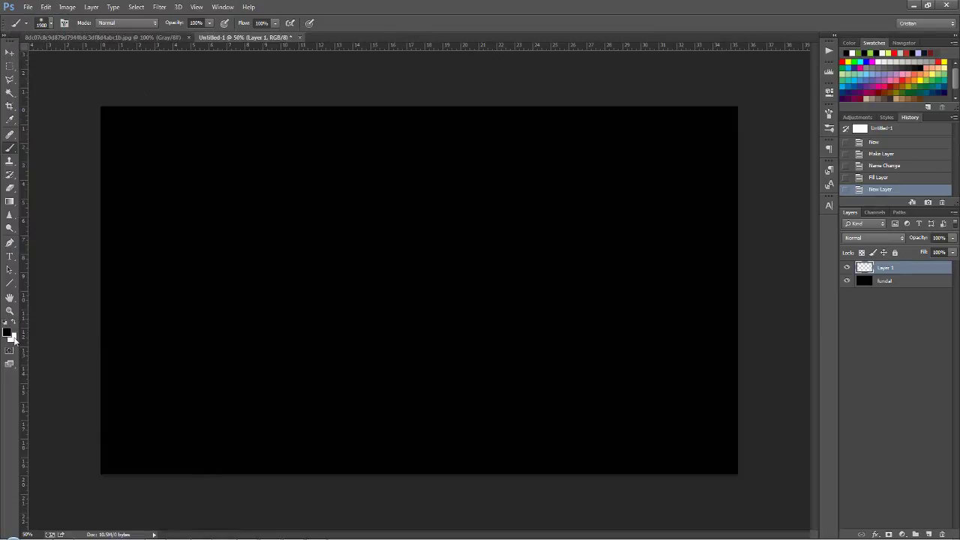
{"action": "left_click", "coordinate": [14, 323]}
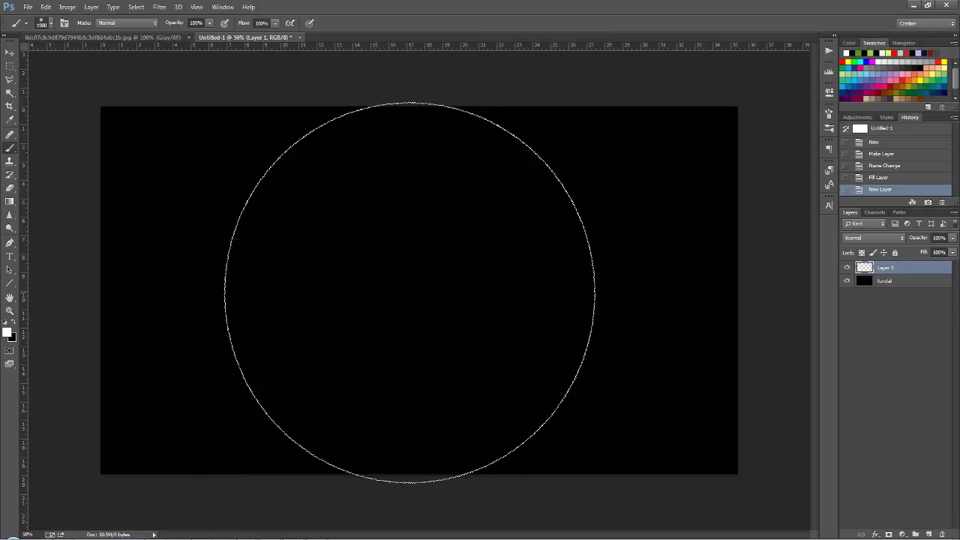
{"action": "left_click", "coordinate": [409, 293]}
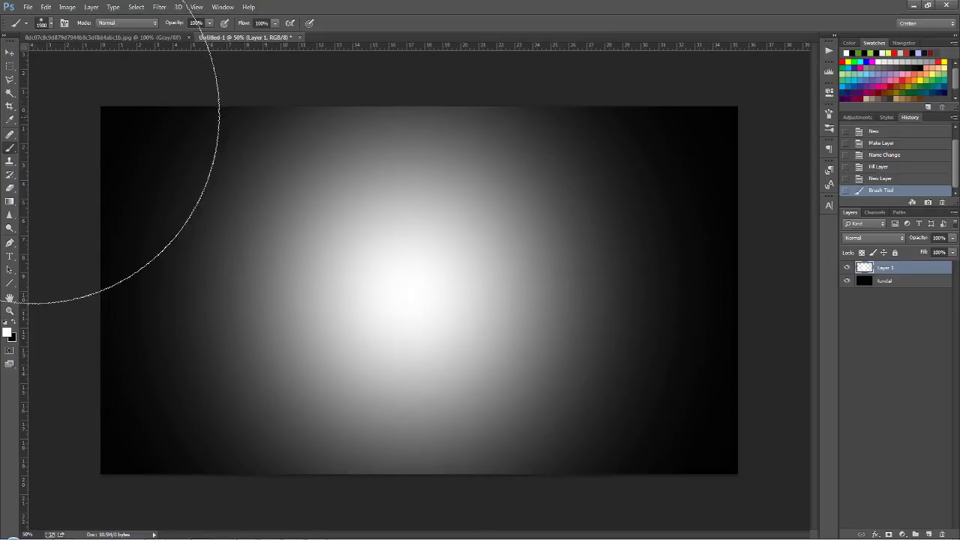
Lower the glow layer's opacity to 25%
{"action": "left_click", "coordinate": [10, 51]}
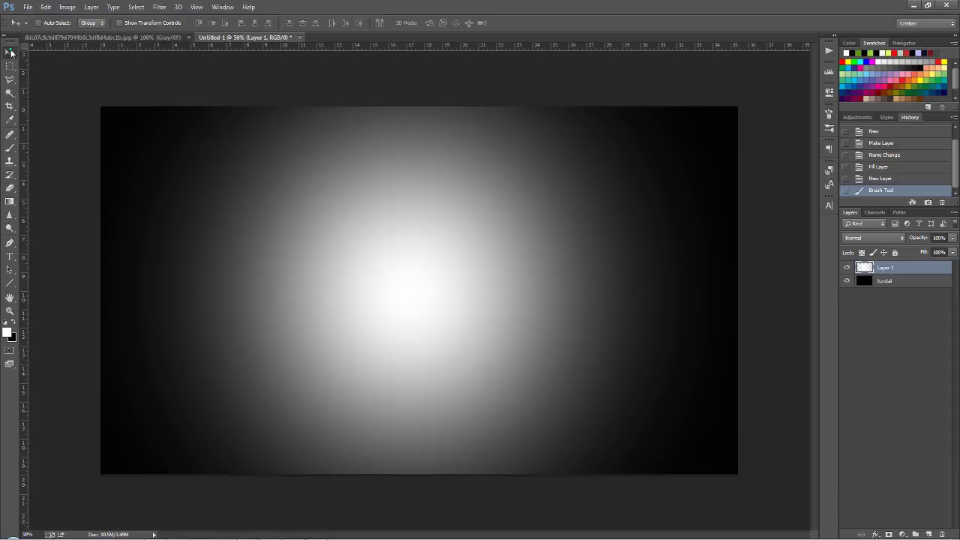
{"action": "left_click", "coordinate": [952, 237]}
{"action": "left_click_drag", "start_coordinate": [949, 252], "coordinate": [915, 251]}
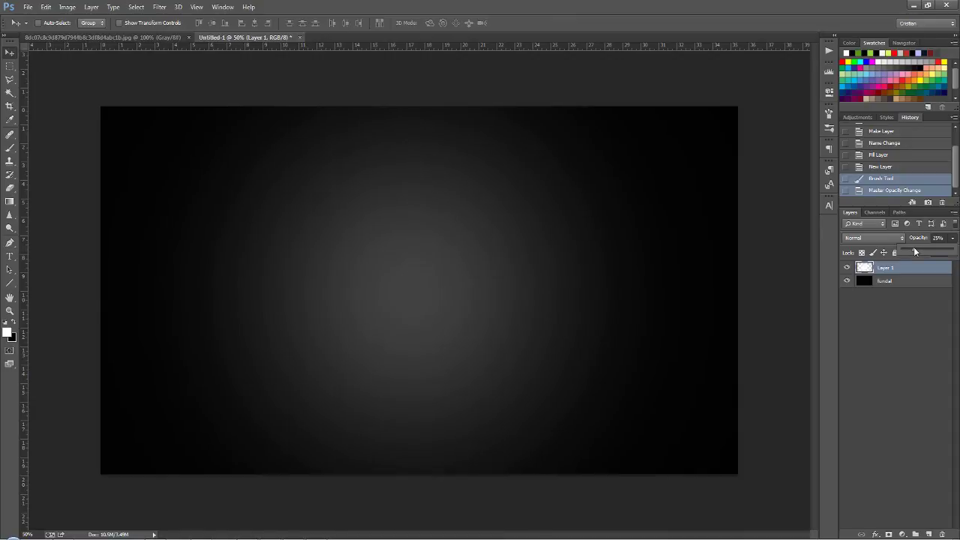
{"action": "left_click_drag", "start_coordinate": [913, 250], "coordinate": [914, 250]}
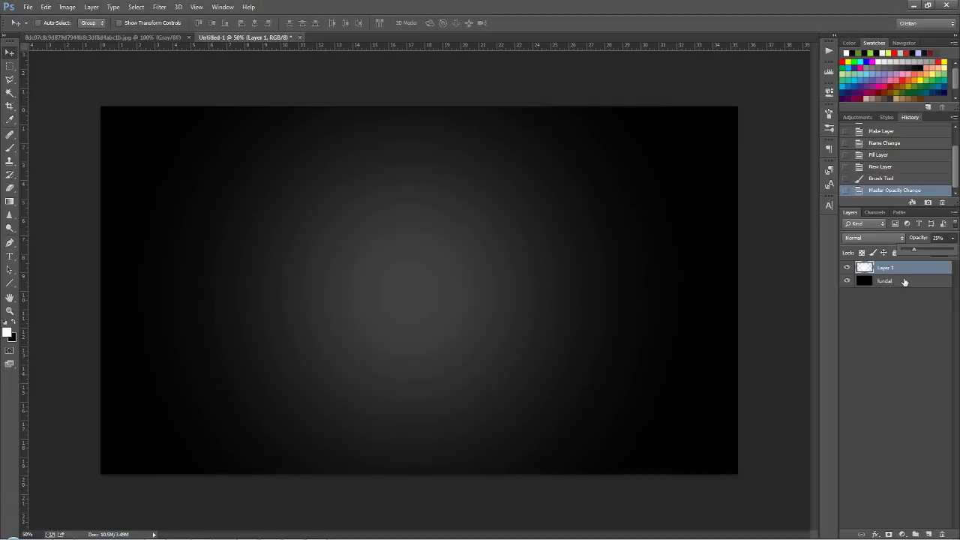
Merge the glow layer with the black fundal layer
{"action": "left_click", "coordinate": [905, 282], "text": "shift"}
{"action": "right_click", "coordinate": [904, 281]}
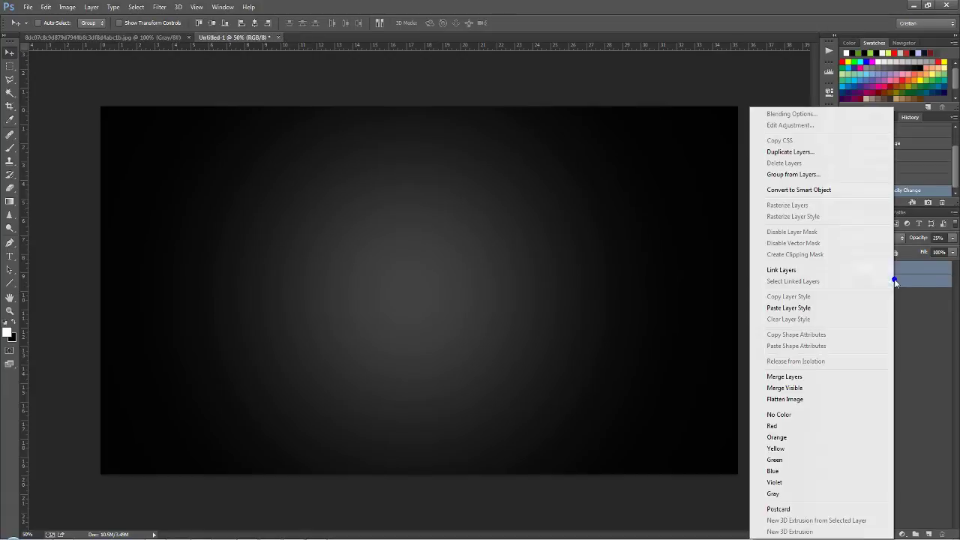
{"action": "left_click", "coordinate": [785, 375]}
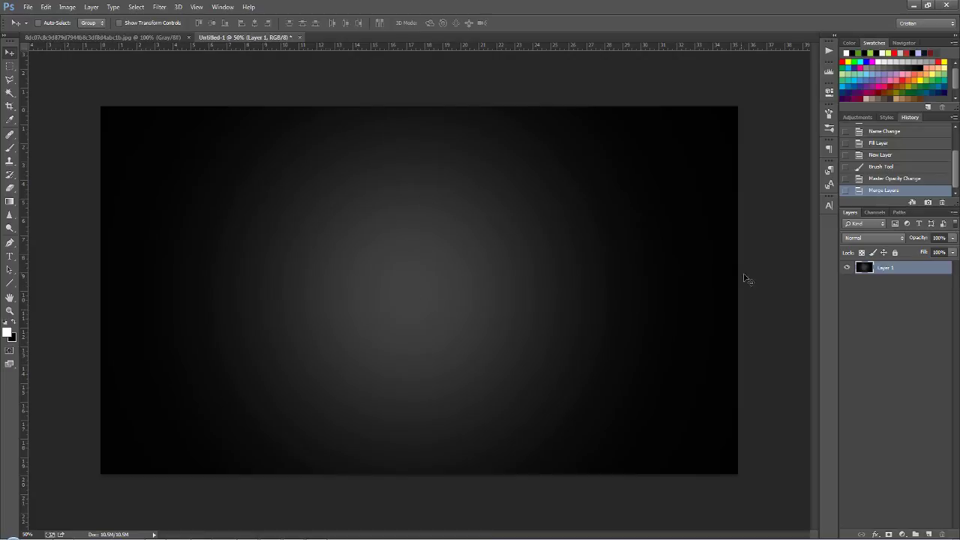
{"action": "double_click", "coordinate": [885, 268]}
Rename the merged layer fundal
{"action": "type", "text": "fundal"}
{"action": "left_click", "coordinate": [866, 355]}
{"action": "left_click", "coordinate": [872, 271]}
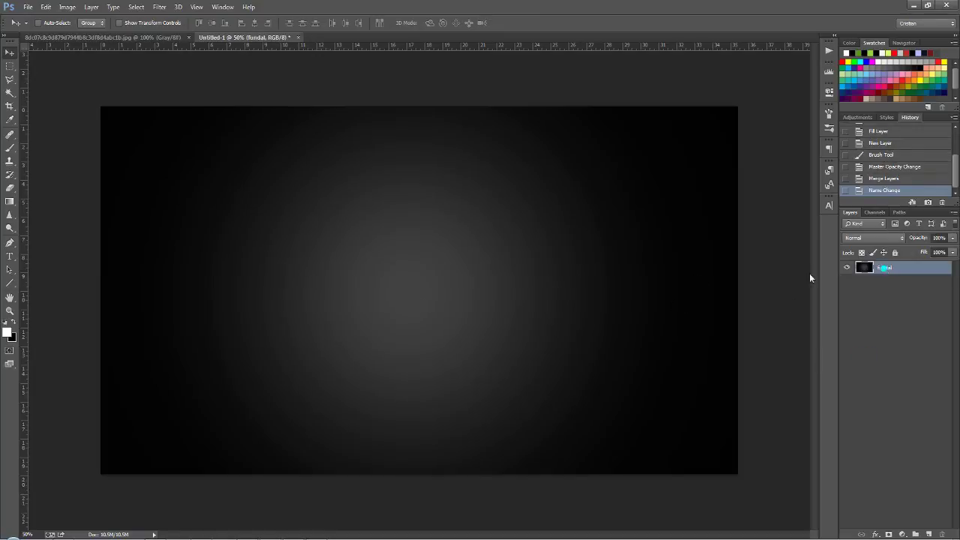
Apply Add Noise with a 1% amount to the fundal layer
{"action": "left_click", "coordinate": [159, 7]}
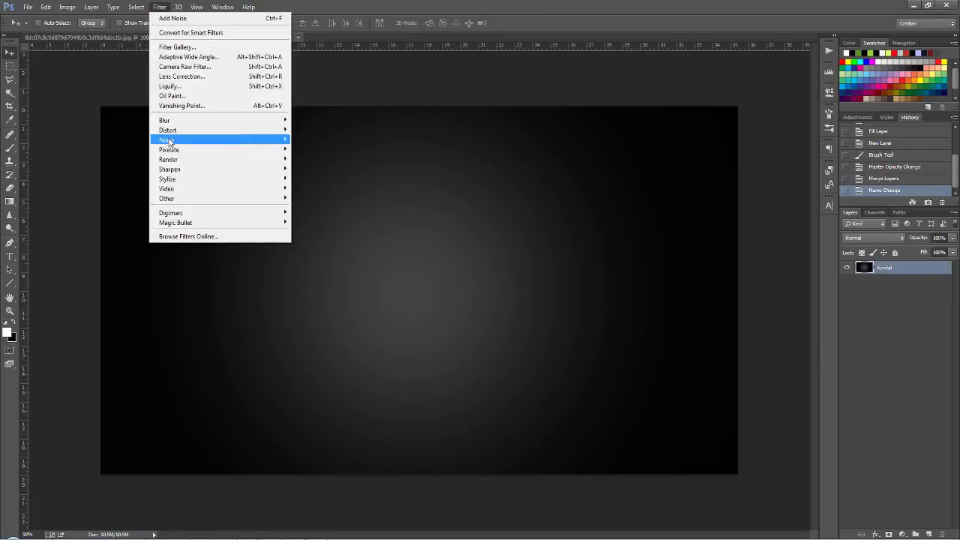
{"action": "mouse_move", "coordinate": [166, 139]}
{"action": "left_click", "coordinate": [299, 141]}
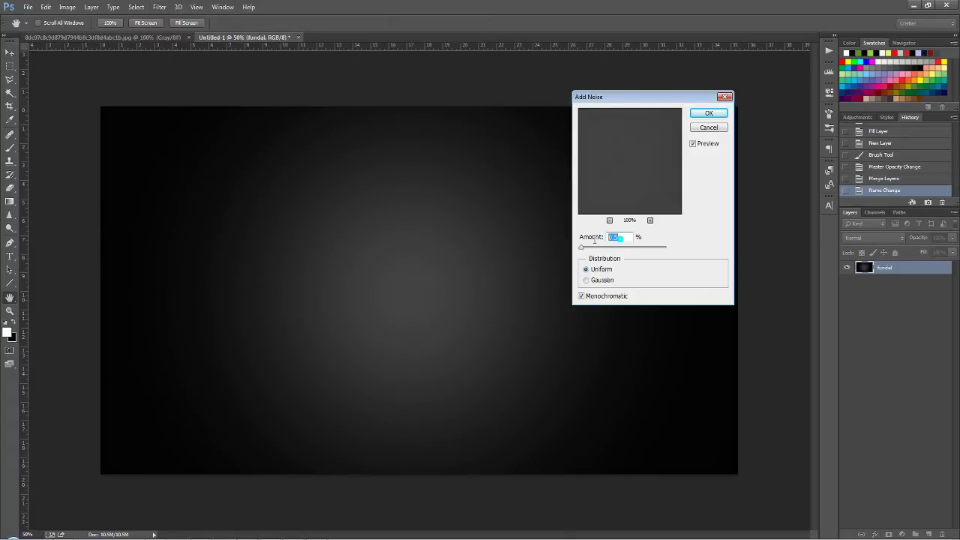
{"action": "type", "text": "1"}
{"action": "left_click", "coordinate": [709, 112]}
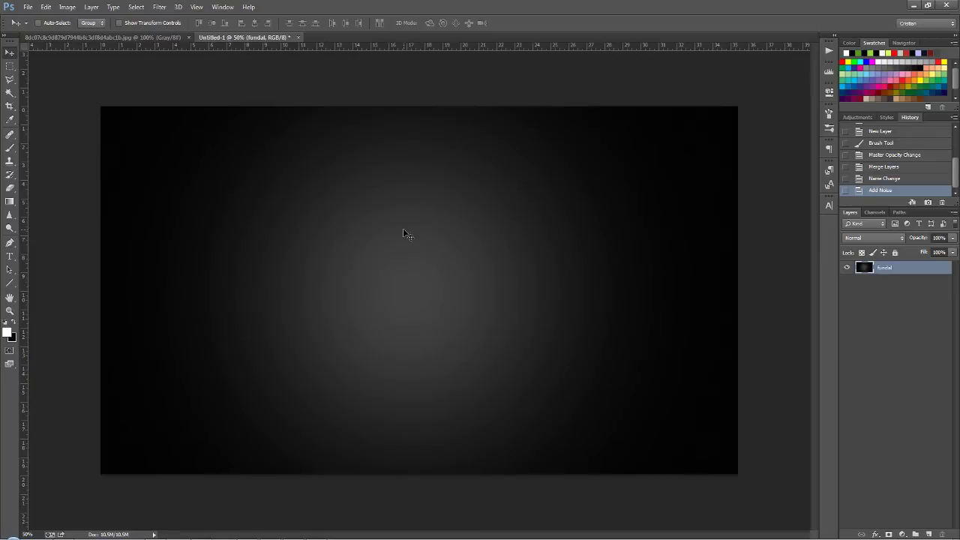
Drag out three horizontal guides: one at the banner's middle, one above, one below
{"action": "left_click_drag", "start_coordinate": [440, 45], "coordinate": [440, 48]}
{"action": "key", "text": "ctrl+r"}
{"action": "key", "text": "ctrl+r"}
{"action": "left_click_drag", "start_coordinate": [463, 47], "coordinate": [432, 291]}
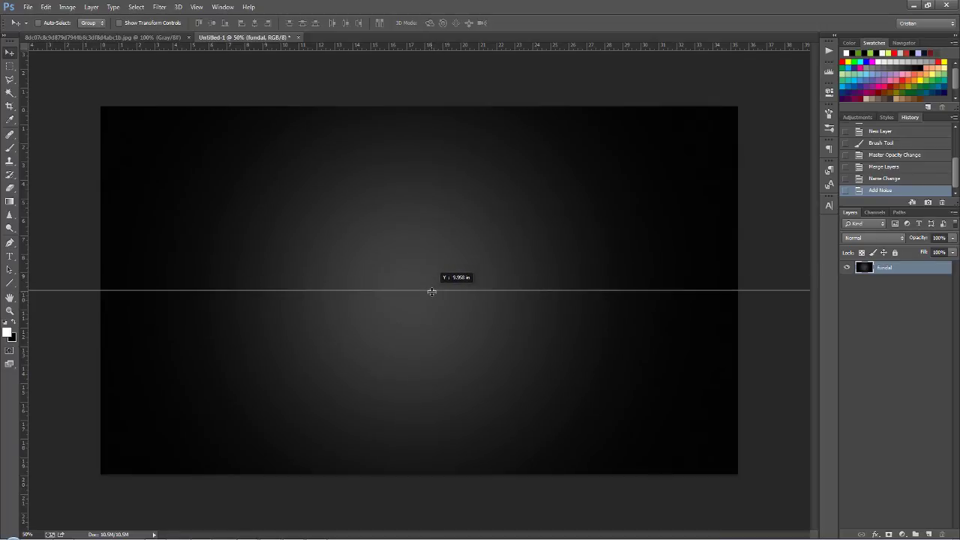
{"action": "left_click_drag", "start_coordinate": [432, 291], "coordinate": [432, 291]}
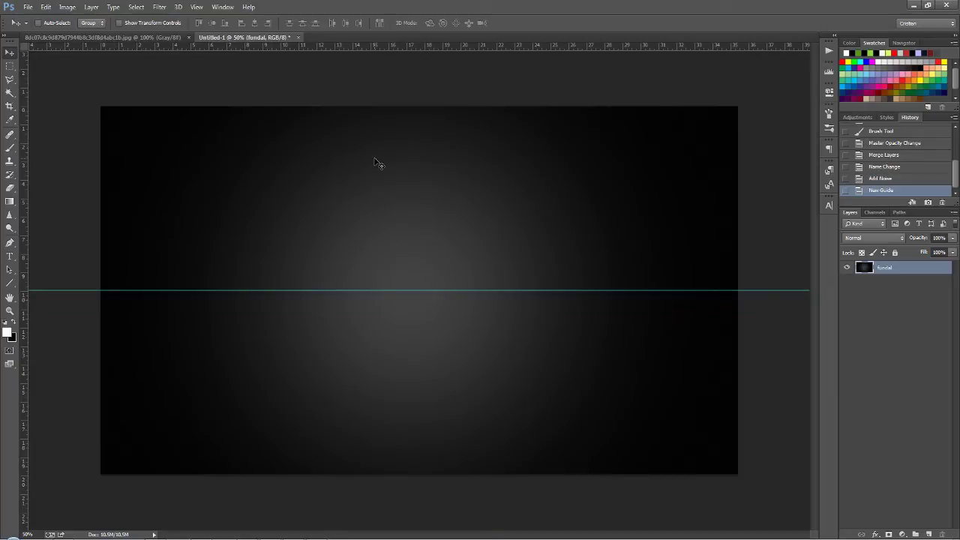
{"action": "mouse_move", "coordinate": [408, 45]}
{"action": "left_mouse_down"}
{"action": "mouse_move", "coordinate": [382, 193]}
{"action": "mouse_move", "coordinate": [350, 282]}
{"action": "mouse_move", "coordinate": [349, 227]}
{"action": "left_mouse_up"}
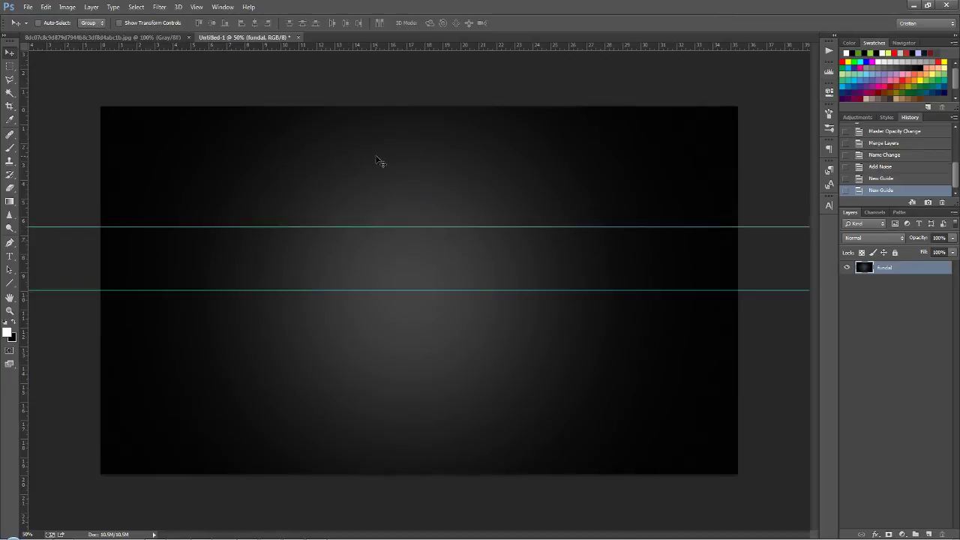
{"action": "mouse_move", "coordinate": [418, 46]}
{"action": "left_mouse_down"}
{"action": "mouse_move", "coordinate": [404, 168]}
{"action": "mouse_move", "coordinate": [340, 358]}
{"action": "left_mouse_up"}
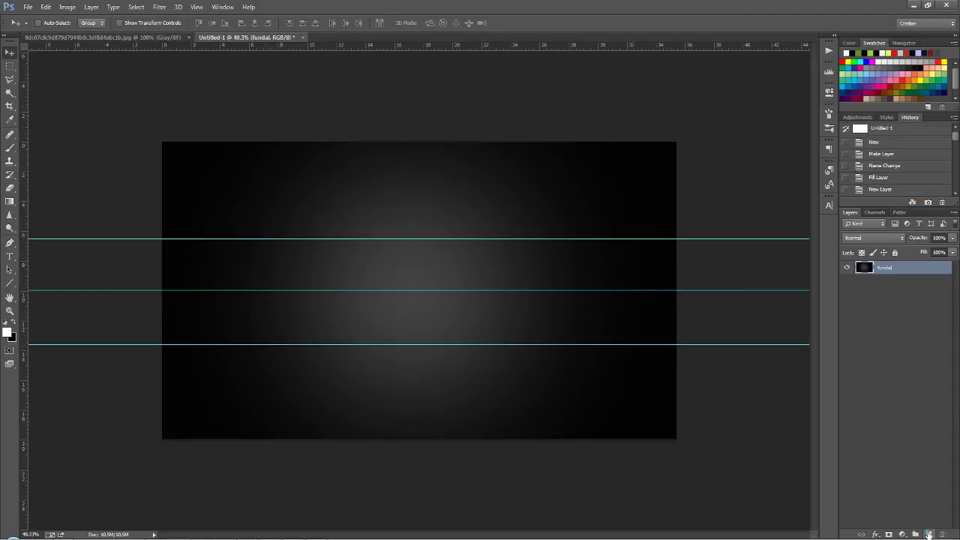
Add a new layer and name it banda
{"action": "left_click", "coordinate": [928, 534]}
{"action": "double_click", "coordinate": [884, 268]}
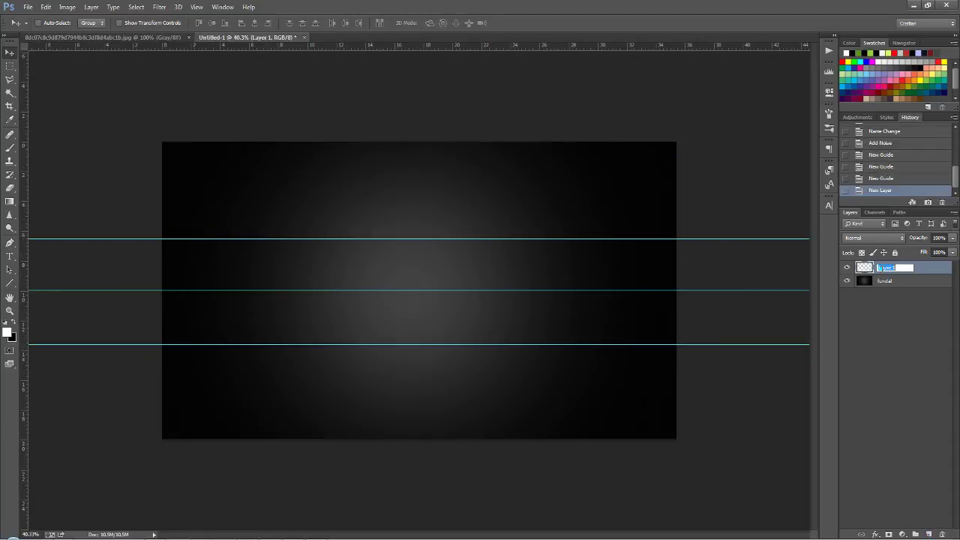
{"action": "type", "text": "E"}
{"action": "key", "text": "Return"}
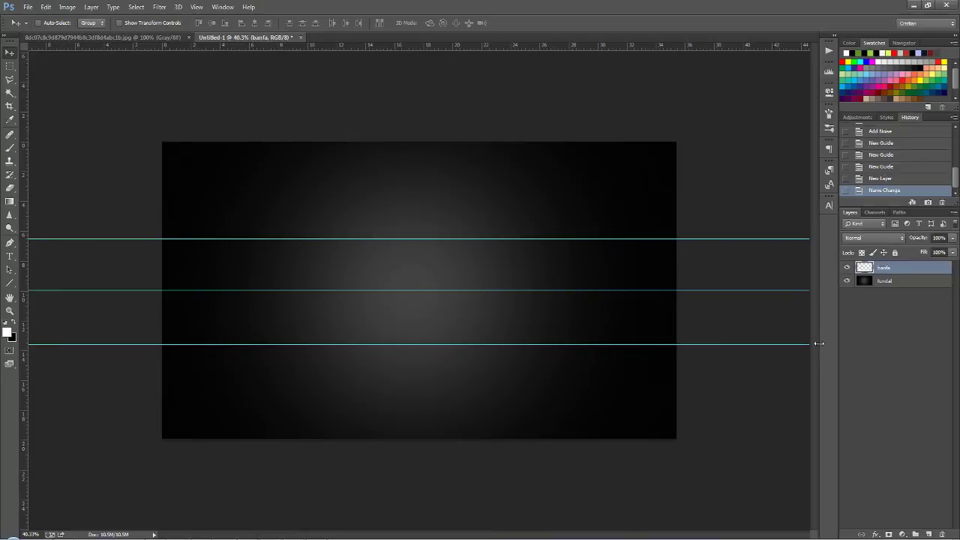
{"action": "double_click", "coordinate": [885, 269]}
{"action": "type", "text": "banda"}
{"action": "key", "text": "Return"}
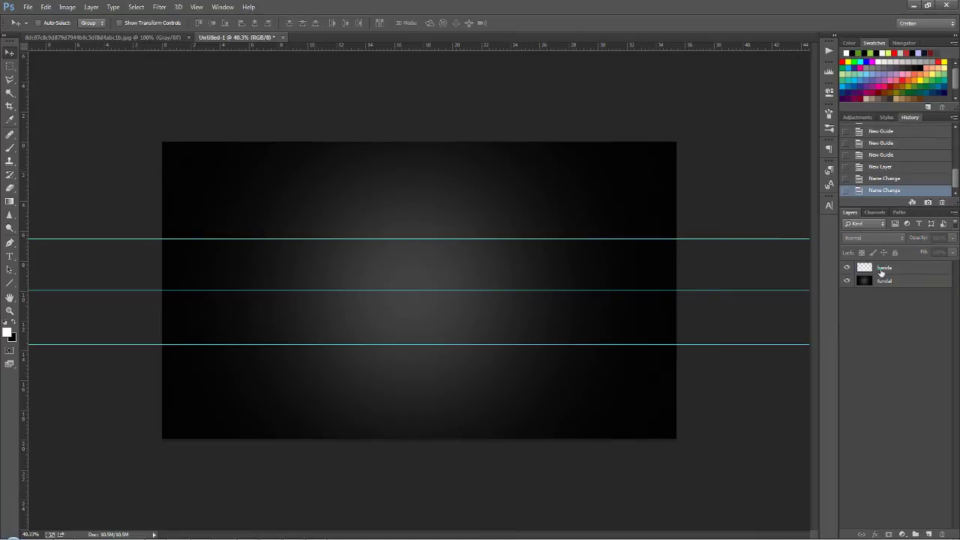
Fill a full-width rectangular selection between the outer guides with white
{"action": "left_click", "coordinate": [10, 66]}
{"action": "left_click", "coordinate": [40, 66]}
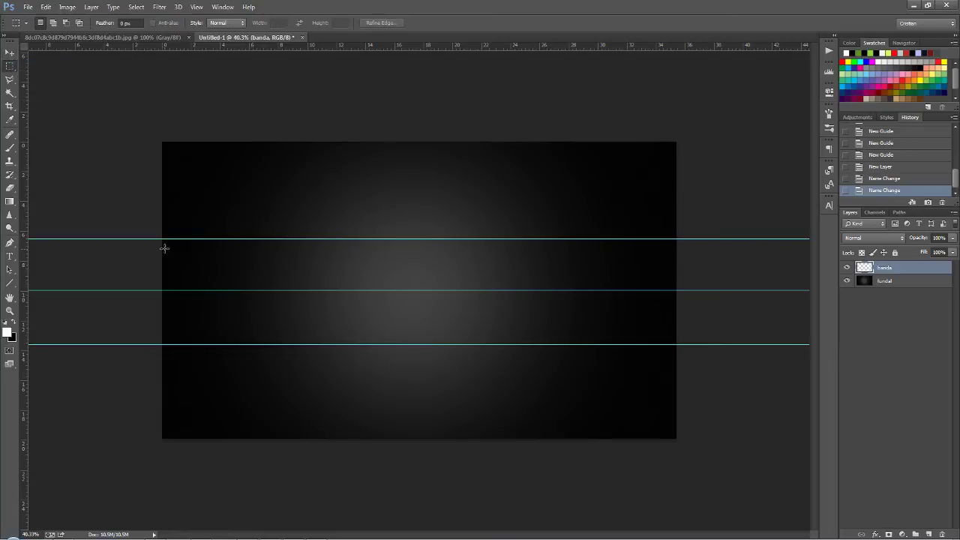
{"action": "left_click_drag", "start_coordinate": [162, 239], "coordinate": [291, 339]}
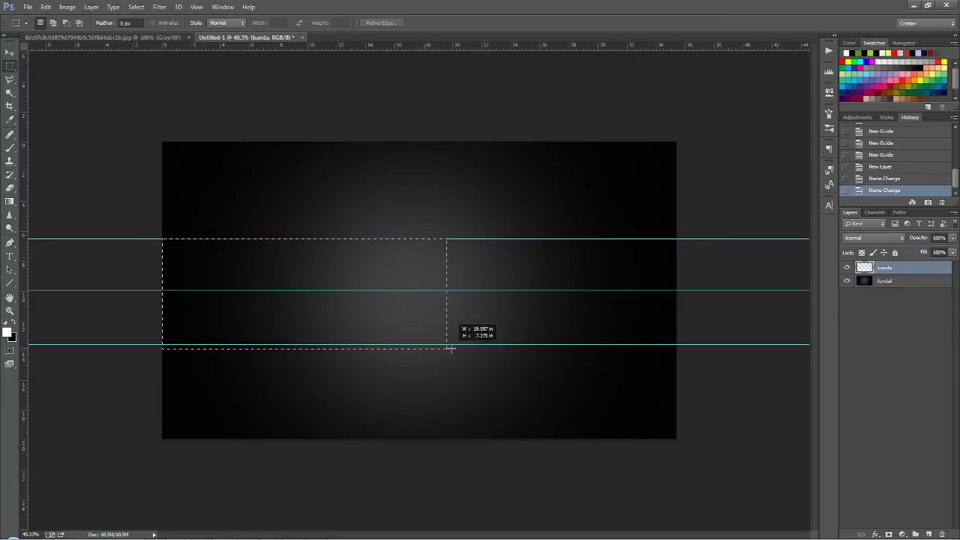
{"action": "left_click_drag", "start_coordinate": [291, 339], "coordinate": [677, 344]}
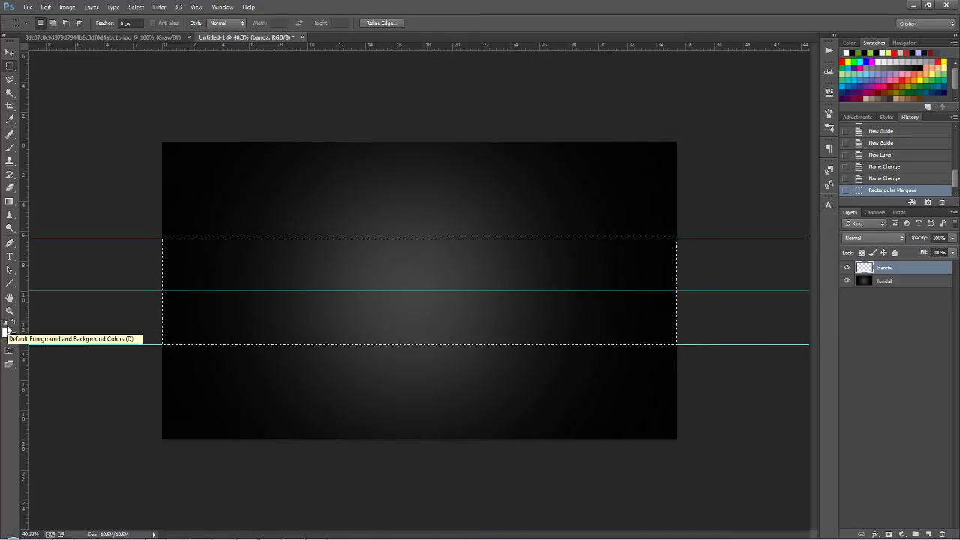
{"action": "left_click", "coordinate": [8, 330]}
{"action": "key", "text": "ctrl+BackSpace"}
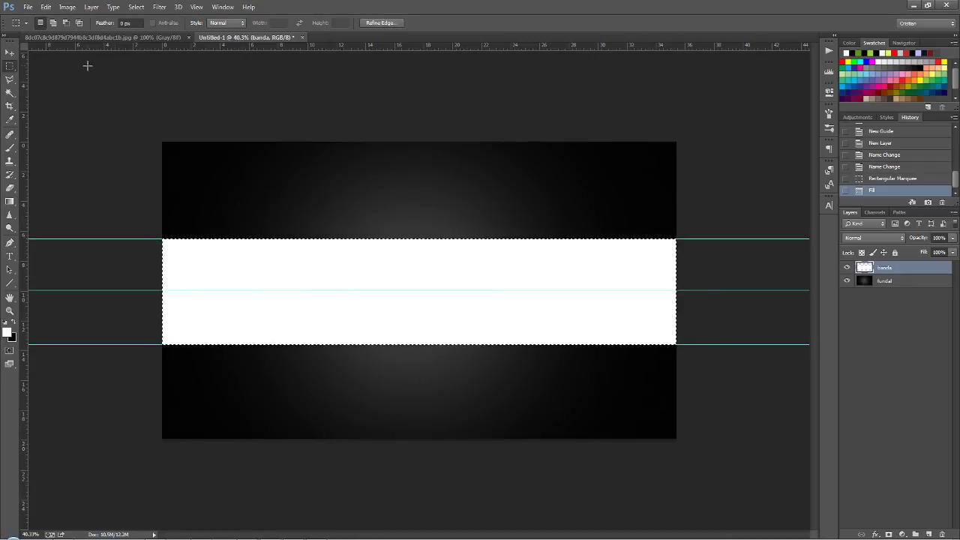
Contract the selection by 10 px, then try clearing its interior and undo it
{"action": "left_click", "coordinate": [136, 8]}
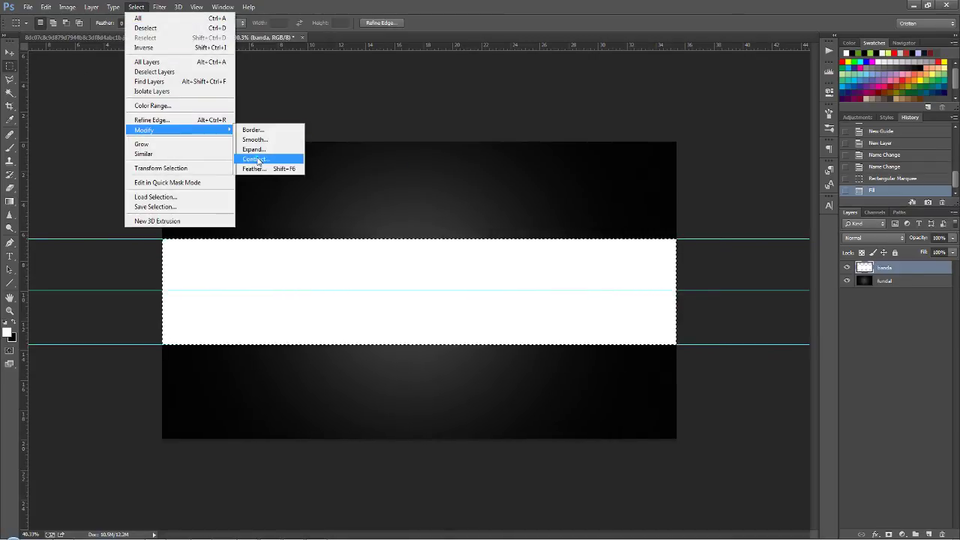
{"action": "mouse_move", "coordinate": [144, 130]}
{"action": "left_click", "coordinate": [257, 159]}
{"action": "type", "text": "10"}
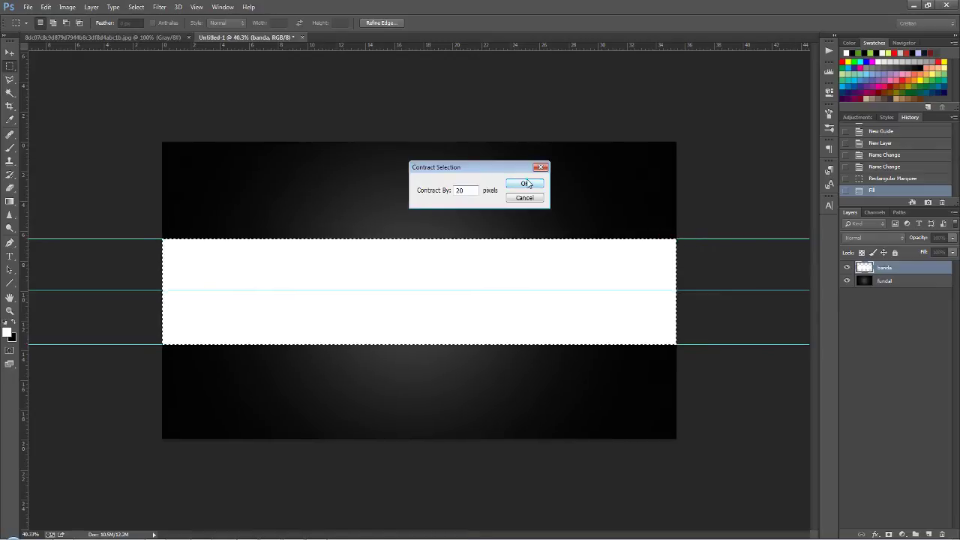
{"action": "left_click", "coordinate": [525, 183]}
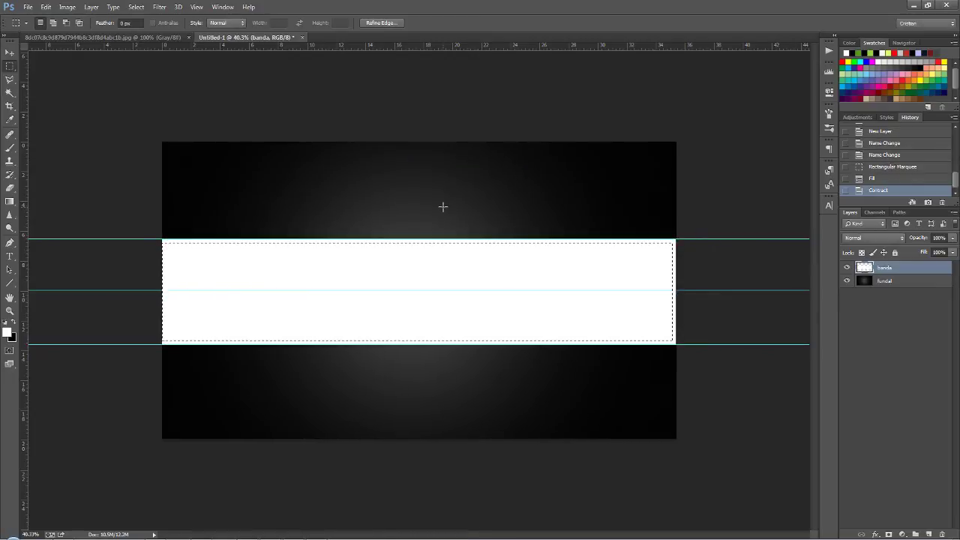
{"action": "key", "text": "Delete"}
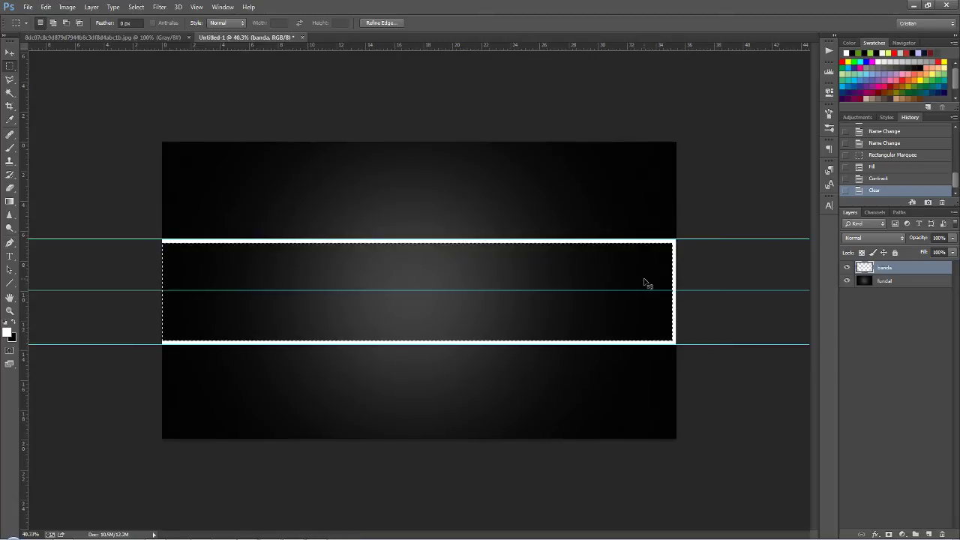
{"action": "key", "text": "ctrl+z"}
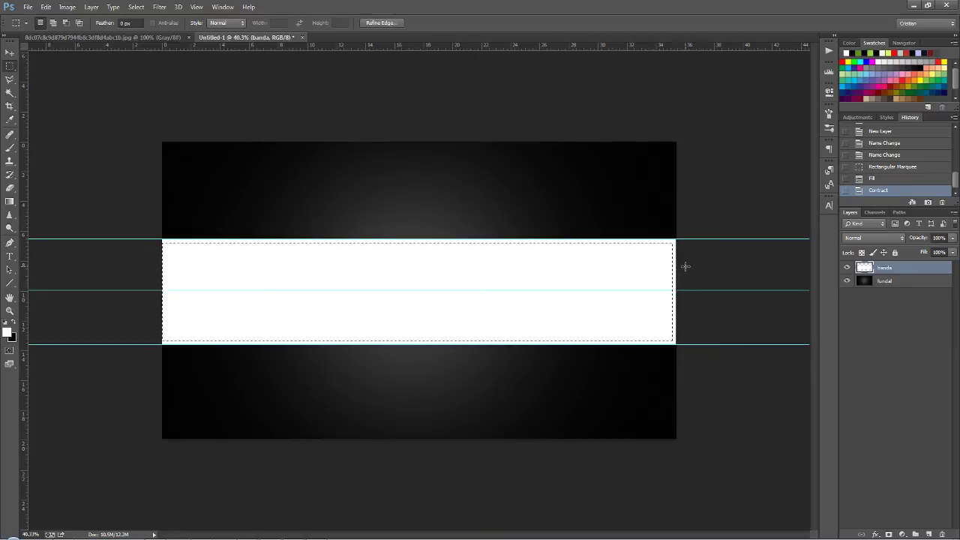
Transform the contracted selection so it extends past the band's right end
{"action": "right_click", "coordinate": [661, 274]}
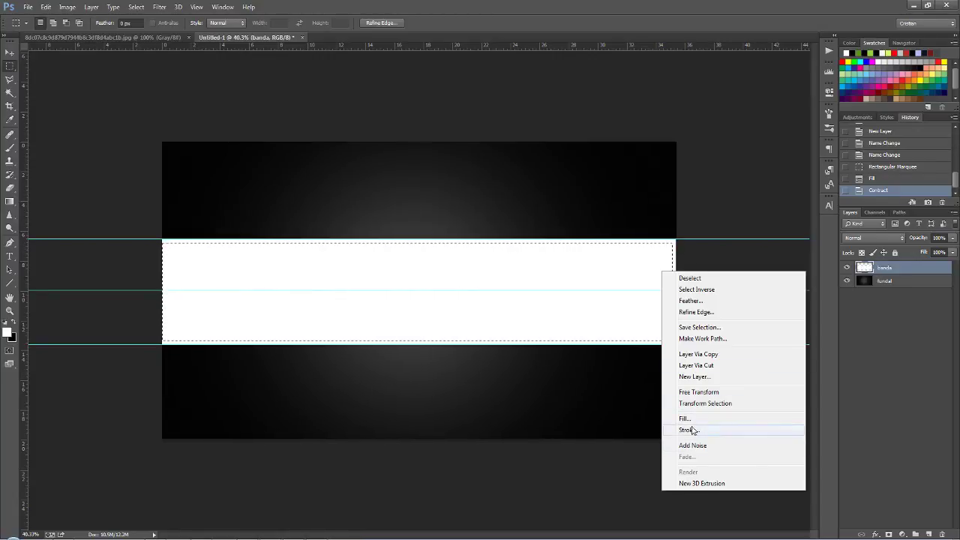
{"action": "left_click", "coordinate": [700, 403]}
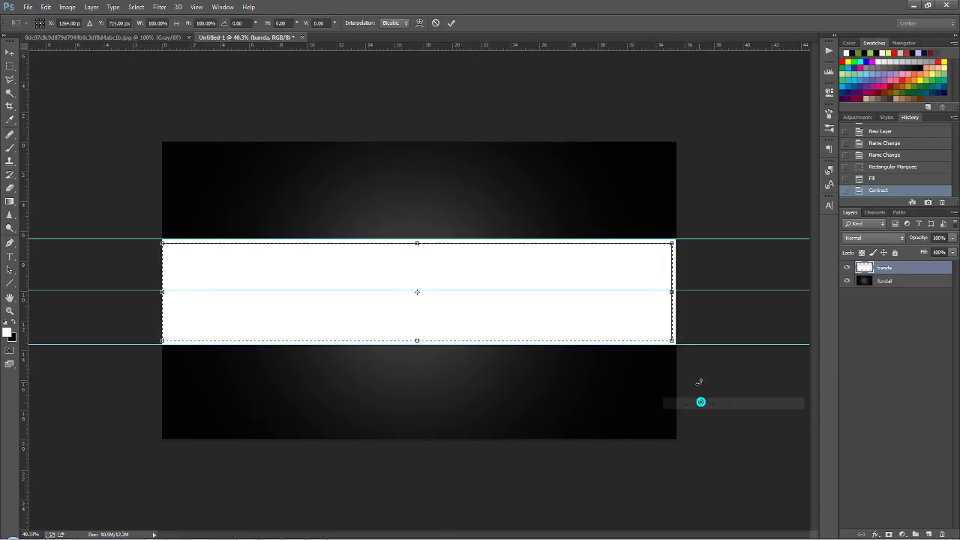
{"action": "left_click_drag", "start_coordinate": [671, 292], "coordinate": [683, 292]}
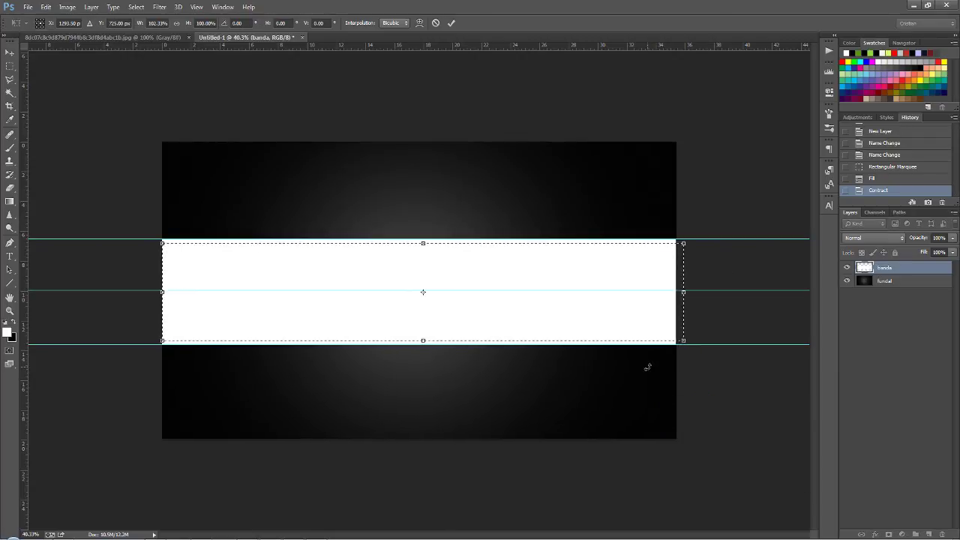
{"action": "key", "text": "Return"}
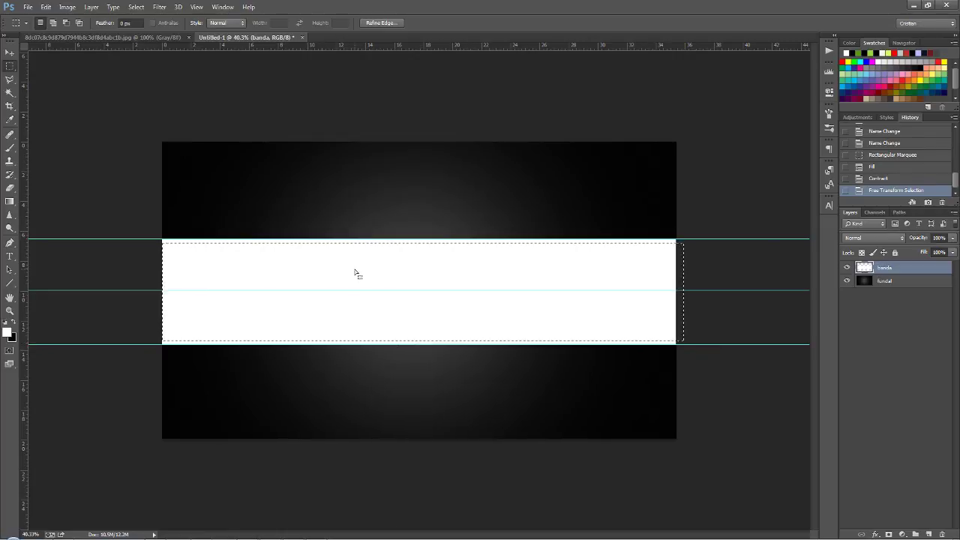
Delete the selection's interior to leave two thin white lines, then deselect
{"action": "key", "text": "Delete"}
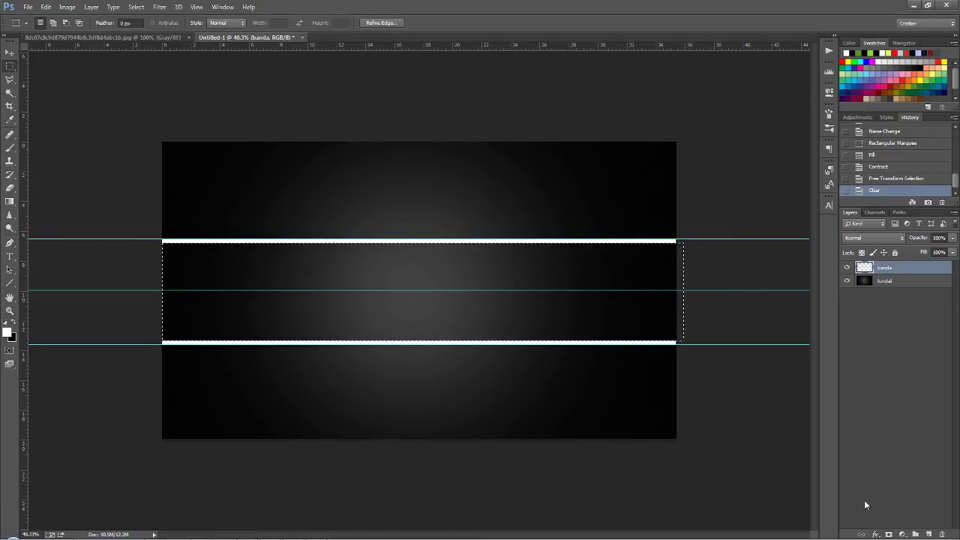
{"action": "key", "text": "ctrl+d"}
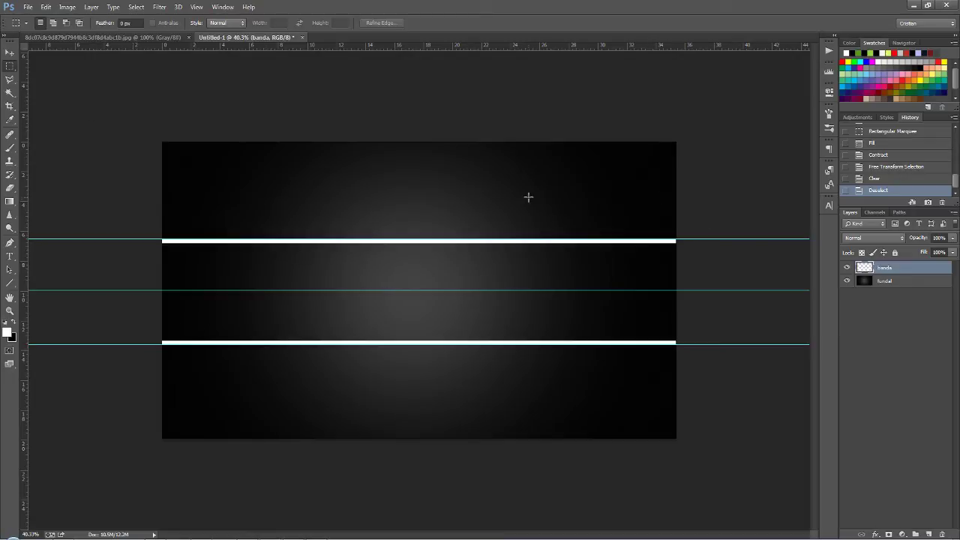
{"action": "left_click", "coordinate": [9, 54]}
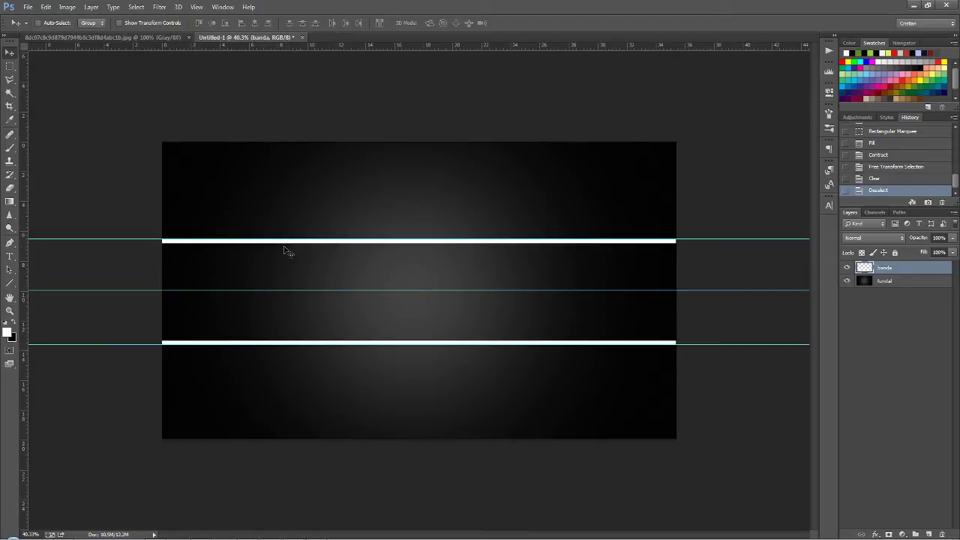
Open the banda layer's Blending Options and drag Fill Opacity to 0%
{"action": "right_click", "coordinate": [883, 269]}
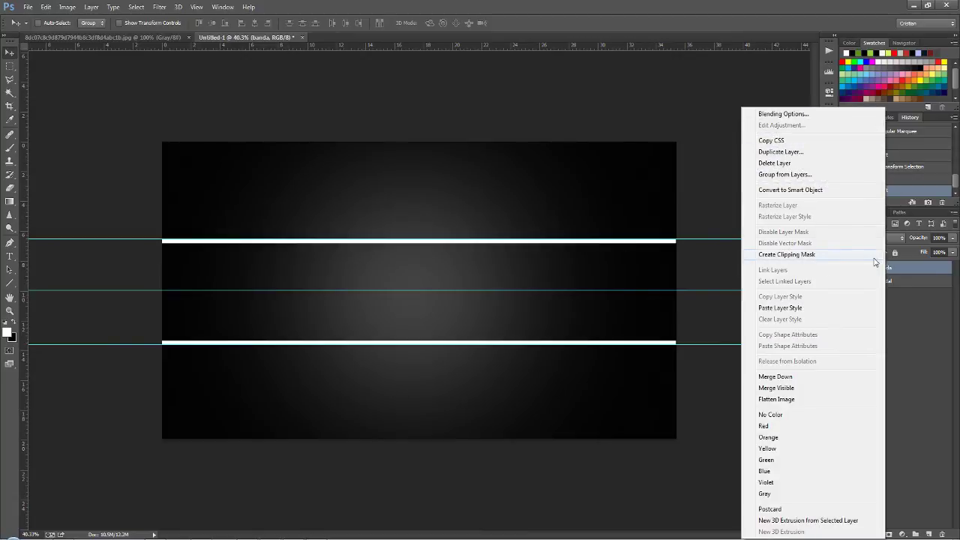
{"action": "left_click", "coordinate": [804, 115]}
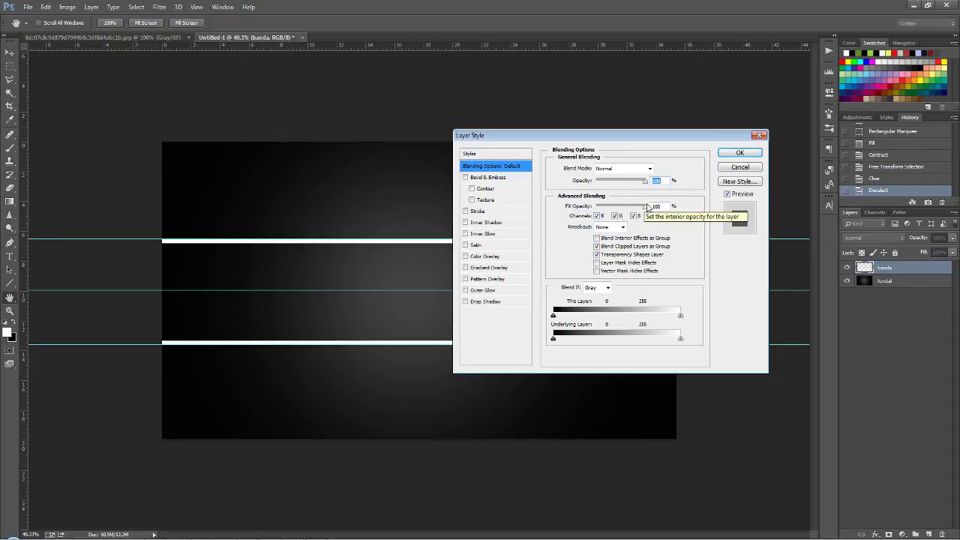
{"action": "left_click_drag", "start_coordinate": [645, 207], "coordinate": [594, 207]}
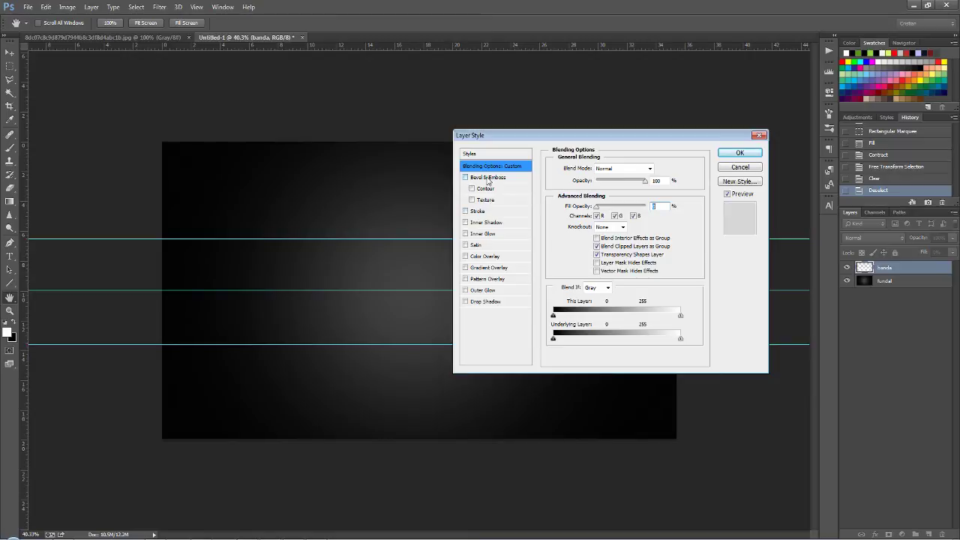
Add Bevel & Emboss with depth 100, size 6 px, highlight opacity 85% and shadow opacity 32%
{"action": "left_click", "coordinate": [487, 178]}
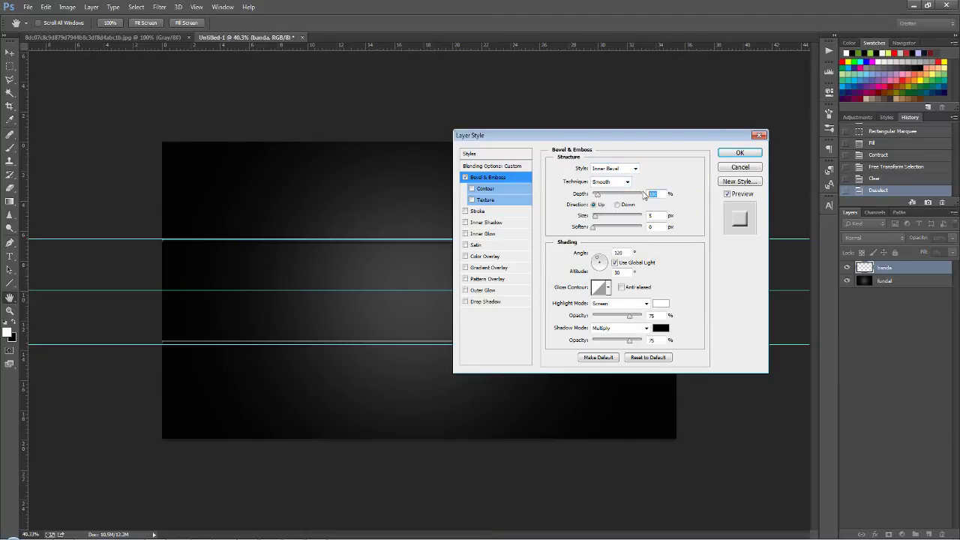
{"action": "type", "text": "100"}
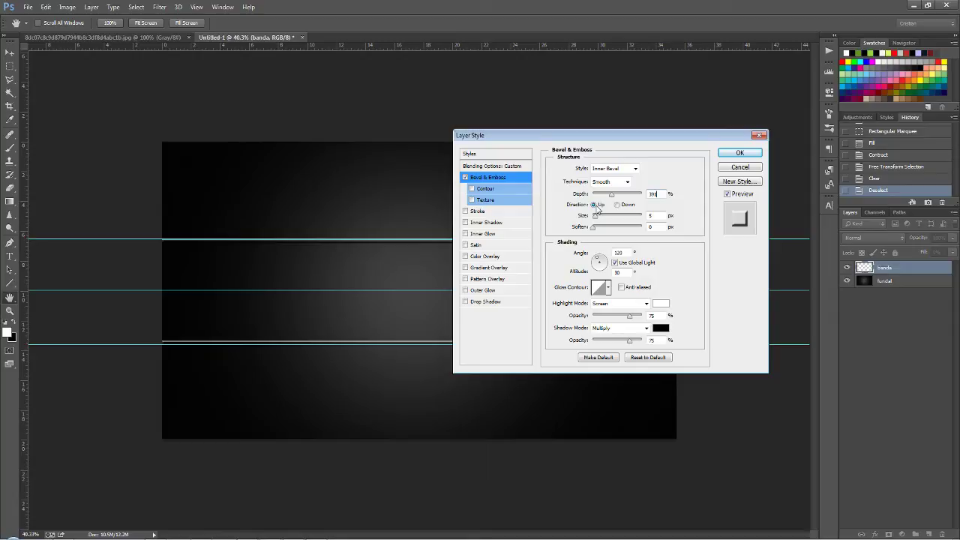
{"action": "double_click", "coordinate": [657, 215]}
{"action": "type", "text": "6"}
{"action": "double_click", "coordinate": [652, 315]}
{"action": "type", "text": "8"}
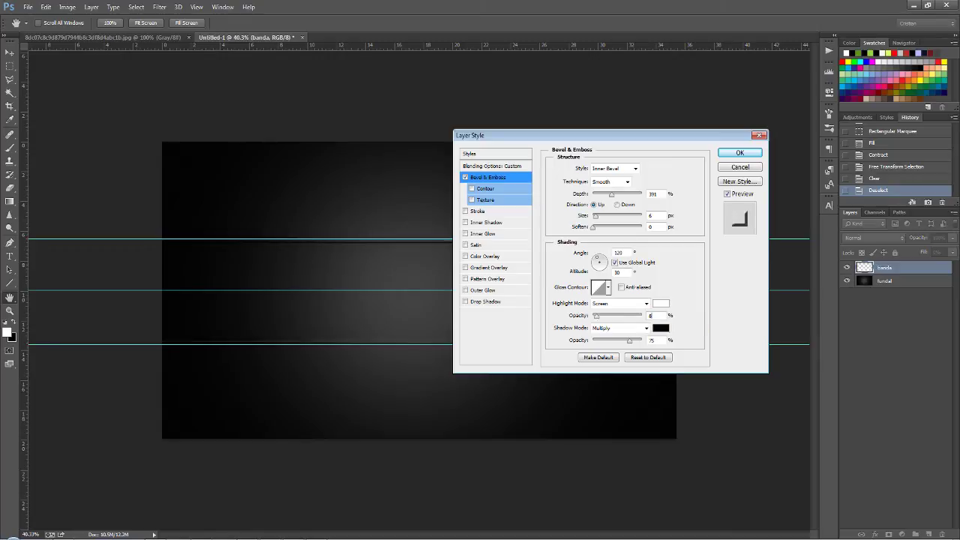
{"action": "type", "text": "5"}
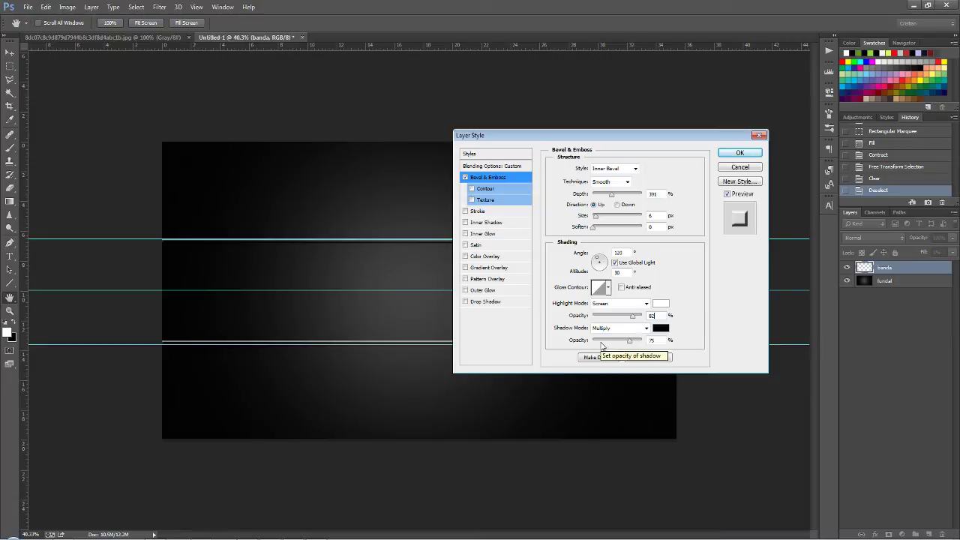
{"action": "key", "text": "Tab"}
{"action": "type", "text": "32"}
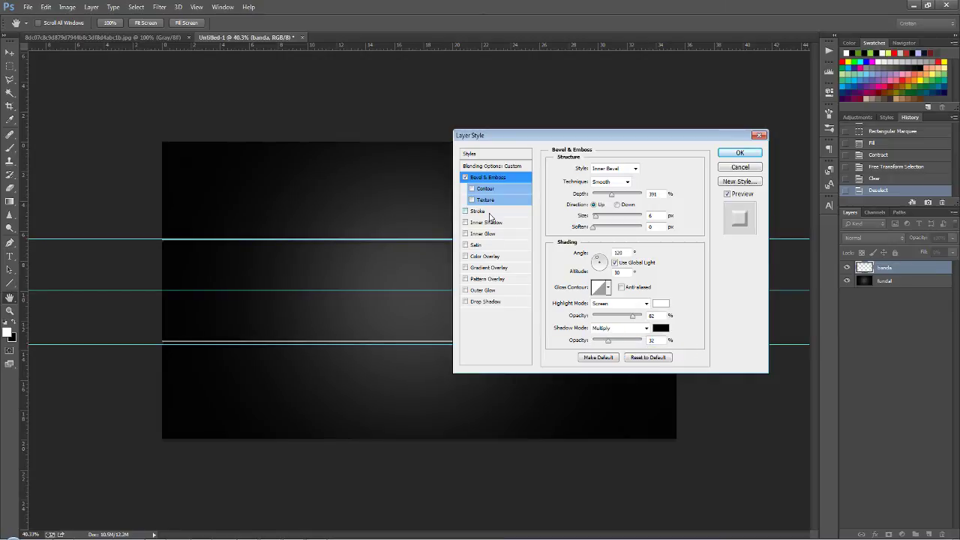
Add a Stroke positioned Inside with Overlay blend mode and Gradient fill type
{"action": "left_click", "coordinate": [479, 212]}
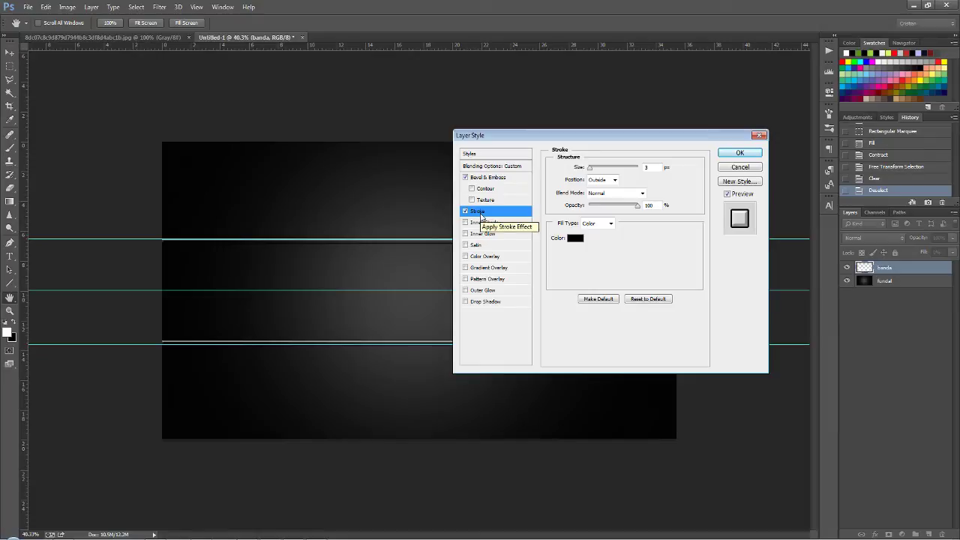
{"action": "left_click", "coordinate": [614, 180]}
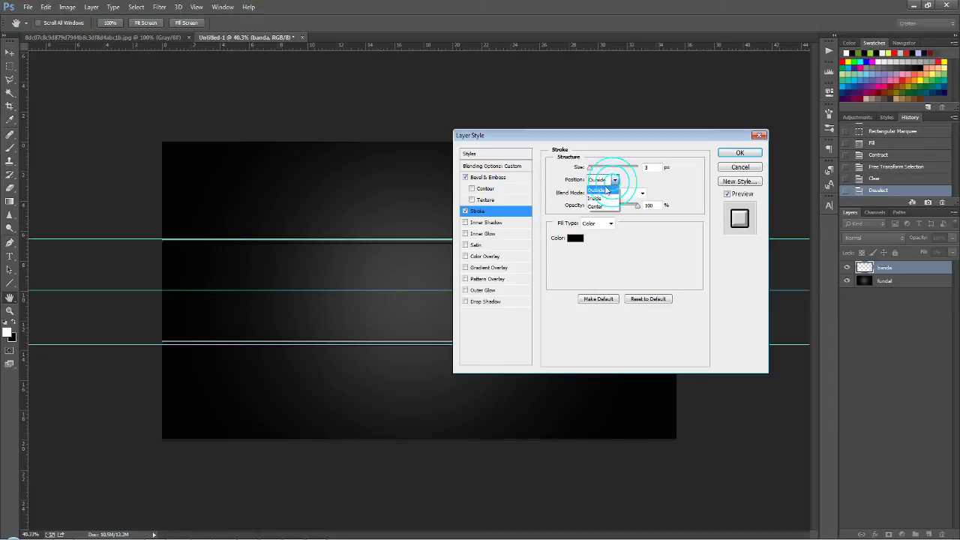
{"action": "left_click", "coordinate": [598, 198]}
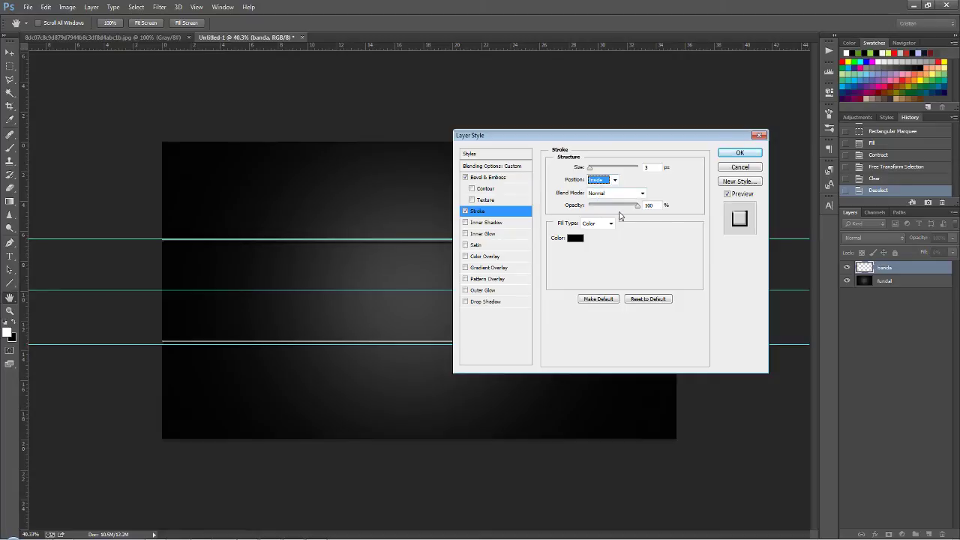
{"action": "left_click", "coordinate": [637, 193]}
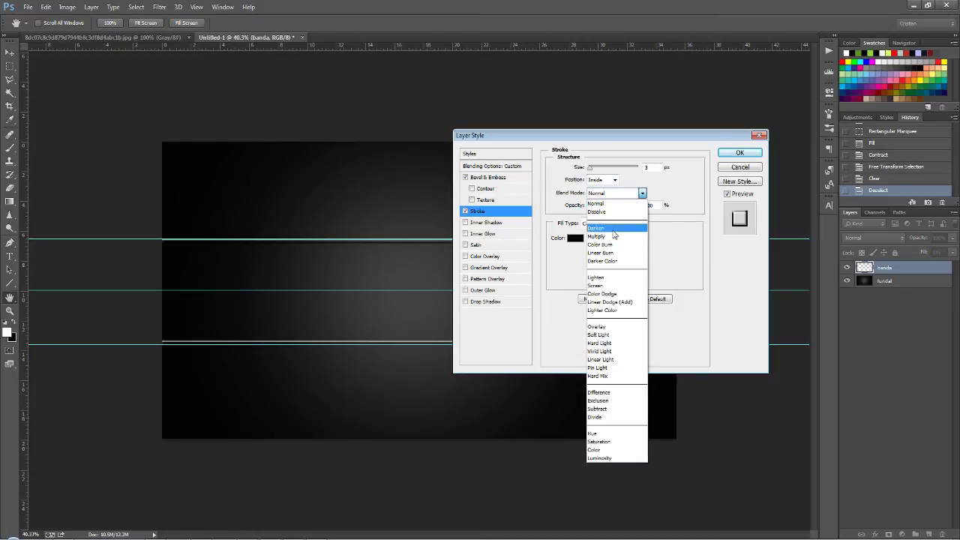
{"action": "left_click", "coordinate": [594, 327]}
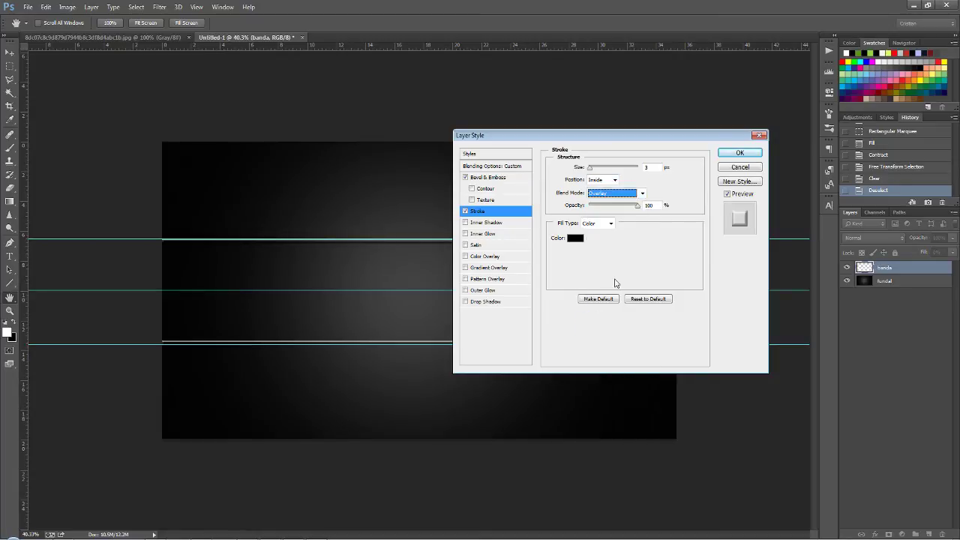
{"action": "left_click", "coordinate": [610, 224]}
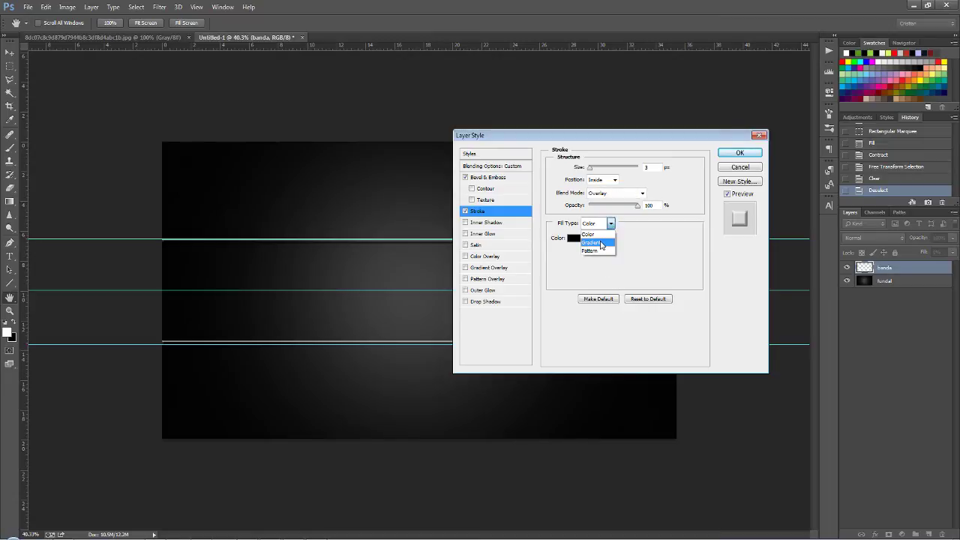
{"action": "left_click", "coordinate": [606, 242]}
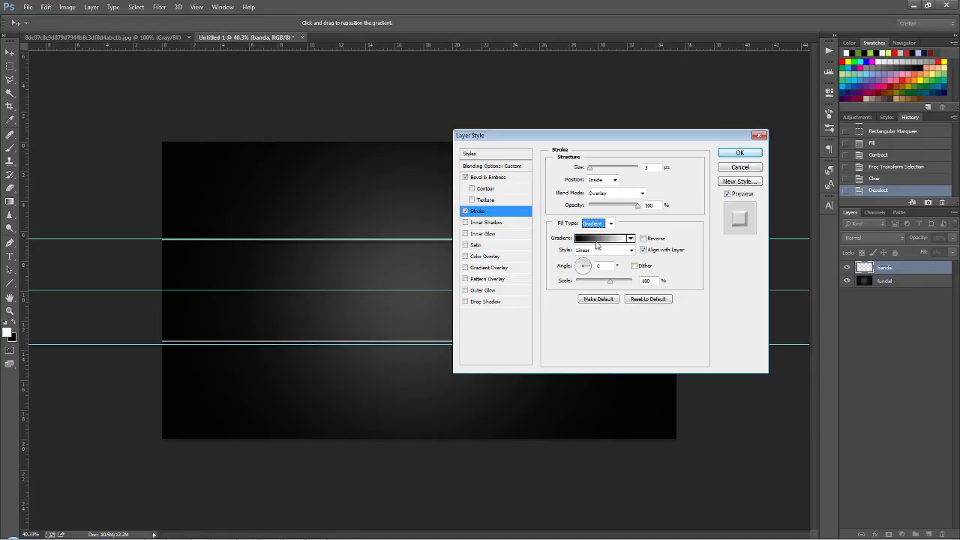
Set the stroke gradient's stops to light grey #c5c5c5 and dark grey #2a2a2a
{"action": "left_click", "coordinate": [596, 238]}
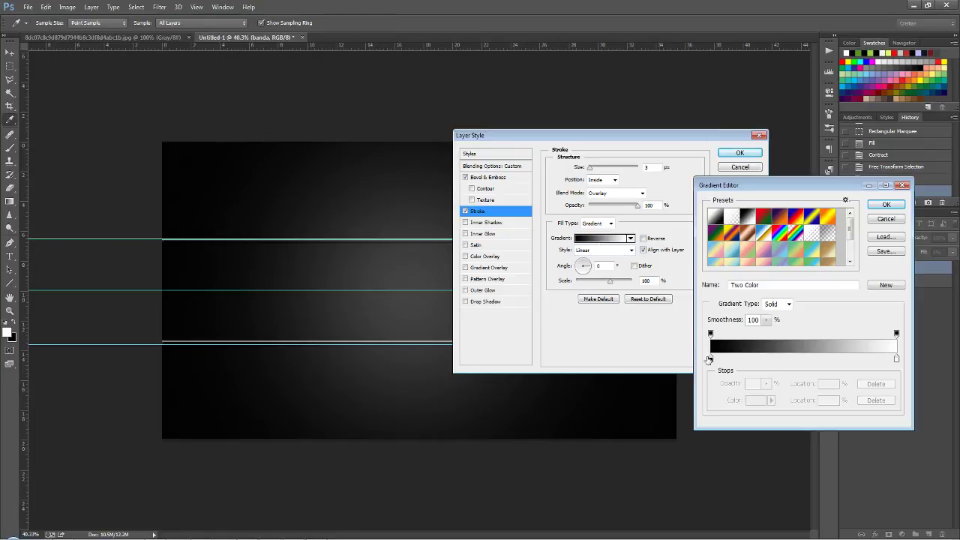
{"action": "double_click", "coordinate": [711, 360]}
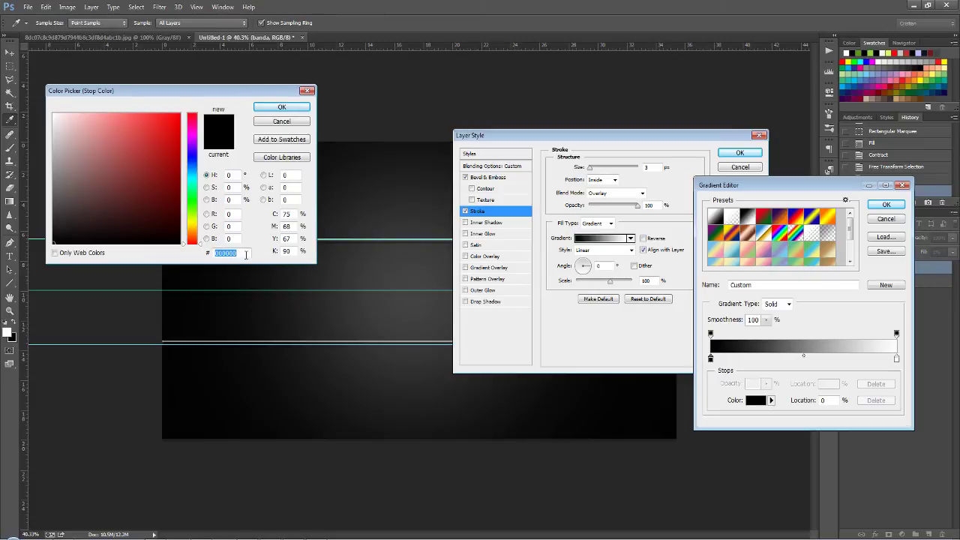
{"action": "type", "text": "c5"}
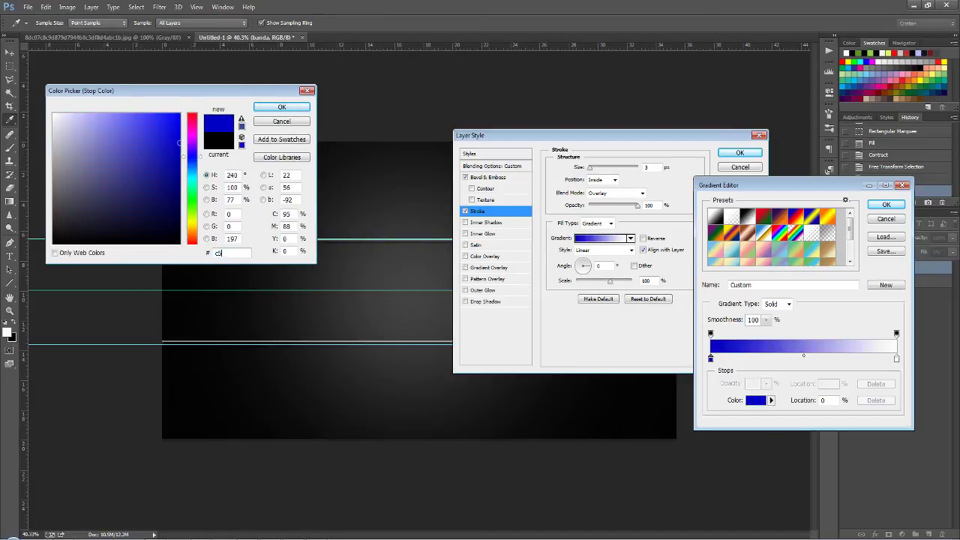
{"action": "type", "text": "c5c5"}
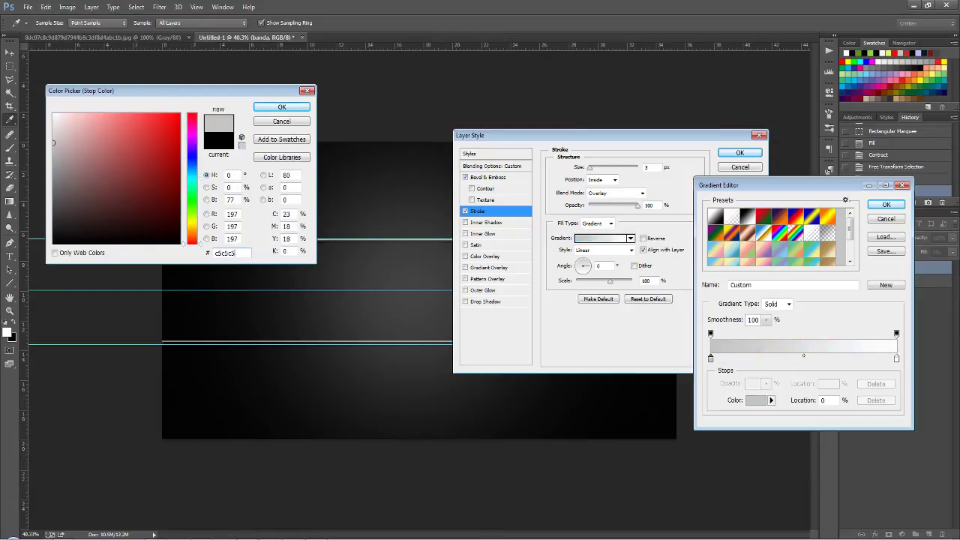
{"action": "left_click", "coordinate": [282, 107]}
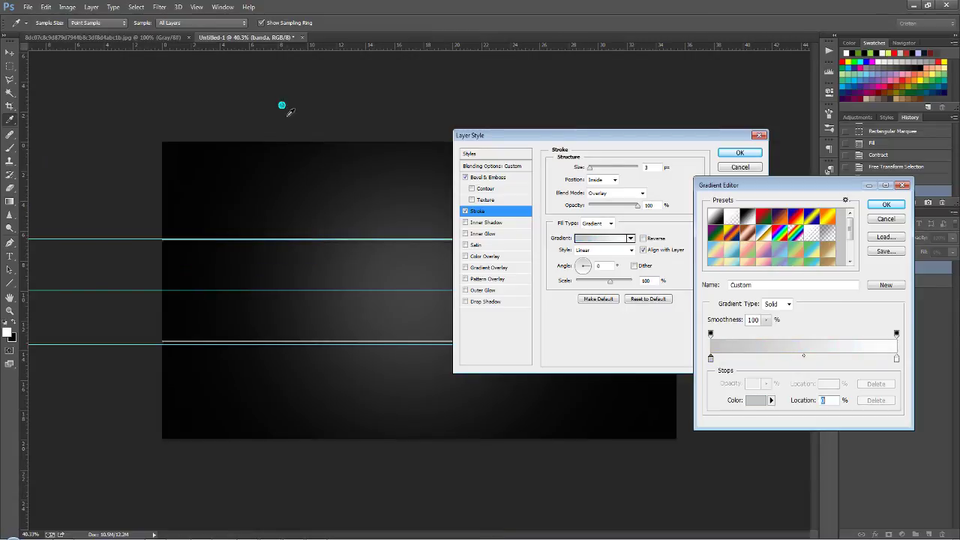
{"action": "double_click", "coordinate": [897, 359]}
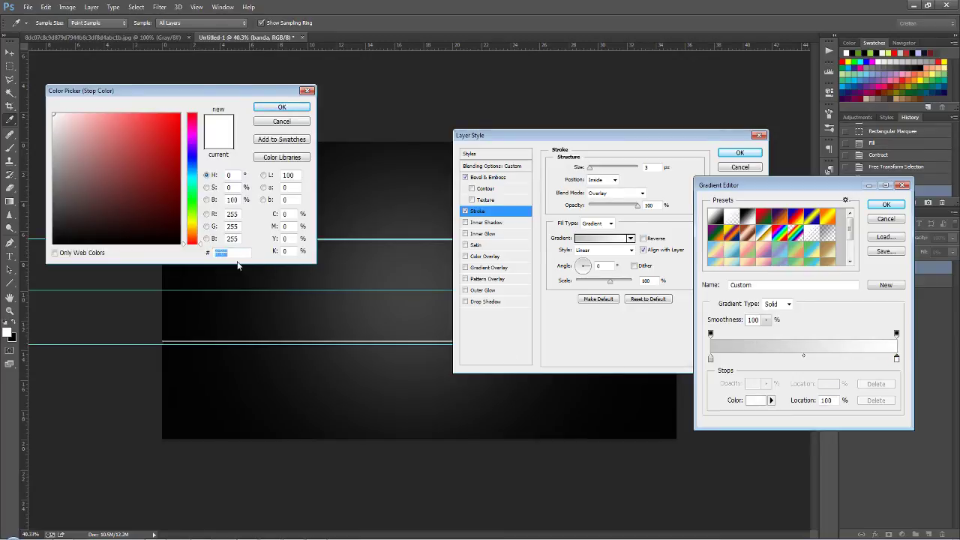
{"action": "type", "text": "2a2"}
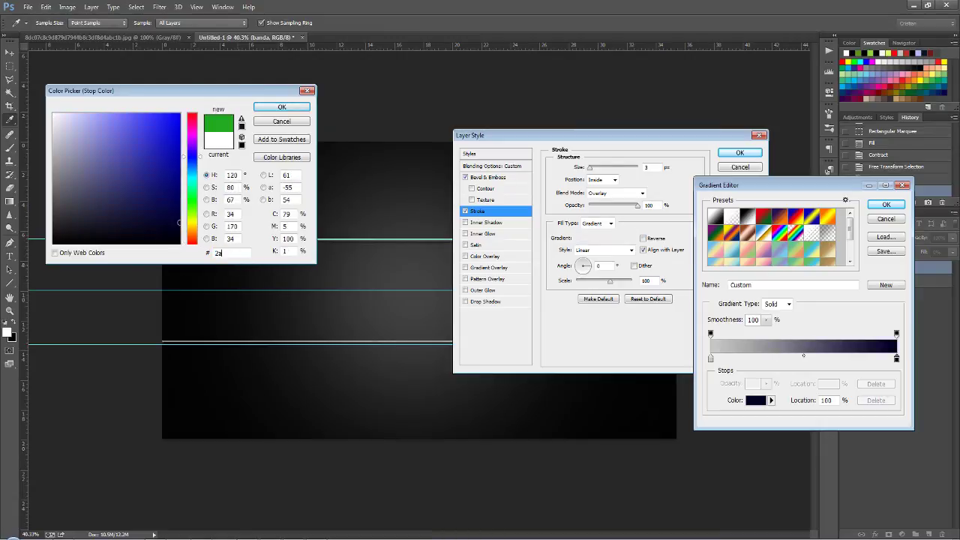
{"action": "type", "text": "a2a"}
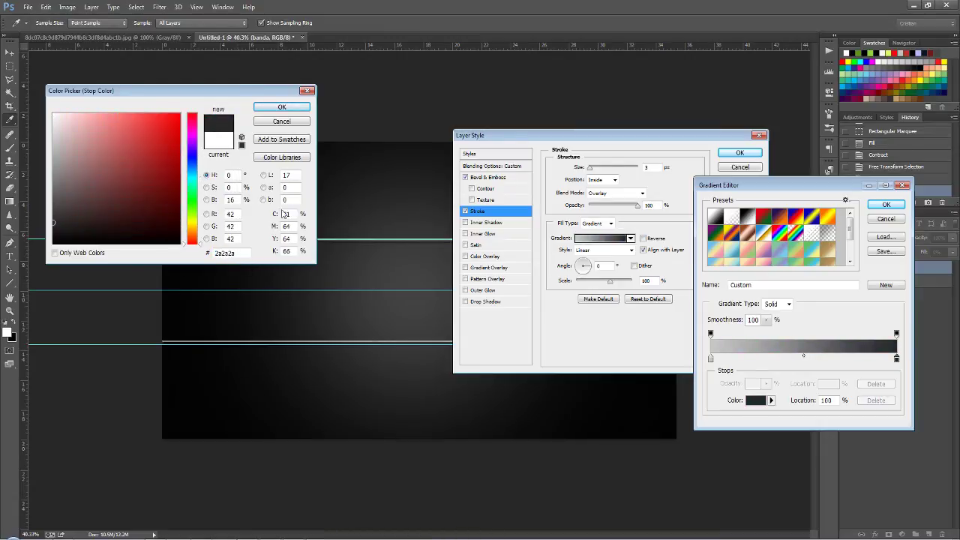
{"action": "left_click", "coordinate": [279, 107]}
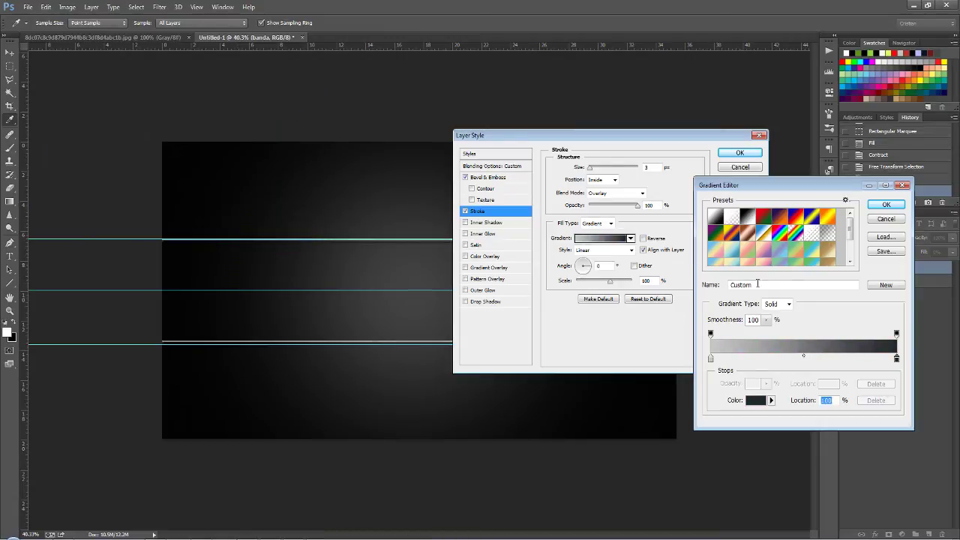
{"action": "left_click", "coordinate": [885, 205]}
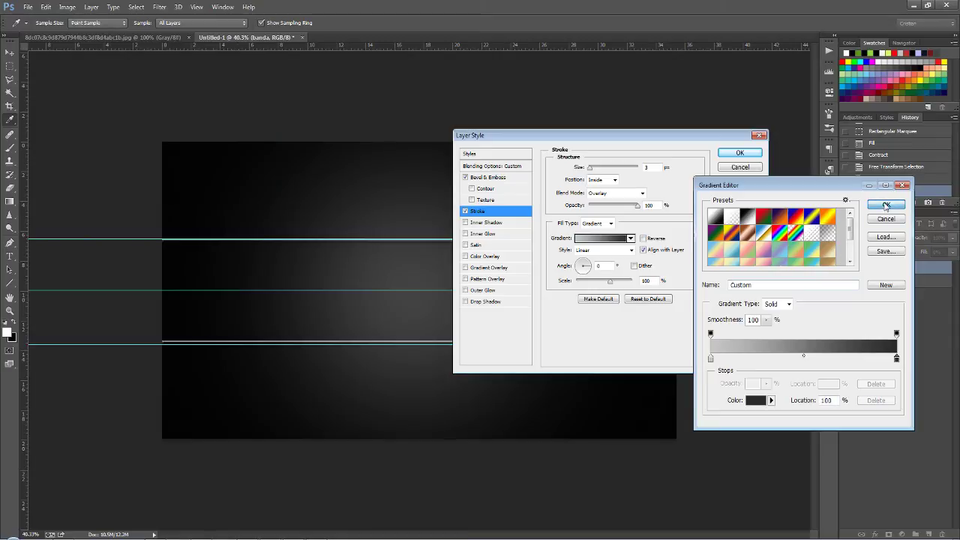
{"action": "left_click", "coordinate": [885, 205]}
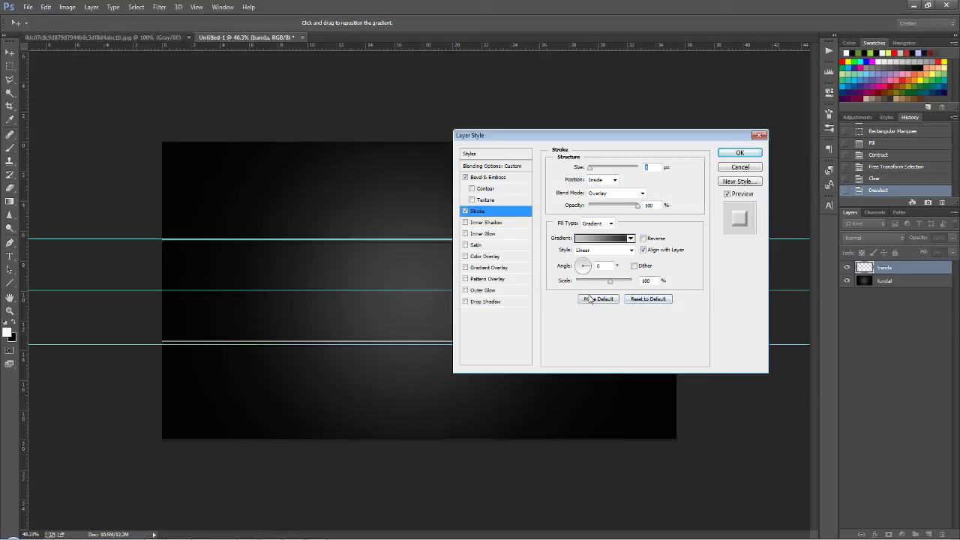
Reverse the stroke gradient and set its angle to 90°
{"action": "left_click", "coordinate": [643, 238]}
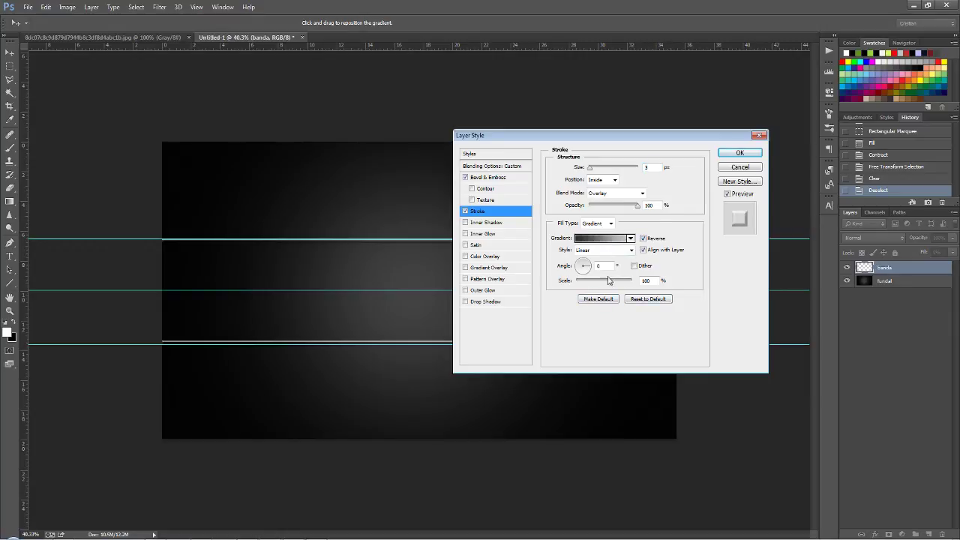
{"action": "double_click", "coordinate": [610, 266]}
{"action": "type", "text": "0"}
Add an Inner Glow to the band and set its colour to white
{"action": "left_click", "coordinate": [481, 236]}
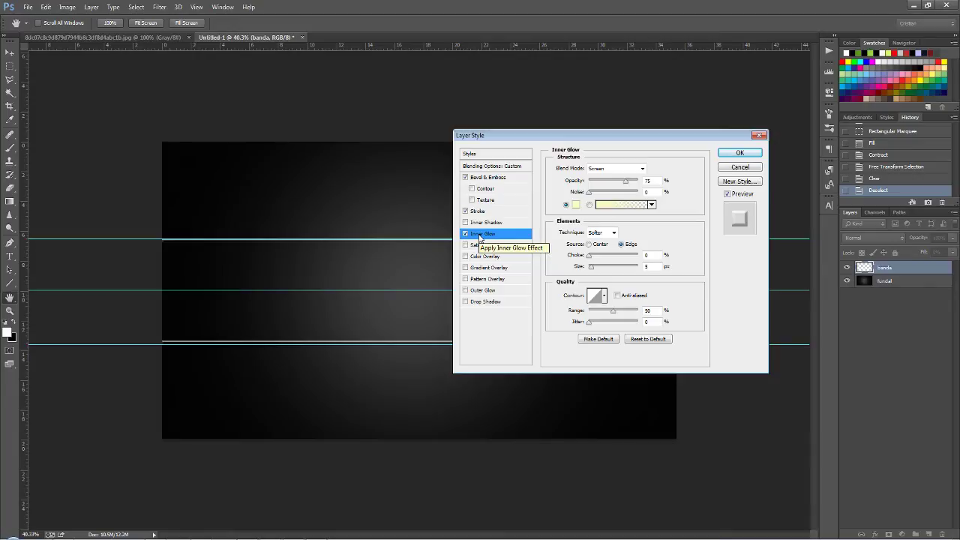
{"action": "left_click", "coordinate": [575, 204]}
{"action": "left_click", "coordinate": [54, 113]}
{"action": "left_click", "coordinate": [282, 106]}
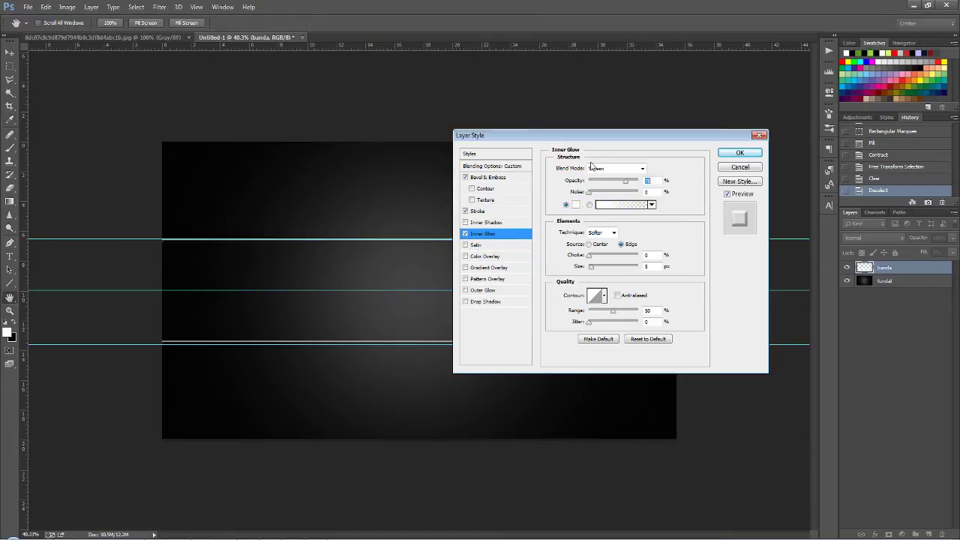
Make the inner glow Color Dodge at 100% opacity and 12 px size, and enable Satin
{"action": "left_click", "coordinate": [641, 169]}
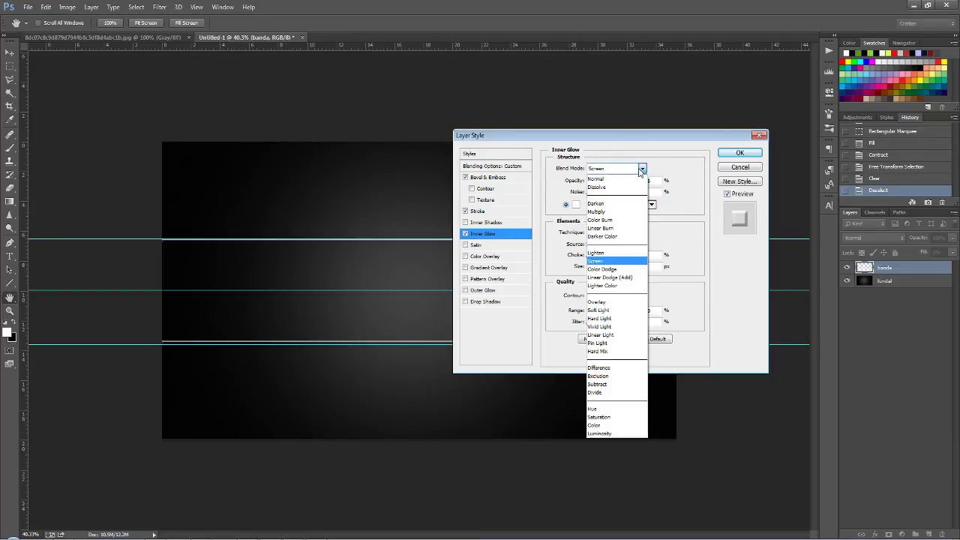
{"action": "left_click", "coordinate": [616, 270]}
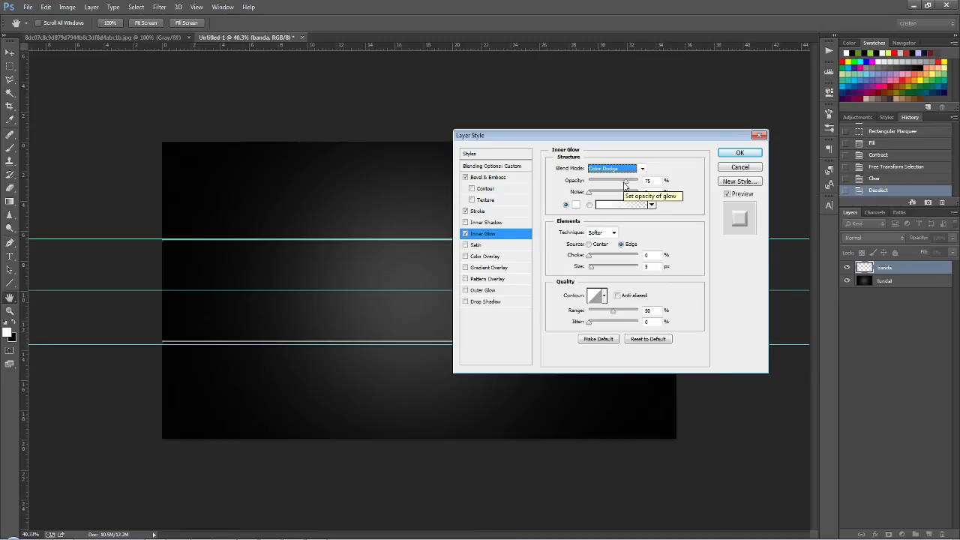
{"action": "left_click_drag", "start_coordinate": [627, 182], "coordinate": [639, 181]}
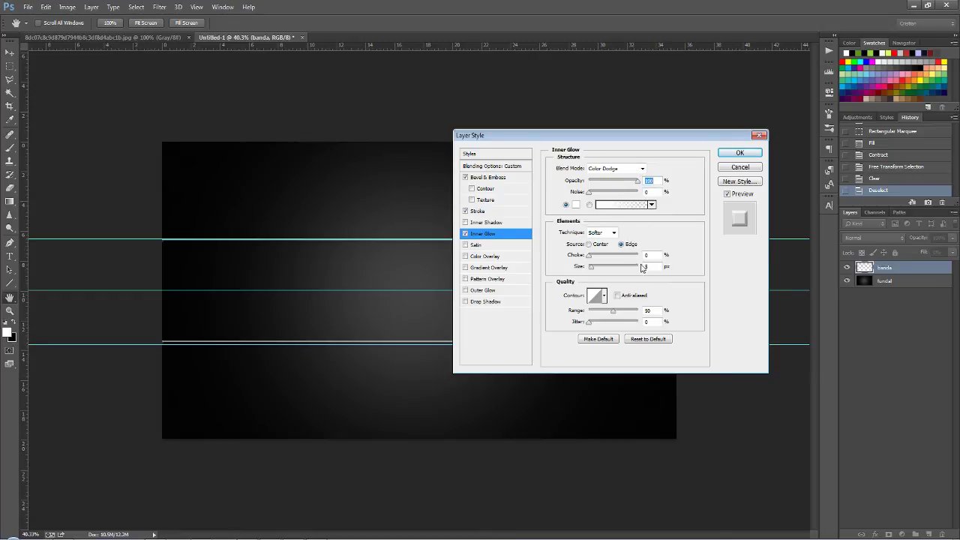
{"action": "double_click", "coordinate": [653, 268]}
{"action": "type", "text": "2"}
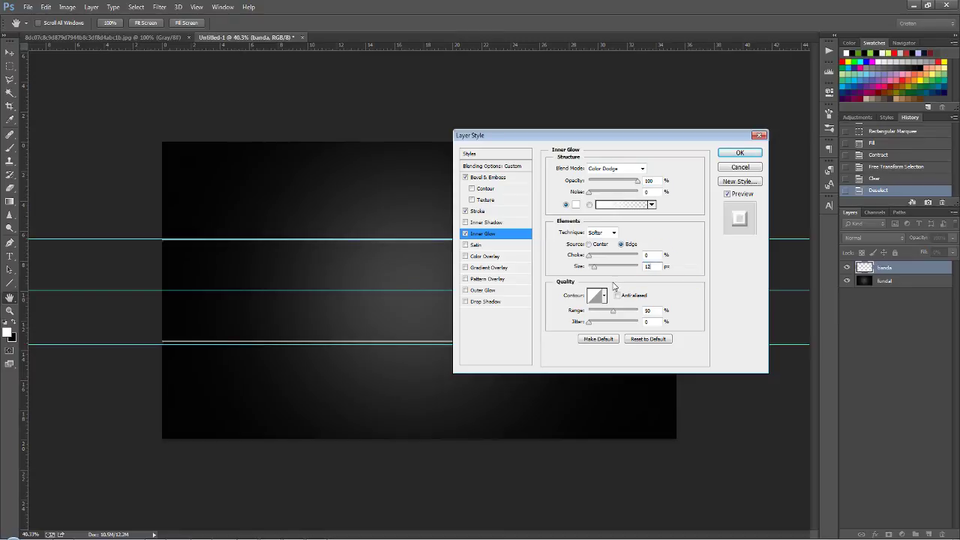
{"action": "left_click", "coordinate": [477, 247]}
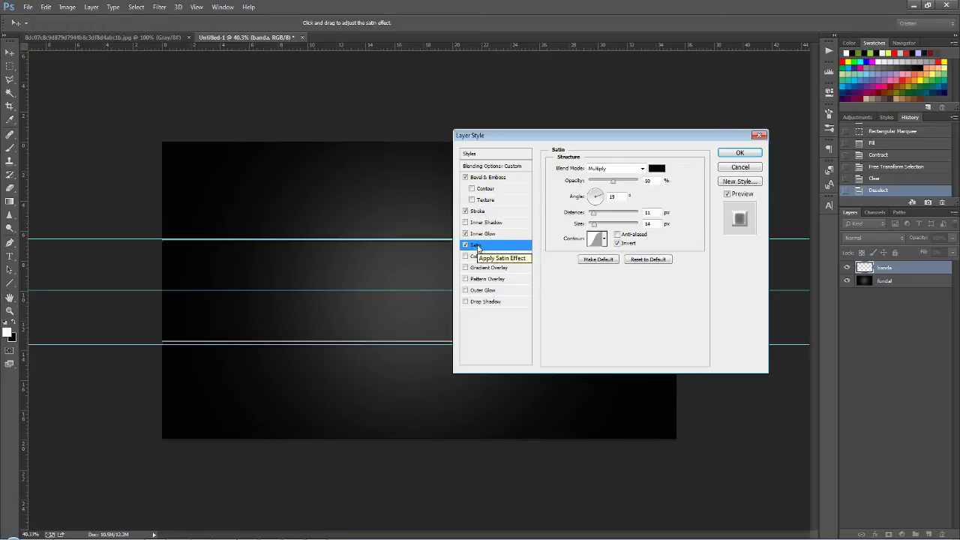
Set the satin to Overlay, 13% opacity, 120° angle, 3 px distance and 7 px size
{"action": "left_click", "coordinate": [642, 168]}
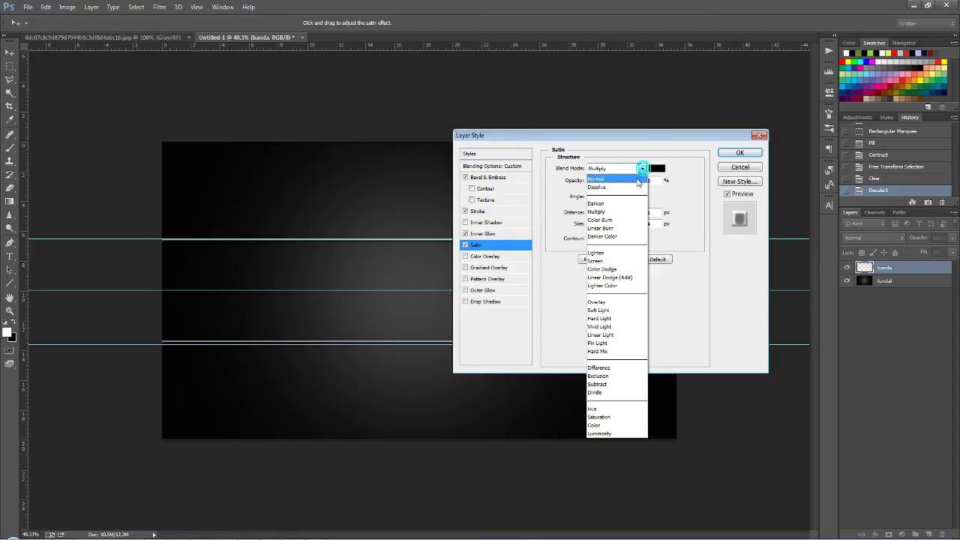
{"action": "left_click", "coordinate": [593, 302]}
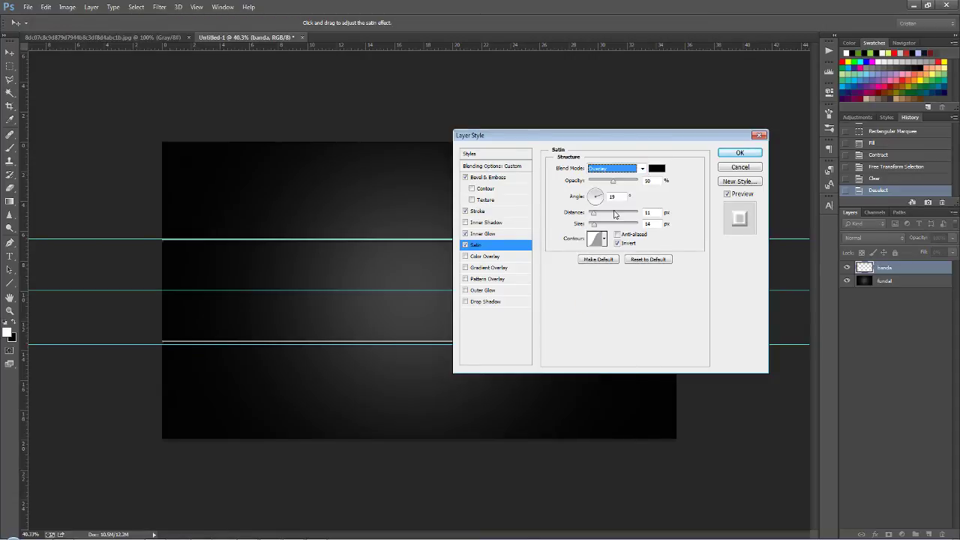
{"action": "left_click", "coordinate": [612, 182]}
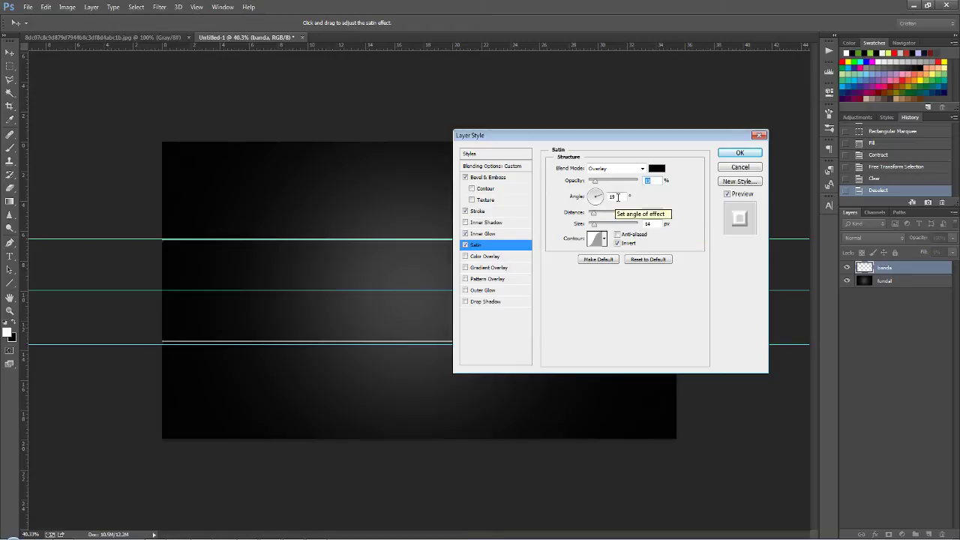
{"action": "left_click_drag", "start_coordinate": [618, 197], "coordinate": [601, 196]}
{"action": "type", "text": "1"}
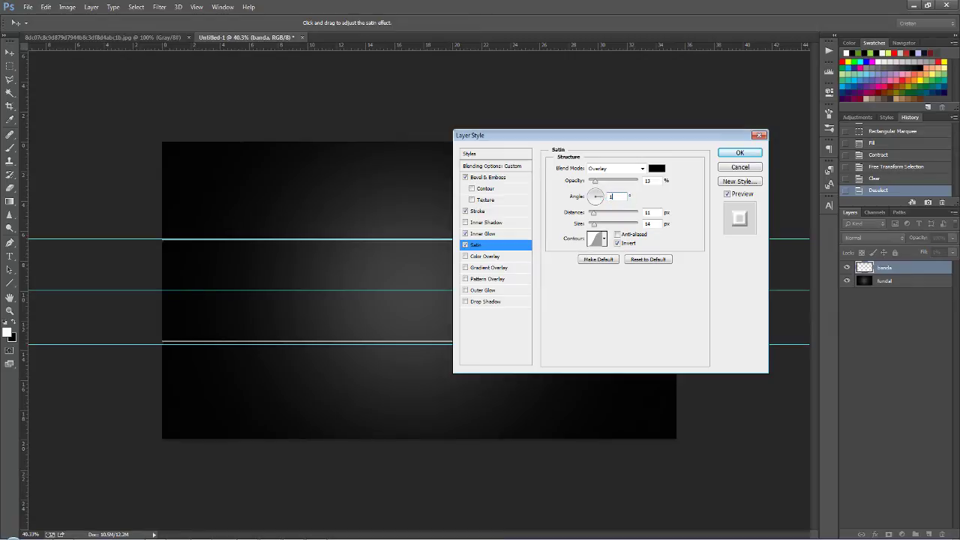
{"action": "type", "text": "20"}
{"action": "double_click", "coordinate": [655, 213]}
{"action": "type", "text": "3"}
{"action": "double_click", "coordinate": [650, 224]}
{"action": "type", "text": "7"}
Check the satin contour presets, keep the current one, and enable Drop Shadow
{"action": "left_click", "coordinate": [604, 238]}
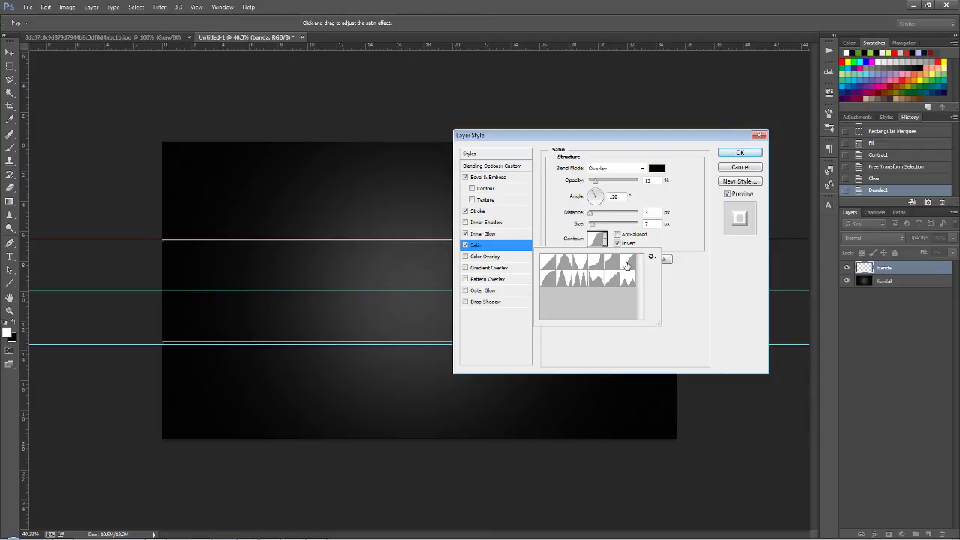
{"action": "left_click", "coordinate": [681, 276]}
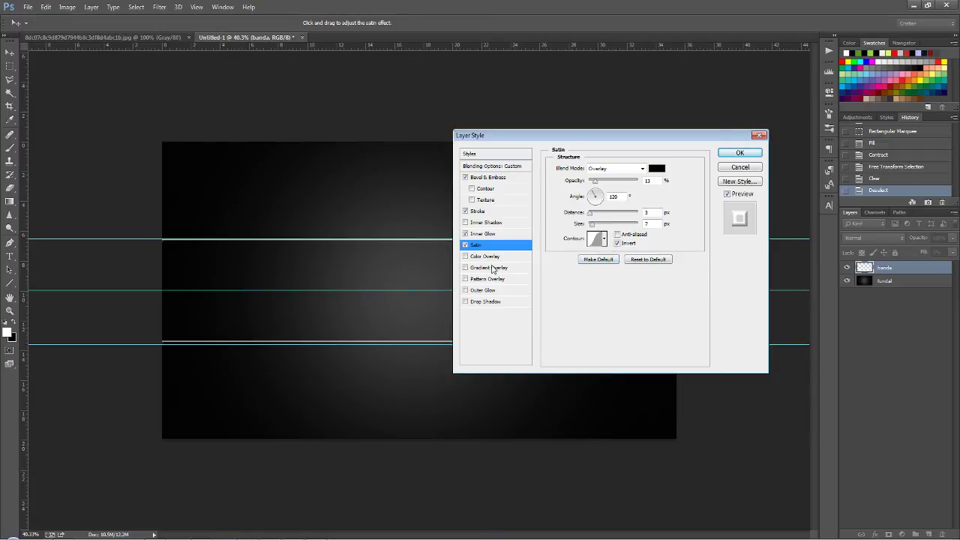
{"action": "left_click", "coordinate": [482, 302]}
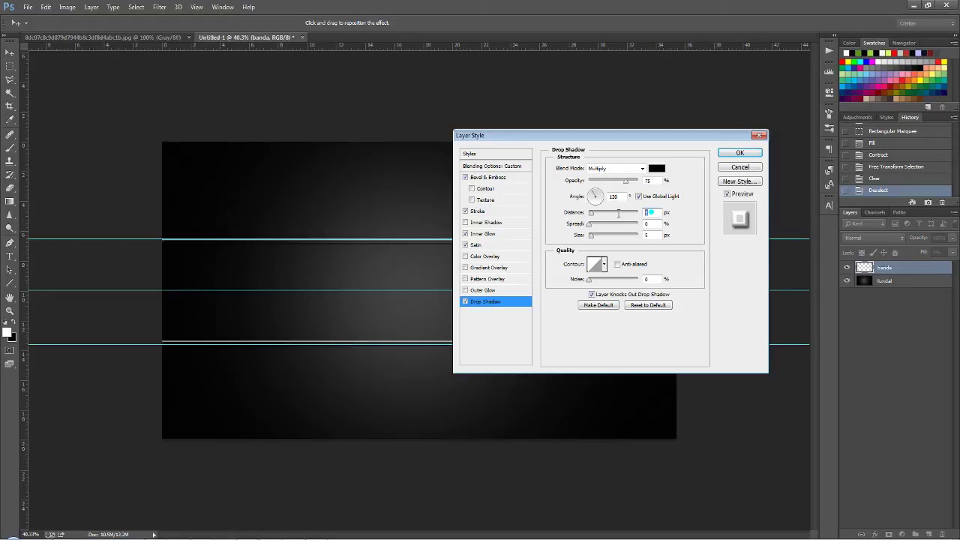
Set the drop shadow distance to 3 px and confirm the Layer Style with OK
{"action": "type", "text": "3"}
{"action": "key", "text": "Tab"}
{"action": "key", "text": "Tab"}
{"action": "left_click", "coordinate": [739, 153]}
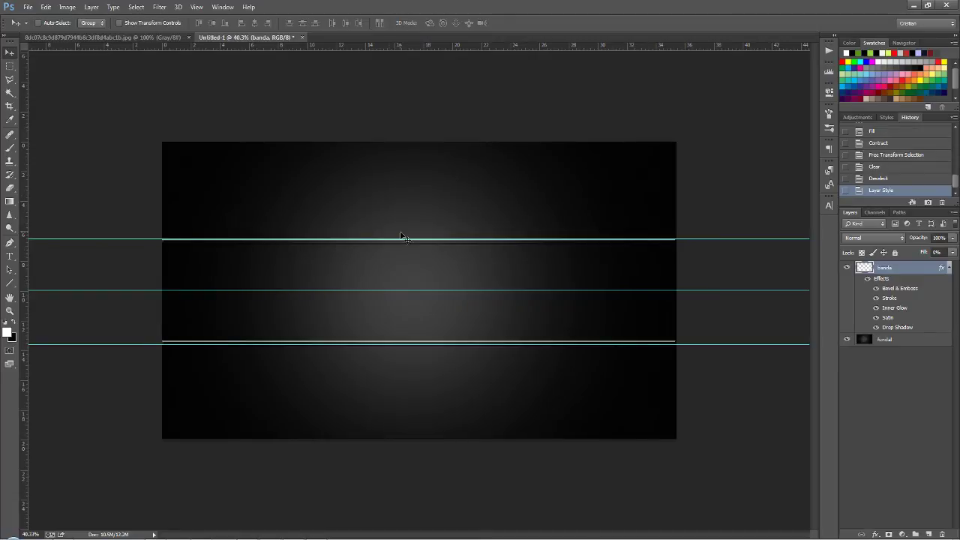
Drag the top, middle and bottom guides onto the ruler, then zoom to inspect the band
{"action": "left_click_drag", "start_coordinate": [383, 239], "coordinate": [438, 34]}
{"action": "left_click_drag", "start_coordinate": [375, 290], "coordinate": [435, 33]}
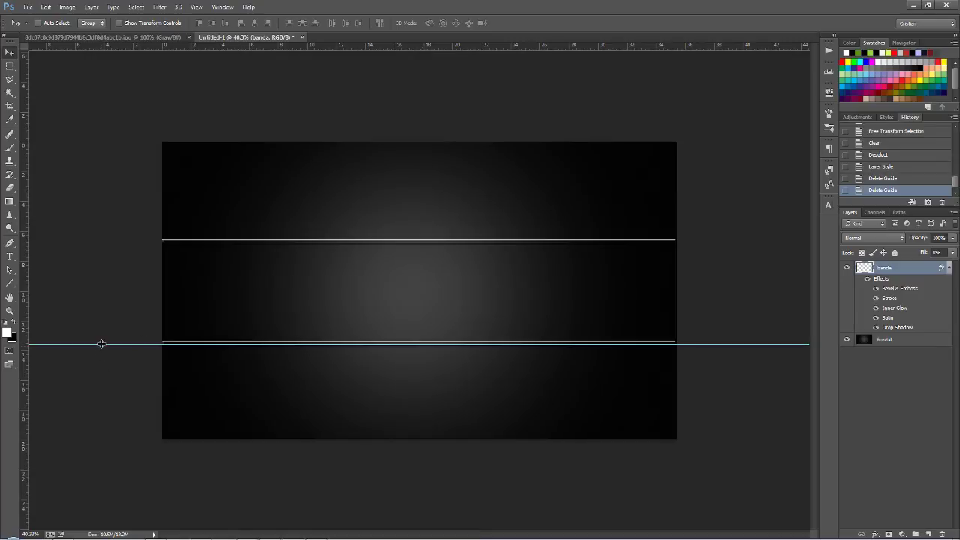
{"action": "left_click_drag", "start_coordinate": [102, 344], "coordinate": [210, 17]}
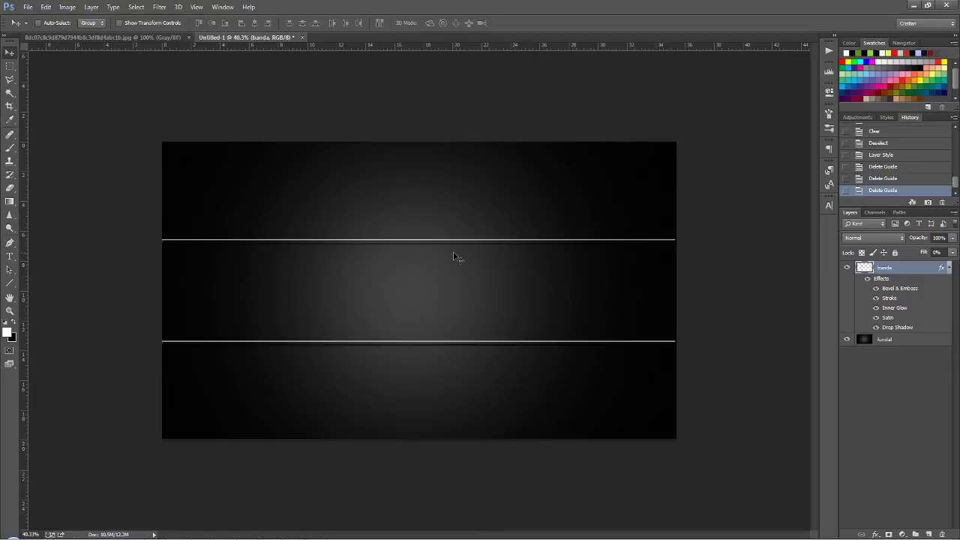
{"action": "scroll", "coordinate": [422, 259], "scroll_direction": "up", "scroll_amount": 1}
{"action": "scroll", "coordinate": [422, 259], "scroll_direction": "up", "scroll_amount": 1}
{"action": "scroll", "coordinate": [422, 258], "scroll_direction": "up", "scroll_amount": 1}
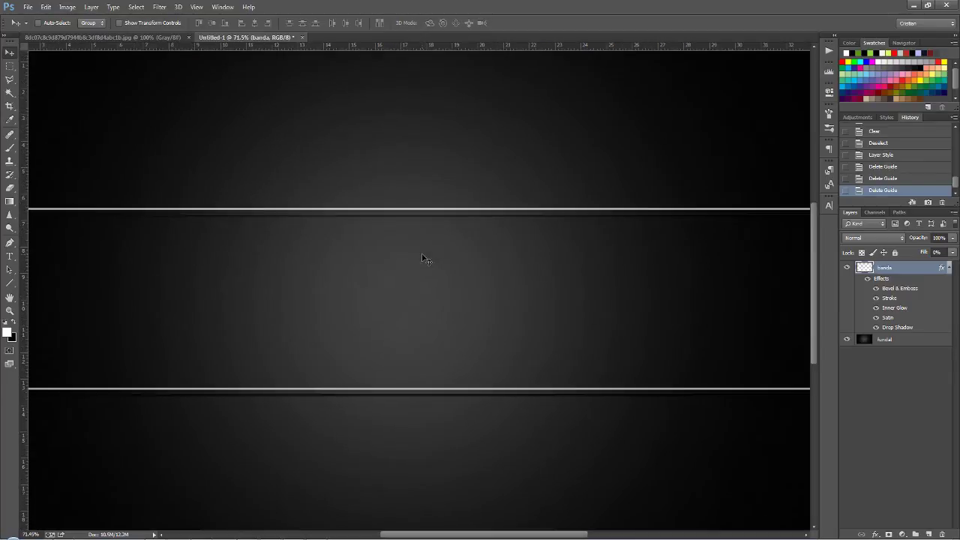
{"action": "scroll", "coordinate": [417, 234], "scroll_direction": "up", "scroll_amount": 1}
{"action": "scroll", "coordinate": [411, 216], "scroll_direction": "down", "scroll_amount": 1}
{"action": "scroll", "coordinate": [411, 215], "scroll_direction": "down", "scroll_amount": 1}
{"action": "scroll", "coordinate": [411, 215], "scroll_direction": "down", "scroll_amount": 4}
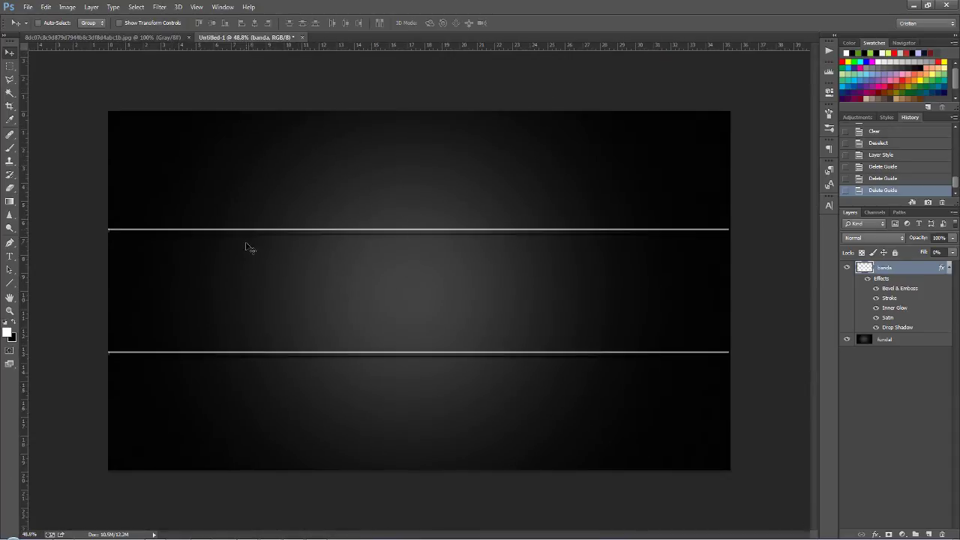
{"action": "scroll", "coordinate": [350, 300], "scroll_direction": "up", "scroll_amount": 1}
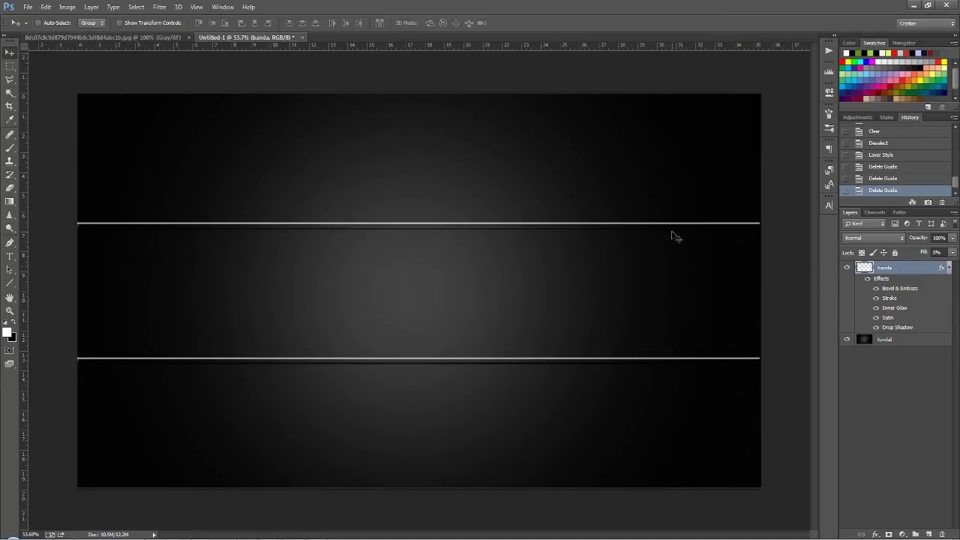
{"action": "scroll", "coordinate": [700, 313], "scroll_direction": "down", "scroll_amount": 2}
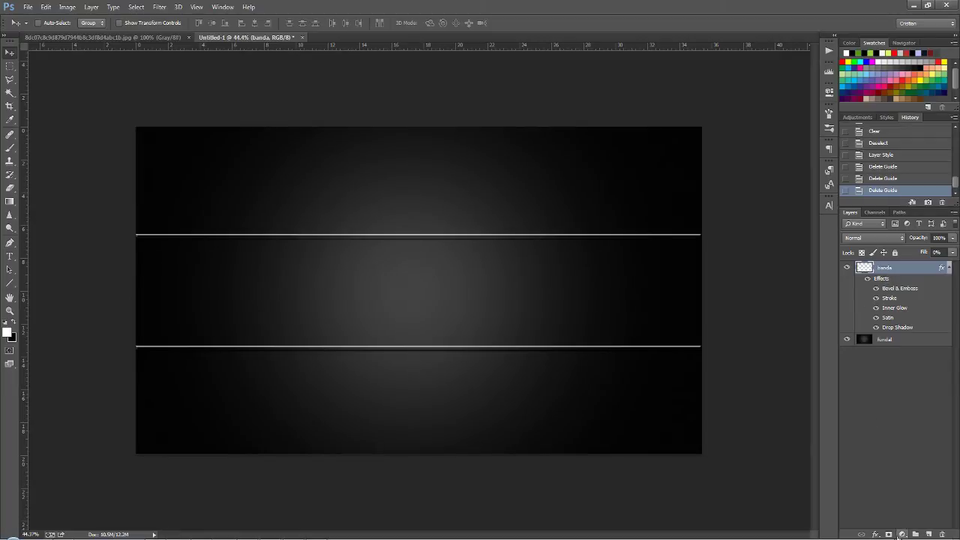
Lower the banda layer's opacity to 50% and add a layer mask
{"action": "left_click", "coordinate": [951, 239]}
{"action": "left_click_drag", "start_coordinate": [951, 251], "coordinate": [929, 249]}
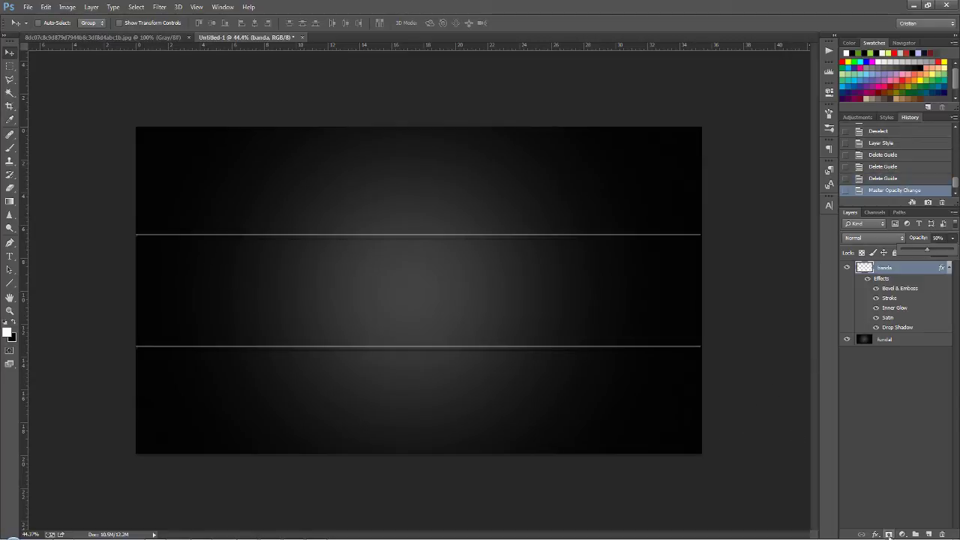
{"action": "left_click", "coordinate": [888, 534]}
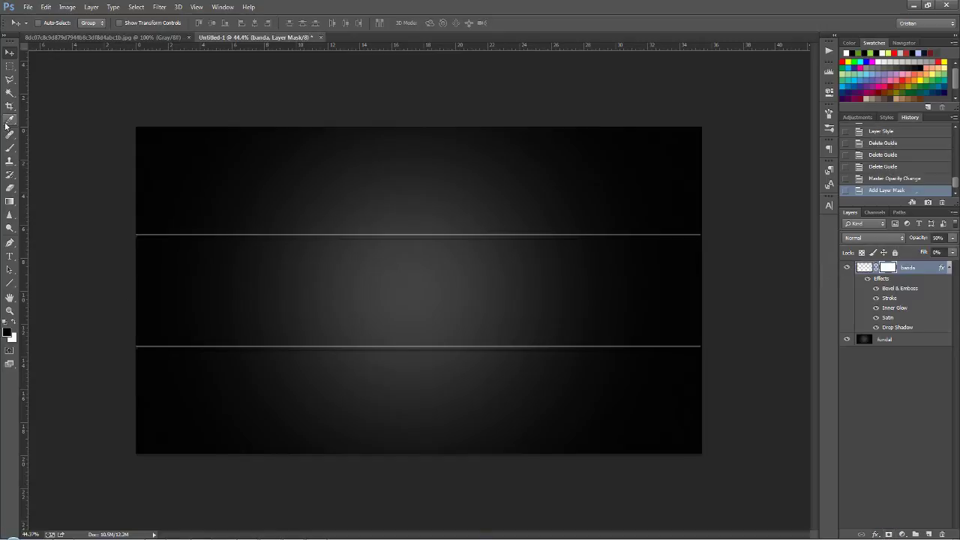
Pick the Brush tool, adjust its size and set brush opacity to about 80%
{"action": "left_click", "coordinate": [10, 146]}
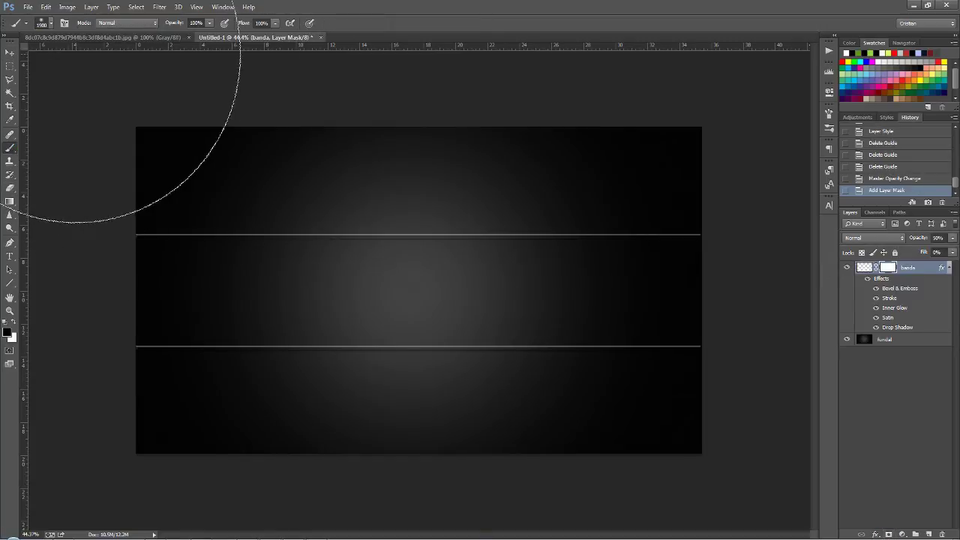
{"action": "key", "text": "bracketleft"}
{"action": "key", "text": "bracketleft"}
{"action": "key", "text": "bracketleft"}
{"action": "key", "text": "bracketleft"}
{"action": "key", "text": "bracketleft"}
{"action": "key", "text": "bracketleft"}
{"action": "key", "text": "bracketleft"}
{"action": "key", "text": "bracketleft"}
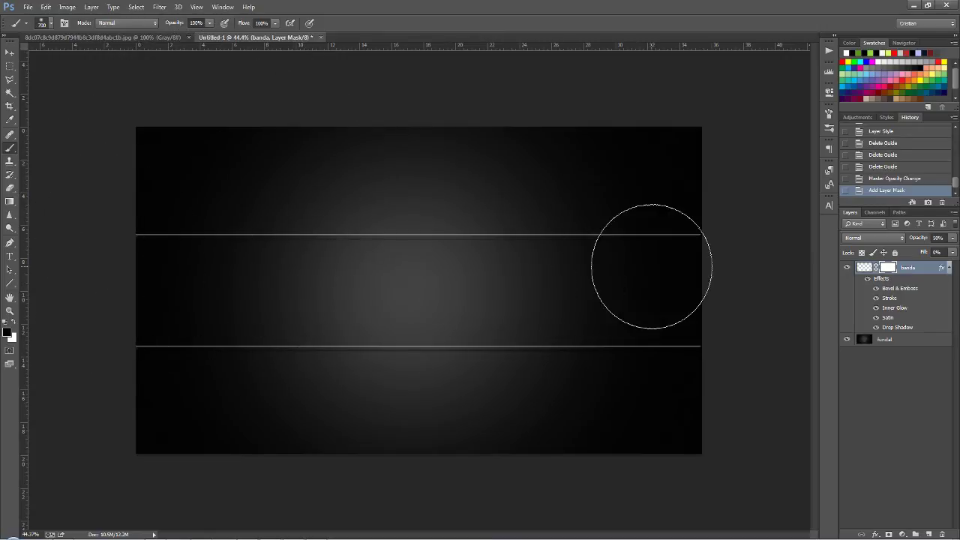
{"action": "key", "text": "bracketleft"}
{"action": "key", "text": "bracketleft"}
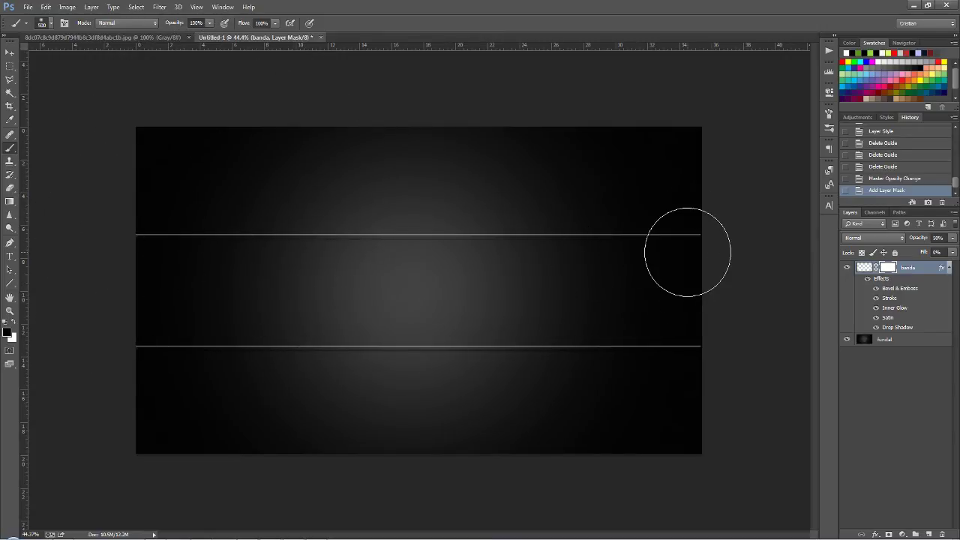
{"action": "key", "text": "bracketright"}
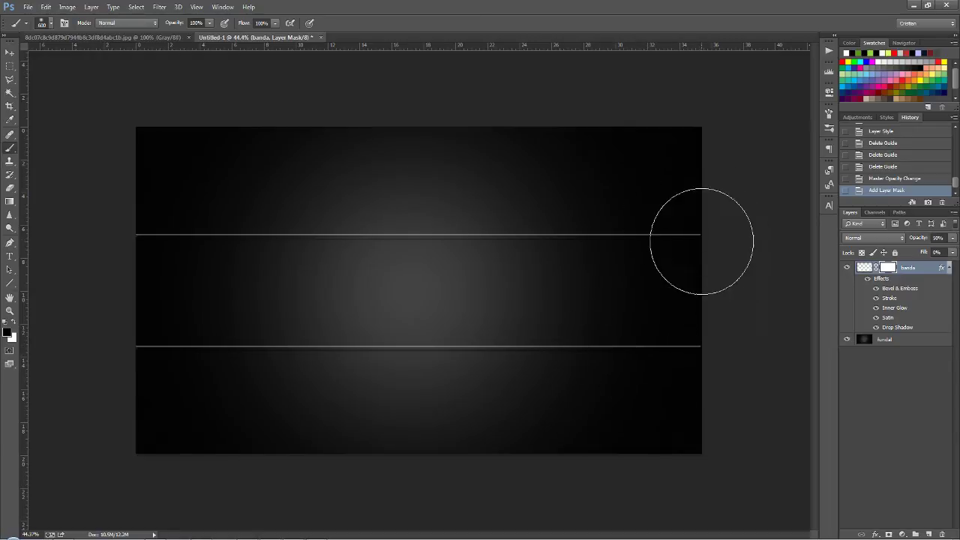
{"action": "left_click", "coordinate": [210, 23]}
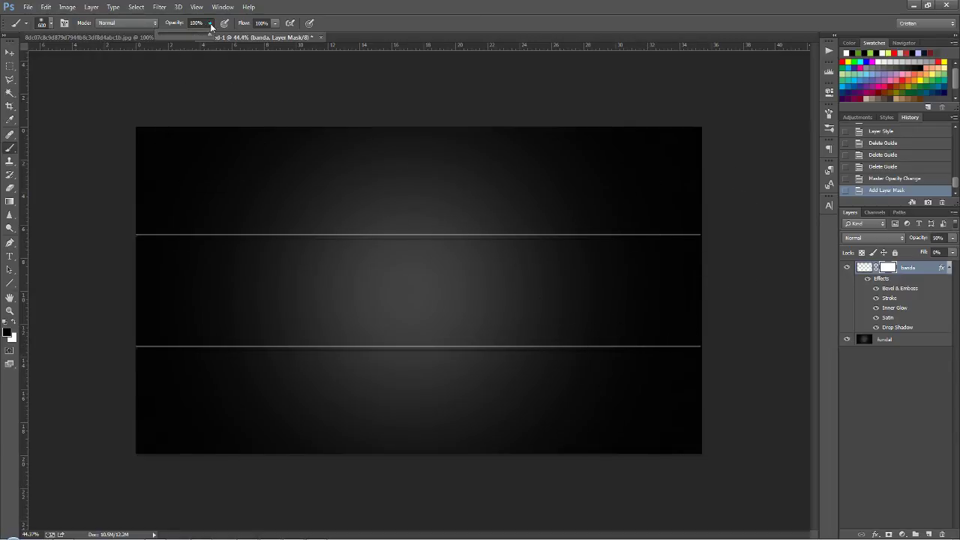
{"action": "left_click_drag", "start_coordinate": [209, 37], "coordinate": [201, 38]}
{"action": "left_click", "coordinate": [645, 246]}
Brush on the mask to fade the line ends, then step back in History to remove the strokes
{"action": "left_click_drag", "start_coordinate": [660, 345], "coordinate": [731, 360]}
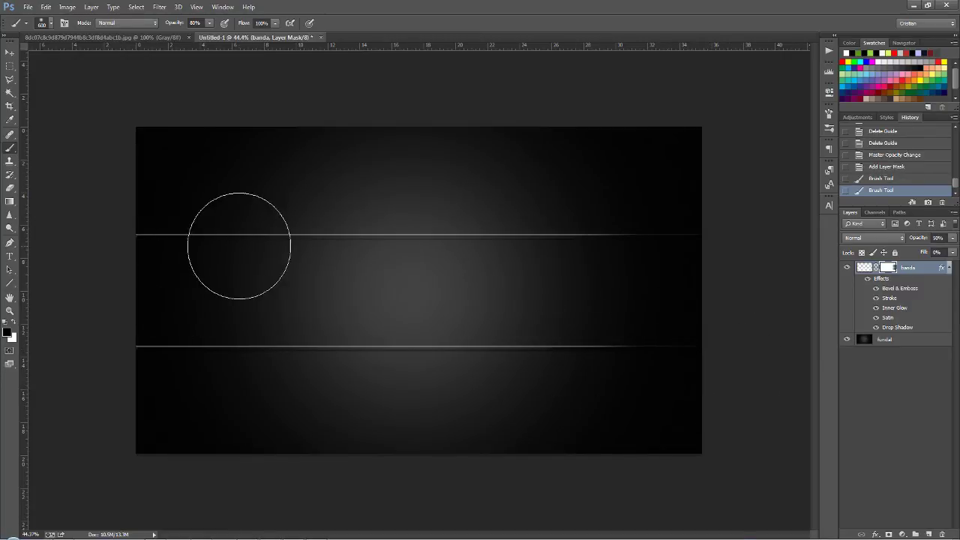
{"action": "left_click_drag", "start_coordinate": [197, 238], "coordinate": [131, 239]}
{"action": "key", "text": "ctrl+z"}
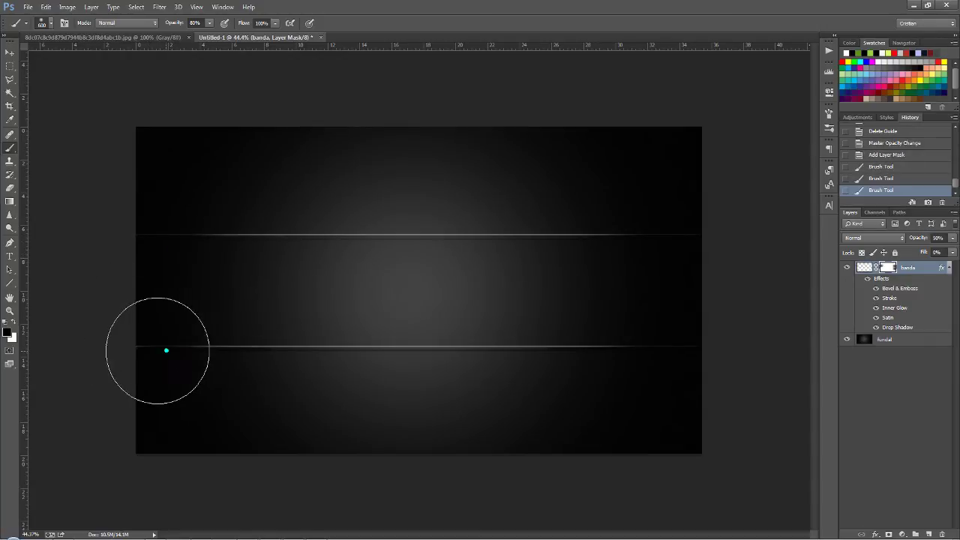
{"action": "left_click_drag", "start_coordinate": [158, 347], "coordinate": [120, 341]}
{"action": "key", "text": "ctrl+z"}
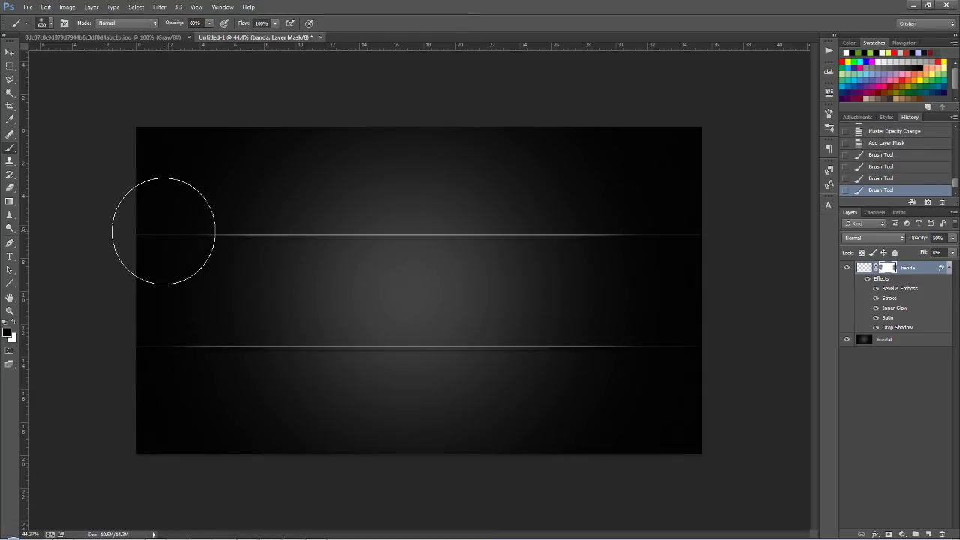
{"action": "left_click_drag", "start_coordinate": [172, 230], "coordinate": [120, 248]}
{"action": "key", "text": "ctrl+z"}
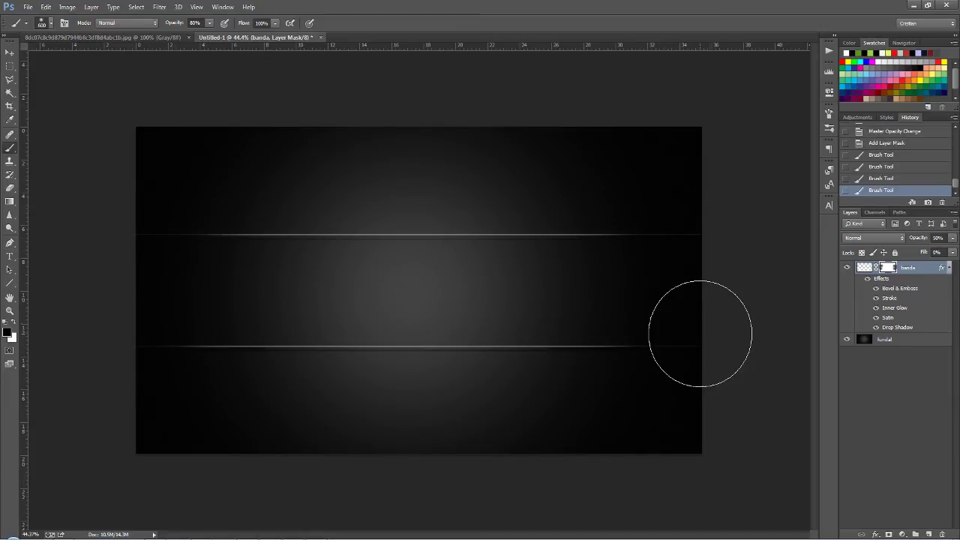
{"action": "key", "text": "ctrl+alt+z"}
{"action": "key", "text": "ctrl+alt+z"}
{"action": "key", "text": "ctrl+alt+z"}
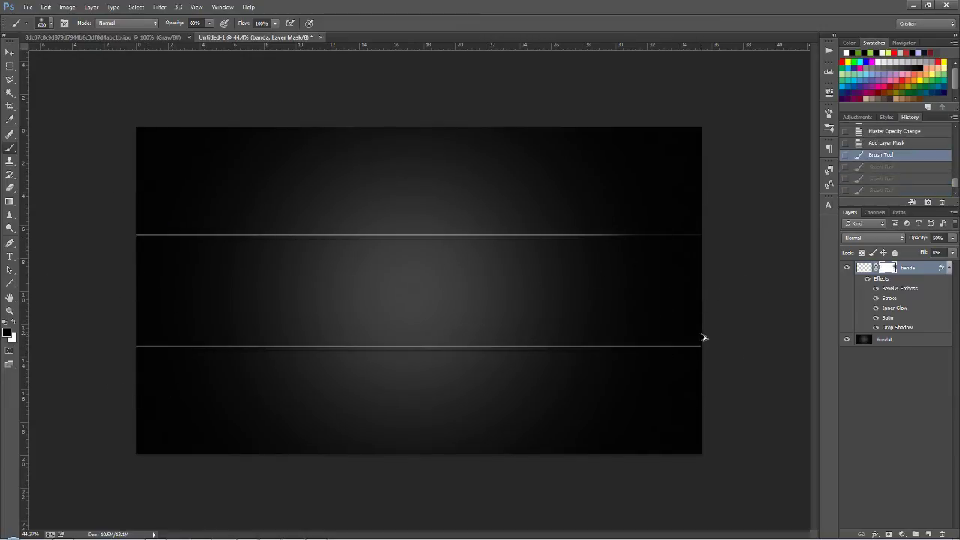
{"action": "key", "text": "ctrl+alt+z"}
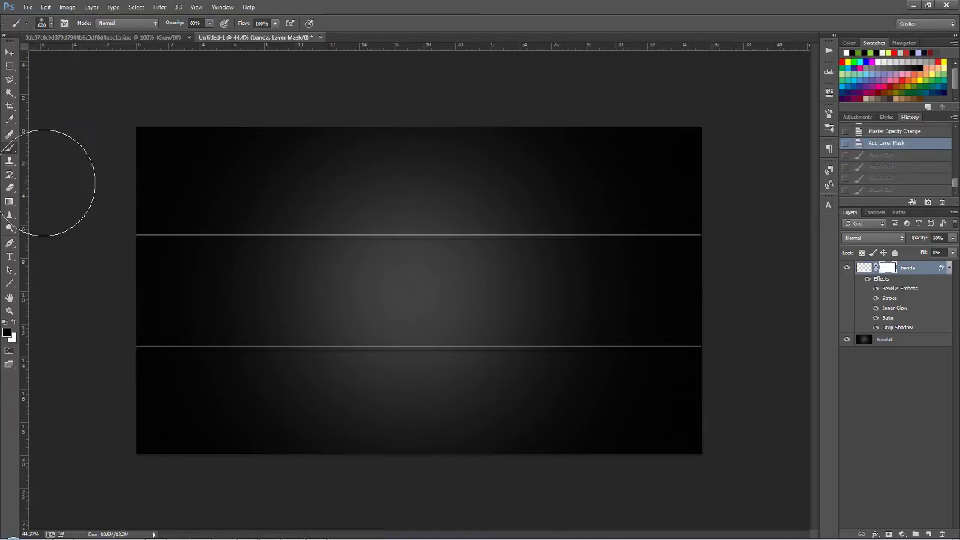
Add vertical guides near both ends and paint black on the banda mask to fade the line ends
{"action": "left_click_drag", "start_coordinate": [24, 177], "coordinate": [203, 167]}
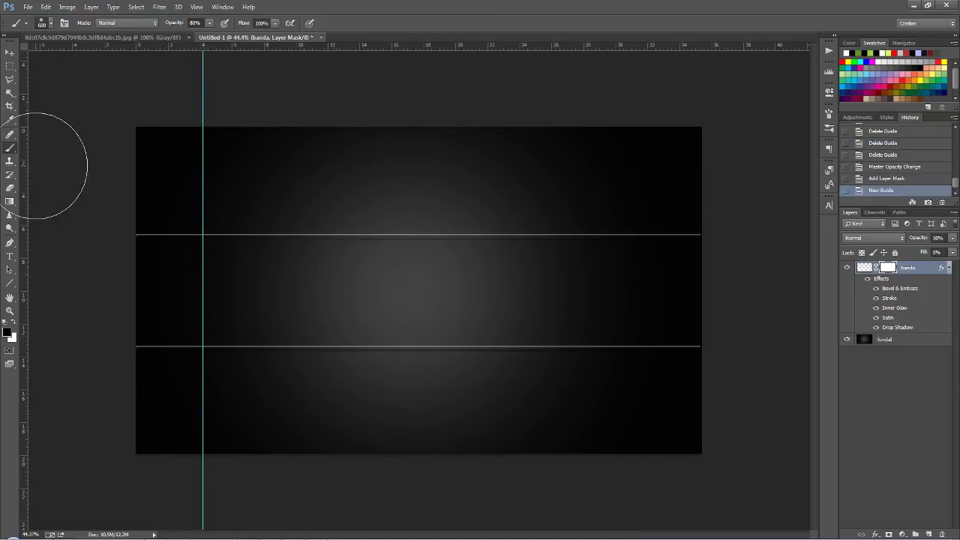
{"action": "left_click_drag", "start_coordinate": [21, 160], "coordinate": [629, 165]}
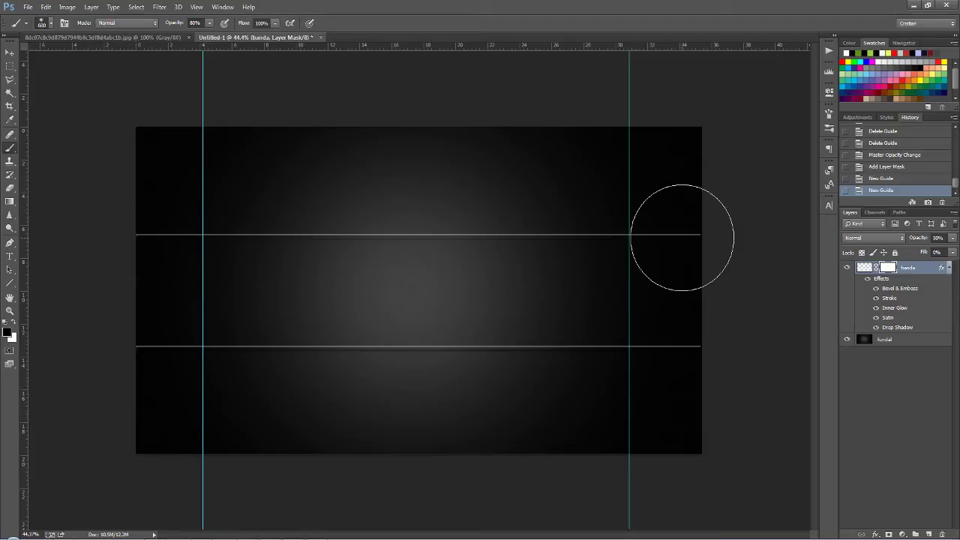
{"action": "left_click", "coordinate": [682, 237]}
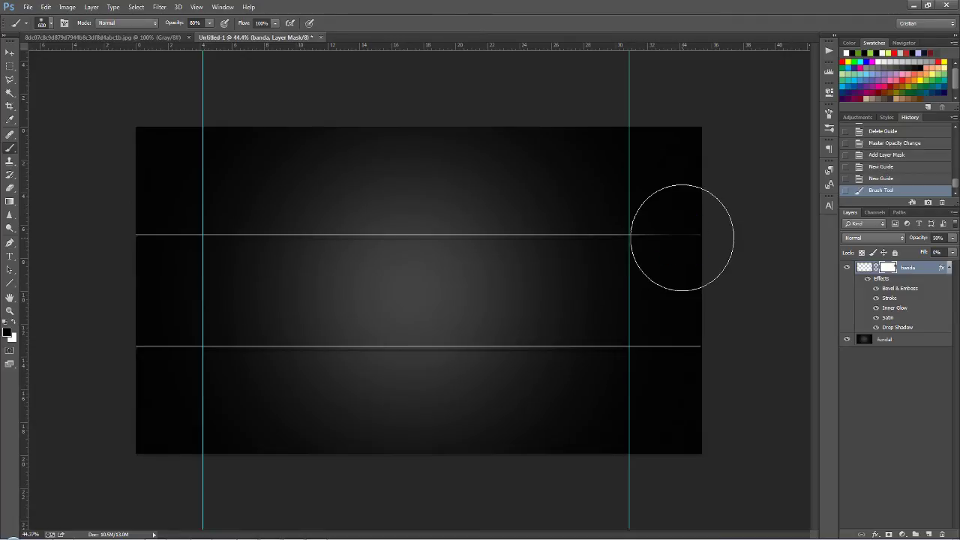
{"action": "left_click", "coordinate": [680, 351]}
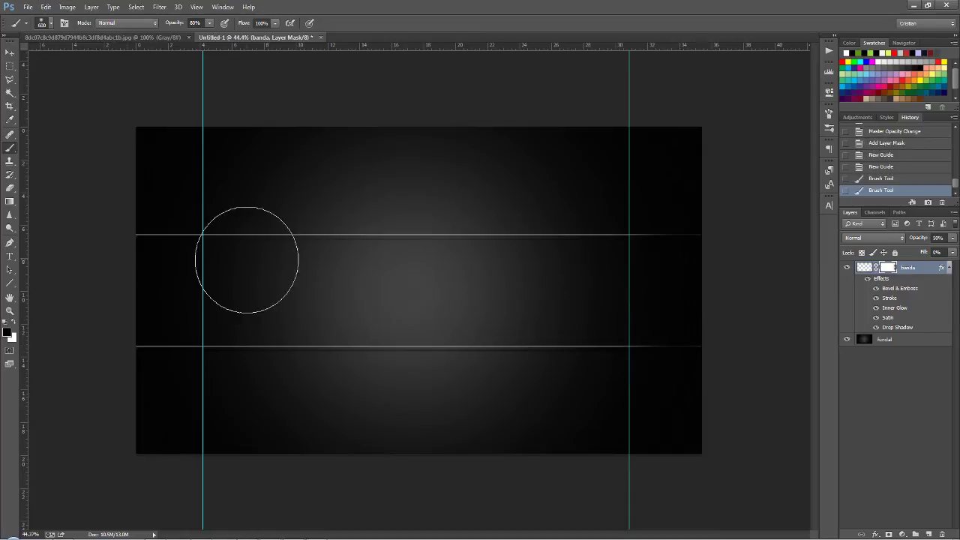
{"action": "left_click", "coordinate": [150, 236]}
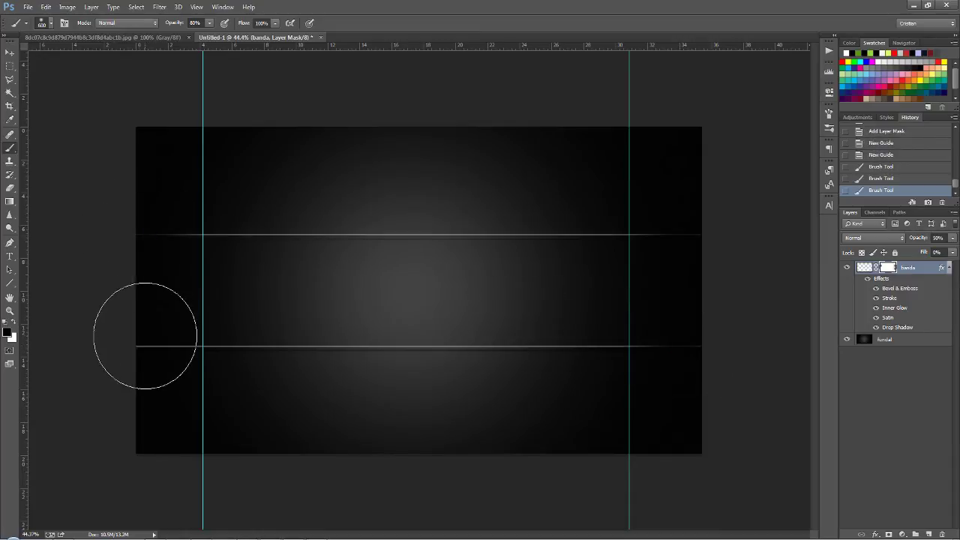
{"action": "left_click", "coordinate": [150, 342]}
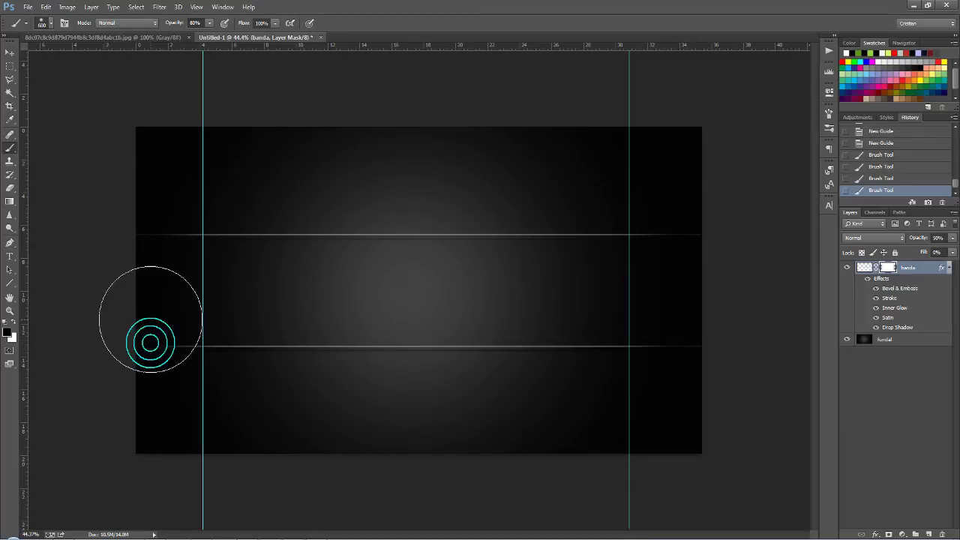
Paint more black at the left and right line ends to soften the fade further
{"action": "left_click", "coordinate": [151, 236]}
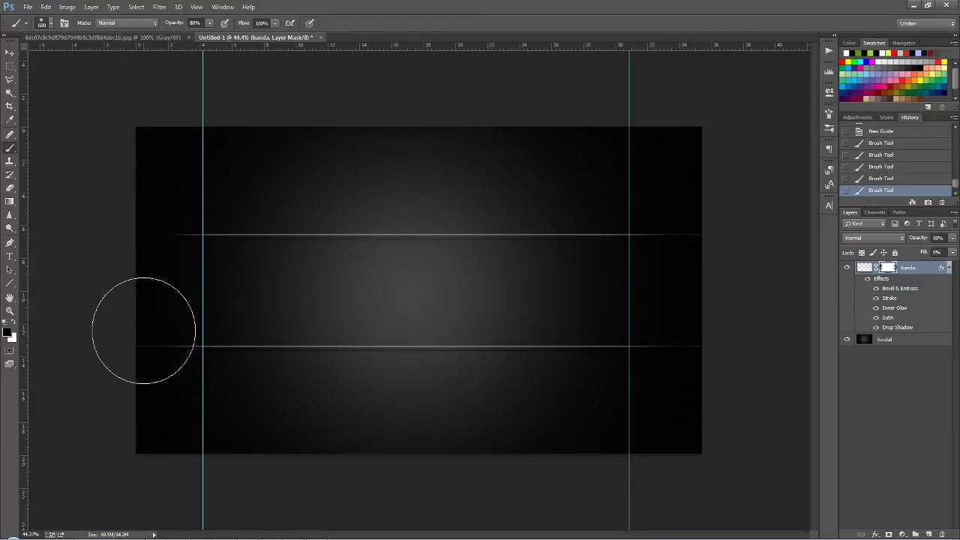
{"action": "left_click", "coordinate": [148, 339]}
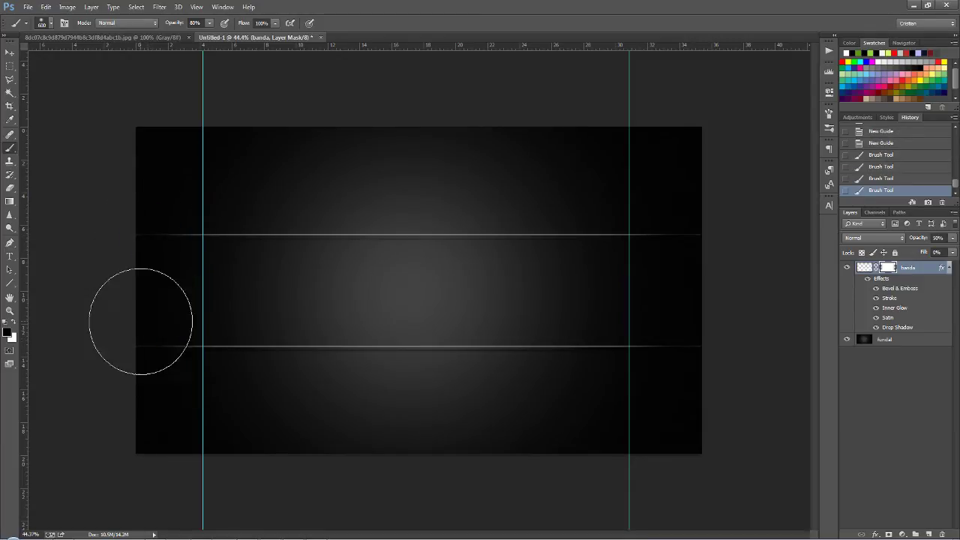
{"action": "left_click", "coordinate": [129, 233]}
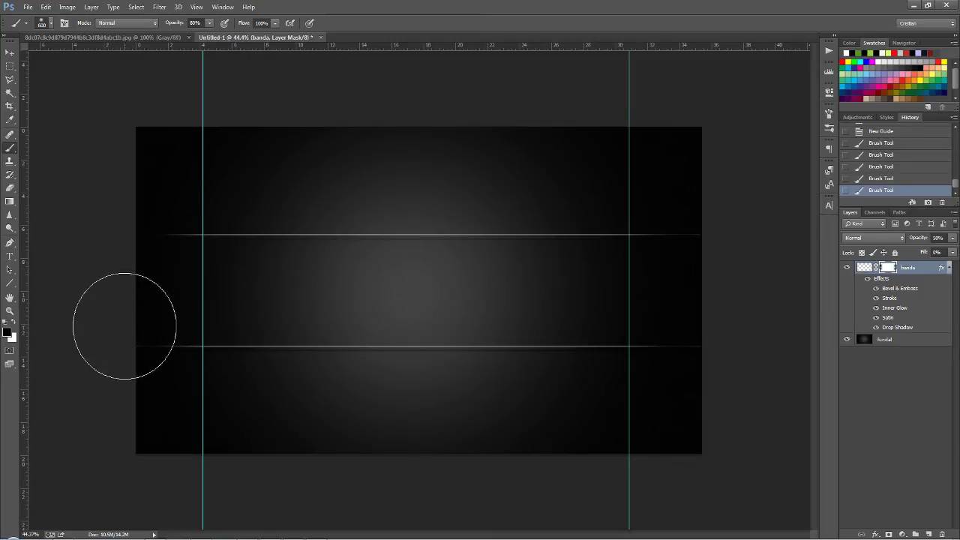
{"action": "left_click", "coordinate": [122, 341]}
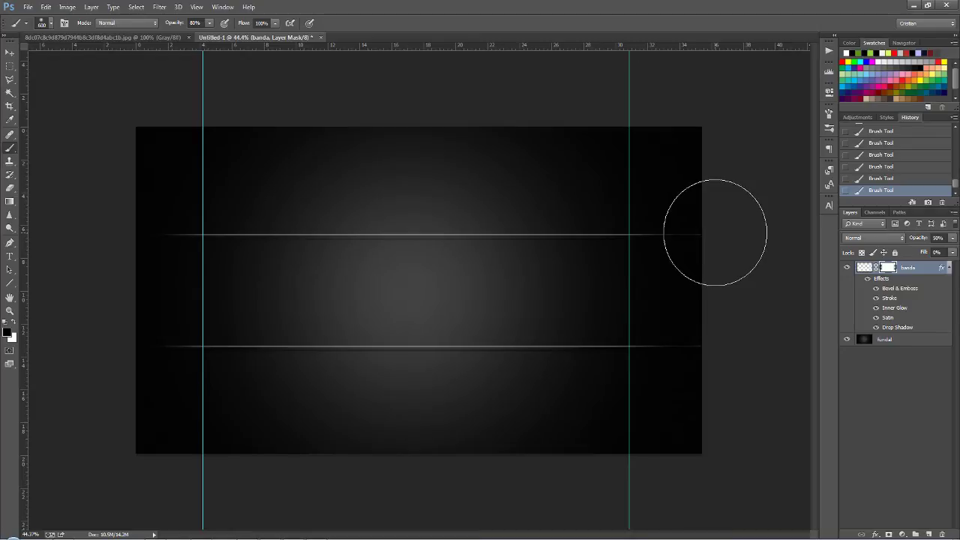
{"action": "left_click", "coordinate": [708, 232]}
{"action": "left_click", "coordinate": [706, 335]}
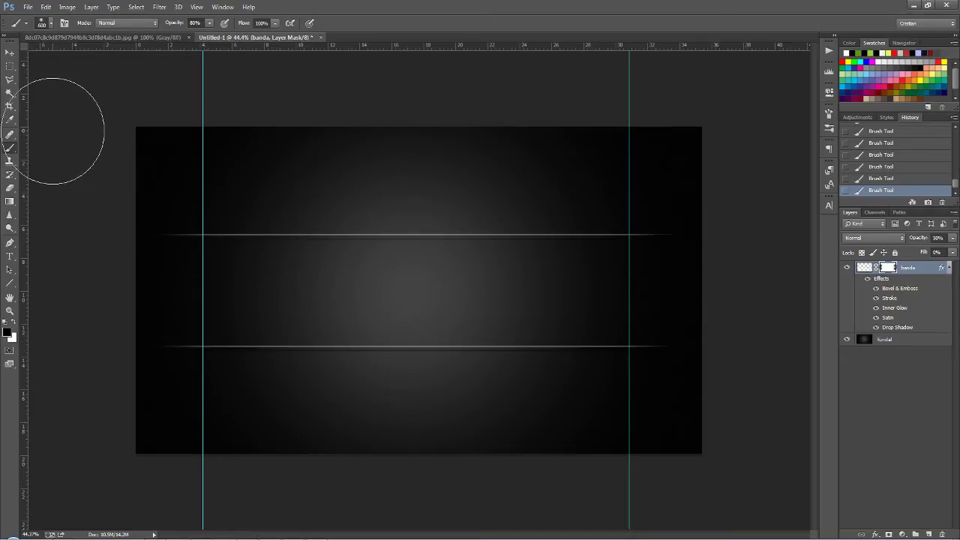
Remove both vertical guides and bring up File > Open on the tutoriale poze folder
{"action": "left_click", "coordinate": [11, 54]}
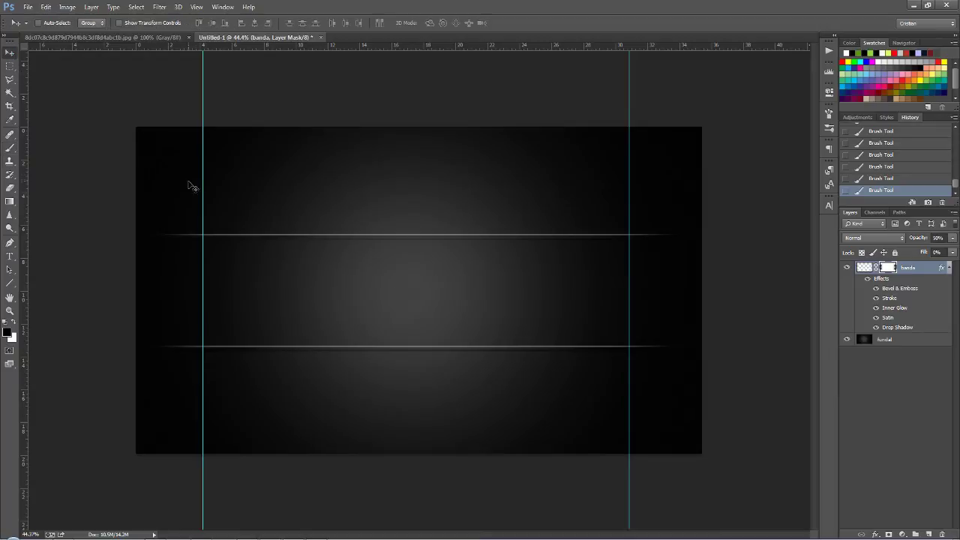
{"action": "left_click_drag", "start_coordinate": [203, 186], "coordinate": [22, 185]}
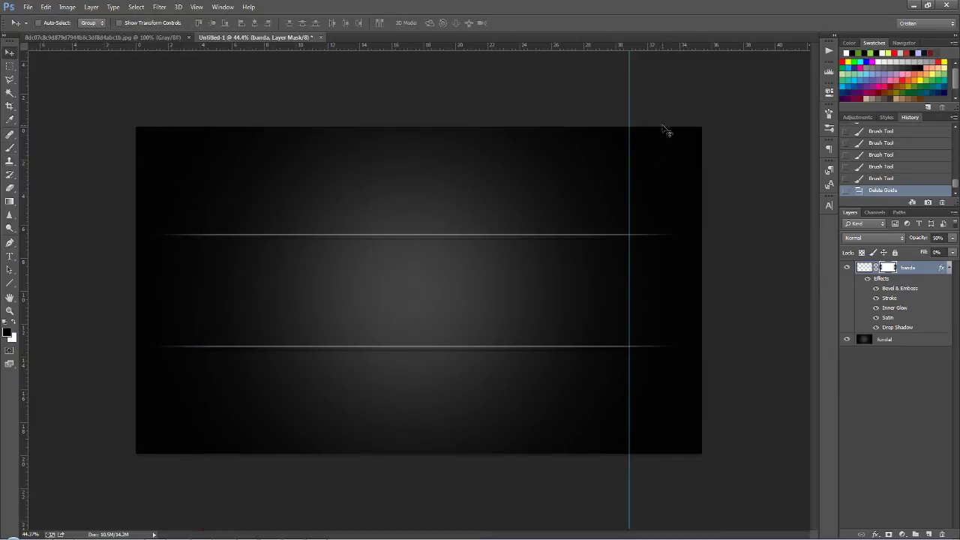
{"action": "left_click_drag", "start_coordinate": [630, 96], "coordinate": [8, 106]}
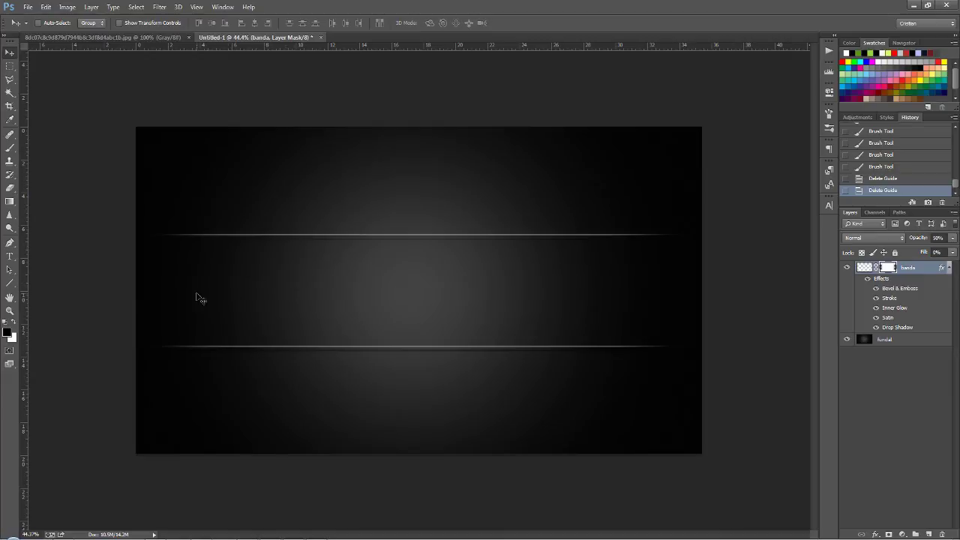
{"action": "left_click", "coordinate": [29, 8]}
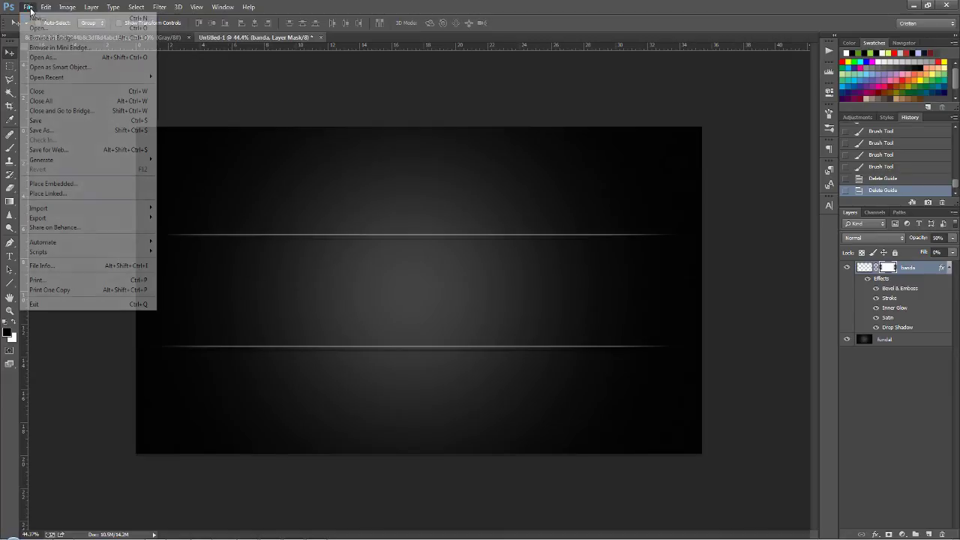
{"action": "left_click", "coordinate": [37, 28]}
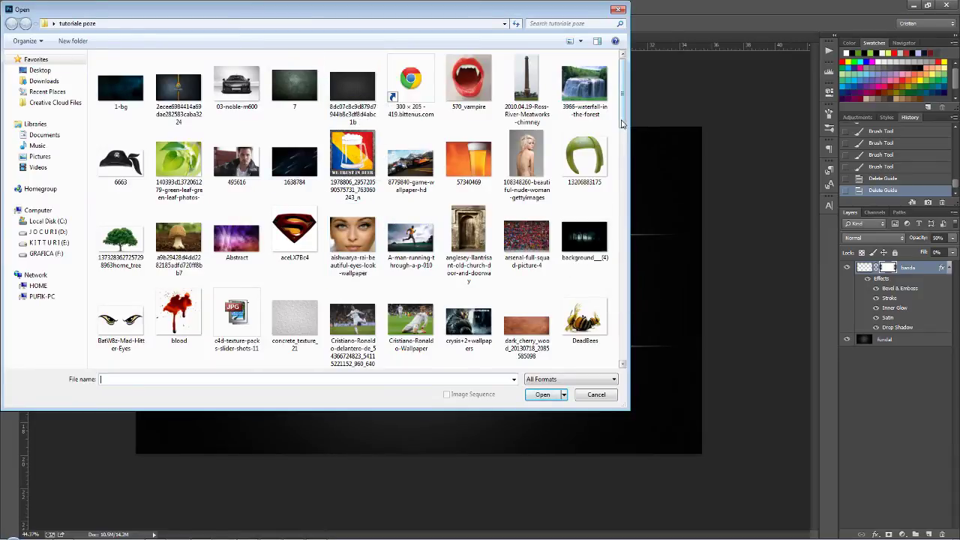
Open the metal_textures image and drag it into the Untitled-1 banner
{"action": "scroll", "coordinate": [622, 124], "scroll_direction": "down", "scroll_amount": 5}
{"action": "scroll", "coordinate": [621, 123], "scroll_direction": "down", "scroll_amount": 3}
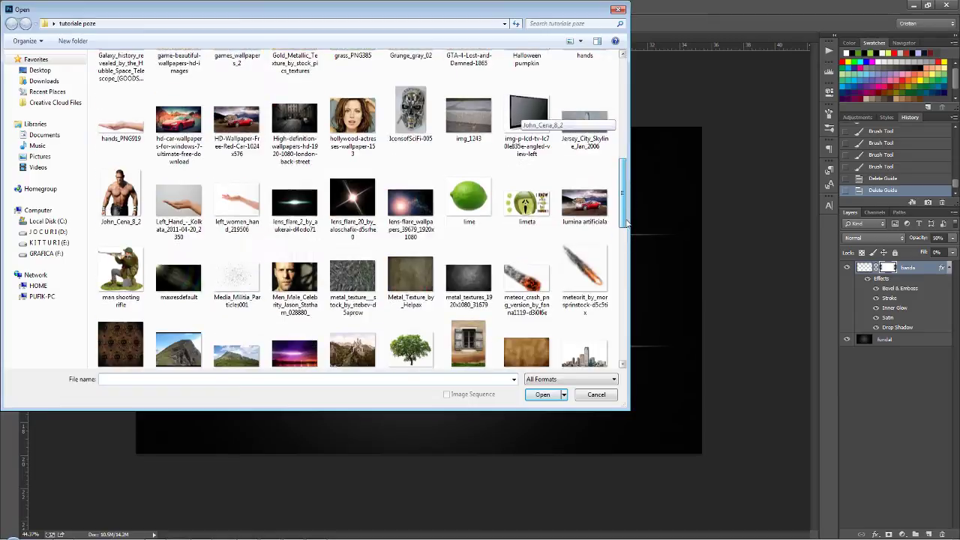
{"action": "double_click", "coordinate": [454, 306]}
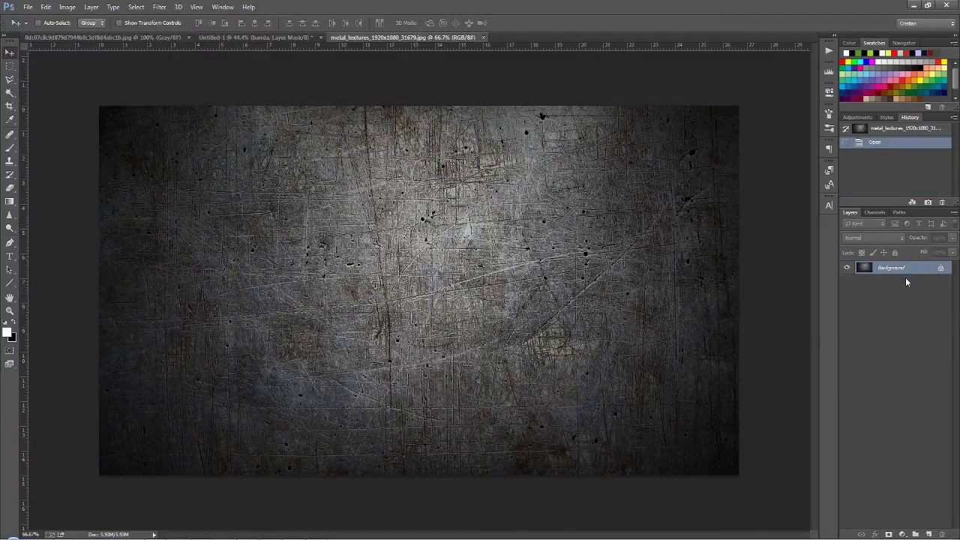
{"action": "left_click_drag", "start_coordinate": [529, 279], "coordinate": [224, 47]}
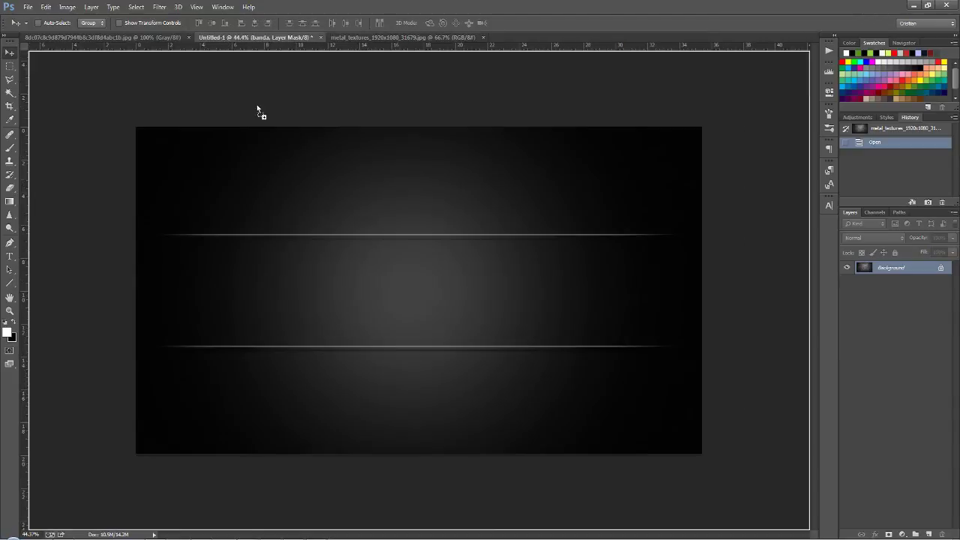
{"action": "mouse_move", "coordinate": [224, 47]}
{"action": "left_mouse_down"}
{"action": "mouse_move", "coordinate": [382, 297]}
{"action": "mouse_move", "coordinate": [513, 309]}
{"action": "left_mouse_up"}
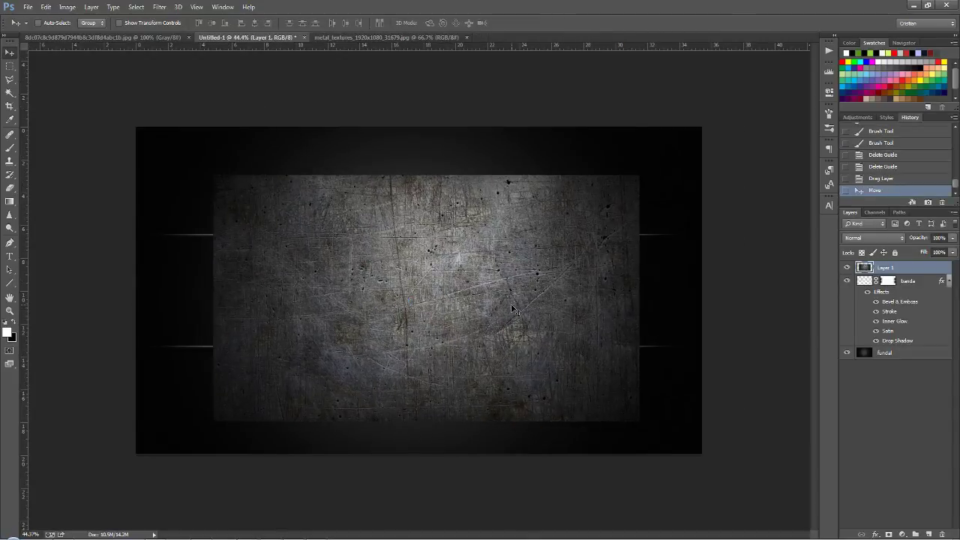
Free-transform the texture into a full-width strip between the band's two lines
{"action": "key", "text": "ctrl+t"}
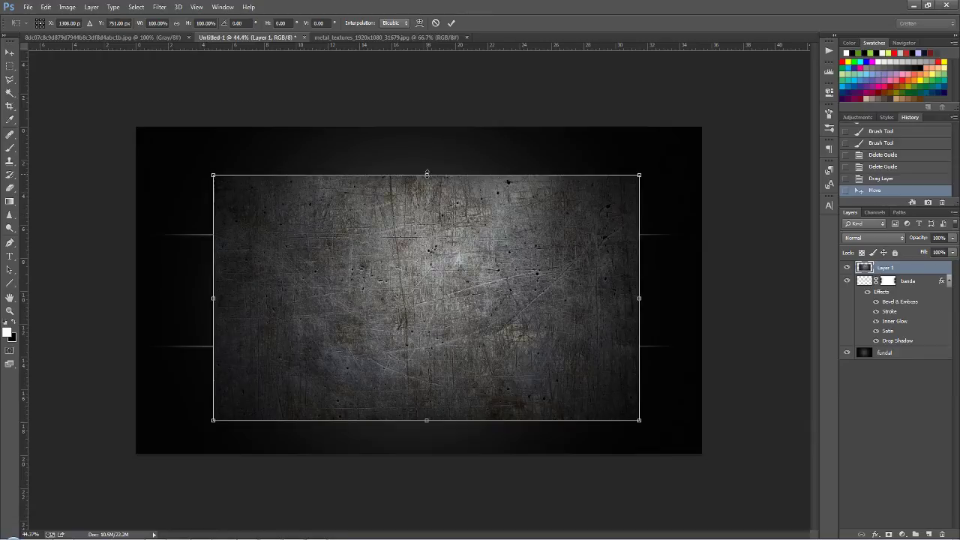
{"action": "left_click_drag", "start_coordinate": [427, 175], "coordinate": [427, 235]}
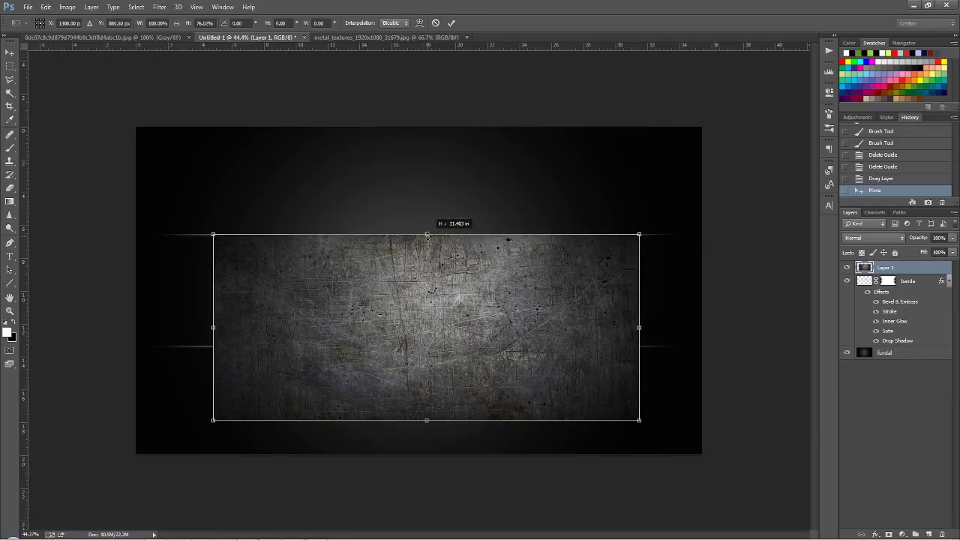
{"action": "left_click_drag", "start_coordinate": [427, 419], "coordinate": [427, 348]}
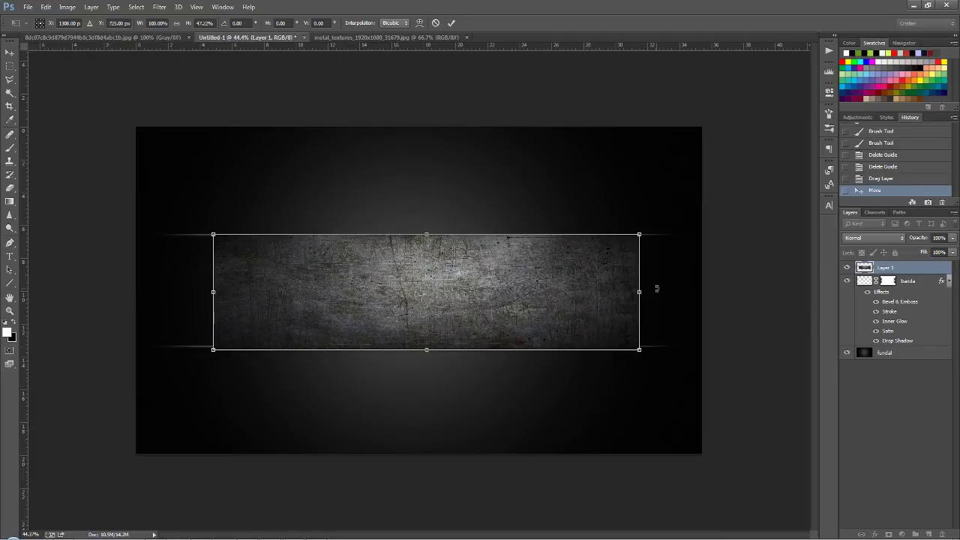
{"action": "left_click_drag", "start_coordinate": [638, 292], "coordinate": [700, 293]}
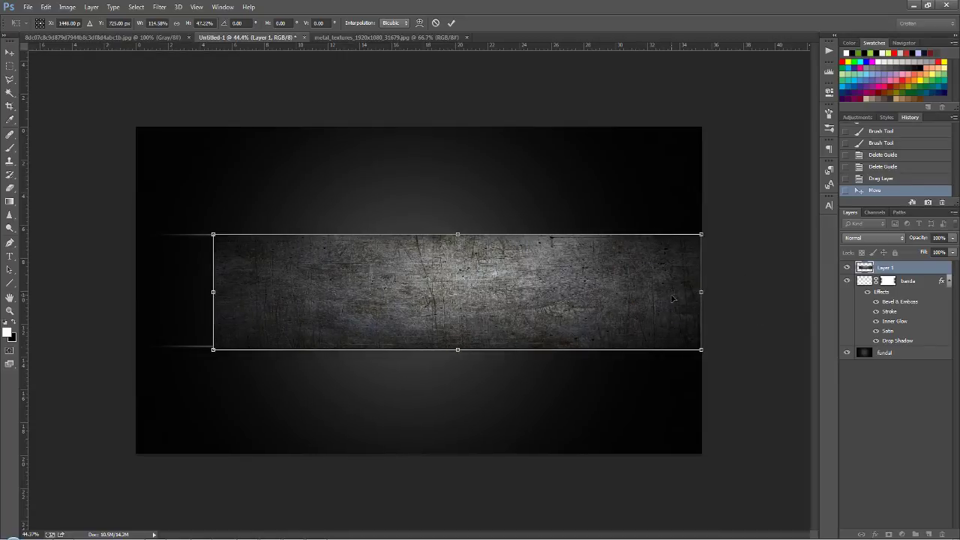
{"action": "left_click_drag", "start_coordinate": [214, 291], "coordinate": [136, 289]}
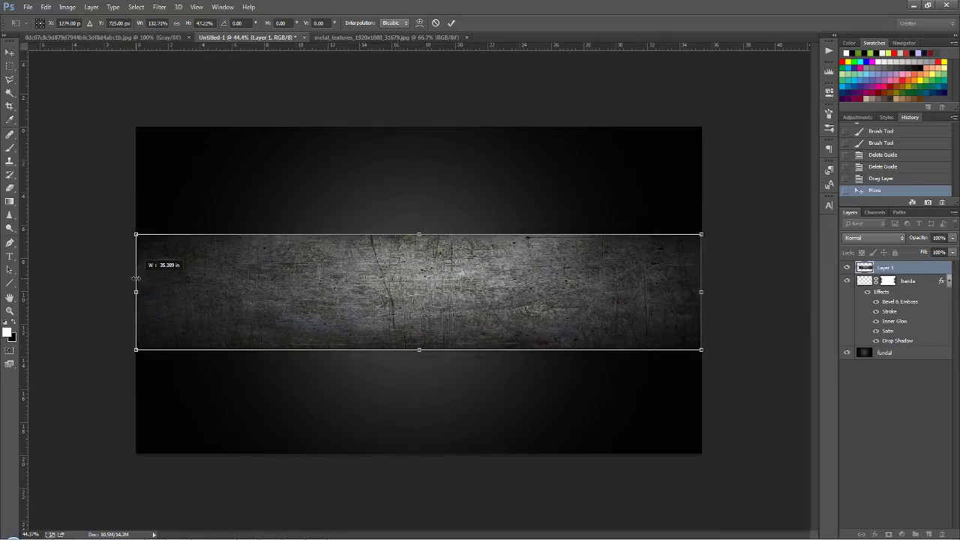
{"action": "key", "text": "Return"}
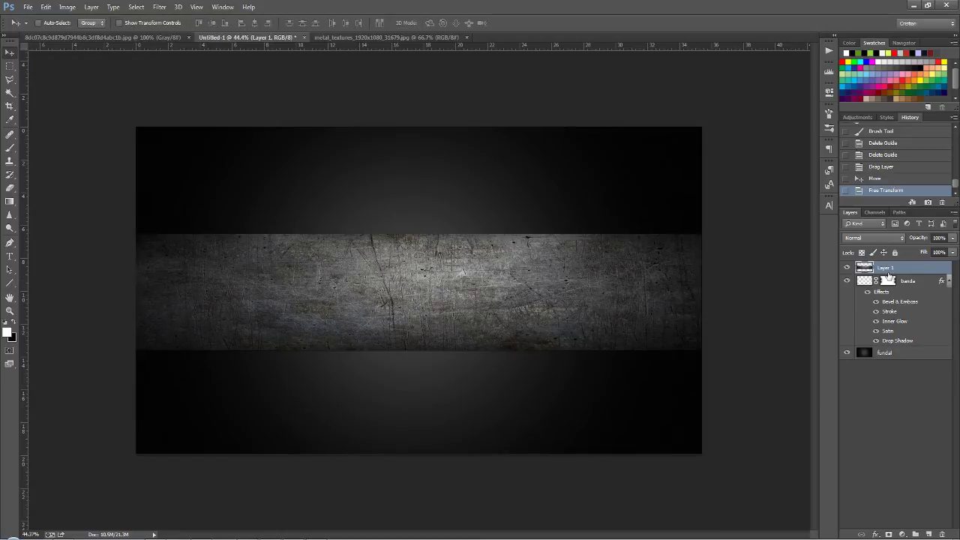
Move Layer 1 beneath banda and trim its top and bottom to fit snugly inside the band
{"action": "left_click_drag", "start_coordinate": [888, 278], "coordinate": [885, 346]}
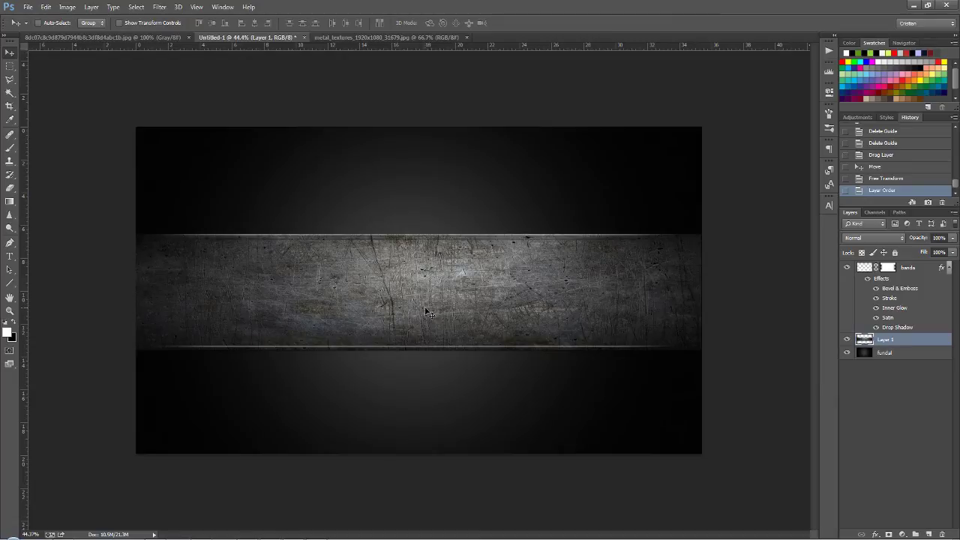
{"action": "key", "text": "ctrl+t"}
{"action": "scroll", "coordinate": [411, 237], "scroll_direction": "up", "scroll_amount": 2}
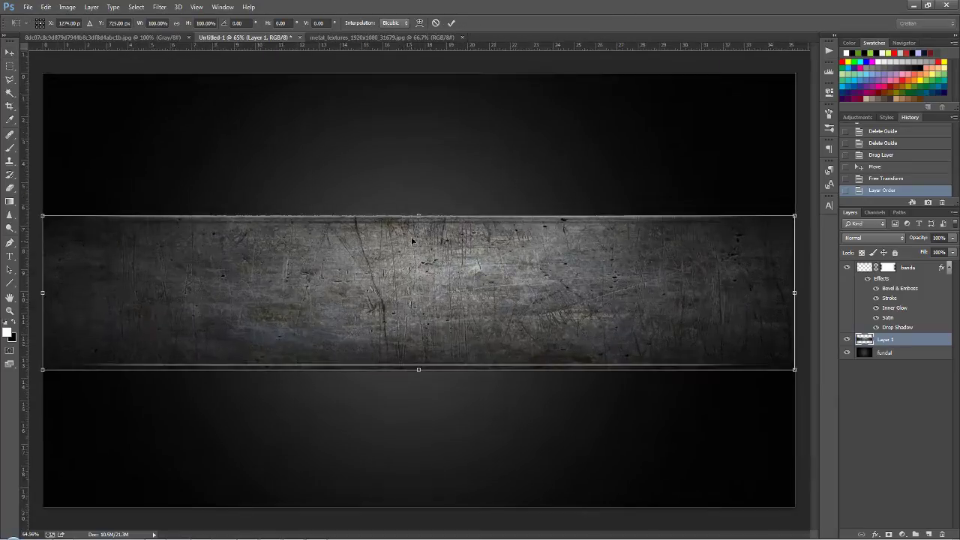
{"action": "scroll", "coordinate": [425, 210], "scroll_direction": "up", "scroll_amount": 2}
{"action": "left_click_drag", "start_coordinate": [424, 205], "coordinate": [424, 209]}
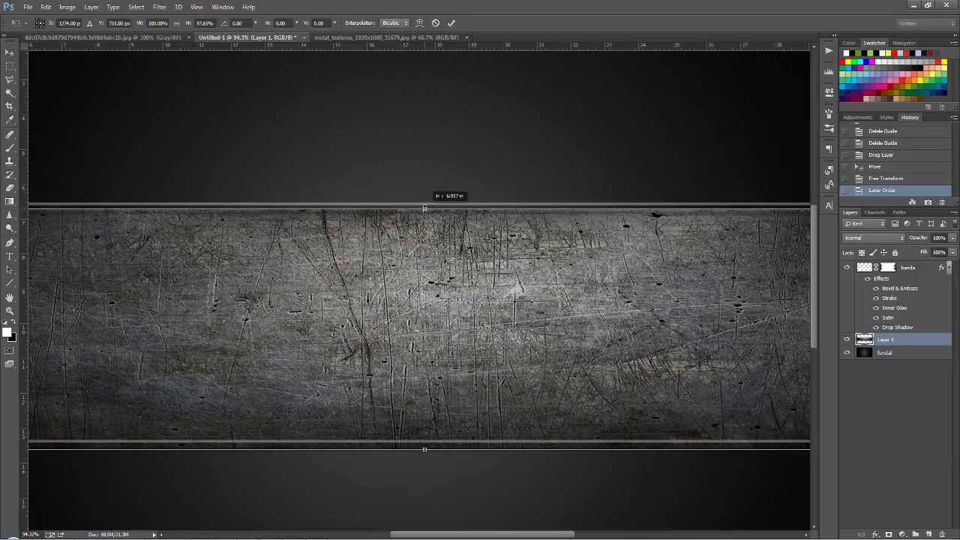
{"action": "left_click_drag", "start_coordinate": [424, 210], "coordinate": [424, 213]}
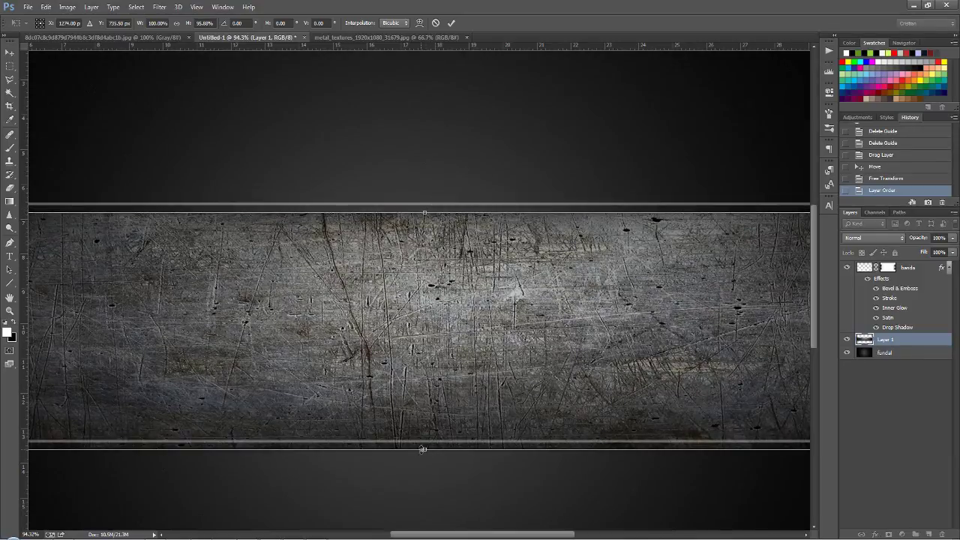
{"action": "left_click_drag", "start_coordinate": [423, 448], "coordinate": [422, 441]}
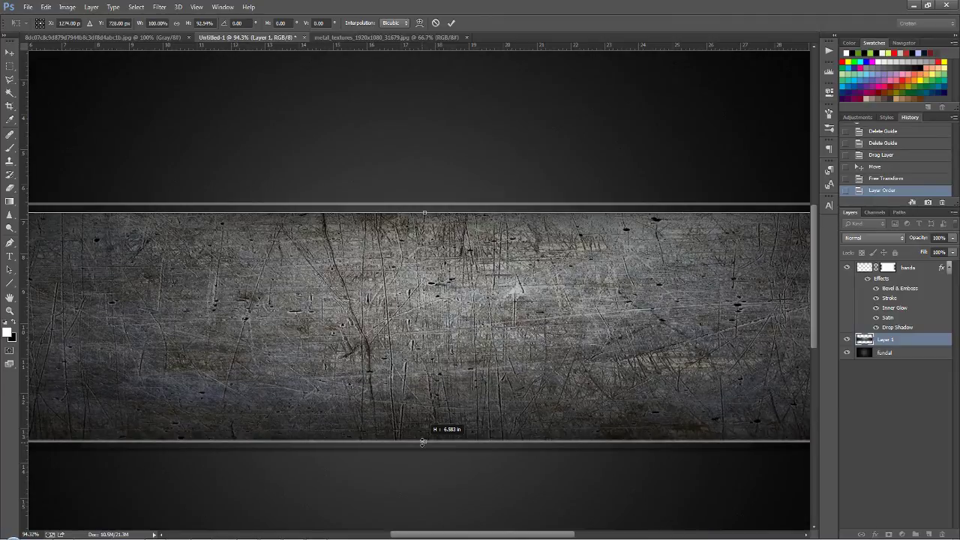
{"action": "key", "text": "Return"}
{"action": "scroll", "coordinate": [350, 391], "scroll_direction": "down", "scroll_amount": 1}
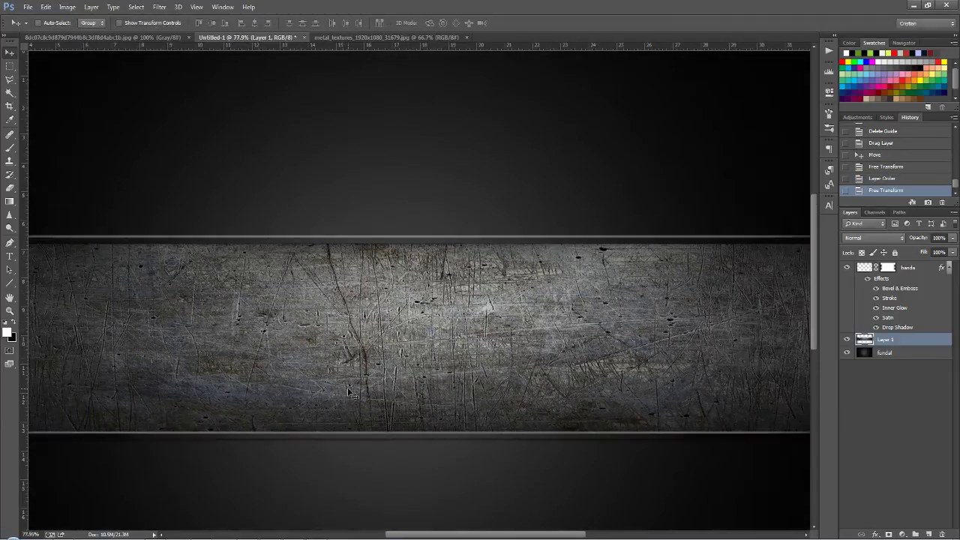
{"action": "scroll", "coordinate": [349, 391], "scroll_direction": "down", "scroll_amount": 1}
{"action": "scroll", "coordinate": [349, 392], "scroll_direction": "down", "scroll_amount": 2}
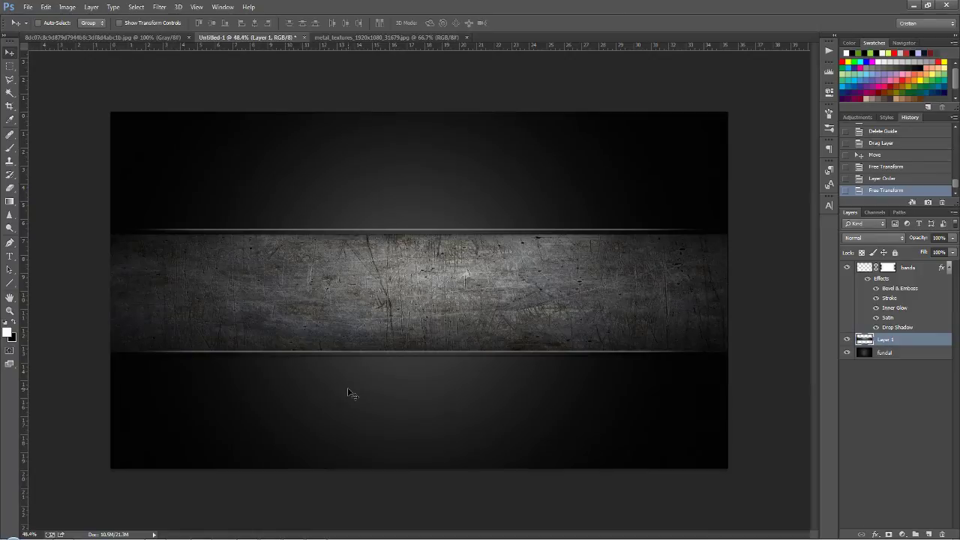
{"action": "scroll", "coordinate": [350, 391], "scroll_direction": "down", "scroll_amount": 1}
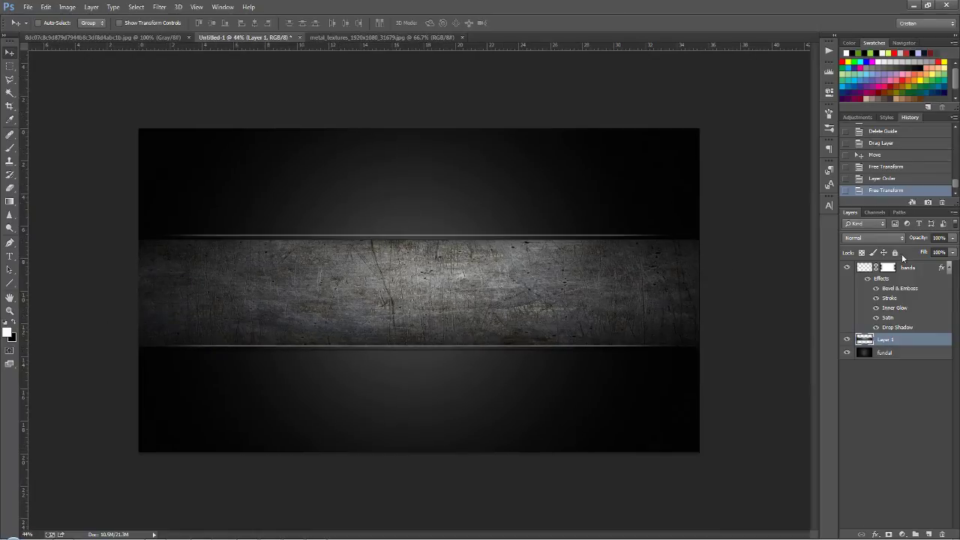
Try Hard Light and Soft Light blending on the texture, dismissing a no-layer-selected warning
{"action": "left_click", "coordinate": [900, 238]}
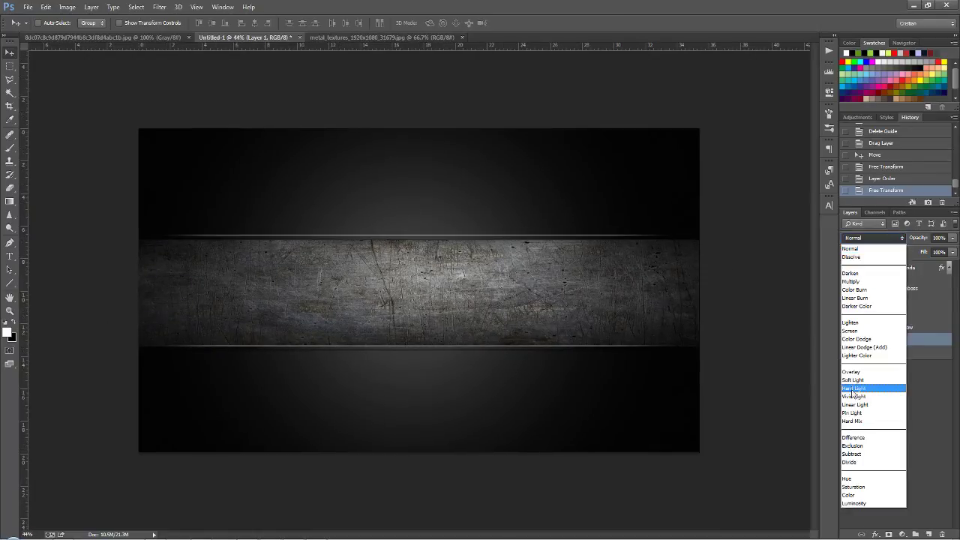
{"action": "left_click", "coordinate": [853, 388]}
{"action": "key", "text": "shift+minus"}
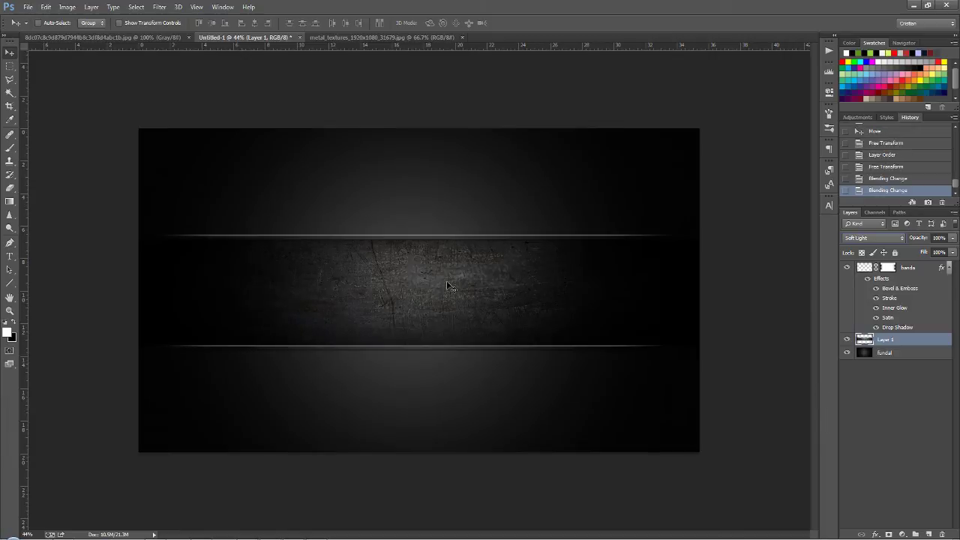
{"action": "left_click", "coordinate": [899, 437]}
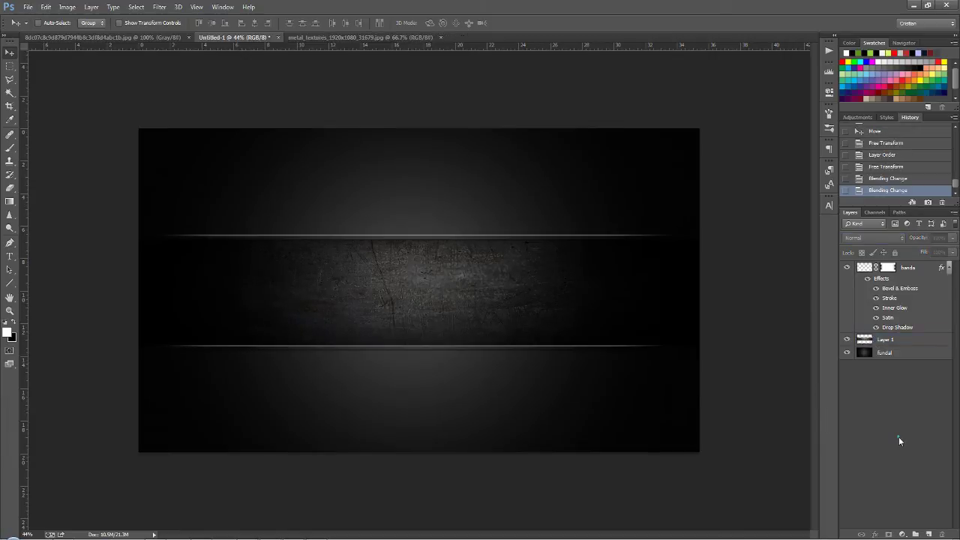
{"action": "left_click", "coordinate": [772, 426]}
{"action": "left_click", "coordinate": [486, 205]}
Set Layer 1 to Hard Light blending, then switch to the metal_textures document
{"action": "scroll", "coordinate": [426, 274], "scroll_direction": "up", "scroll_amount": 1}
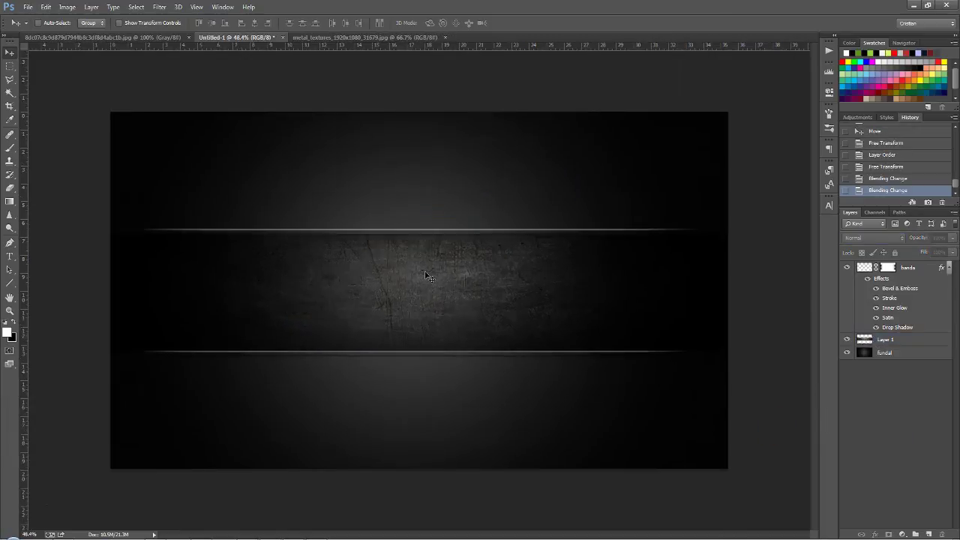
{"action": "scroll", "coordinate": [426, 274], "scroll_direction": "up", "scroll_amount": 1}
{"action": "scroll", "coordinate": [424, 276], "scroll_direction": "up", "scroll_amount": 2}
{"action": "scroll", "coordinate": [426, 276], "scroll_direction": "up", "scroll_amount": 1}
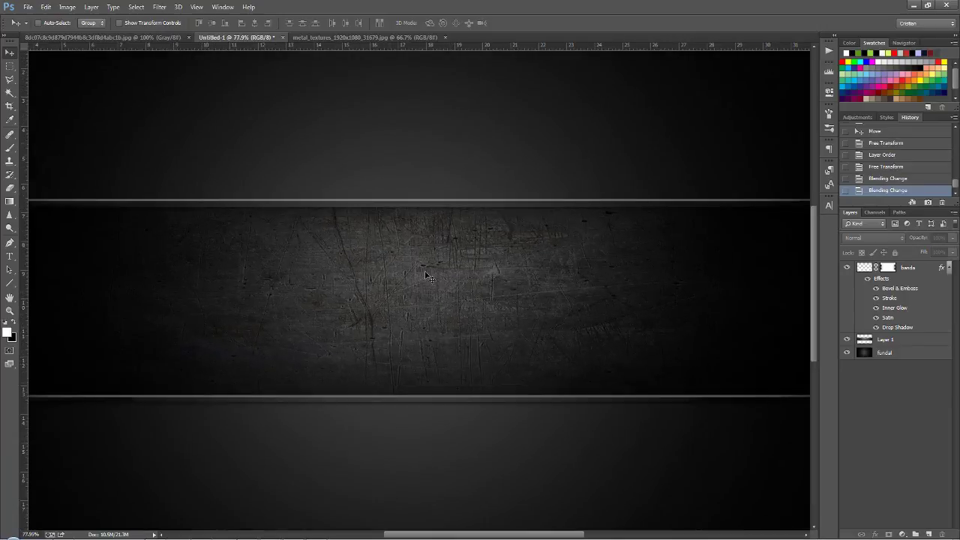
{"action": "left_click", "coordinate": [877, 339]}
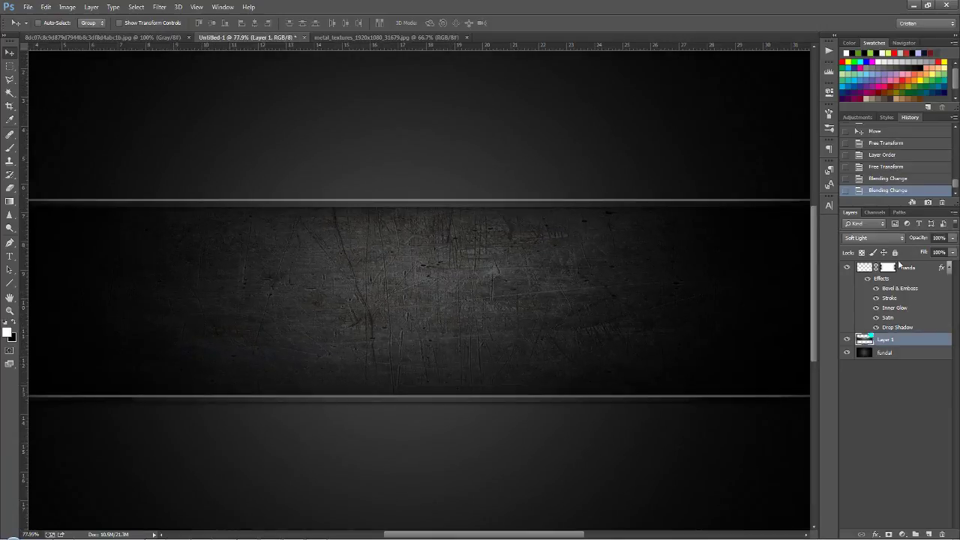
{"action": "left_click", "coordinate": [870, 238]}
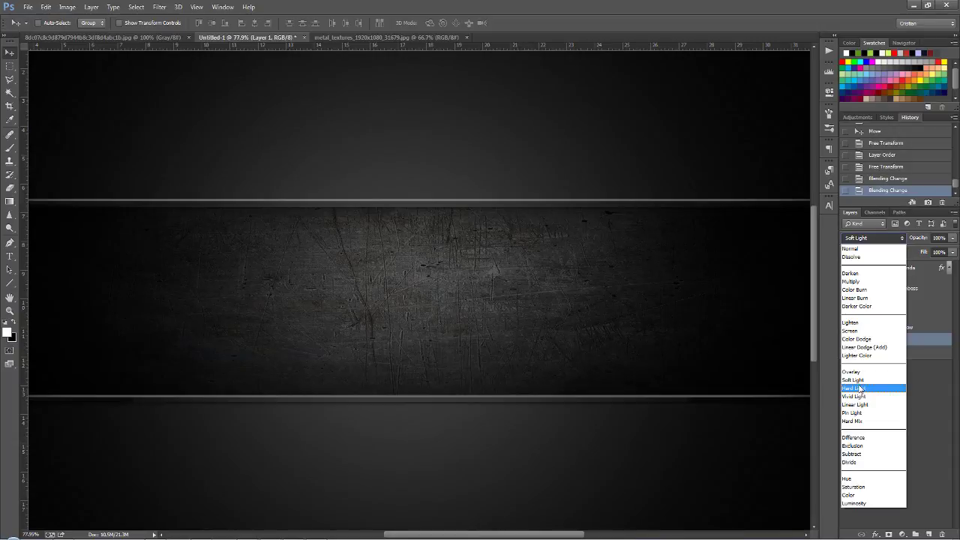
{"action": "left_click", "coordinate": [860, 388]}
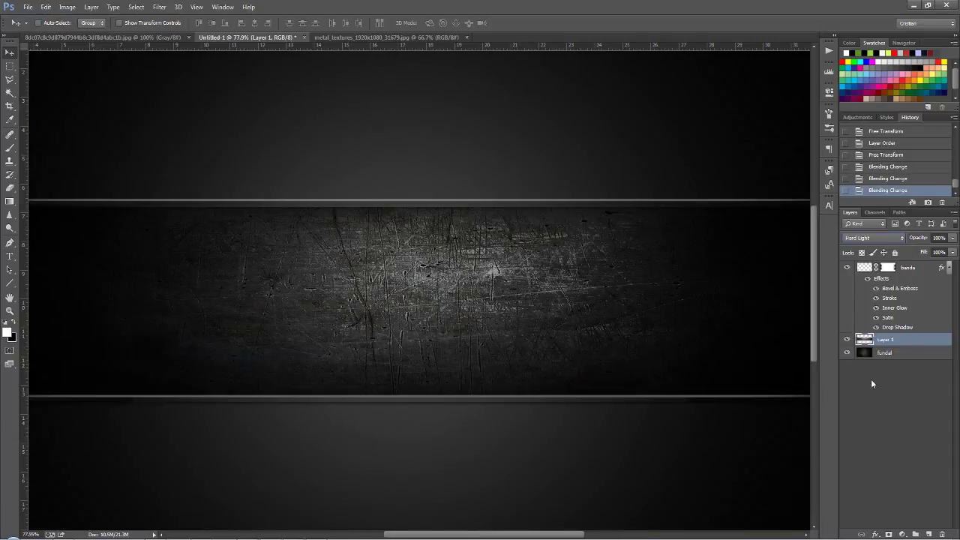
{"action": "left_click", "coordinate": [880, 405]}
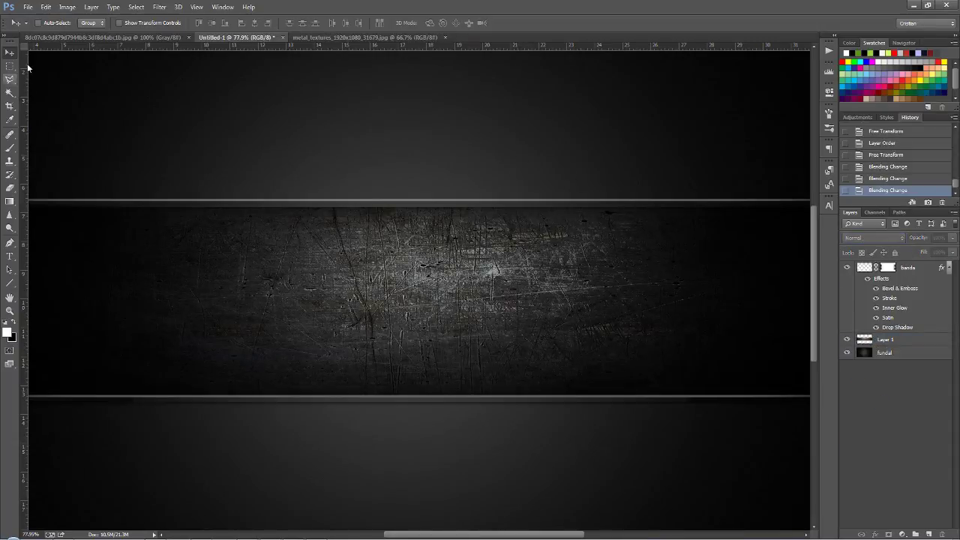
{"action": "left_click", "coordinate": [361, 36]}
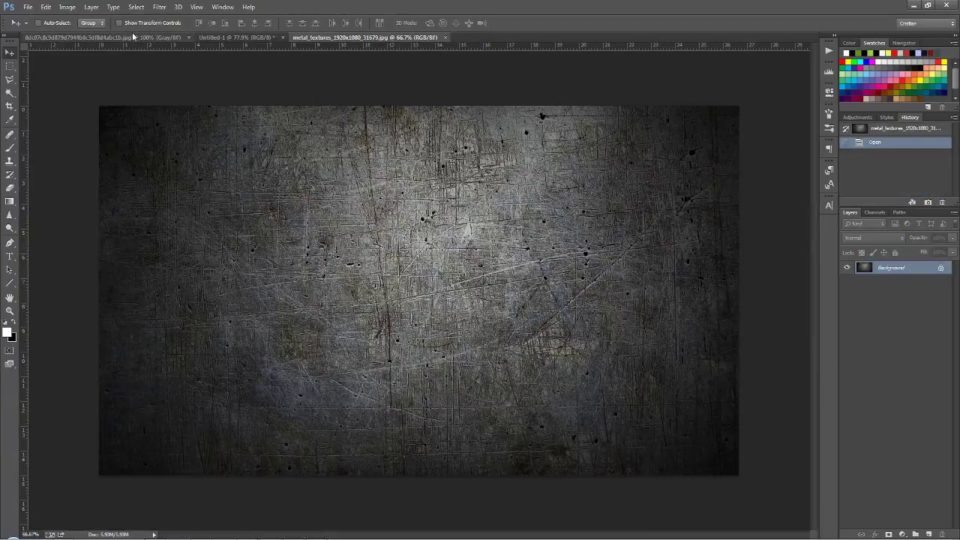
Copy the striped image into the banner as Layer 2, placed beneath the metal texture
{"action": "left_click", "coordinate": [131, 37]}
{"action": "left_click_drag", "start_coordinate": [237, 37], "coordinate": [390, 225]}
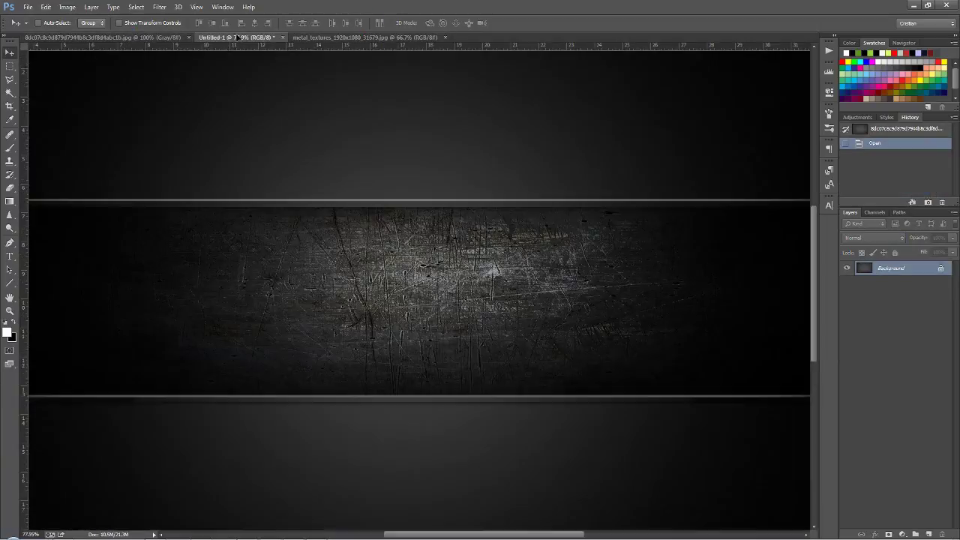
{"action": "key", "text": "ctrl+0"}
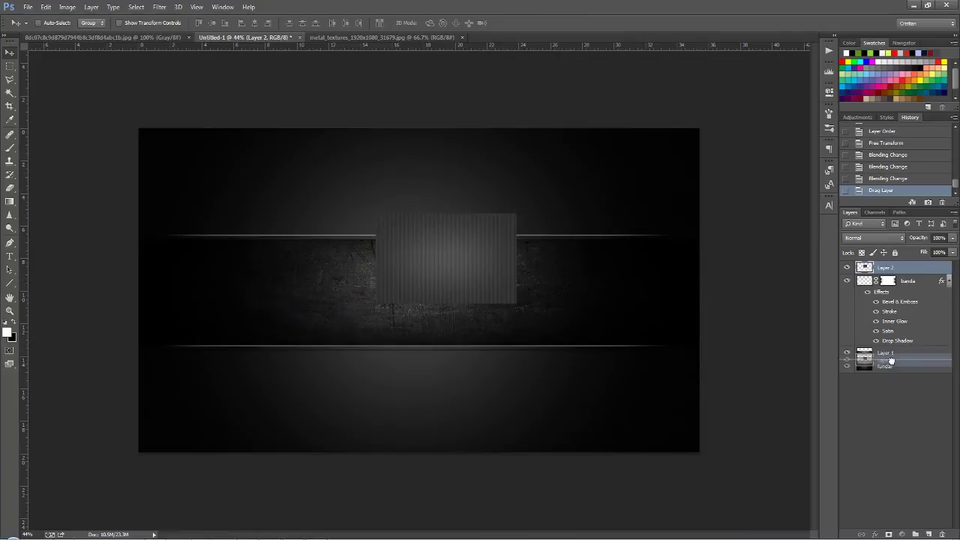
{"action": "left_click_drag", "start_coordinate": [900, 270], "coordinate": [879, 360]}
{"action": "mouse_move", "coordinate": [483, 221]}
{"action": "left_mouse_down"}
{"action": "mouse_move", "coordinate": [453, 237]}
{"action": "mouse_move", "coordinate": [452, 256]}
{"action": "mouse_move", "coordinate": [754, 104]}
{"action": "left_mouse_up"}
Enlarge the stripes and rotate them about 47° so diagonals cover the whole banner
{"action": "key", "text": "ctrl+t"}
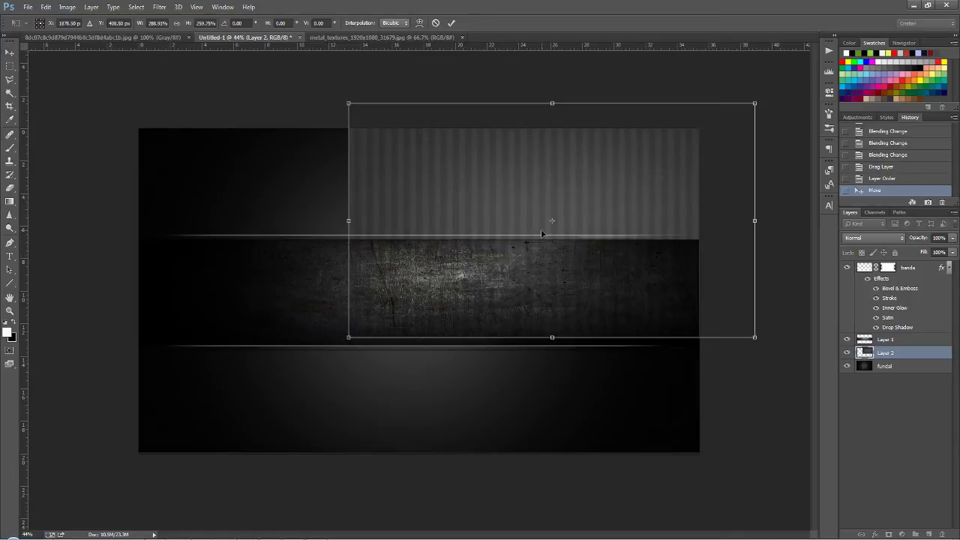
{"action": "left_click_drag", "start_coordinate": [348, 338], "coordinate": [29, 477]}
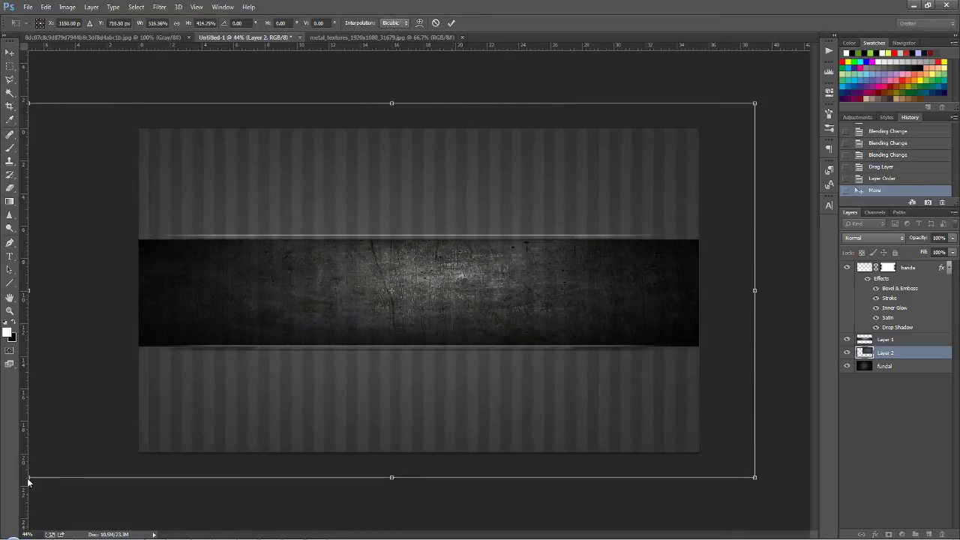
{"action": "scroll", "coordinate": [423, 452], "scroll_direction": "down", "scroll_amount": 1}
{"action": "scroll", "coordinate": [423, 453], "scroll_direction": "down", "scroll_amount": 1}
{"action": "left_click_drag", "start_coordinate": [673, 433], "coordinate": [727, 485]}
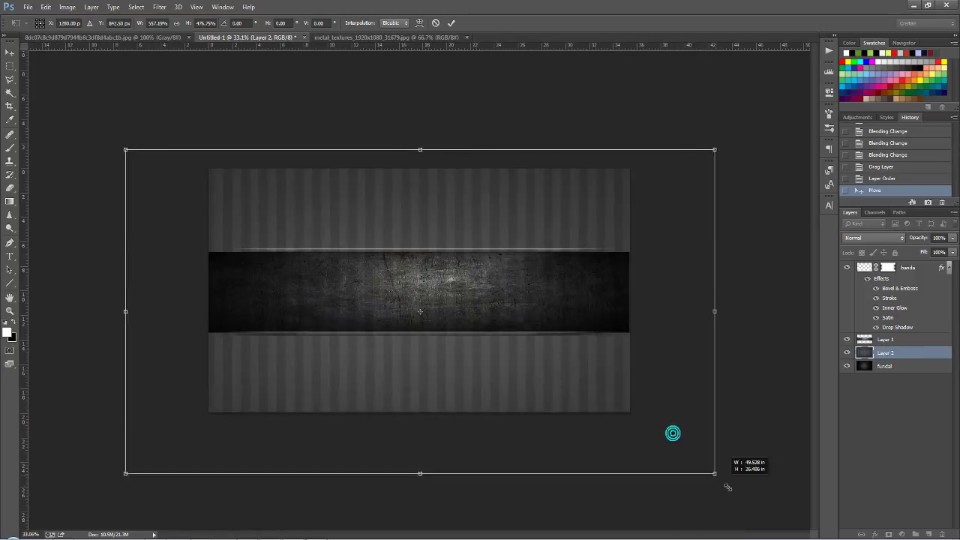
{"action": "left_click_drag", "start_coordinate": [125, 150], "coordinate": [94, 112]}
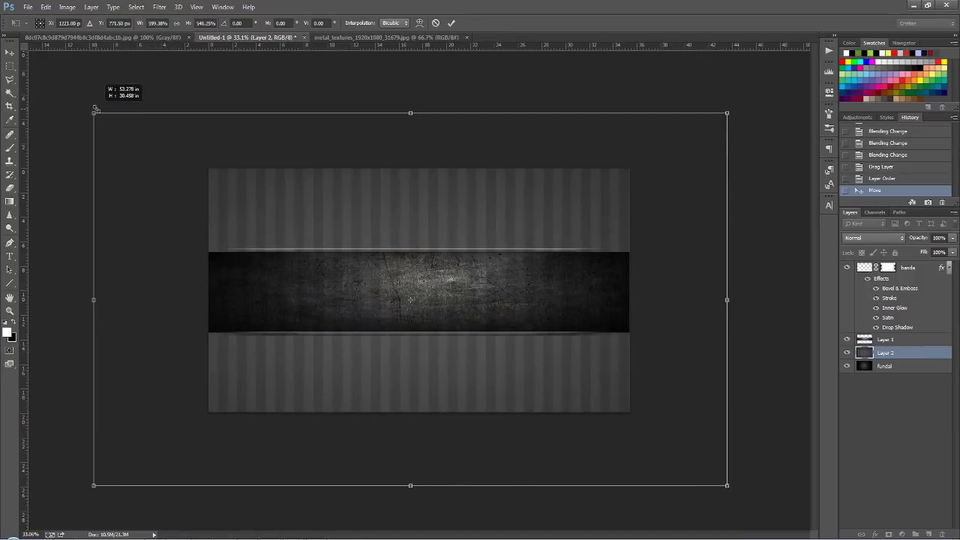
{"action": "mouse_move", "coordinate": [725, 110]}
{"action": "left_mouse_down"}
{"action": "mouse_move", "coordinate": [739, 103]}
{"action": "mouse_move", "coordinate": [793, 212]}
{"action": "mouse_move", "coordinate": [748, 370]}
{"action": "mouse_move", "coordinate": [759, 390]}
{"action": "left_mouse_up"}
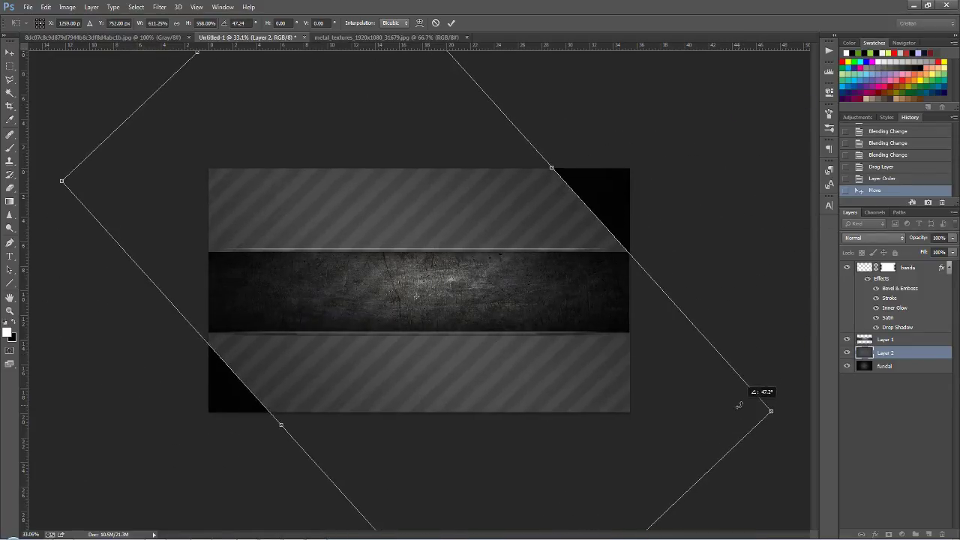
{"action": "left_click_drag", "start_coordinate": [577, 156], "coordinate": [679, 60]}
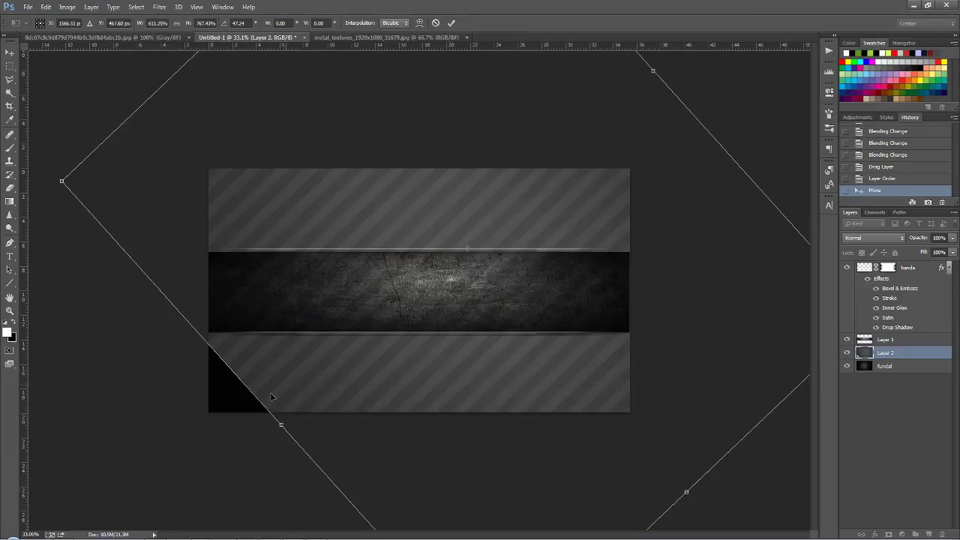
{"action": "left_click_drag", "start_coordinate": [280, 426], "coordinate": [183, 491]}
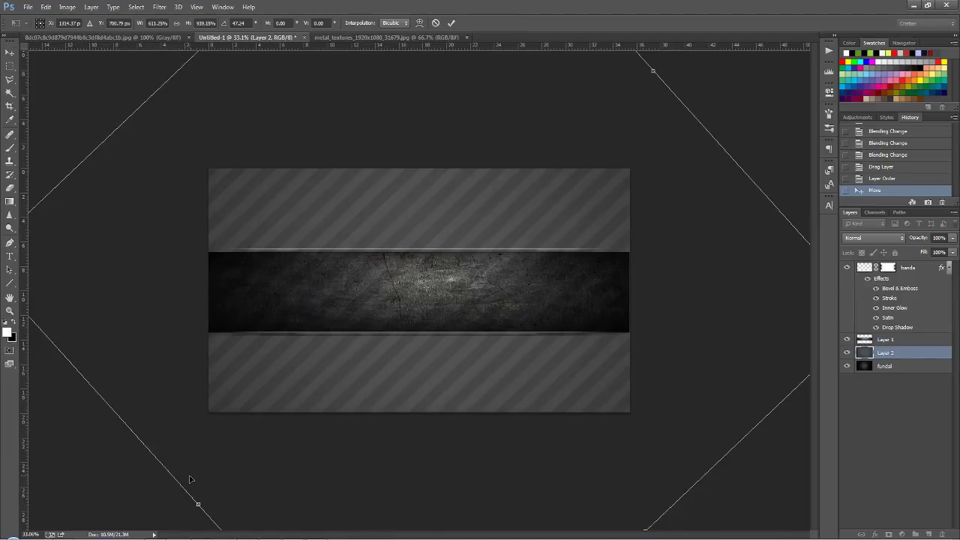
{"action": "key", "text": "Return"}
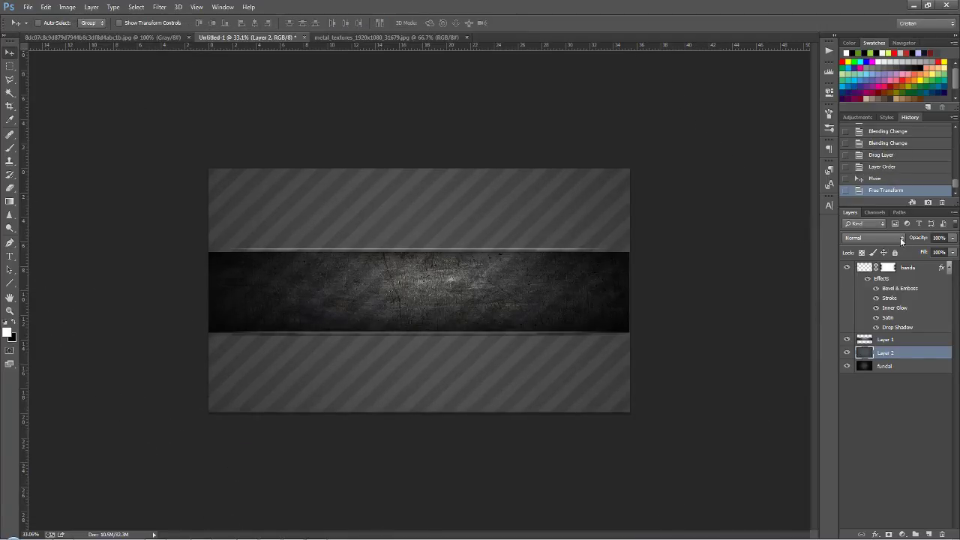
Set Layer 2 to Hard Light, load Layer 1's outline as a selection, and compare Soft Light
{"action": "left_click", "coordinate": [900, 237]}
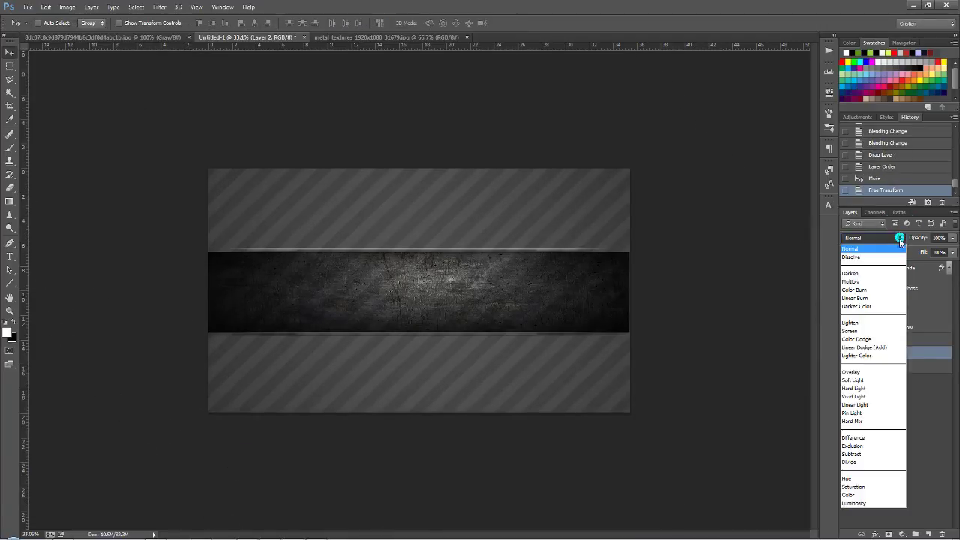
{"action": "left_click", "coordinate": [854, 389]}
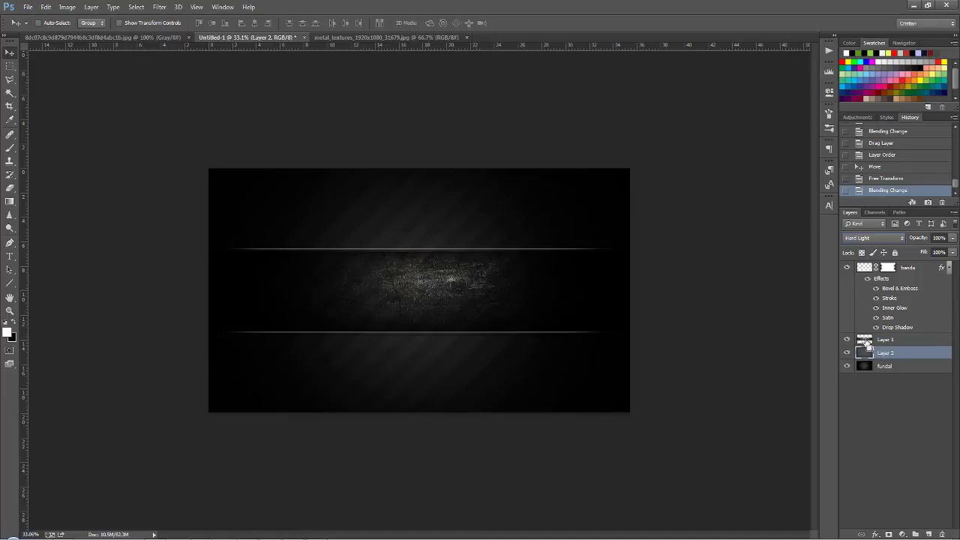
{"action": "left_click", "coordinate": [865, 341], "text": "ctrl"}
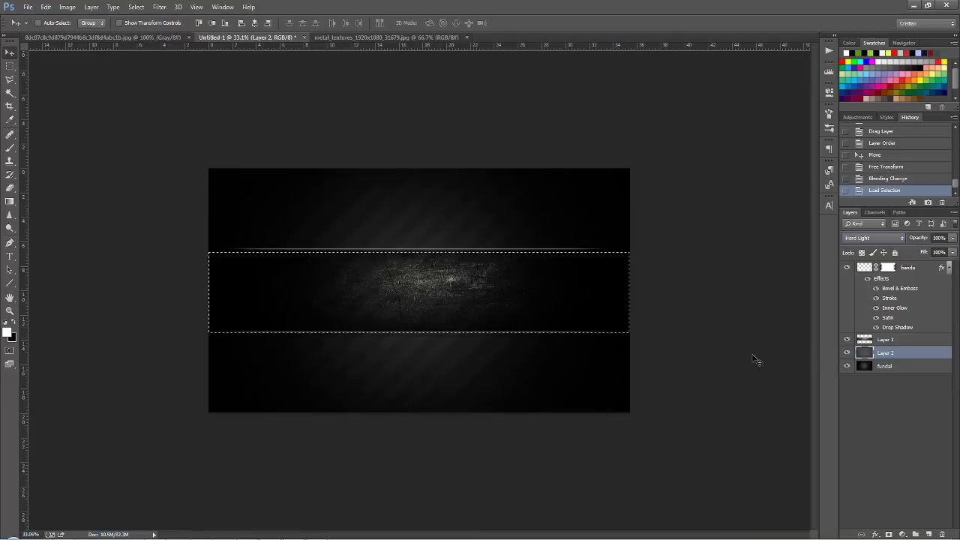
{"action": "key", "text": "shift+minus"}
{"action": "key", "text": "shift+plus"}
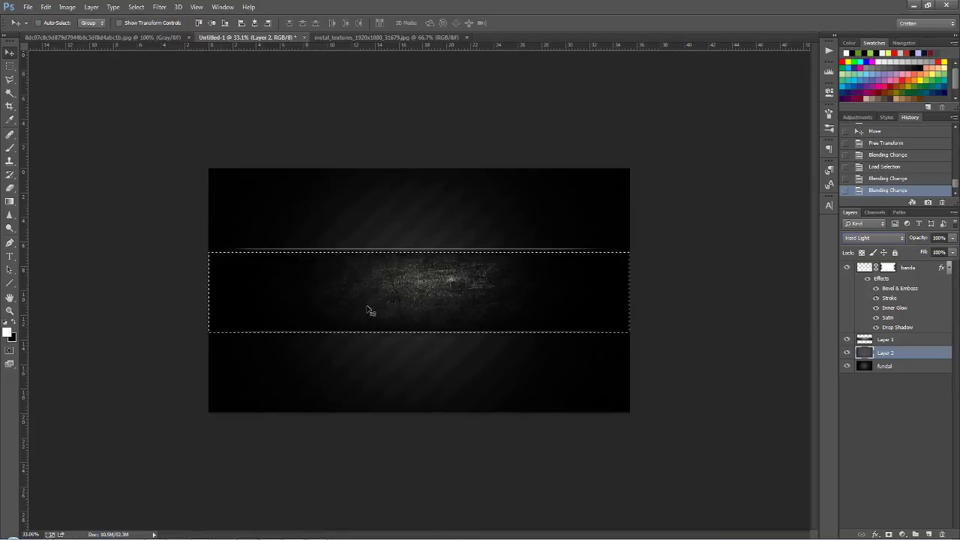
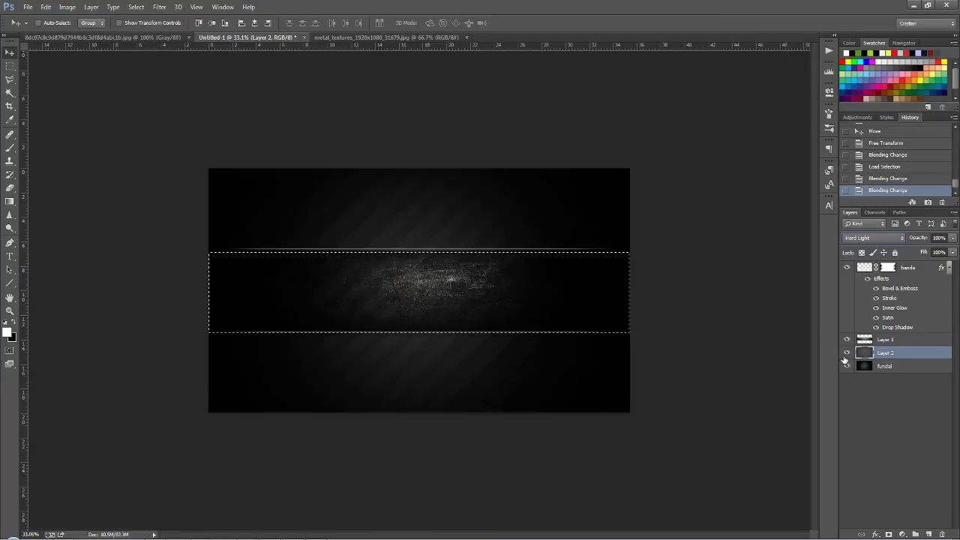
Clear the selected middle band area from the diagonal stripe layer, then deselect
{"action": "left_click", "coordinate": [888, 351]}
{"action": "left_click", "coordinate": [46, 7]}
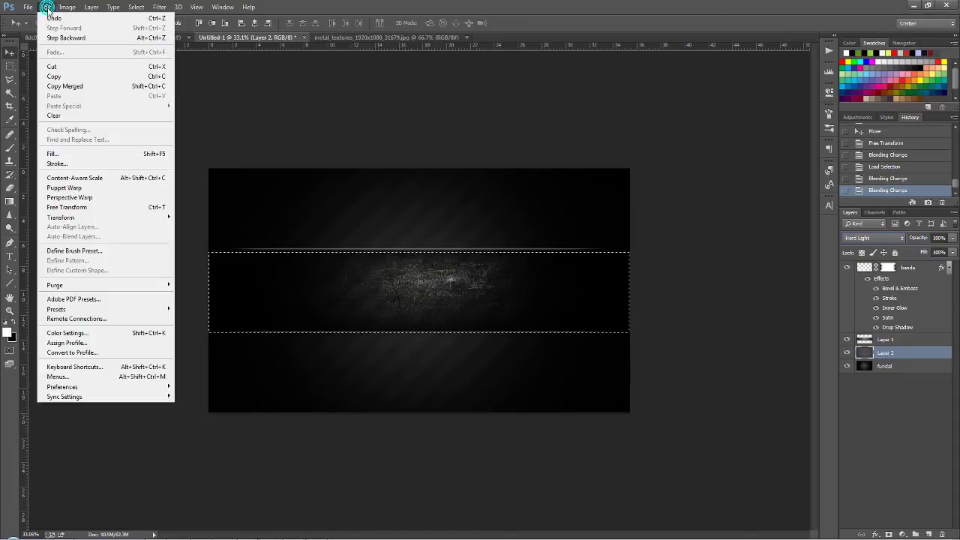
{"action": "left_click", "coordinate": [60, 117]}
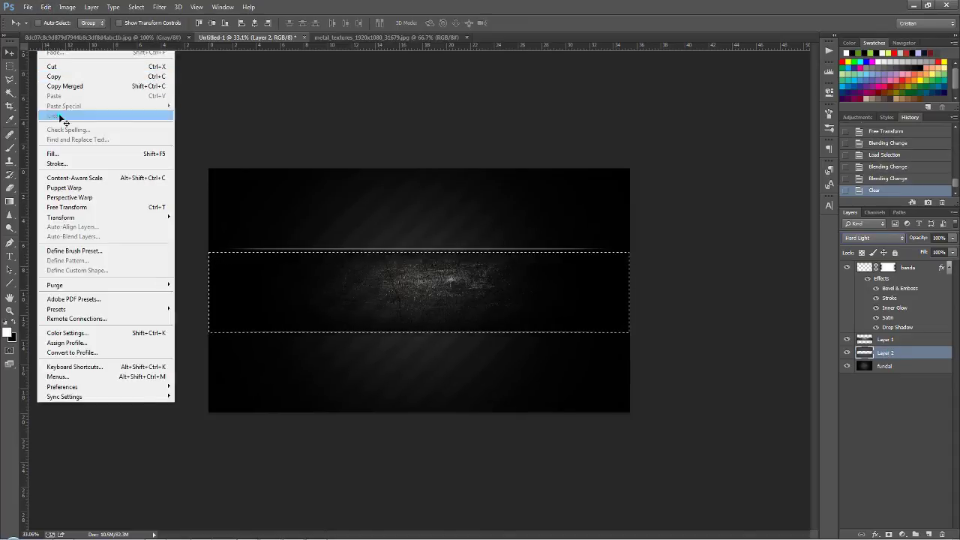
{"action": "key", "text": "ctrl+d"}
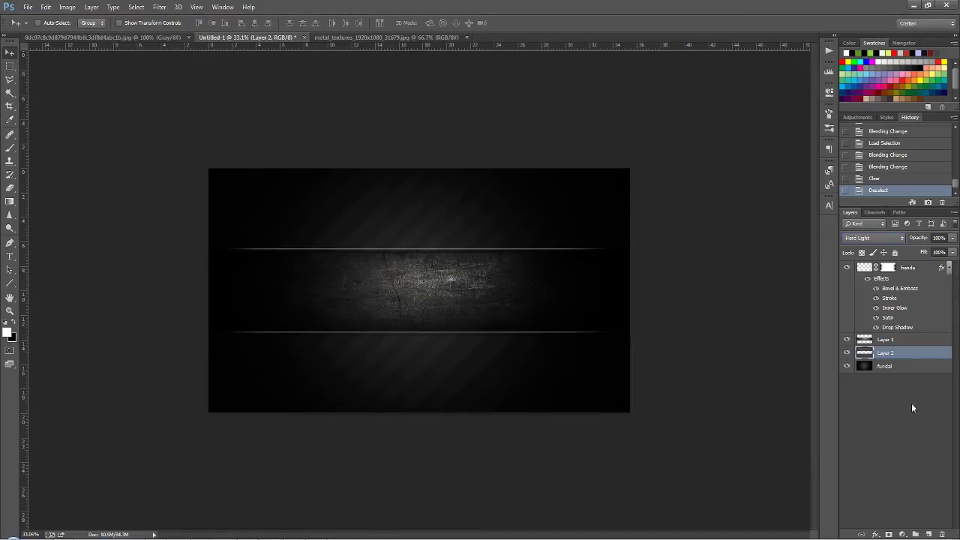
Rename Layer 1 to 'metal' and begin renaming Layer 2
{"action": "double_click", "coordinate": [883, 341]}
{"action": "type", "text": "metal"}
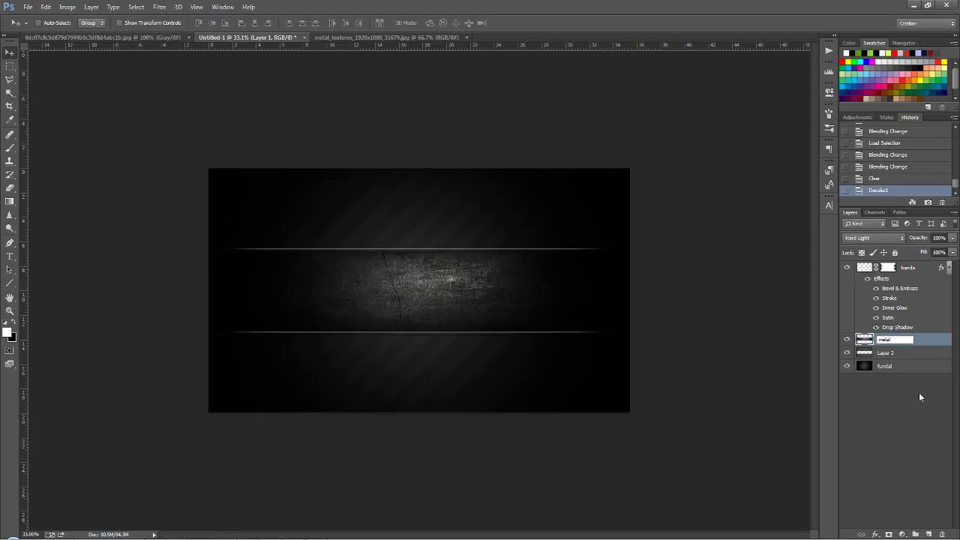
{"action": "key", "text": "Return"}
{"action": "double_click", "coordinate": [886, 353]}
{"action": "type", "text": "linii diagonale"}
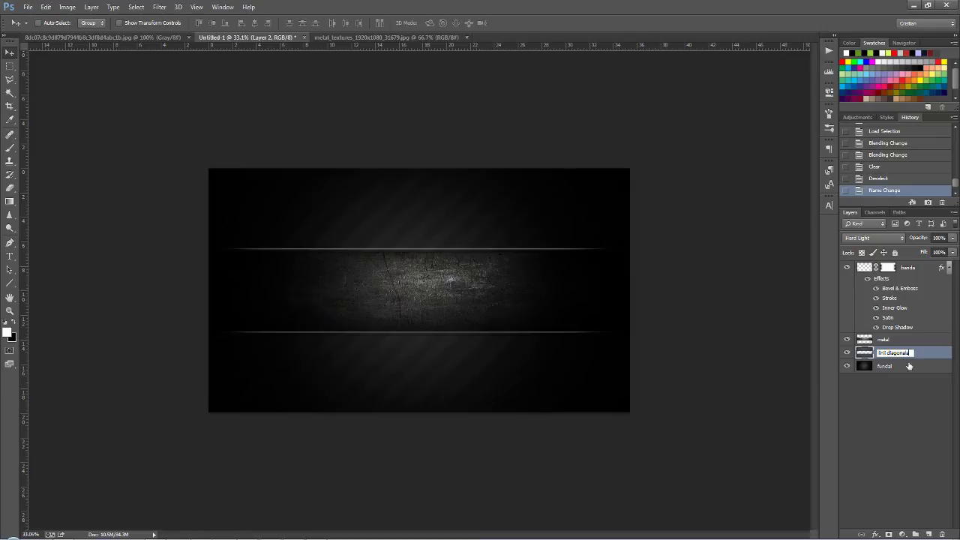
Confirm Layer 2's name 'linii diagonale' and fit the whole canvas in the window
{"action": "key", "text": "Return"}
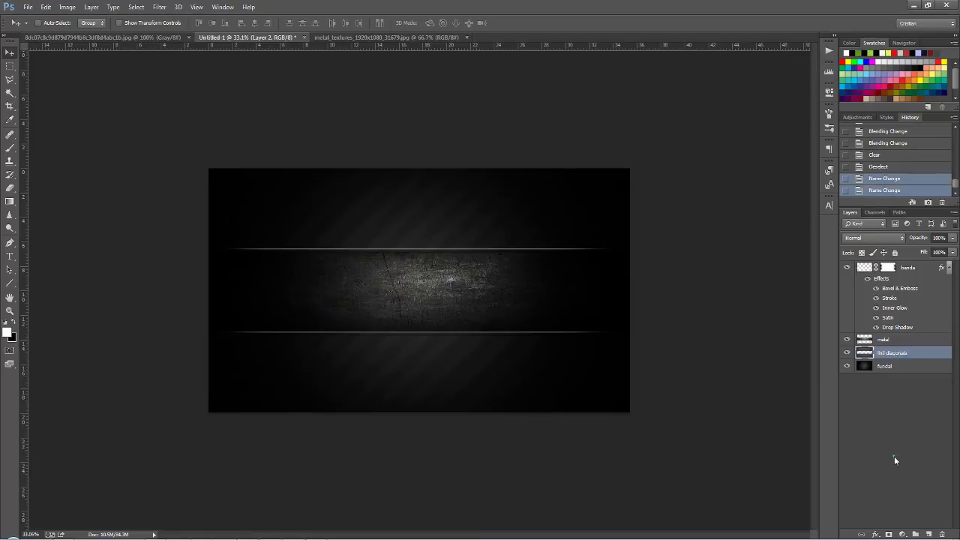
{"action": "left_click", "coordinate": [894, 456]}
{"action": "left_click", "coordinate": [417, 308]}
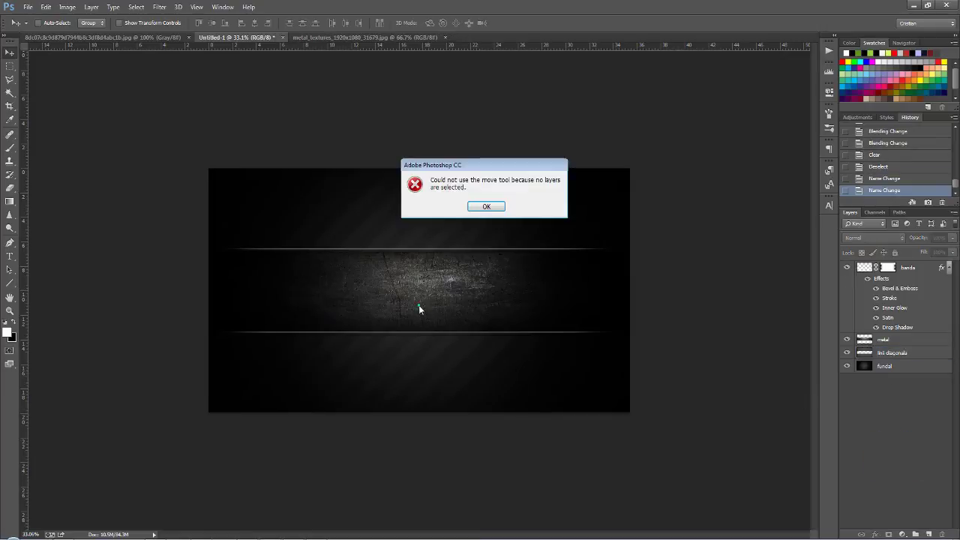
{"action": "left_click", "coordinate": [480, 208]}
{"action": "key", "text": "ctrl+0"}
{"action": "scroll", "coordinate": [397, 266], "scroll_direction": "up", "scroll_amount": 1}
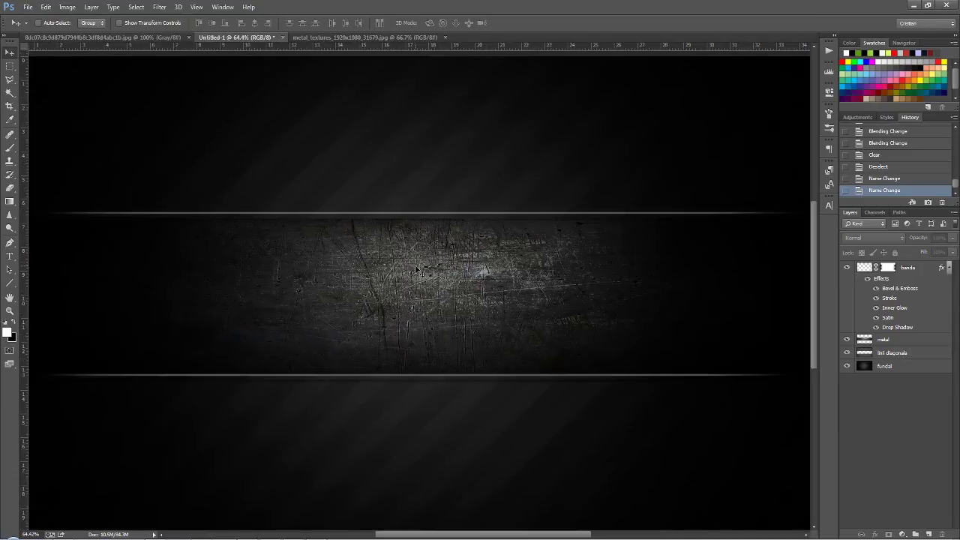
{"action": "scroll", "coordinate": [487, 292], "scroll_direction": "down", "scroll_amount": 2}
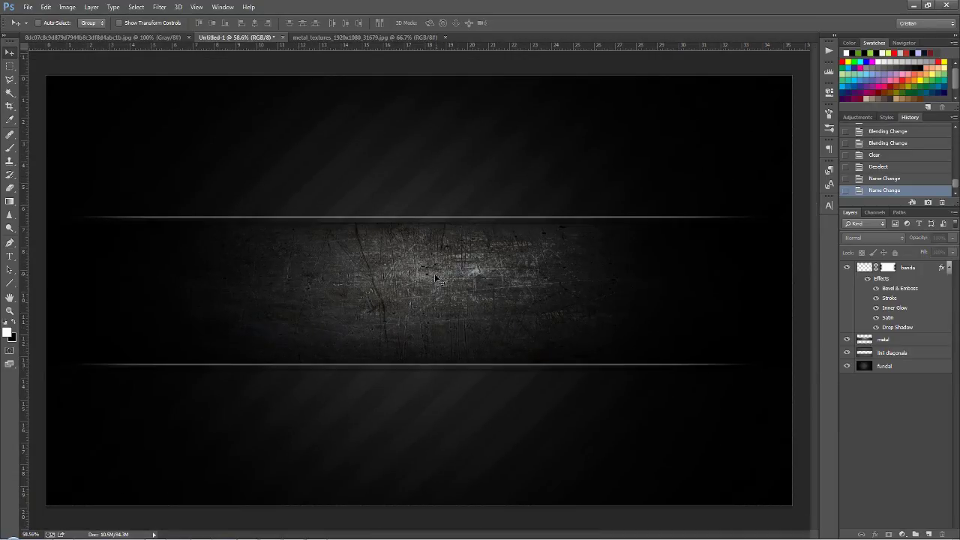
Compare Soft Light, Multiply and Screen blend modes on the metal layer
{"action": "left_click", "coordinate": [880, 342]}
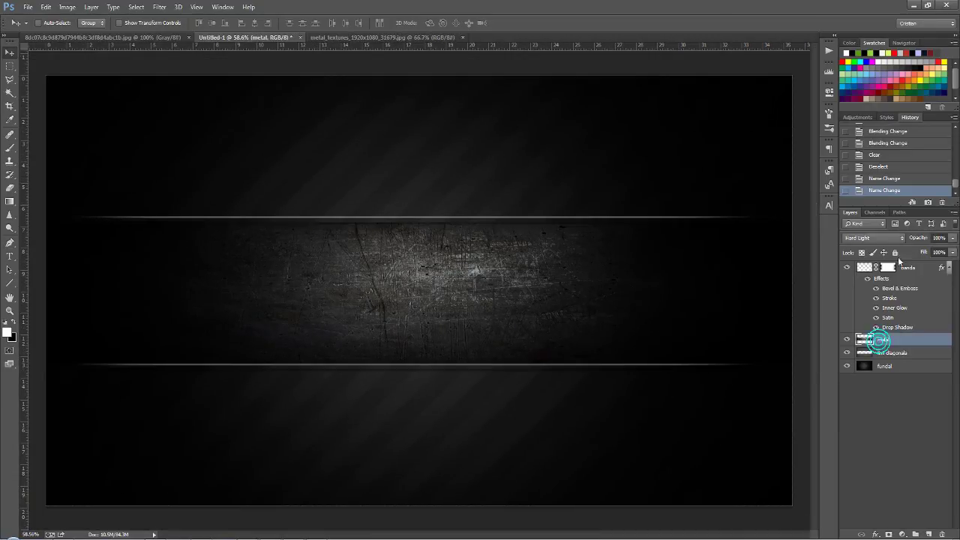
{"action": "left_click", "coordinate": [902, 238]}
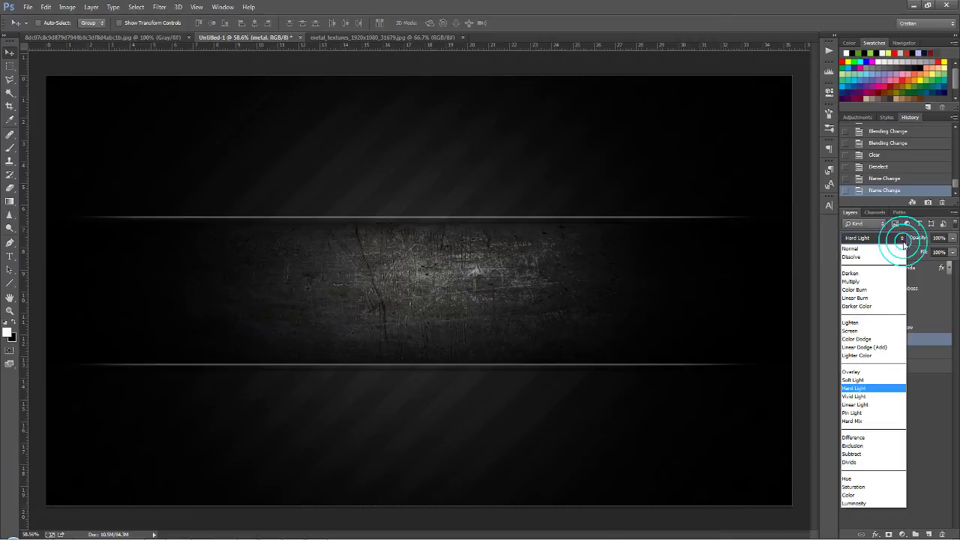
{"action": "left_click", "coordinate": [863, 380]}
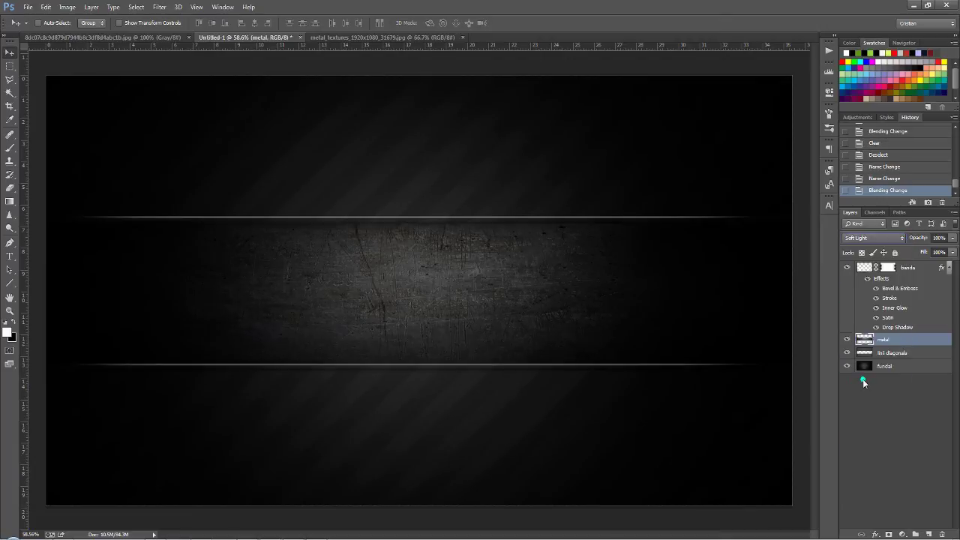
{"action": "left_click", "coordinate": [903, 239]}
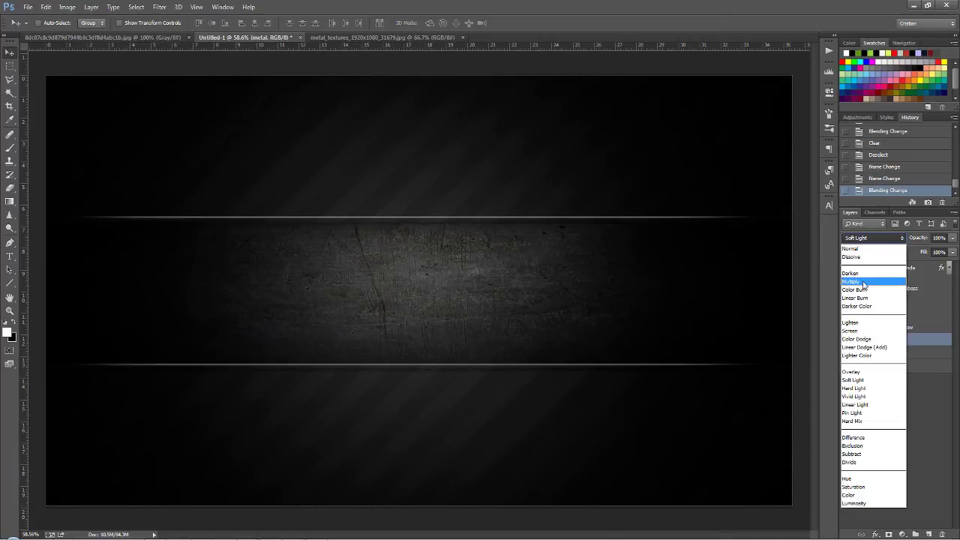
{"action": "left_click", "coordinate": [862, 279]}
{"action": "left_click", "coordinate": [901, 238]}
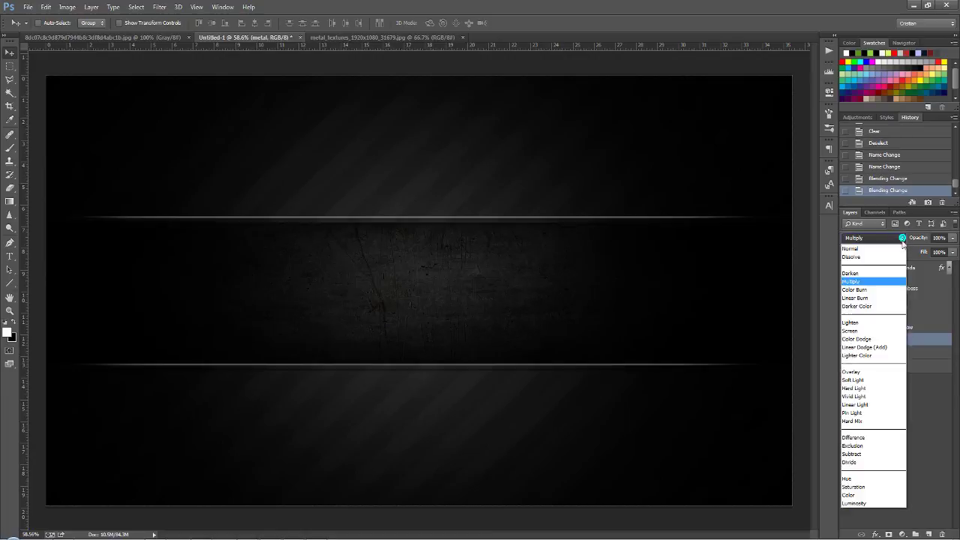
{"action": "left_click", "coordinate": [862, 328]}
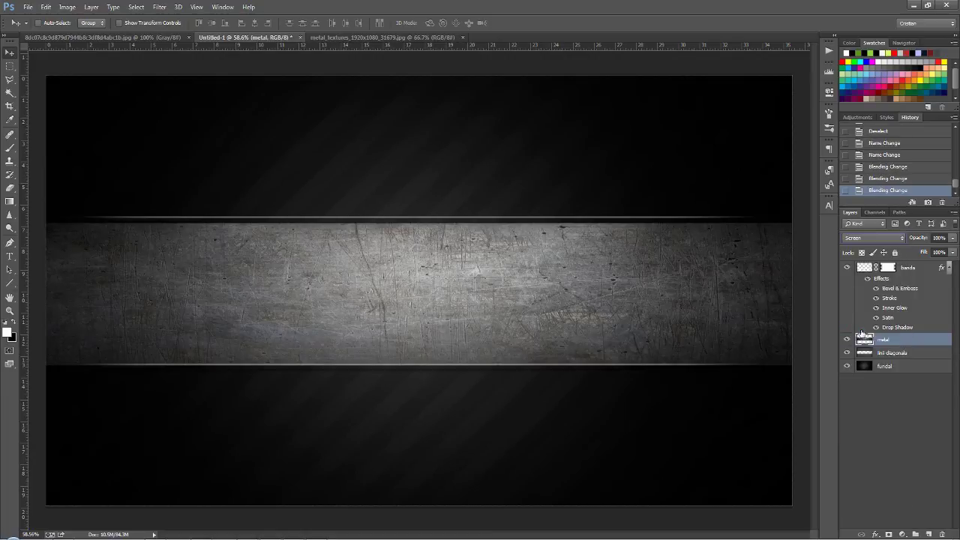
Try Linear Light, then settle the metal layer on Soft Light blending
{"action": "left_click", "coordinate": [901, 238]}
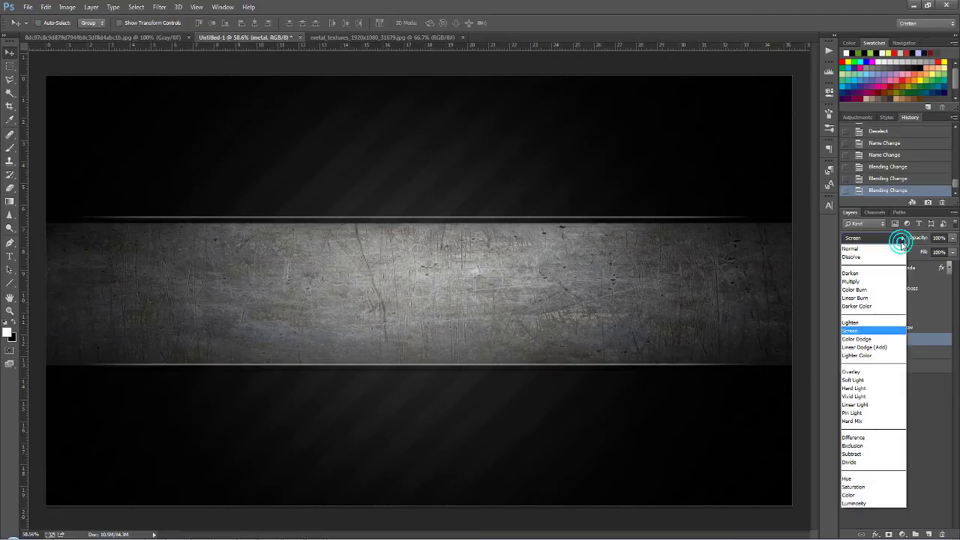
{"action": "left_click", "coordinate": [861, 405]}
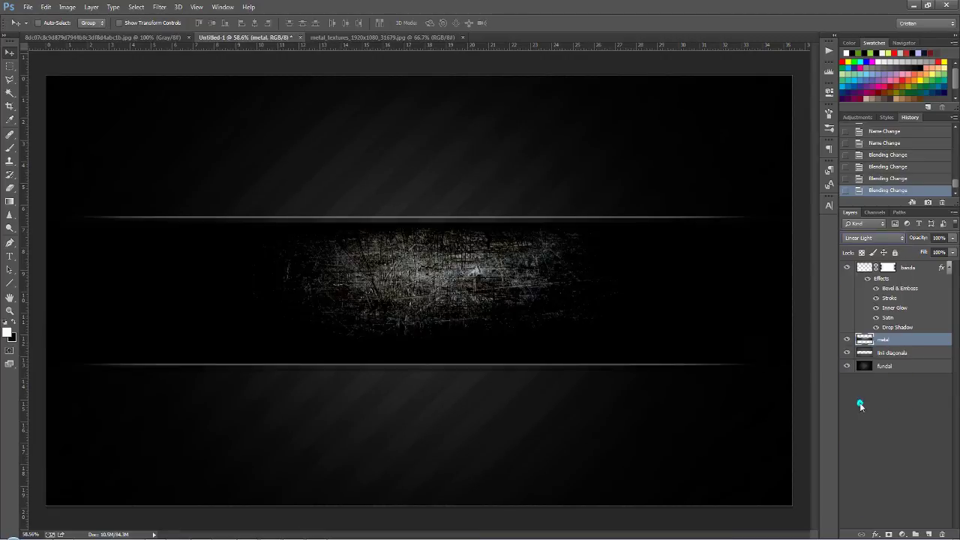
{"action": "left_click", "coordinate": [893, 238]}
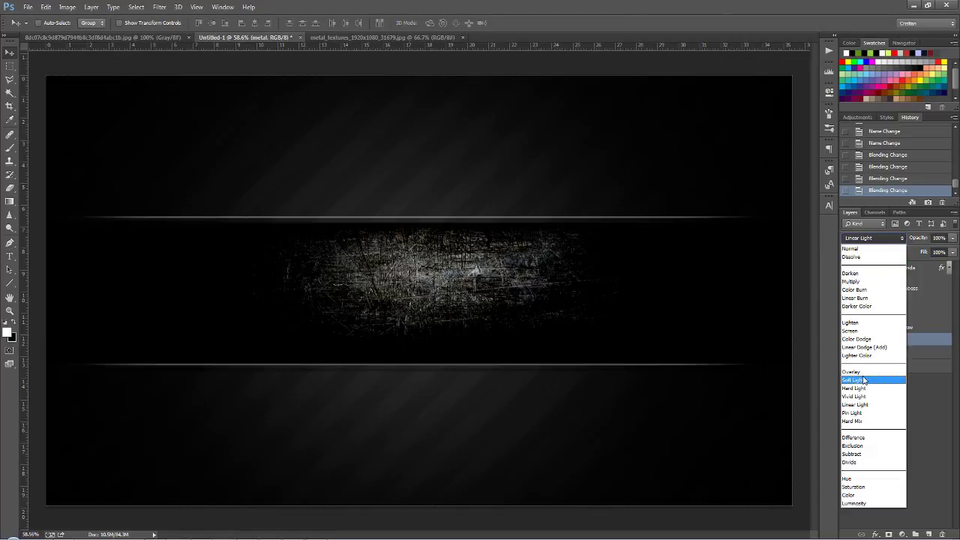
{"action": "left_click", "coordinate": [857, 375]}
{"action": "left_click", "coordinate": [858, 410]}
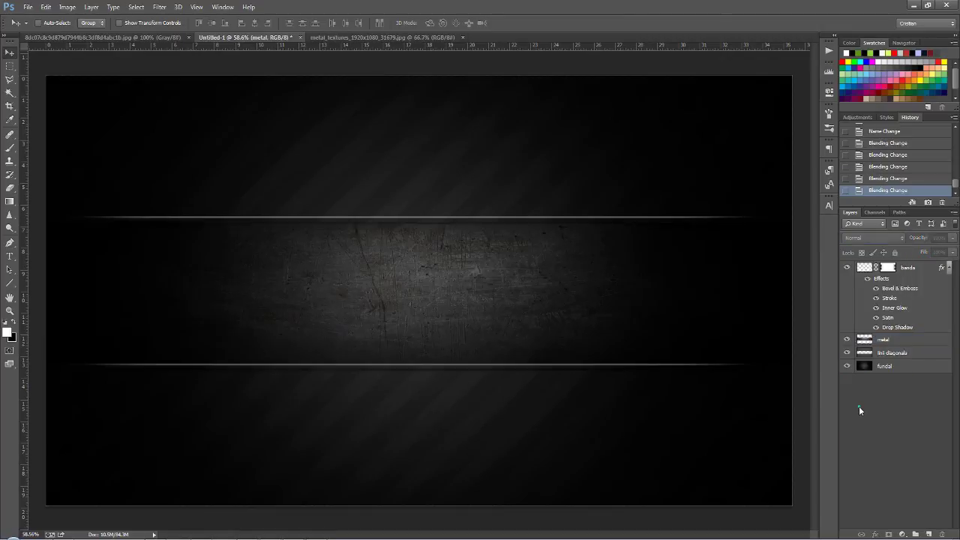
{"action": "left_click", "coordinate": [881, 342]}
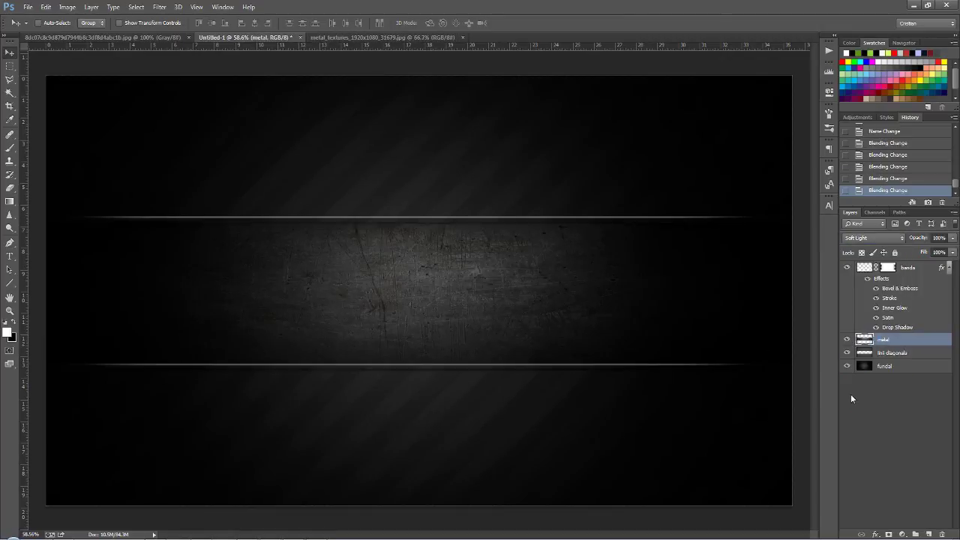
{"action": "left_click", "coordinate": [883, 413]}
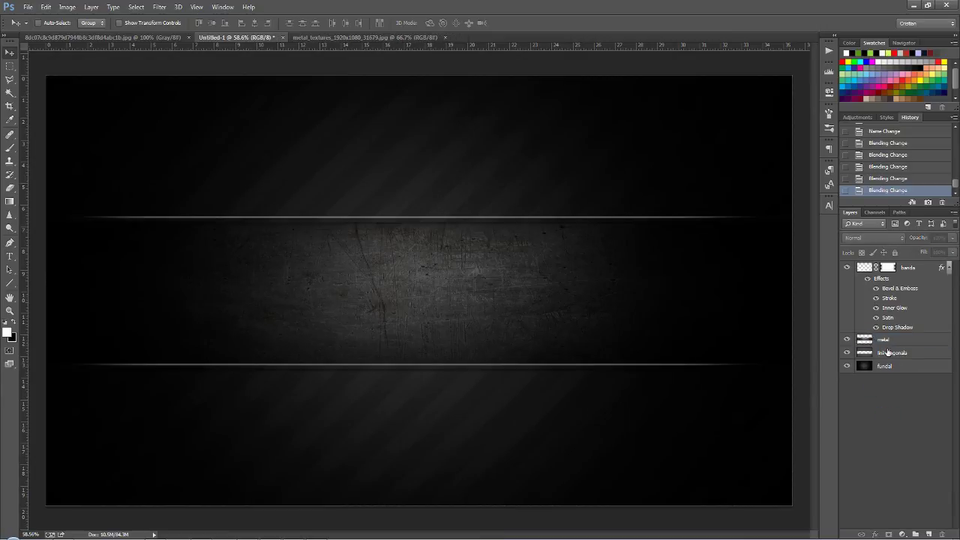
{"action": "left_click", "coordinate": [886, 339]}
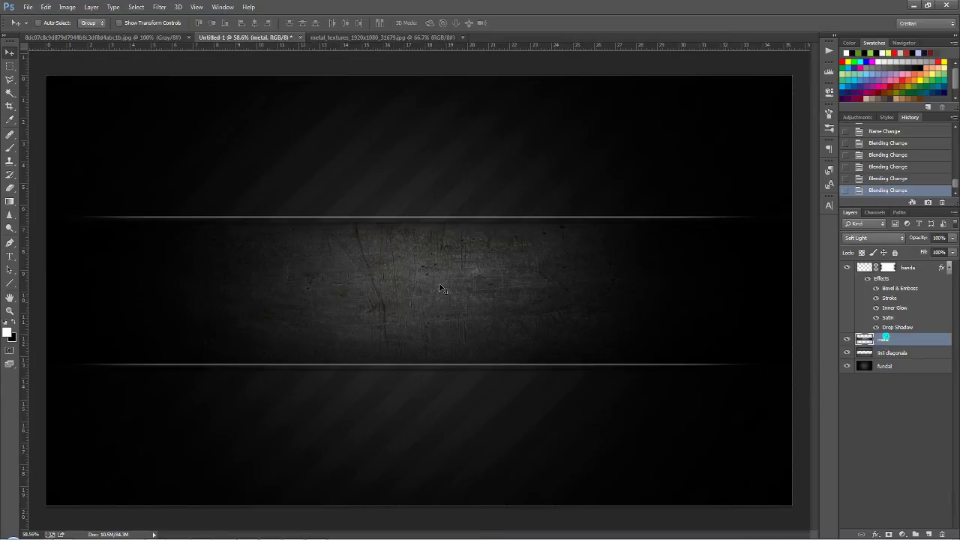
Apply a Curves S-curve to the metal layer, lifting highlights and lowering shadows
{"action": "left_click", "coordinate": [67, 7]}
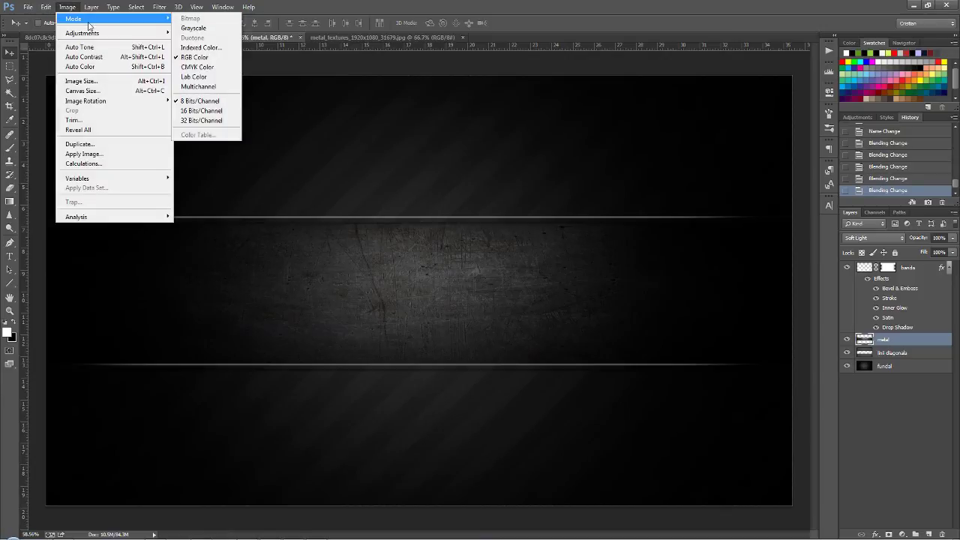
{"action": "mouse_move", "coordinate": [83, 33]}
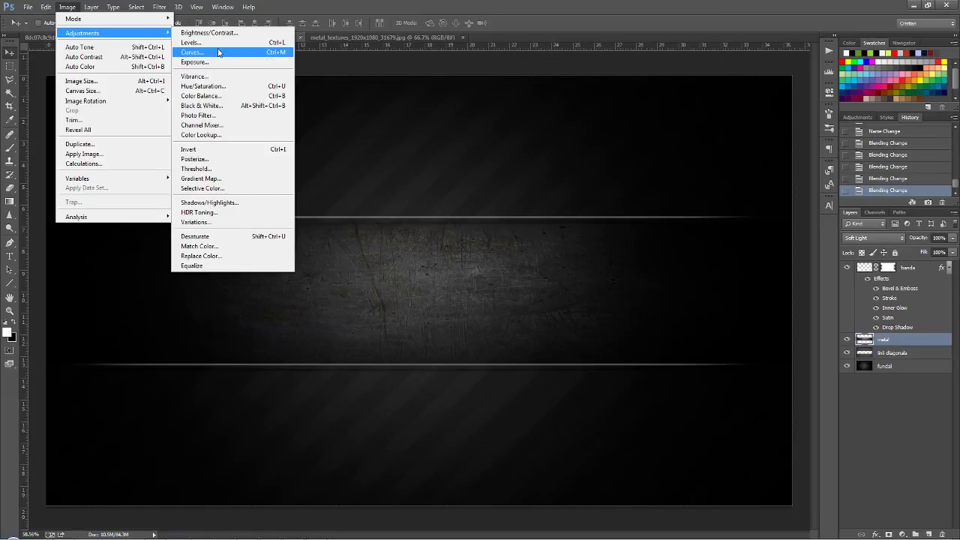
{"action": "left_click", "coordinate": [219, 52]}
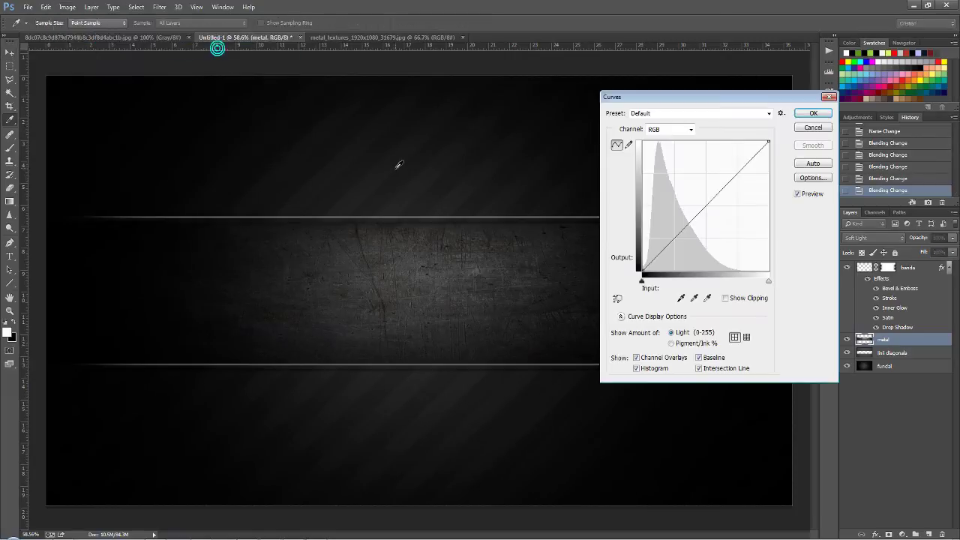
{"action": "left_click_drag", "start_coordinate": [742, 168], "coordinate": [739, 159]}
{"action": "left_click_drag", "start_coordinate": [663, 255], "coordinate": [665, 258]}
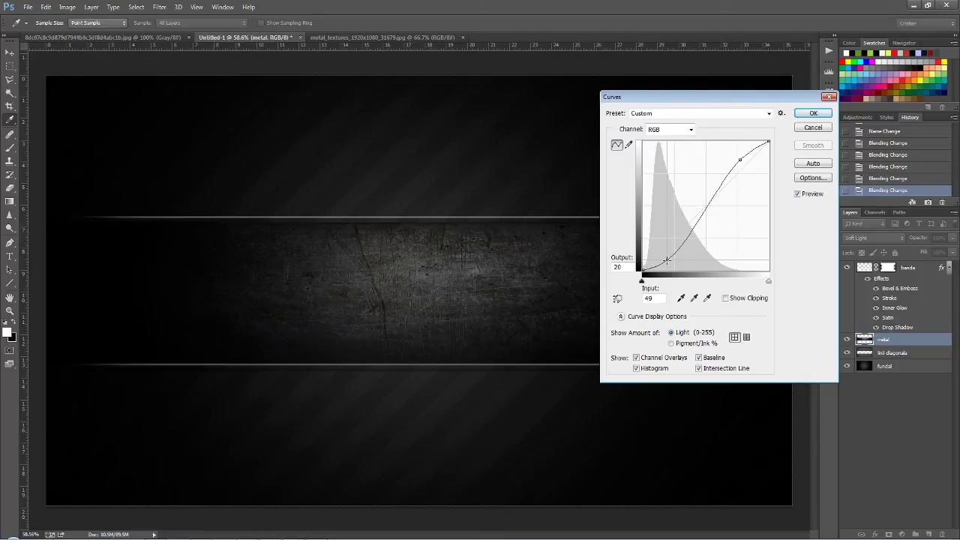
{"action": "left_click_drag", "start_coordinate": [667, 259], "coordinate": [668, 261]}
{"action": "left_click_drag", "start_coordinate": [743, 159], "coordinate": [734, 157]}
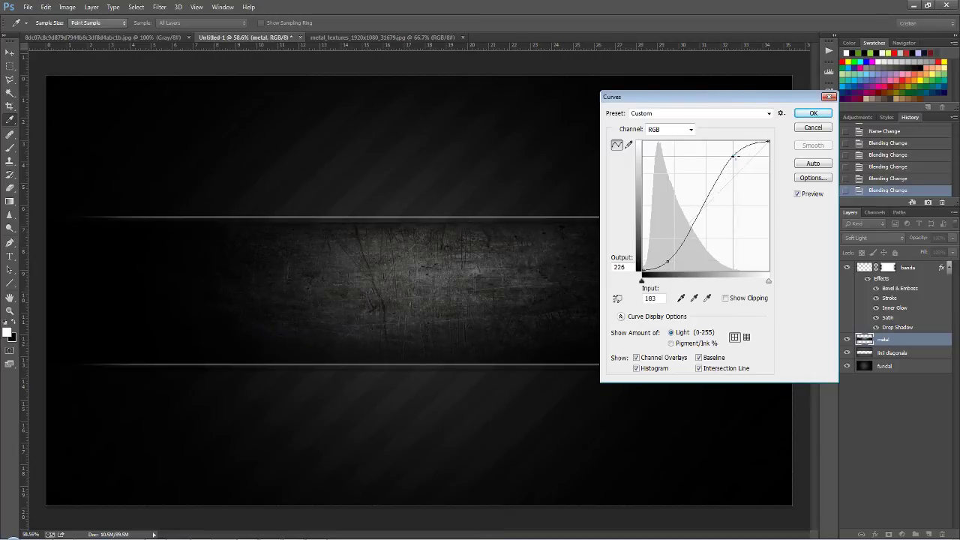
{"action": "left_click_drag", "start_coordinate": [670, 261], "coordinate": [669, 262]}
{"action": "left_click", "coordinate": [810, 113]}
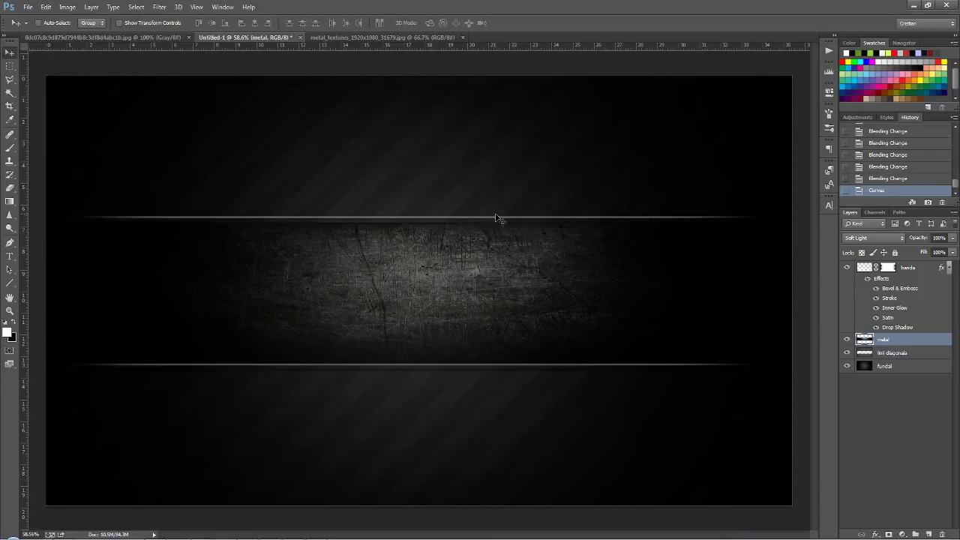
Group the banda, metal, linii diagonale and fundal layers, and name the group 'fundal'
{"action": "left_click", "coordinate": [886, 448]}
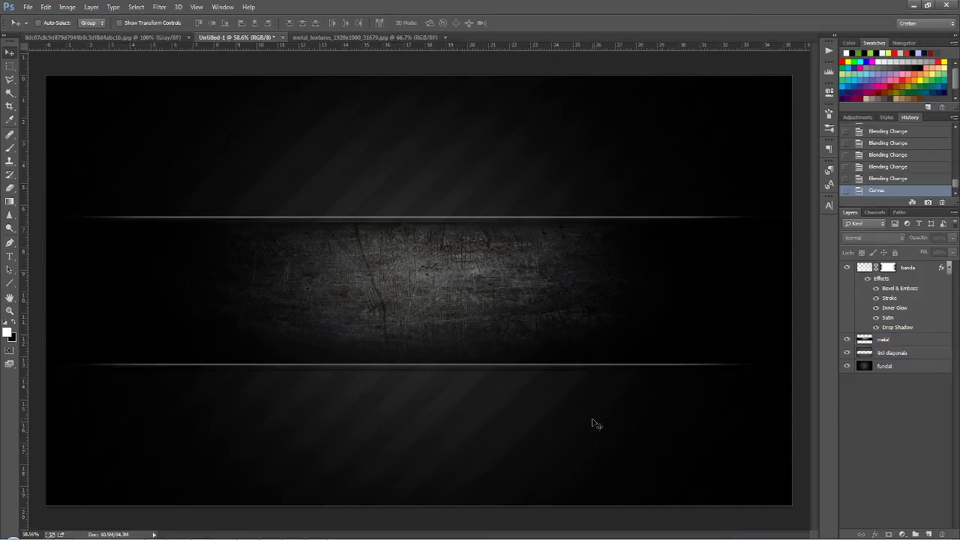
{"action": "scroll", "coordinate": [275, 286], "scroll_direction": "down", "scroll_amount": 1}
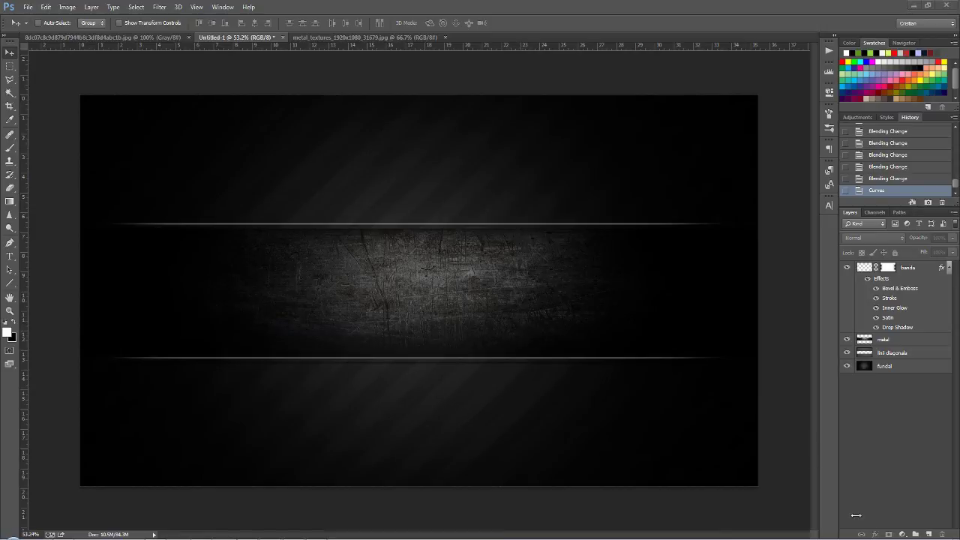
{"action": "left_click", "coordinate": [909, 267]}
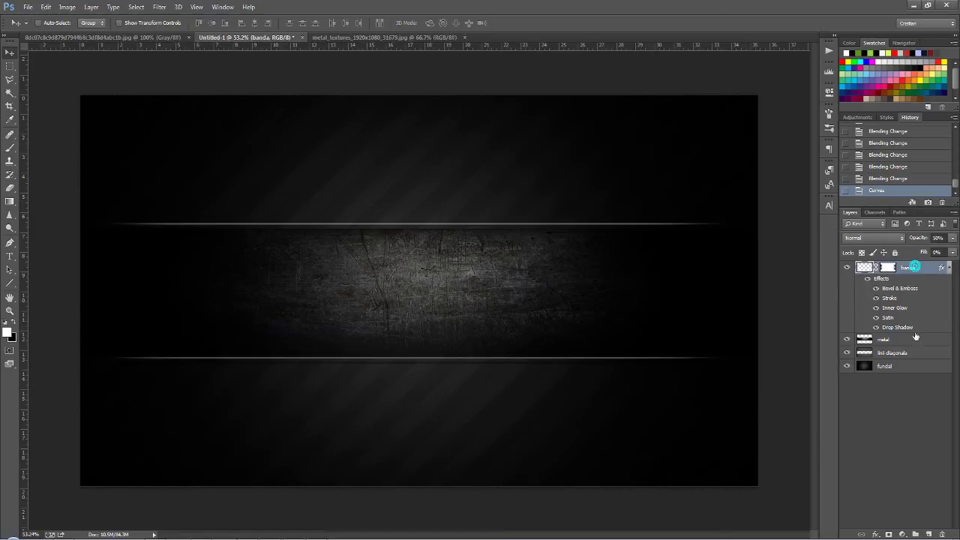
{"action": "left_click", "coordinate": [890, 365], "text": "ctrl"}
{"action": "left_click", "coordinate": [891, 339], "text": "shift"}
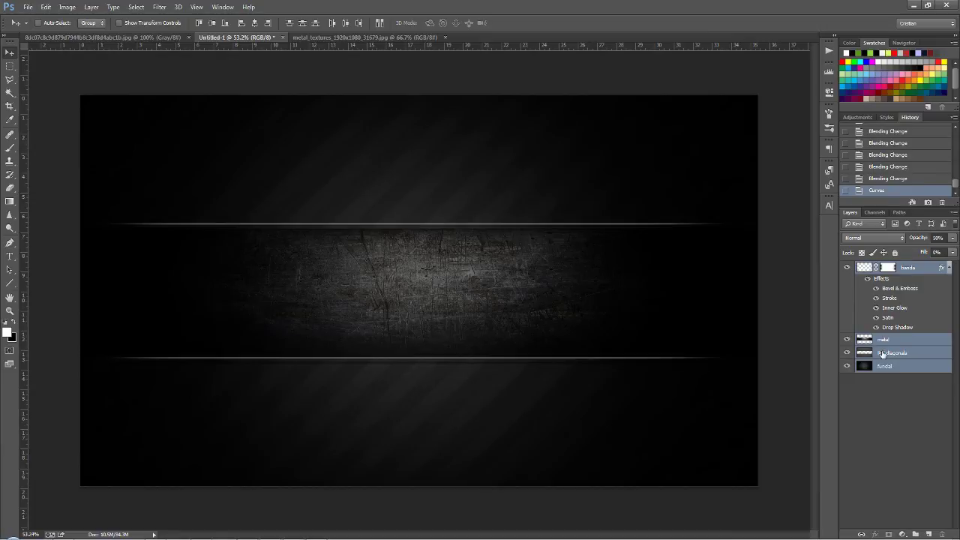
{"action": "key", "text": "ctrl+g"}
{"action": "double_click", "coordinate": [887, 268]}
{"action": "type", "text": "fund"}
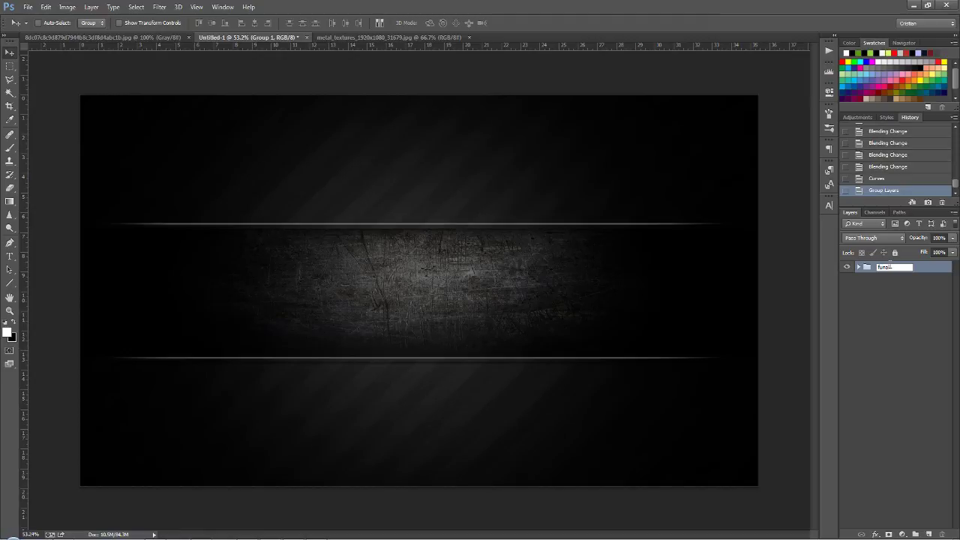
{"action": "left_click", "coordinate": [906, 342]}
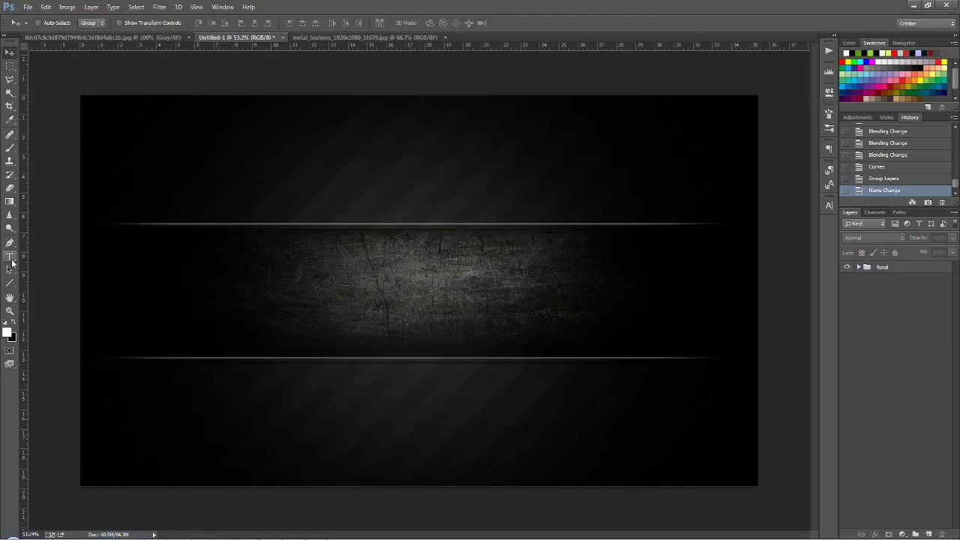
Draw a five-sided polygon and move it onto the left end of the metal band
{"action": "left_click", "coordinate": [10, 283]}
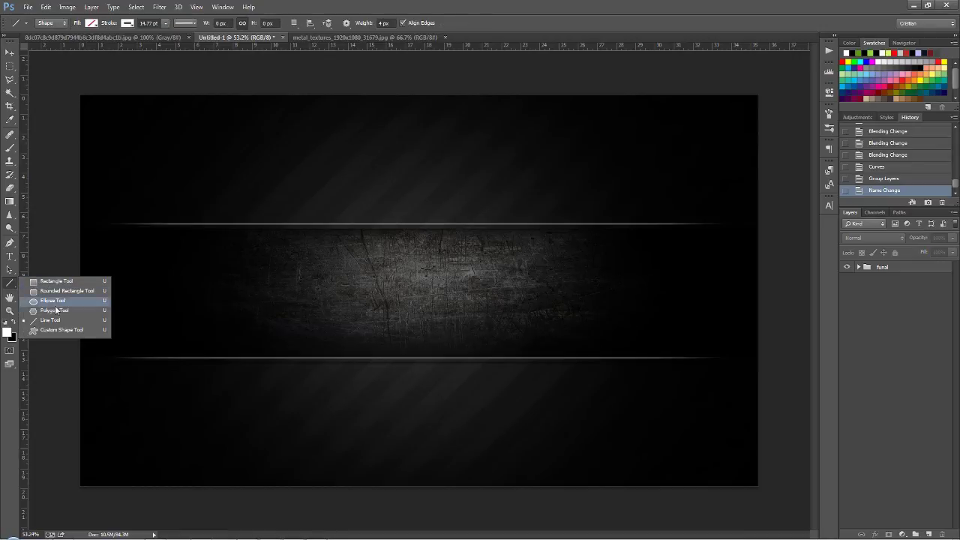
{"action": "left_click", "coordinate": [55, 310]}
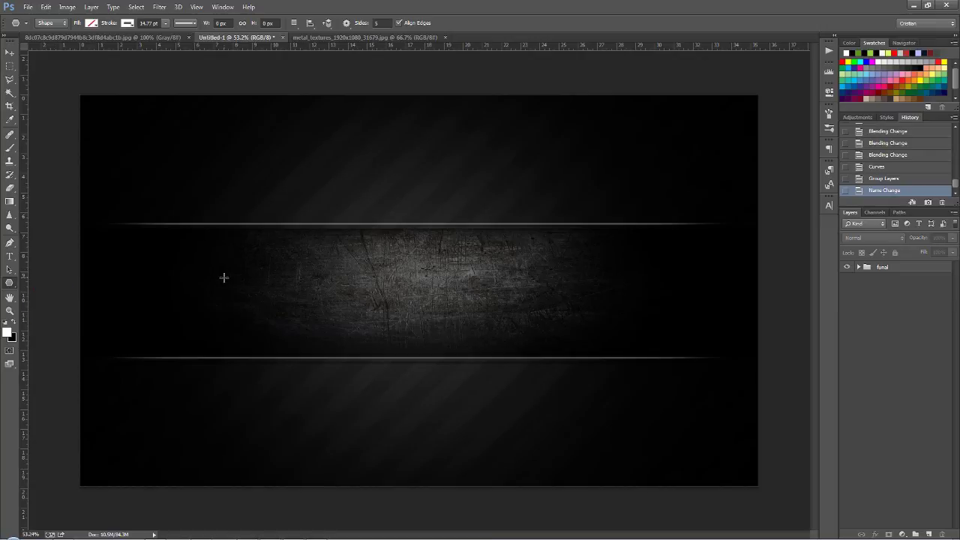
{"action": "left_click_drag", "start_coordinate": [212, 248], "coordinate": [268, 297]}
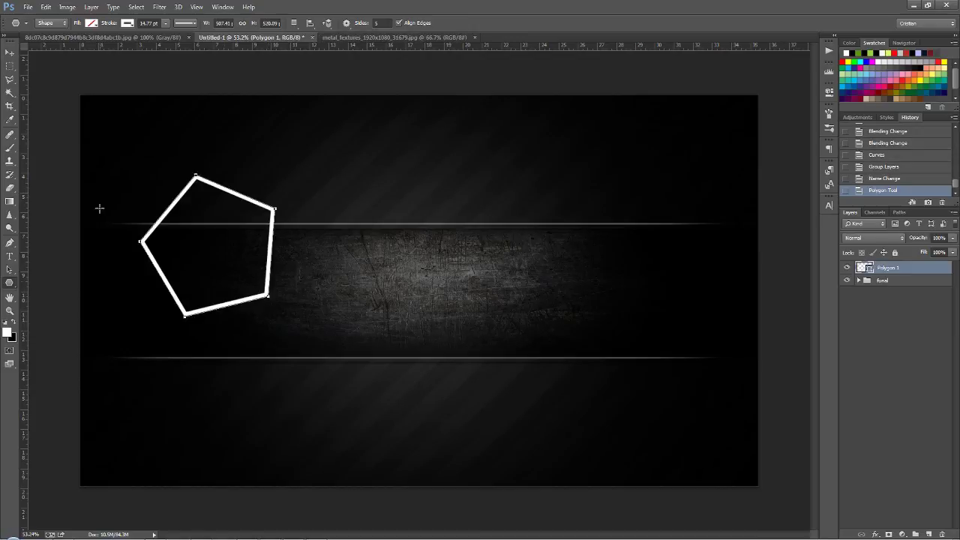
{"action": "left_click", "coordinate": [10, 52]}
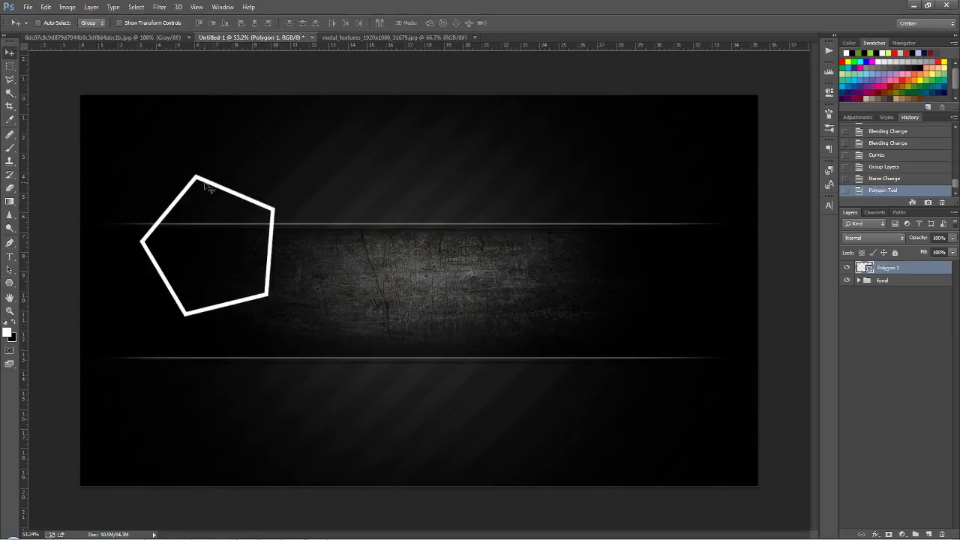
{"action": "left_click_drag", "start_coordinate": [208, 189], "coordinate": [233, 235]}
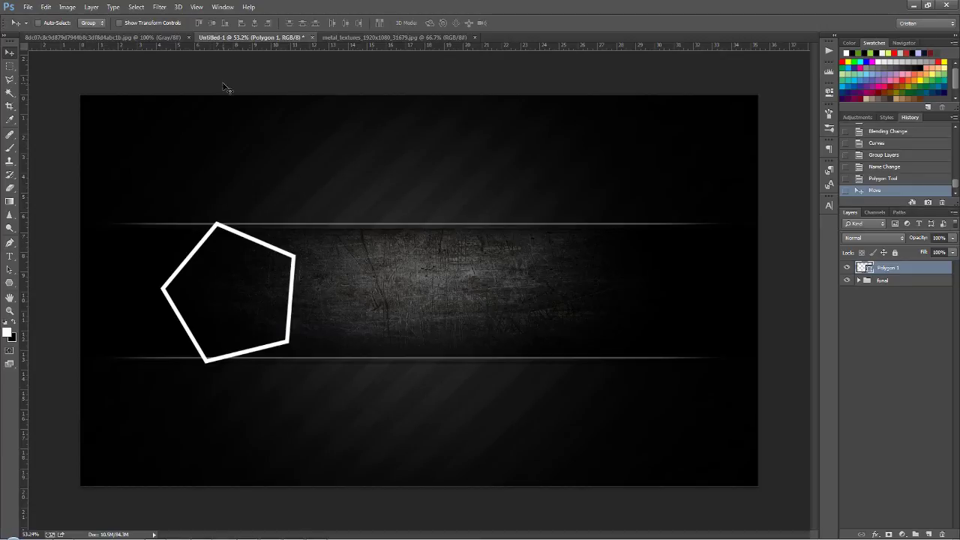
Set the pentagon's fill colour to solid white
{"action": "left_click", "coordinate": [10, 283]}
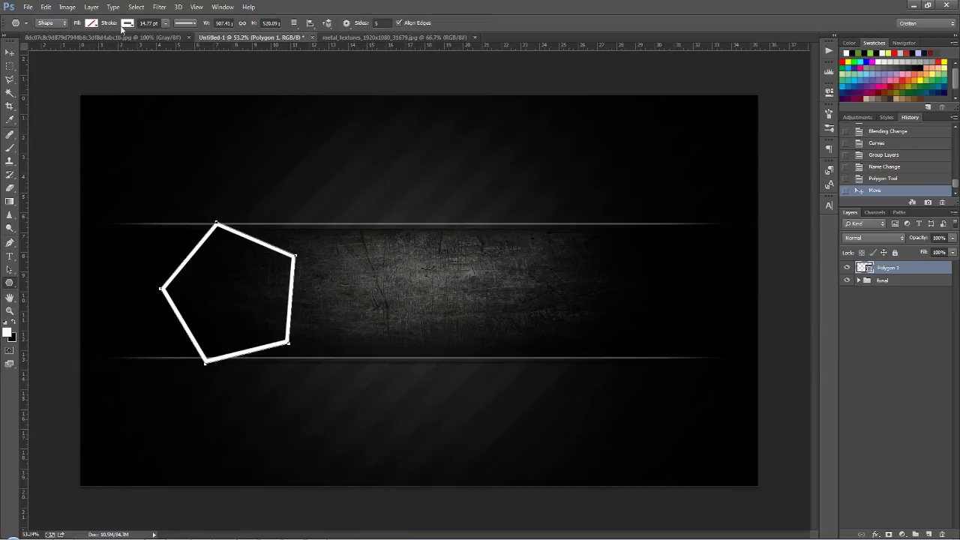
{"action": "left_click", "coordinate": [95, 24]}
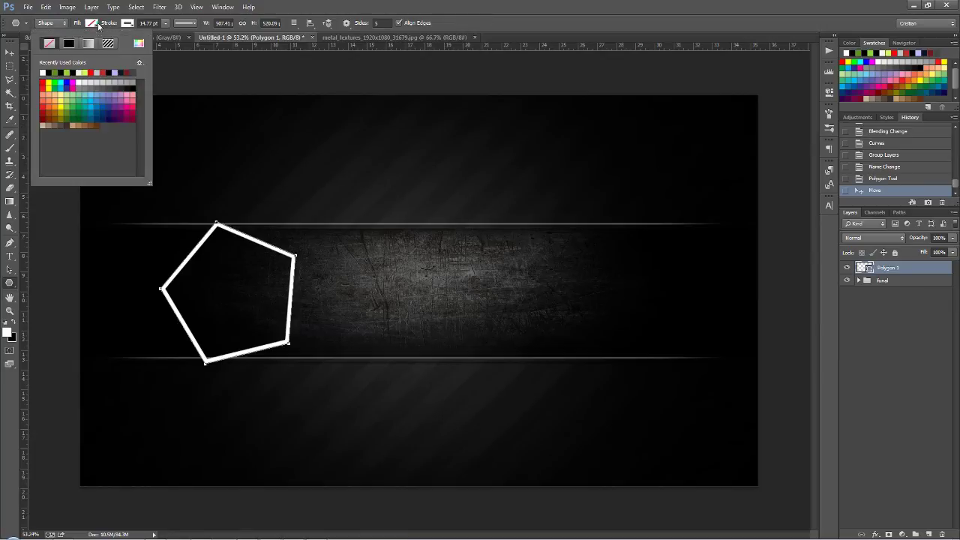
{"action": "left_click", "coordinate": [43, 72]}
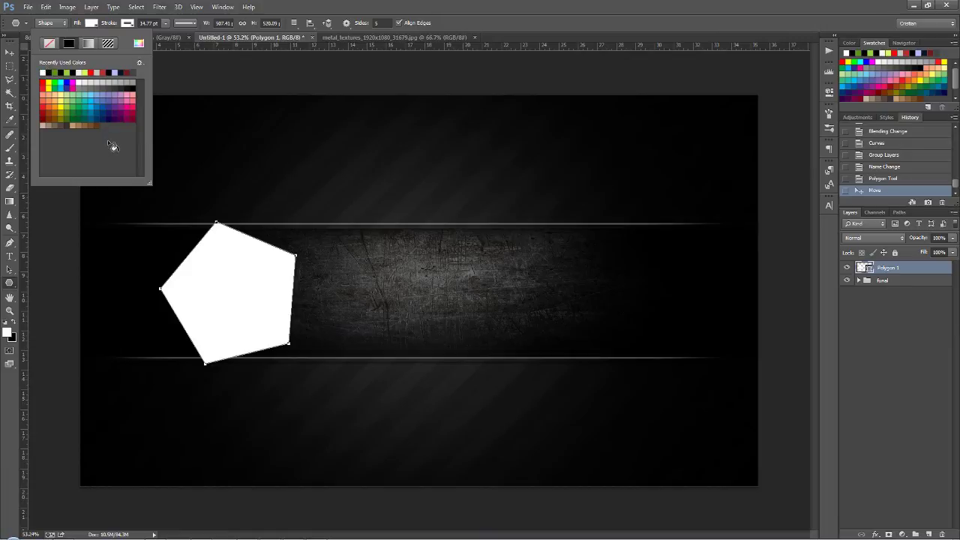
{"action": "left_click", "coordinate": [472, 14]}
{"action": "left_click", "coordinate": [10, 53]}
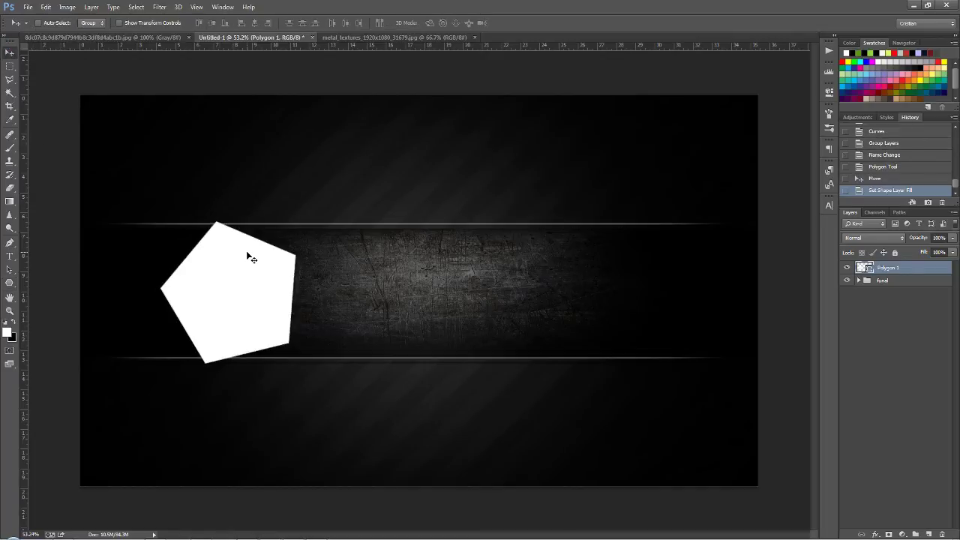
Scale the pentagon to about 90%, rotate it roughly eleven degrees, and position it
{"action": "key", "text": "ctrl+t"}
{"action": "left_click_drag", "start_coordinate": [162, 224], "coordinate": [170, 232]}
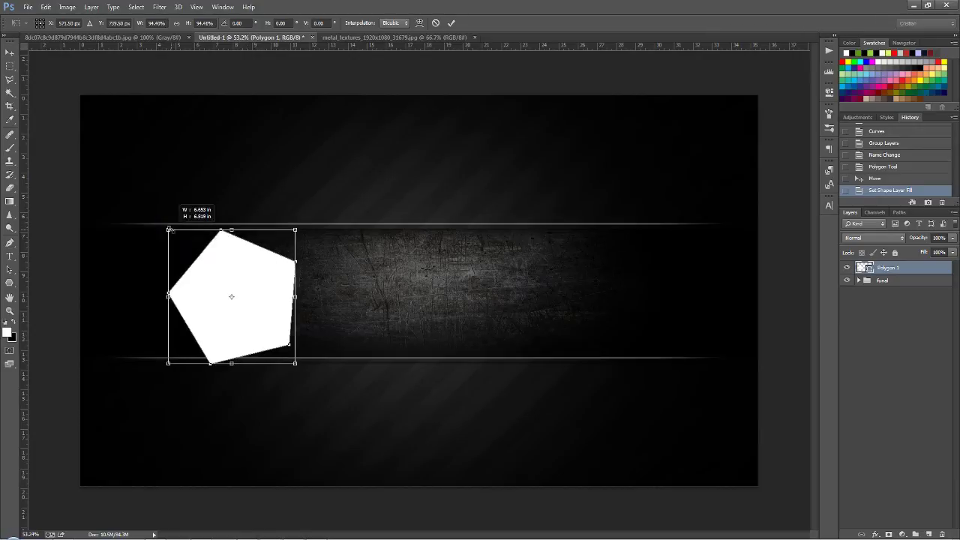
{"action": "left_click_drag", "start_coordinate": [337, 253], "coordinate": [315, 223]}
{"action": "mouse_move", "coordinate": [260, 268]}
{"action": "left_mouse_down"}
{"action": "mouse_move", "coordinate": [309, 262]}
{"action": "mouse_move", "coordinate": [294, 281]}
{"action": "left_mouse_up"}
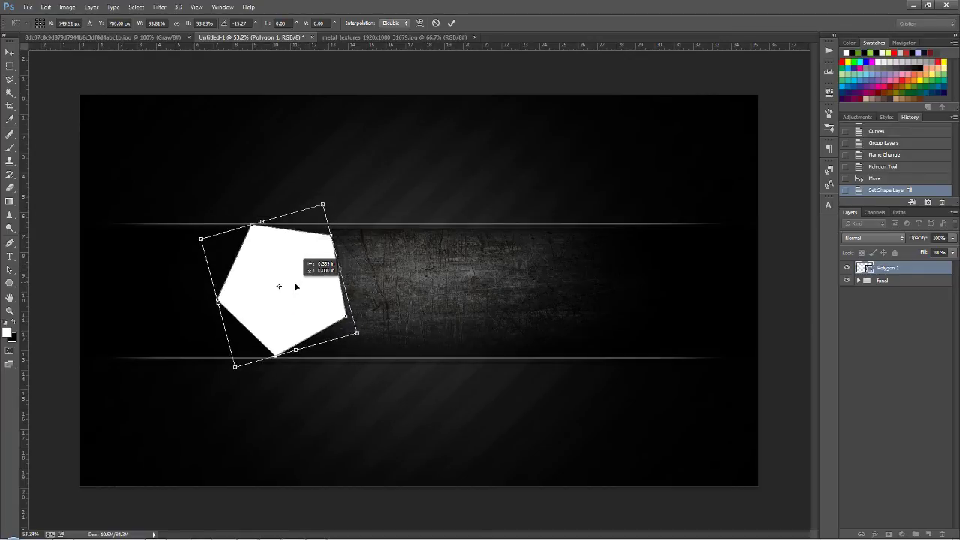
{"action": "left_click_drag", "start_coordinate": [322, 203], "coordinate": [316, 209]}
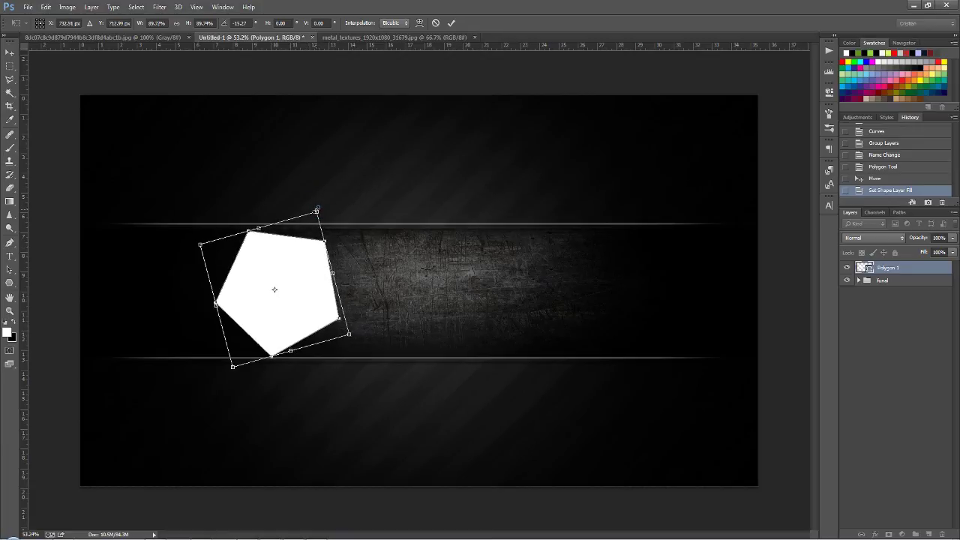
{"action": "key", "text": "Return"}
{"action": "left_click_drag", "start_coordinate": [287, 289], "coordinate": [302, 290]}
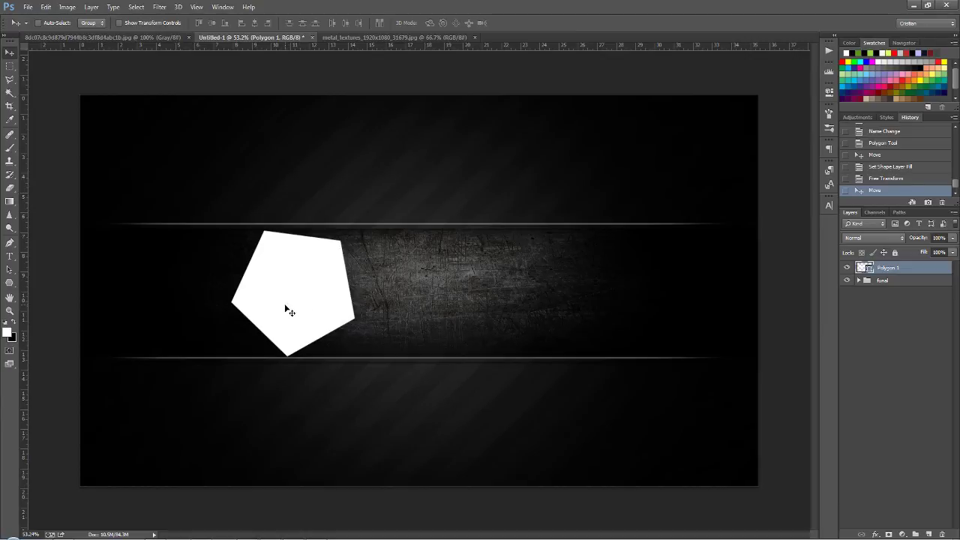
Rasterize Polygon 1, rename it 'rama 1', and load its outline as a selection
{"action": "right_click", "coordinate": [884, 269]}
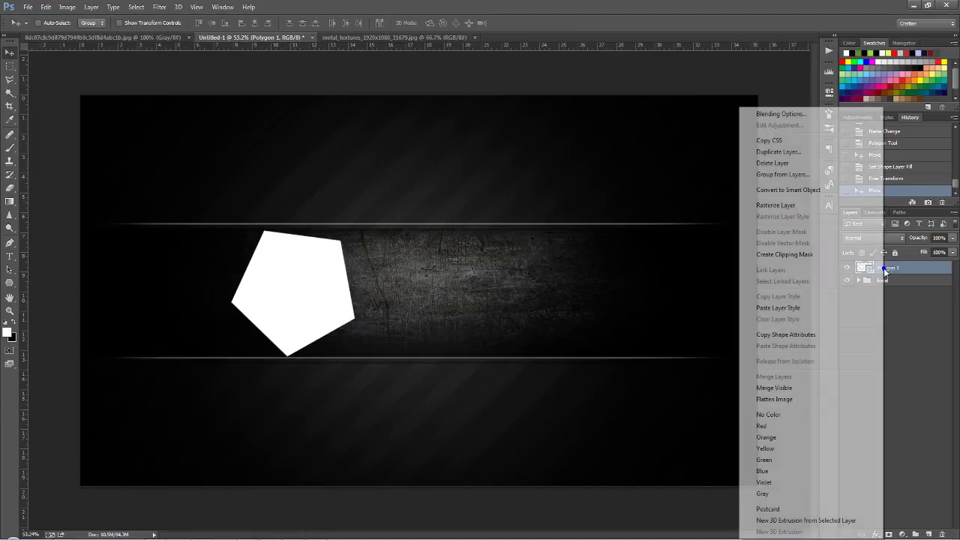
{"action": "left_click", "coordinate": [772, 204]}
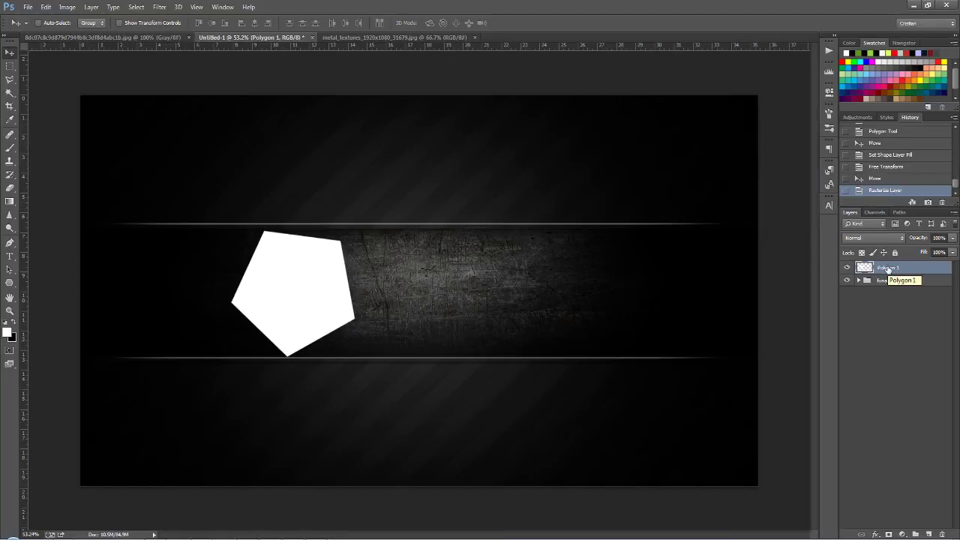
{"action": "double_click", "coordinate": [888, 267]}
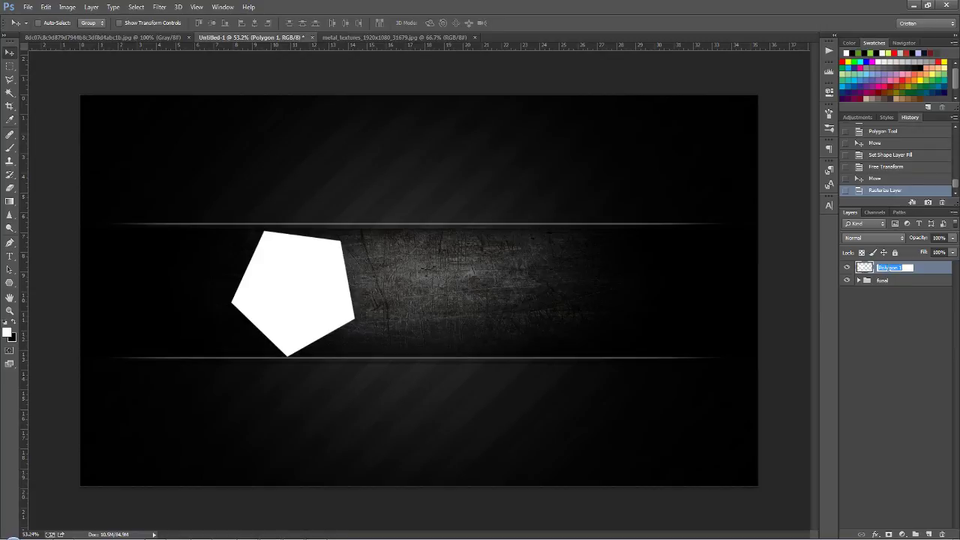
{"action": "type", "text": "re"}
{"action": "key", "text": "Return"}
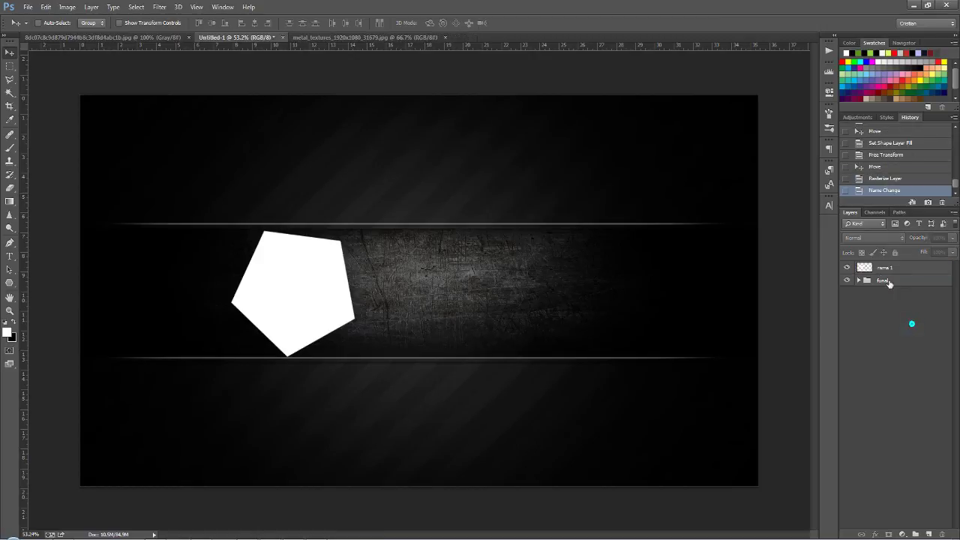
{"action": "left_click", "coordinate": [867, 270], "text": "ctrl"}
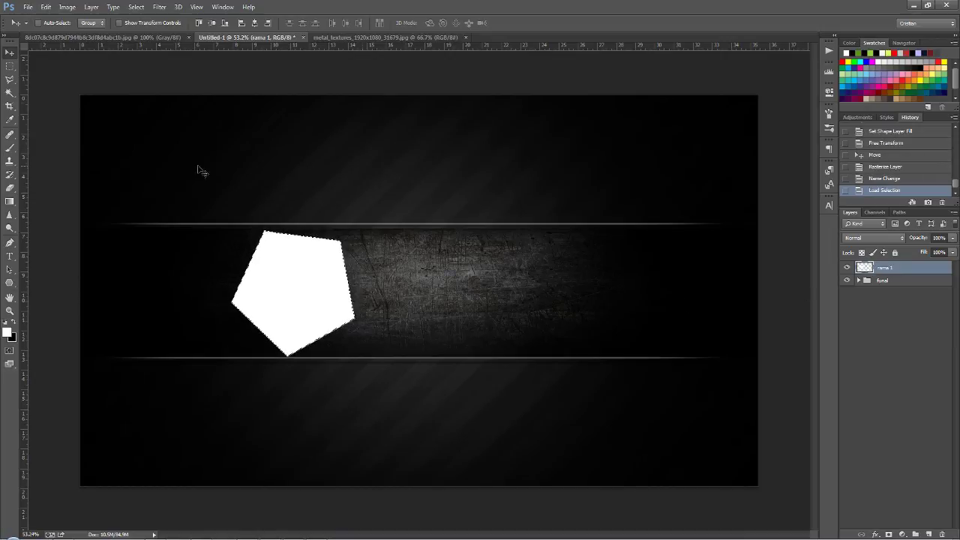
Contract the selection by 15 px, delete the interior to leave a frame, and add a layer
{"action": "left_click", "coordinate": [135, 7]}
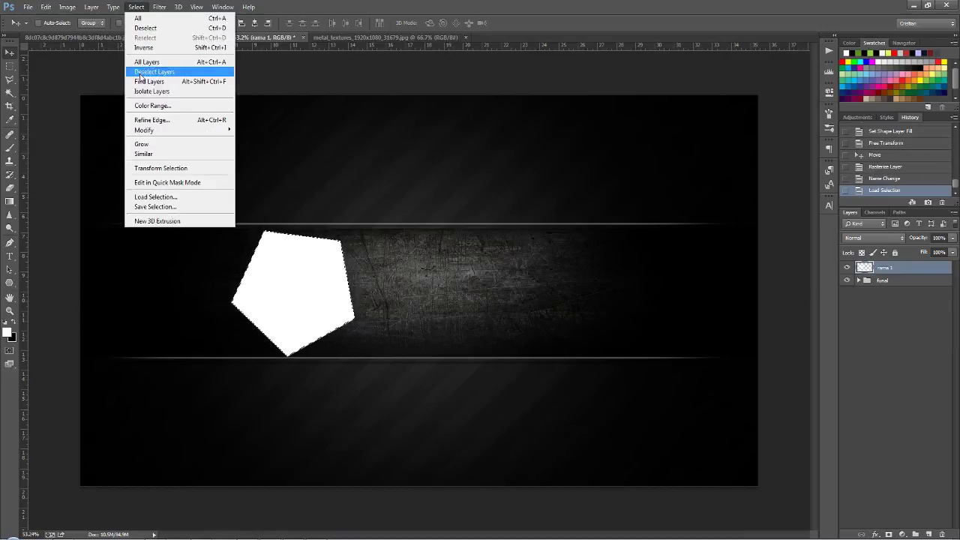
{"action": "mouse_move", "coordinate": [144, 129]}
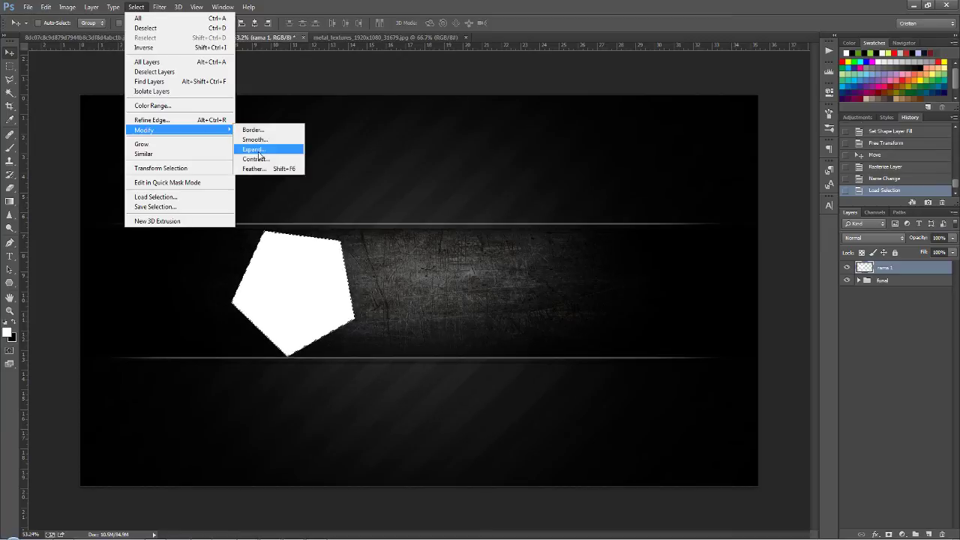
{"action": "left_click", "coordinate": [255, 159]}
{"action": "type", "text": "15"}
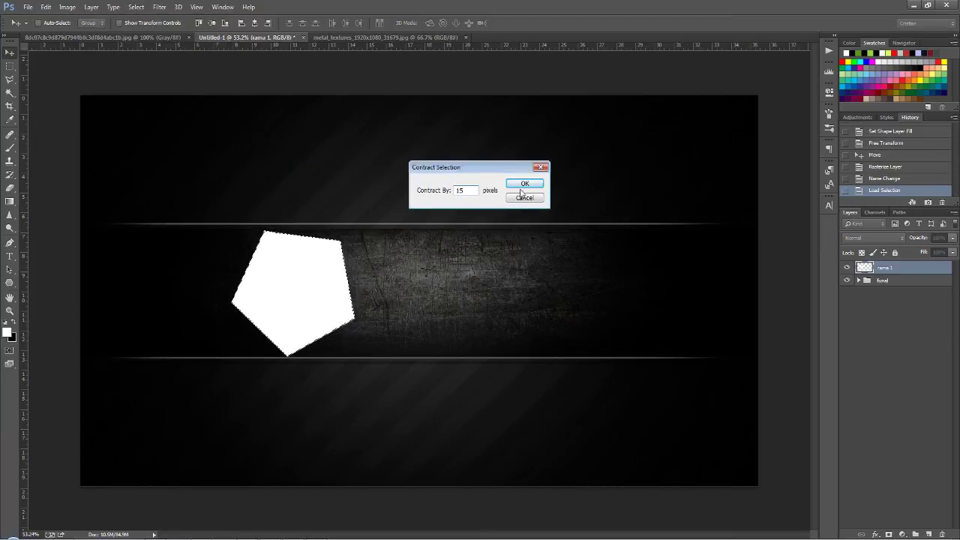
{"action": "left_click", "coordinate": [525, 184]}
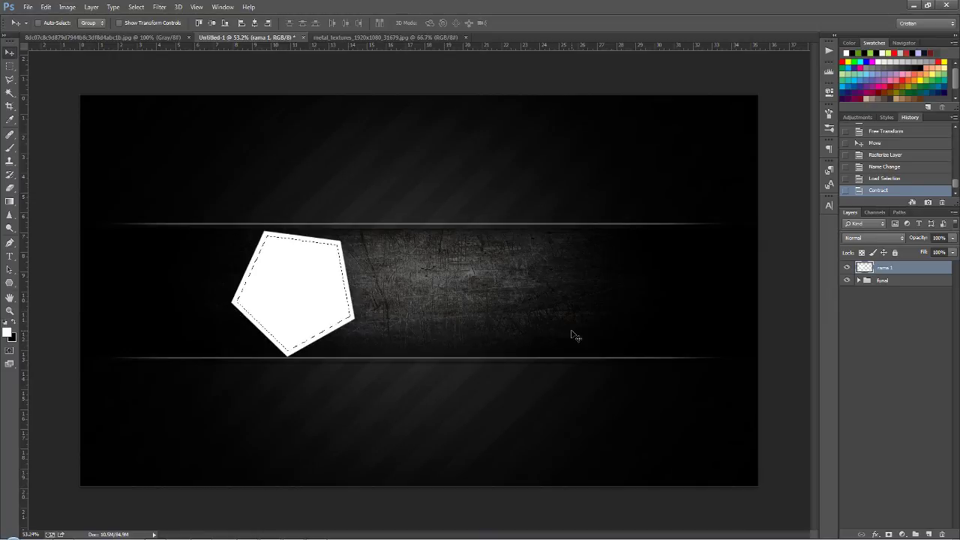
{"action": "key", "text": "Delete"}
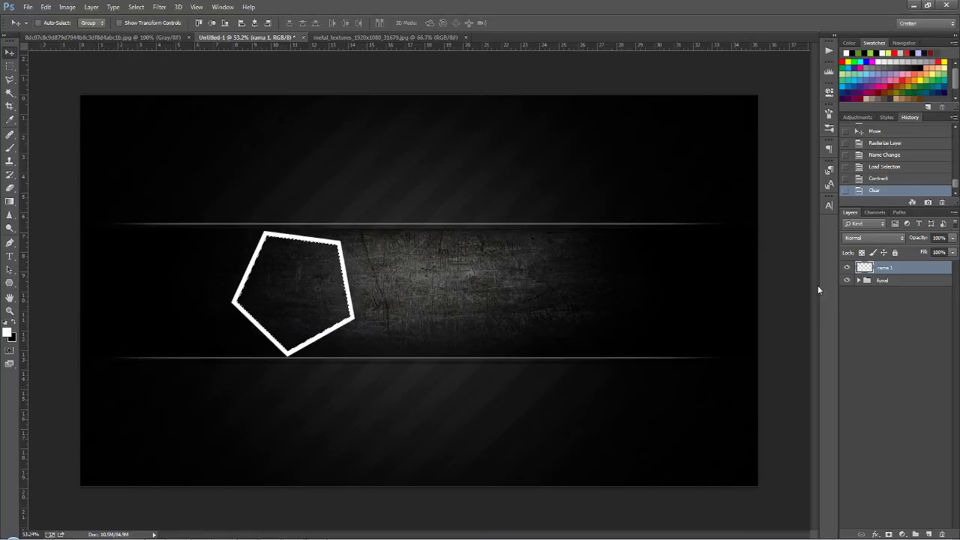
{"action": "left_click", "coordinate": [930, 536]}
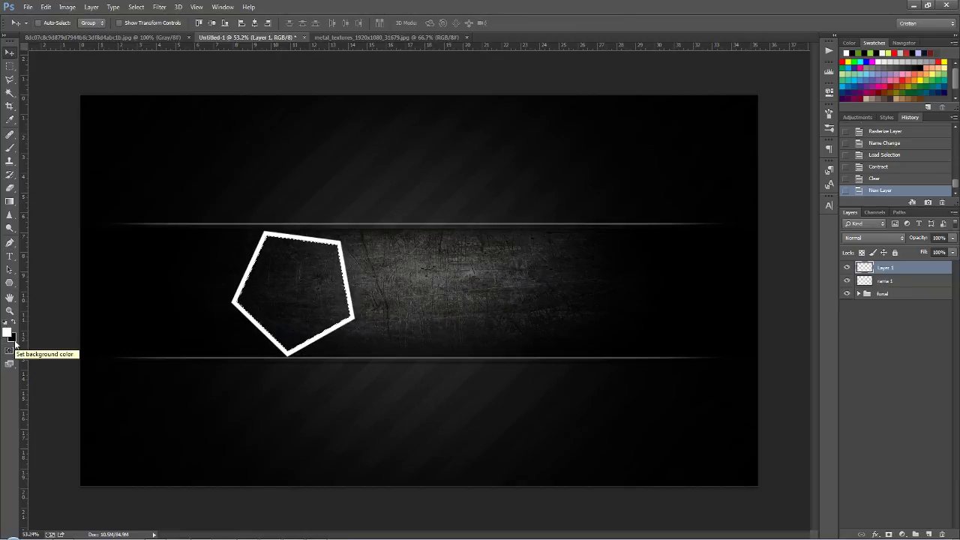
Fill the inner pentagon on the new layer '1', deselect, and select banda in the expanded group
{"action": "key", "text": "ctrl+BackSpace"}
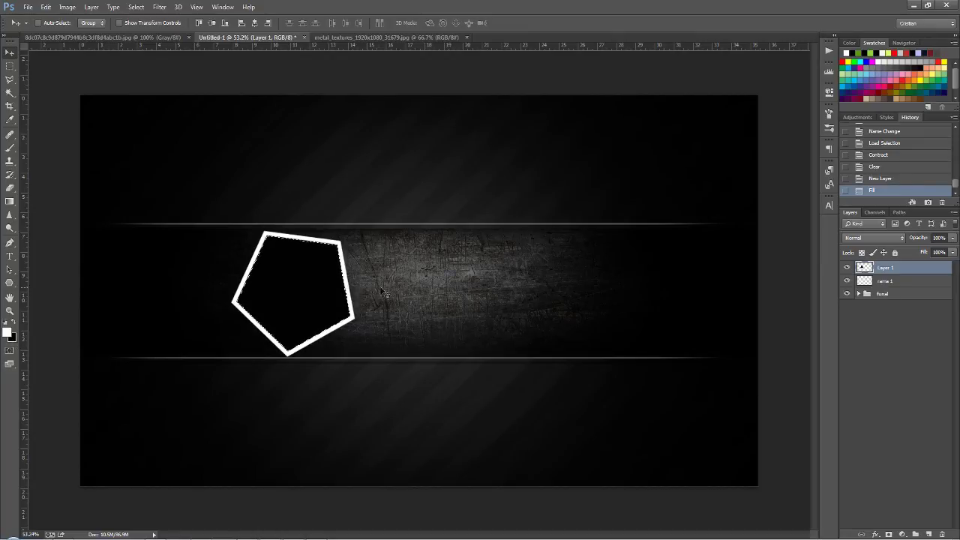
{"action": "double_click", "coordinate": [885, 267]}
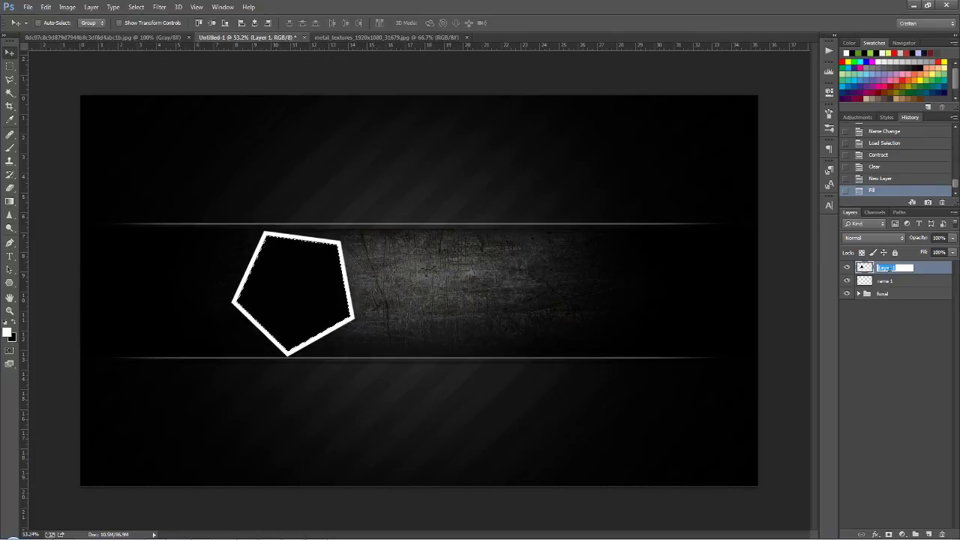
{"action": "type", "text": "s"}
{"action": "key", "text": "Return"}
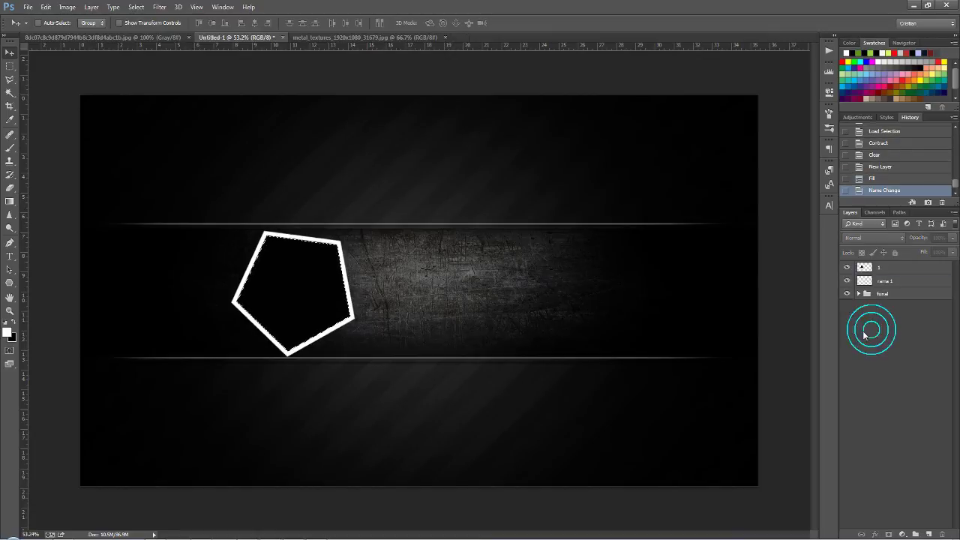
{"action": "key", "text": "ctrl+d"}
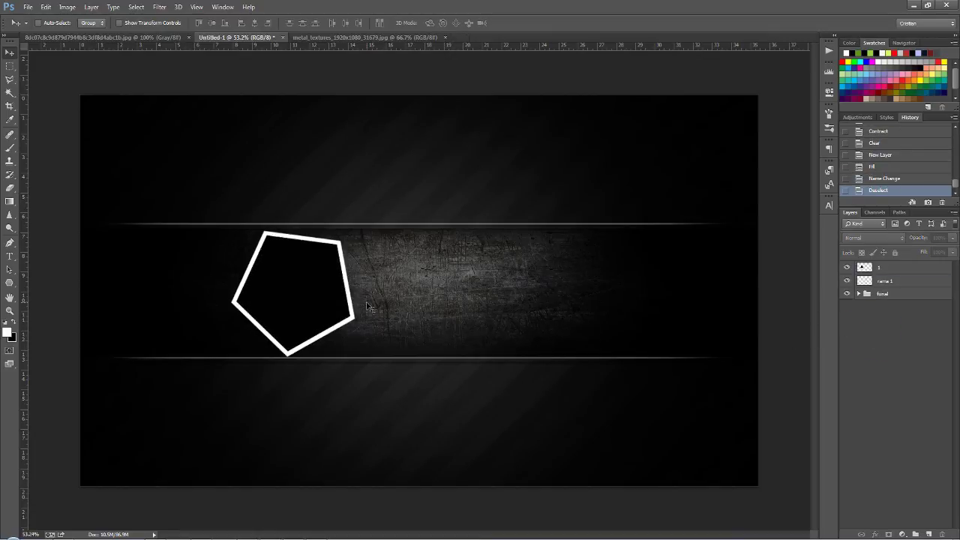
{"action": "left_click", "coordinate": [858, 294]}
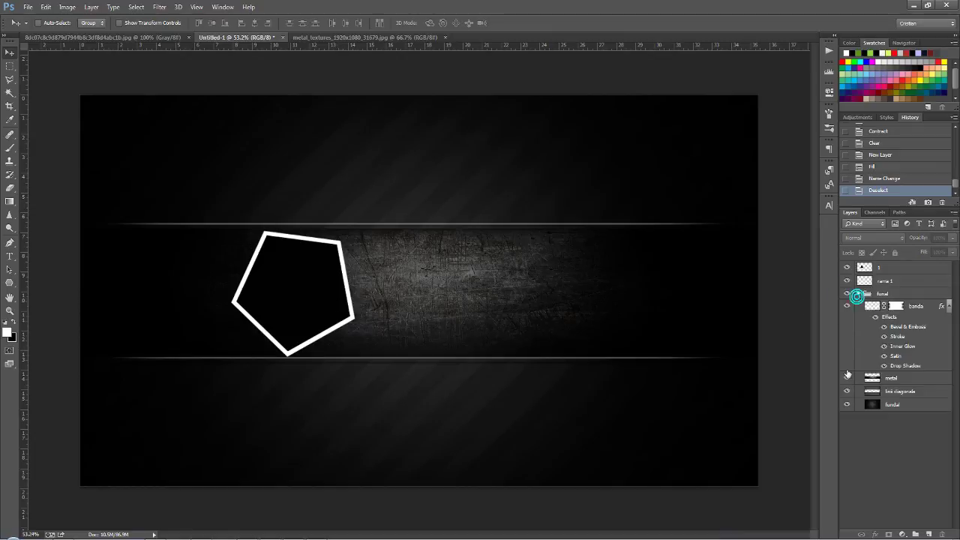
{"action": "left_click", "coordinate": [918, 306]}
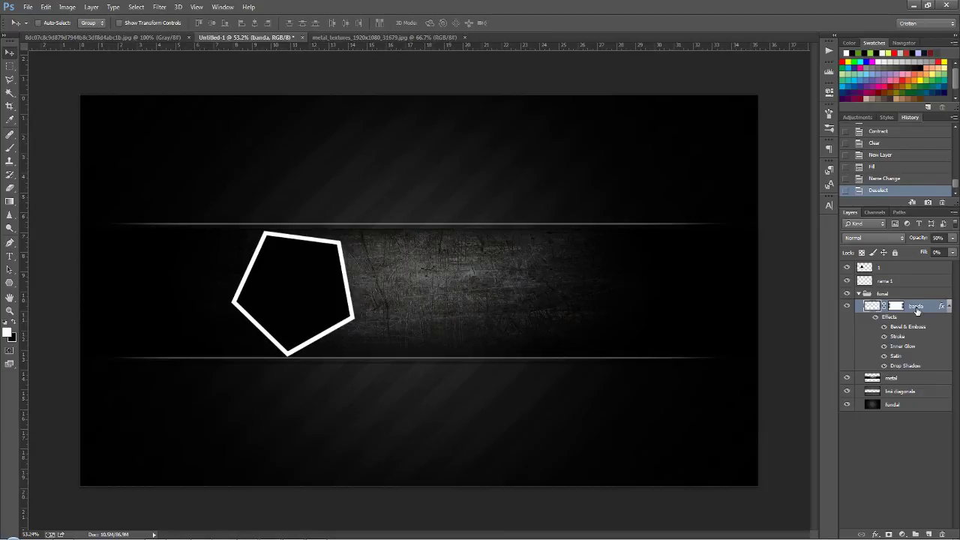
Copy banda's layer style onto rama 1 and rasterize the frame's style
{"action": "right_click", "coordinate": [916, 309]}
{"action": "left_click", "coordinate": [814, 298]}
{"action": "left_click", "coordinate": [879, 439]}
{"action": "left_click", "coordinate": [885, 281]}
{"action": "right_click", "coordinate": [884, 282]}
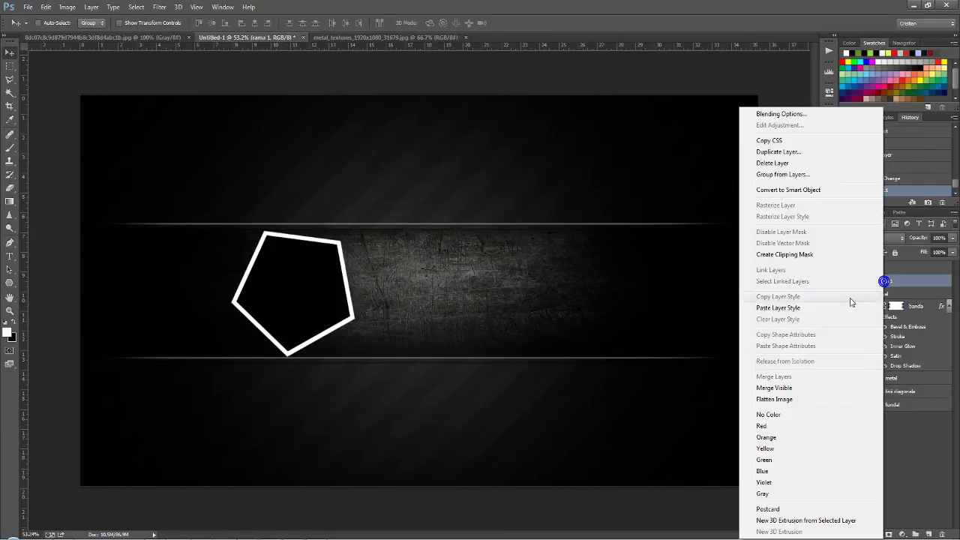
{"action": "left_click", "coordinate": [777, 307]}
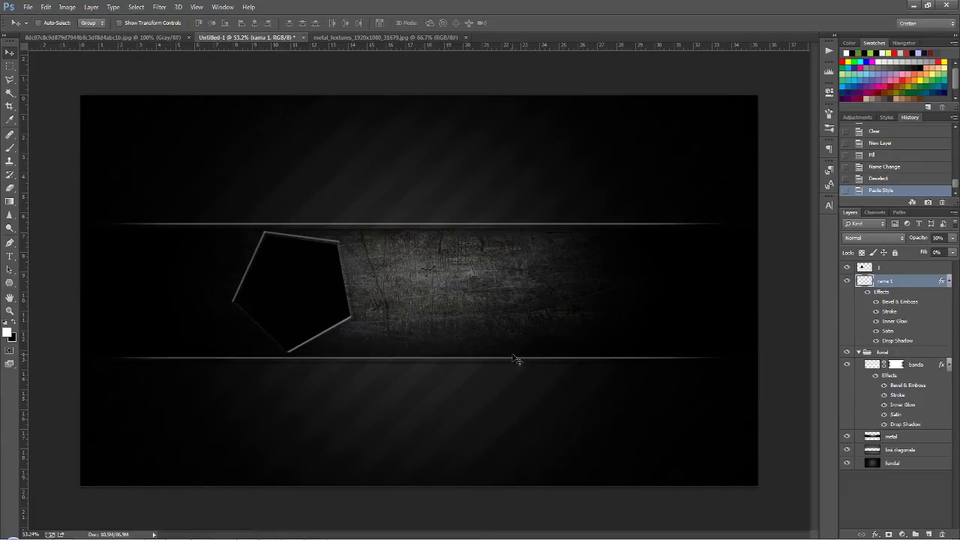
{"action": "left_click", "coordinate": [859, 352]}
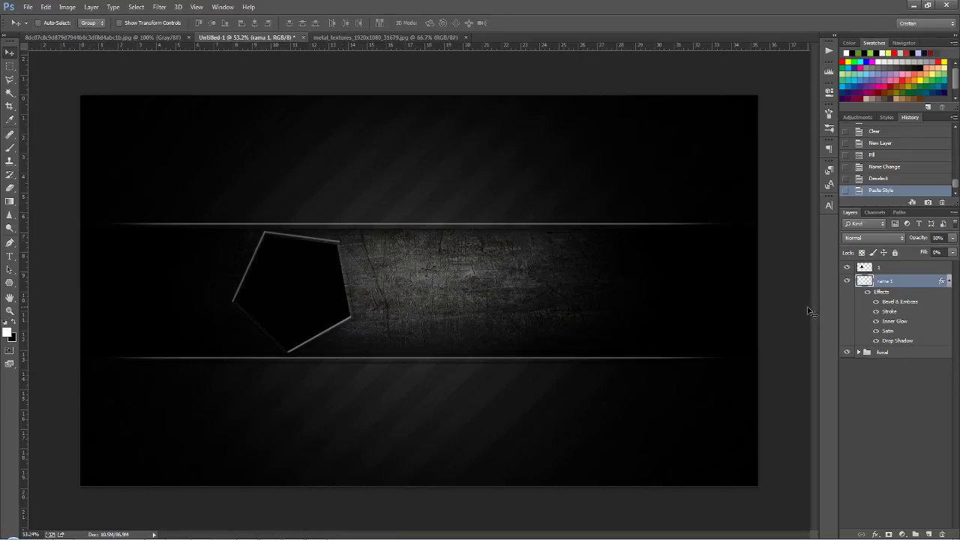
{"action": "right_click", "coordinate": [891, 284]}
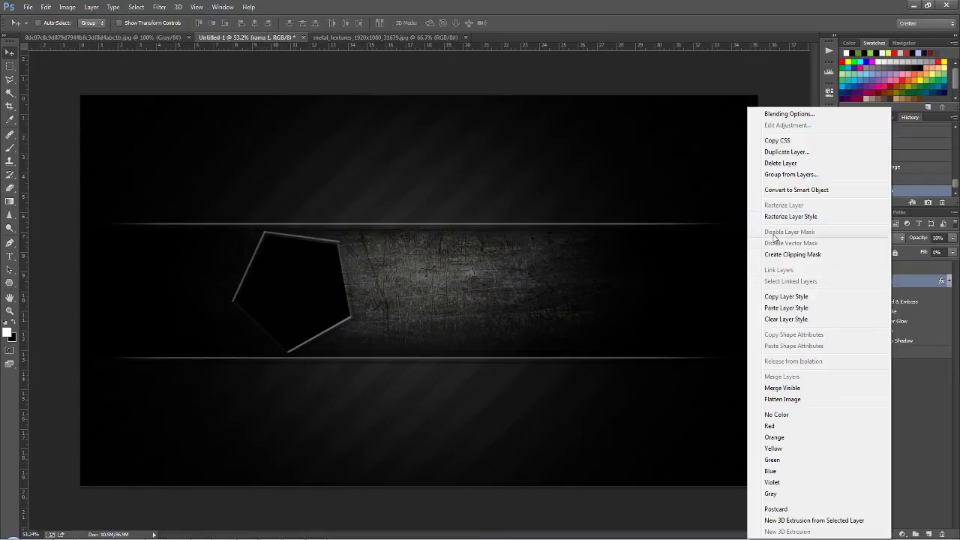
{"action": "left_click", "coordinate": [790, 217]}
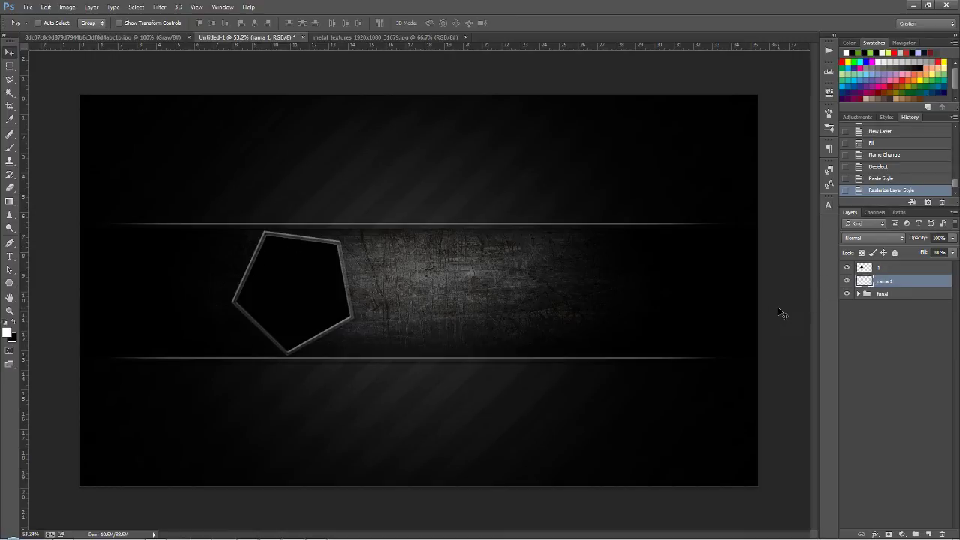
Raise the banda layer's opacity to 100% and rasterize its layer style
{"action": "left_click", "coordinate": [859, 294]}
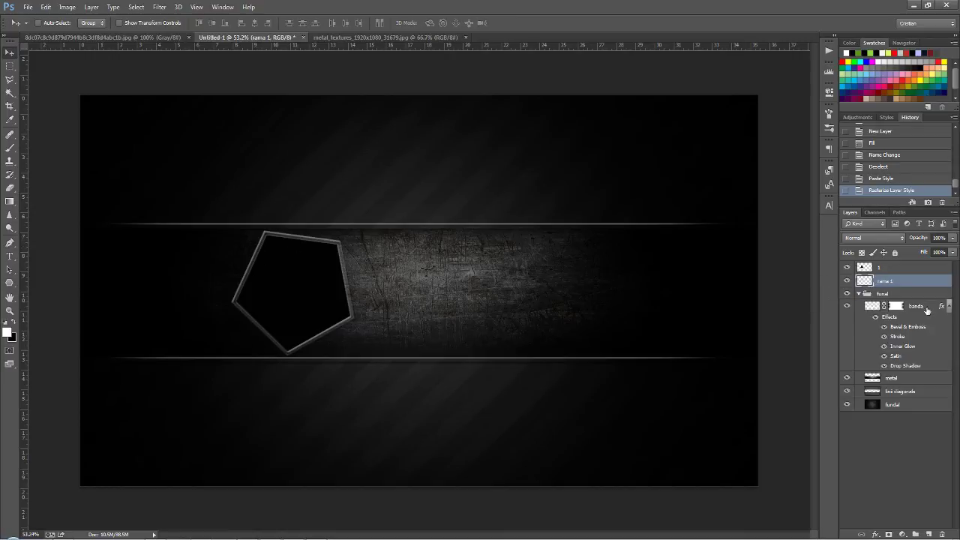
{"action": "left_click", "coordinate": [924, 308]}
{"action": "left_click", "coordinate": [953, 238]}
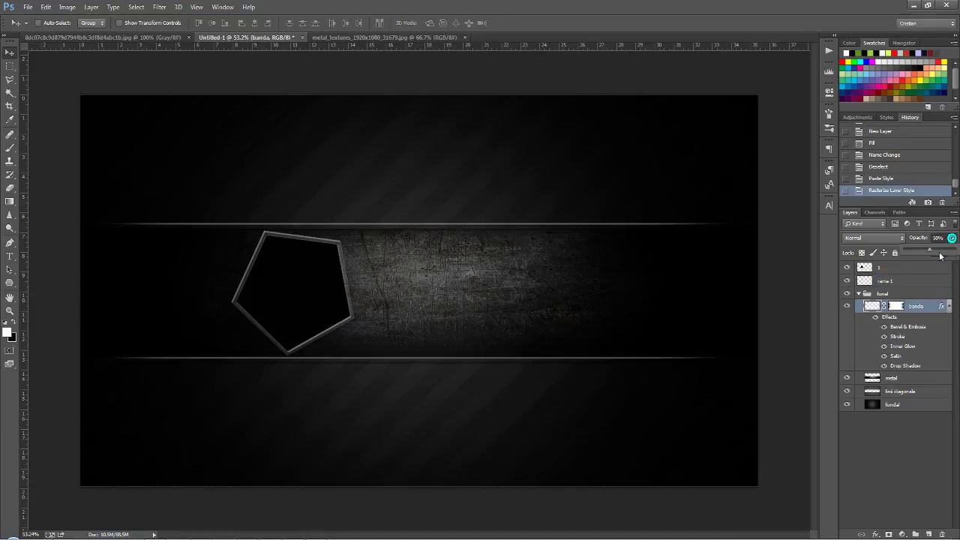
{"action": "left_click_drag", "start_coordinate": [930, 253], "coordinate": [956, 253]}
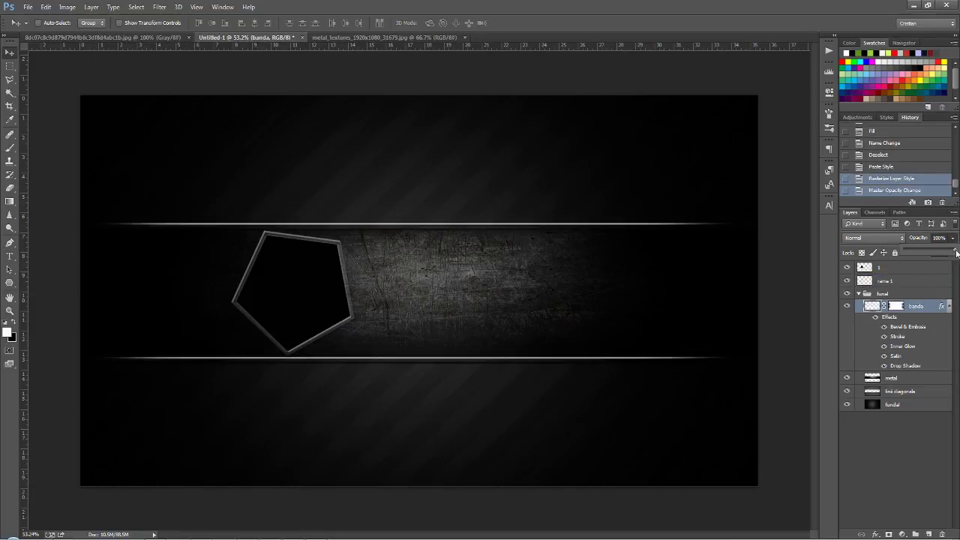
{"action": "right_click", "coordinate": [910, 307]}
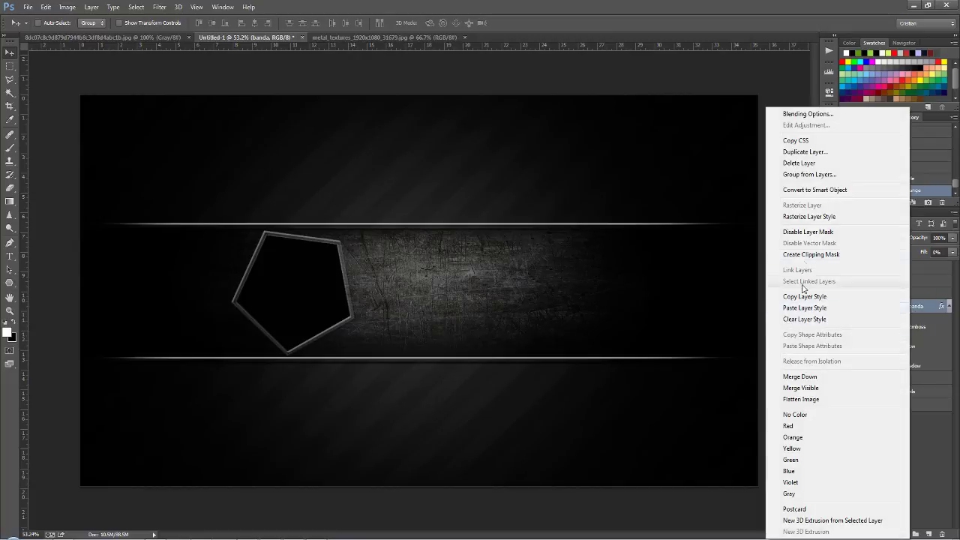
{"action": "left_click", "coordinate": [809, 216]}
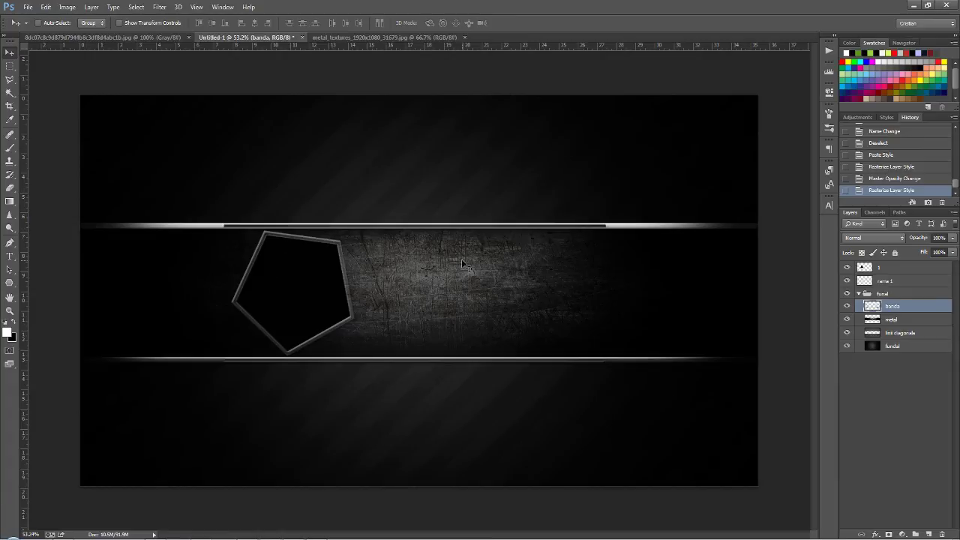
Undo banda's style rasterization, collapse the fundal group, and select rama 1 with layer 1
{"action": "key", "text": "ctrl+z"}
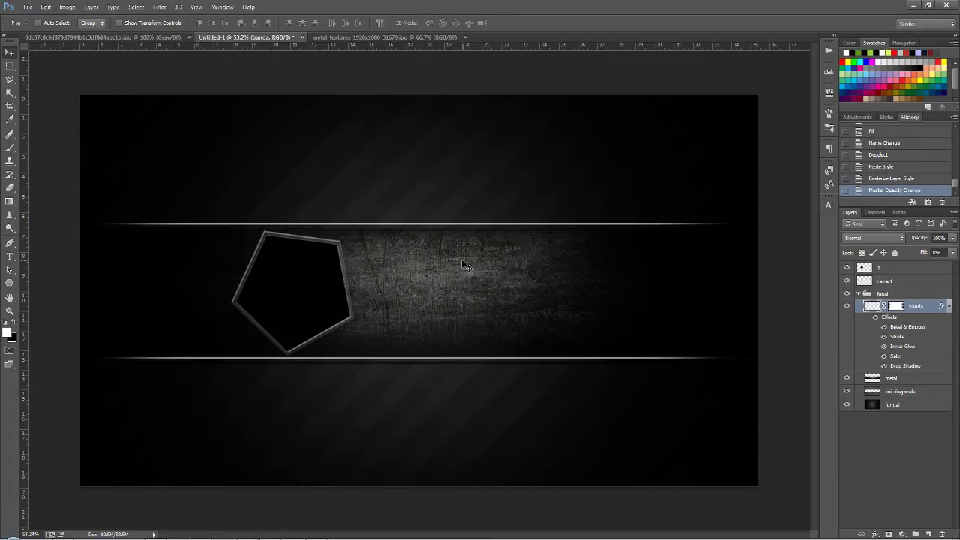
{"action": "left_click", "coordinate": [860, 294]}
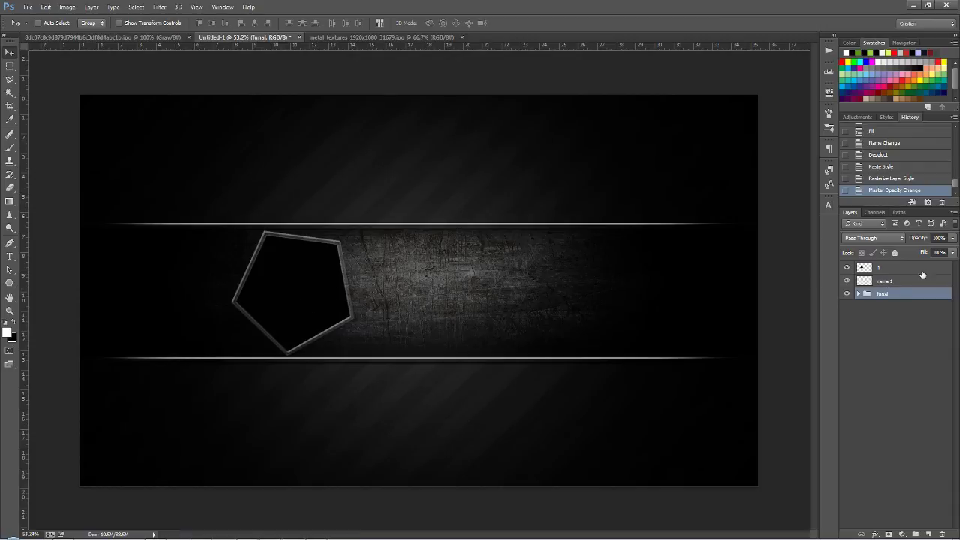
{"action": "left_click", "coordinate": [883, 280]}
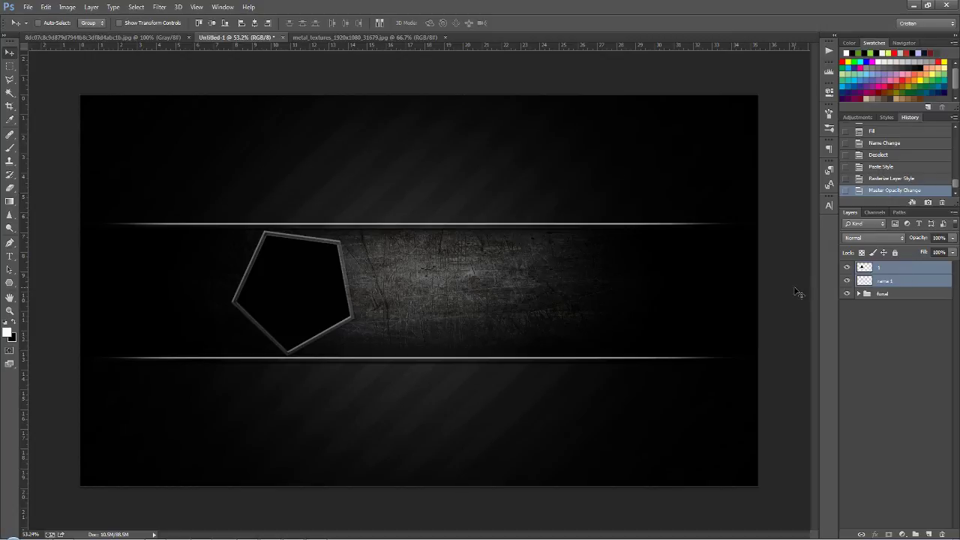
Duplicate the pentagon frame to the band's right side, rotated about -24°
{"action": "key", "text": "ctrl+j"}
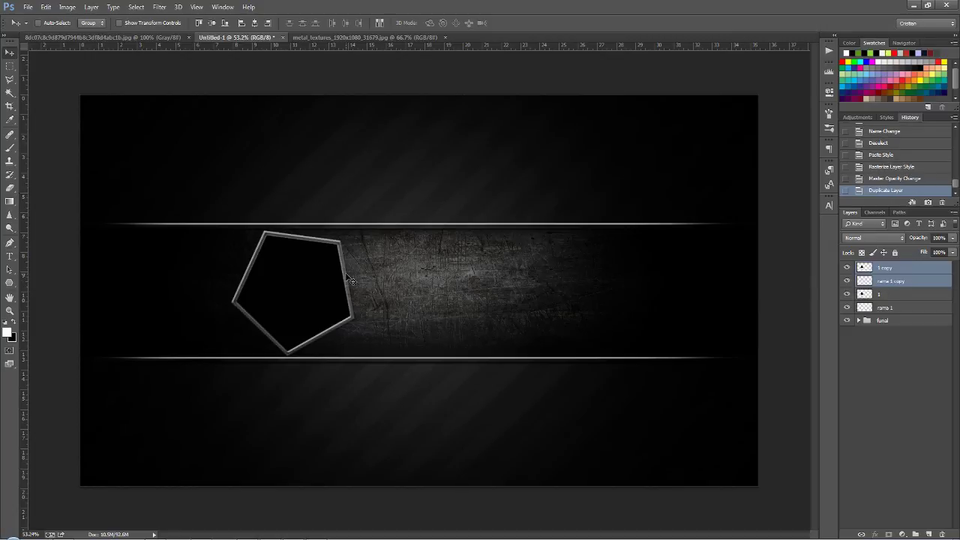
{"action": "left_click_drag", "start_coordinate": [347, 278], "coordinate": [596, 294]}
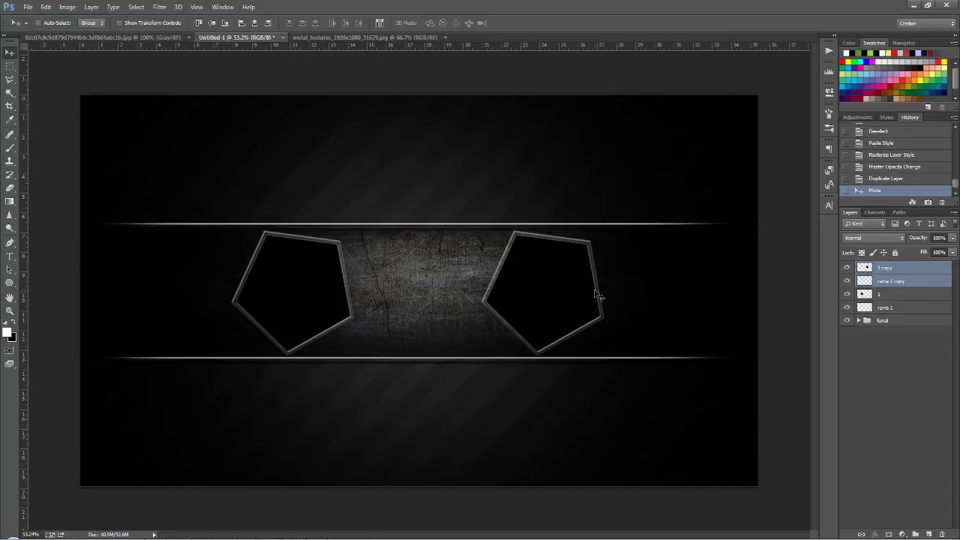
{"action": "key", "text": "ctrl+t"}
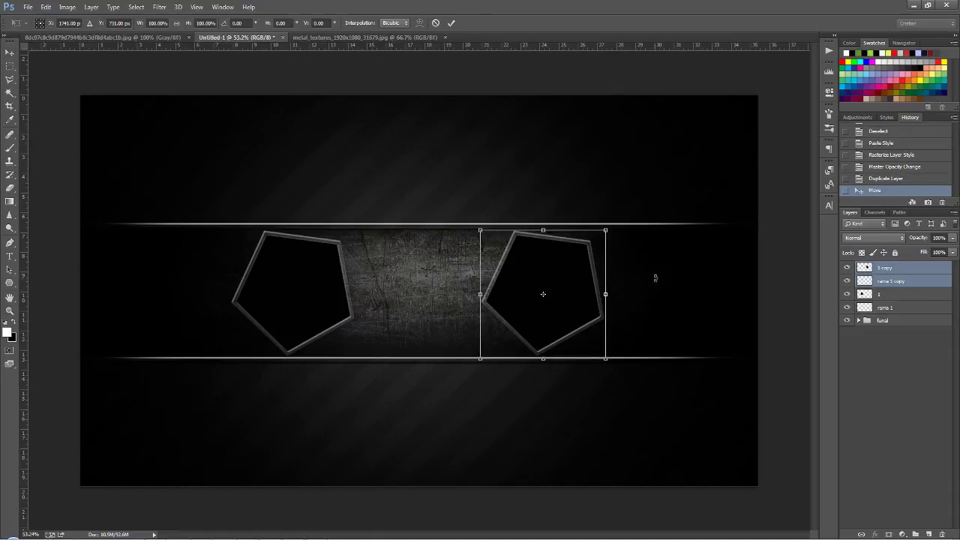
{"action": "left_click_drag", "start_coordinate": [675, 278], "coordinate": [630, 272]}
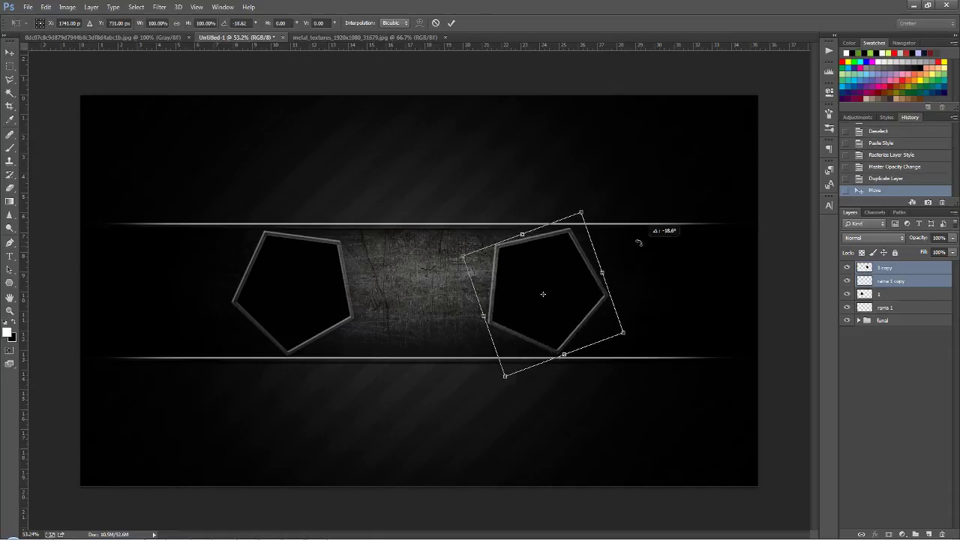
{"action": "key", "text": "Return"}
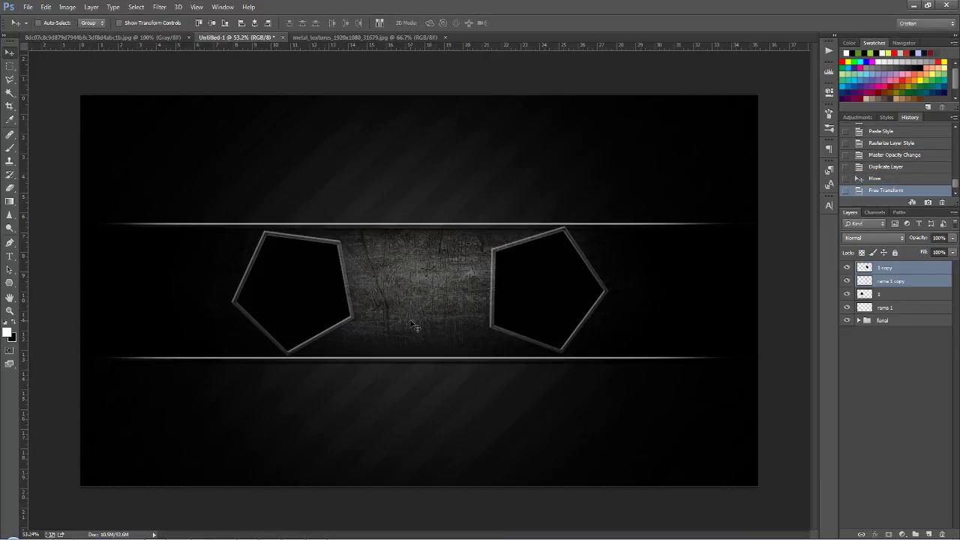
Fine-tune the positions of the left and right pentagon frames along the band
{"action": "left_click", "coordinate": [885, 306], "text": "shift"}
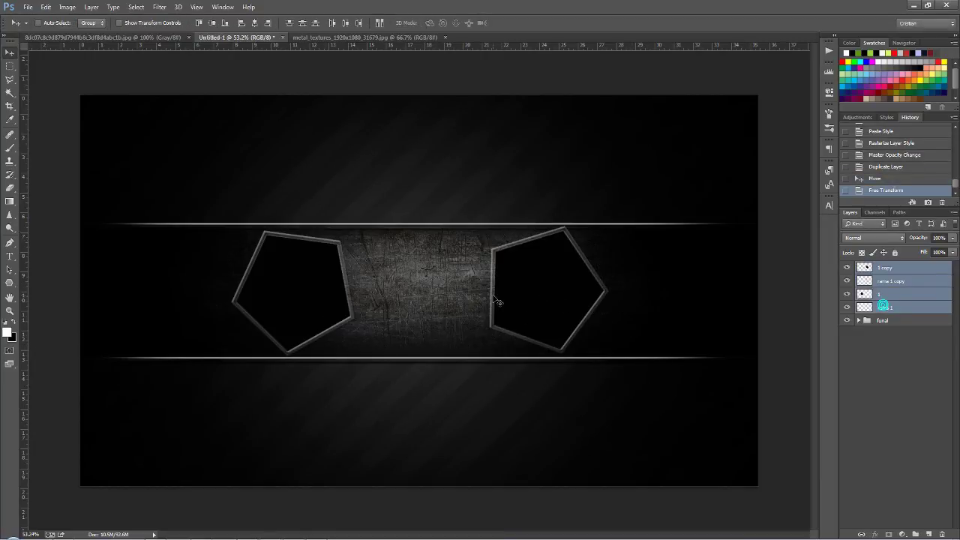
{"action": "left_click_drag", "start_coordinate": [513, 300], "coordinate": [499, 300]}
{"action": "key", "text": "Left"}
{"action": "key", "text": "Left"}
{"action": "key", "text": "Left"}
{"action": "key", "text": "Left"}
{"action": "key", "text": "Left"}
{"action": "key", "text": "Left"}
{"action": "key", "text": "Left"}
{"action": "key", "text": "Left"}
{"action": "key", "text": "Left"}
{"action": "key", "text": "Left"}
{"action": "key", "text": "Up"}
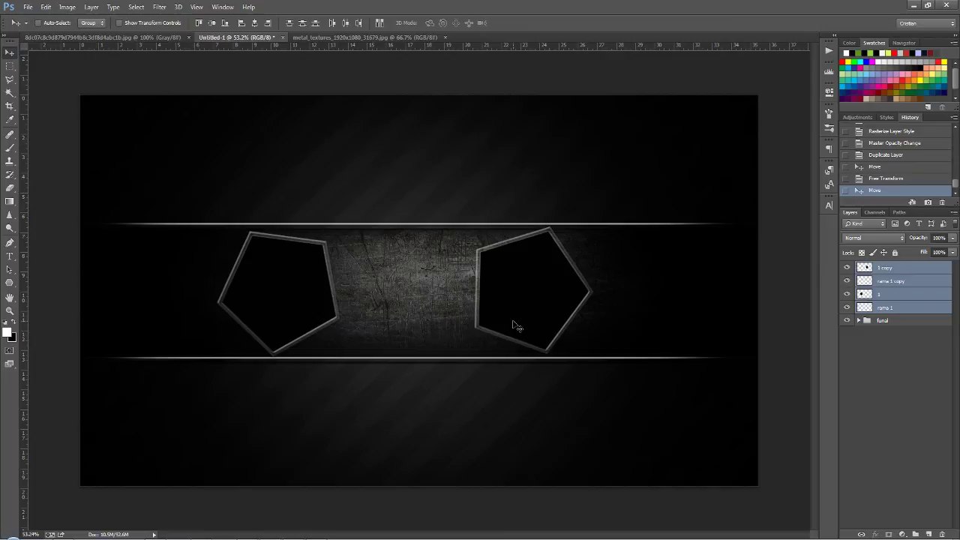
{"action": "left_click", "coordinate": [886, 329]}
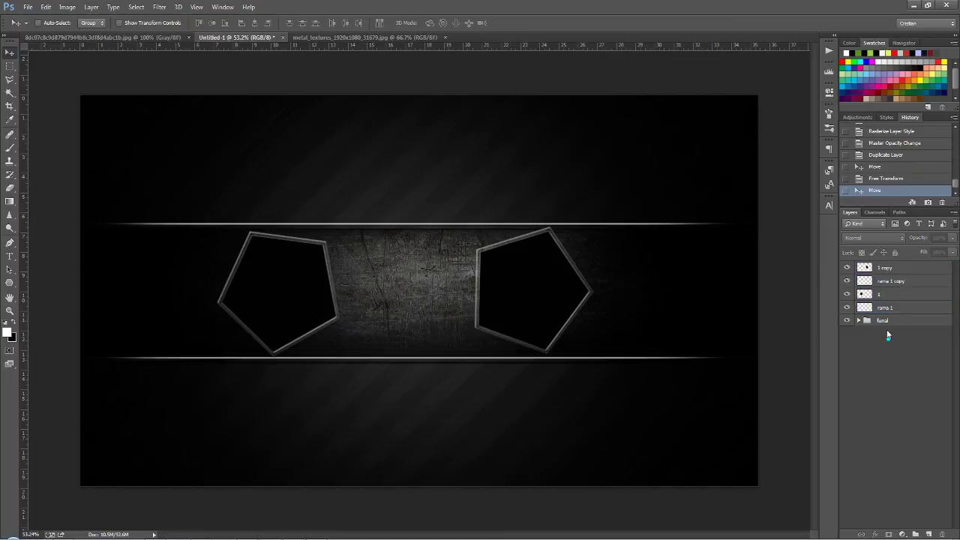
{"action": "left_click", "coordinate": [887, 269]}
{"action": "left_click", "coordinate": [889, 282], "text": "ctrl"}
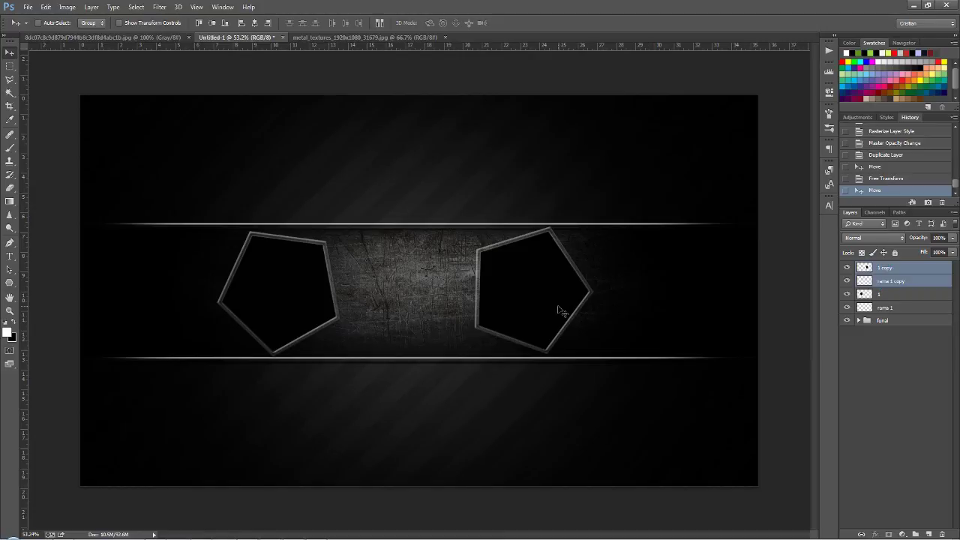
{"action": "left_click_drag", "start_coordinate": [561, 311], "coordinate": [600, 313]}
{"action": "left_click", "coordinate": [879, 295]}
{"action": "key", "text": "Left"}
{"action": "key", "text": "Left"}
{"action": "key", "text": "Left"}
{"action": "key", "text": "Left"}
{"action": "key", "text": "Left"}
{"action": "key", "text": "Left"}
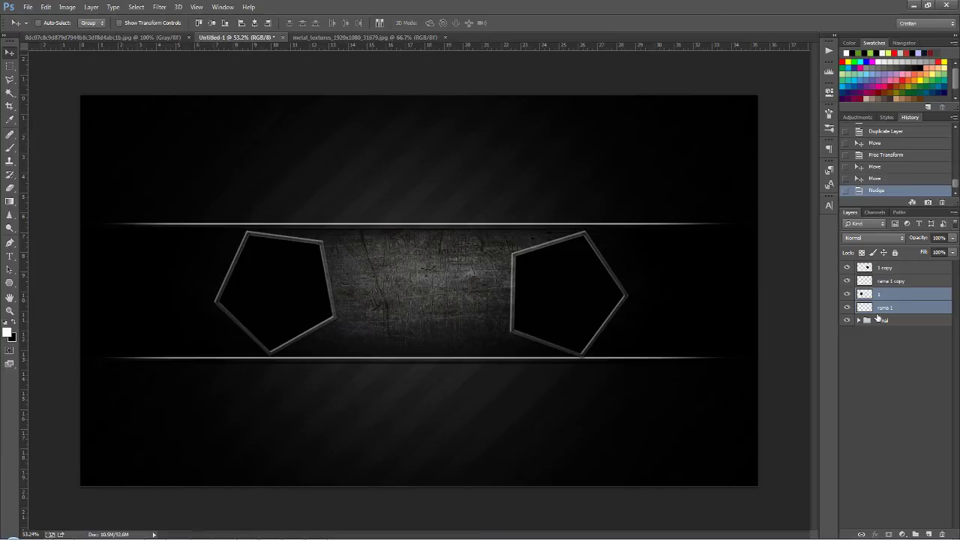
Rename the copied frame layers rama 2 and 2
{"action": "double_click", "coordinate": [892, 280]}
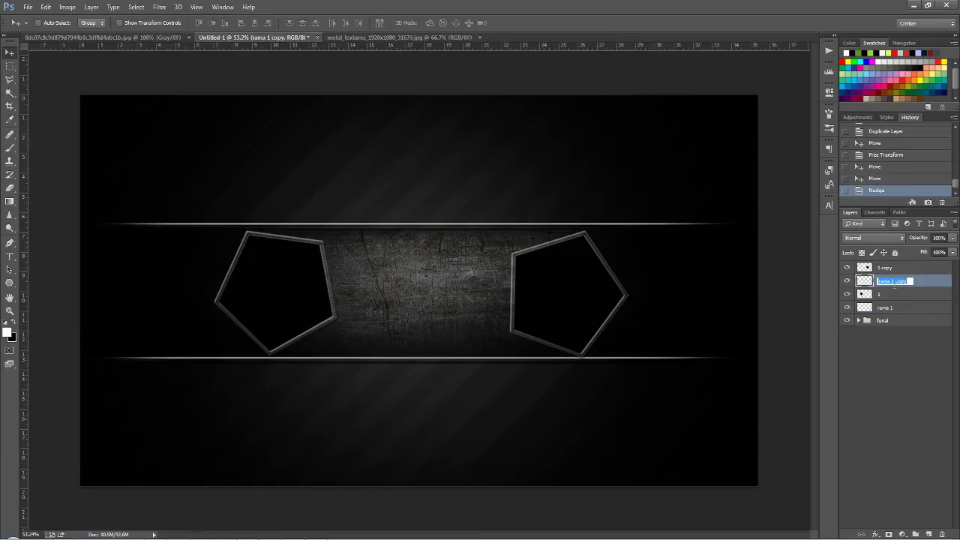
{"action": "type", "text": "rama 2"}
{"action": "double_click", "coordinate": [887, 267]}
{"action": "type", "text": "2"}
{"action": "left_click", "coordinate": [882, 349]}
{"action": "left_click", "coordinate": [879, 268]}
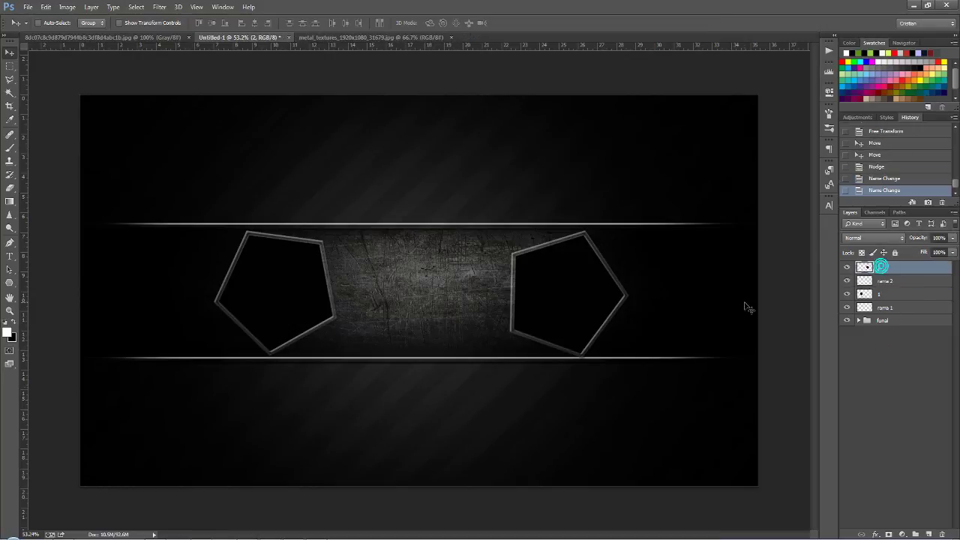
On a new layer, fill a small black square between the two pentagon frames
{"action": "left_click", "coordinate": [10, 66]}
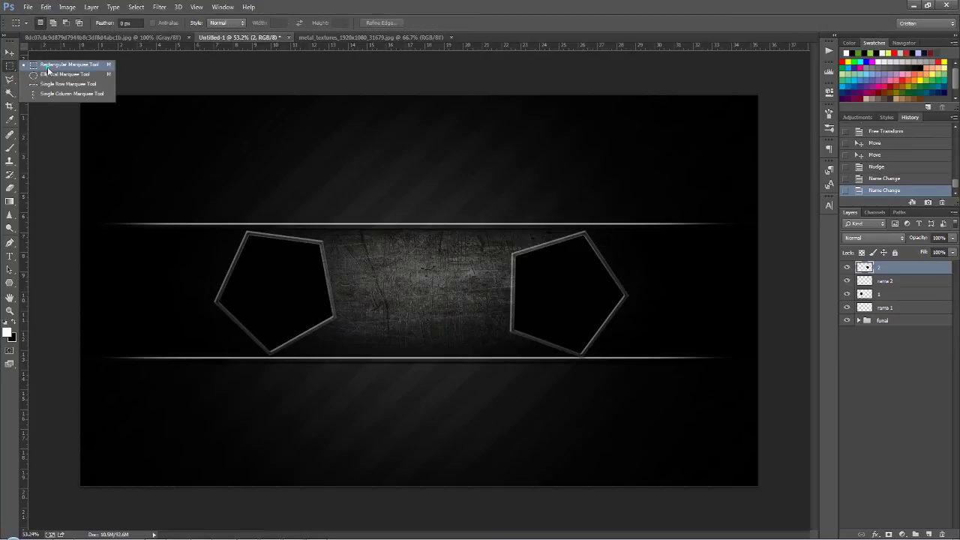
{"action": "left_click", "coordinate": [48, 67]}
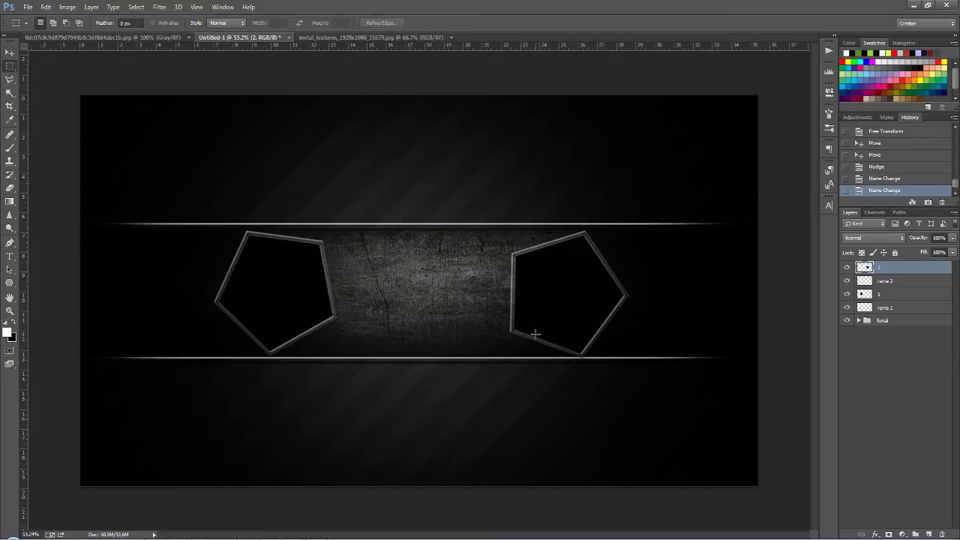
{"action": "left_click", "coordinate": [929, 534]}
{"action": "mouse_move", "coordinate": [350, 245]}
{"action": "left_mouse_down"}
{"action": "mouse_move", "coordinate": [420, 291]}
{"action": "mouse_move", "coordinate": [405, 291]}
{"action": "left_mouse_up"}
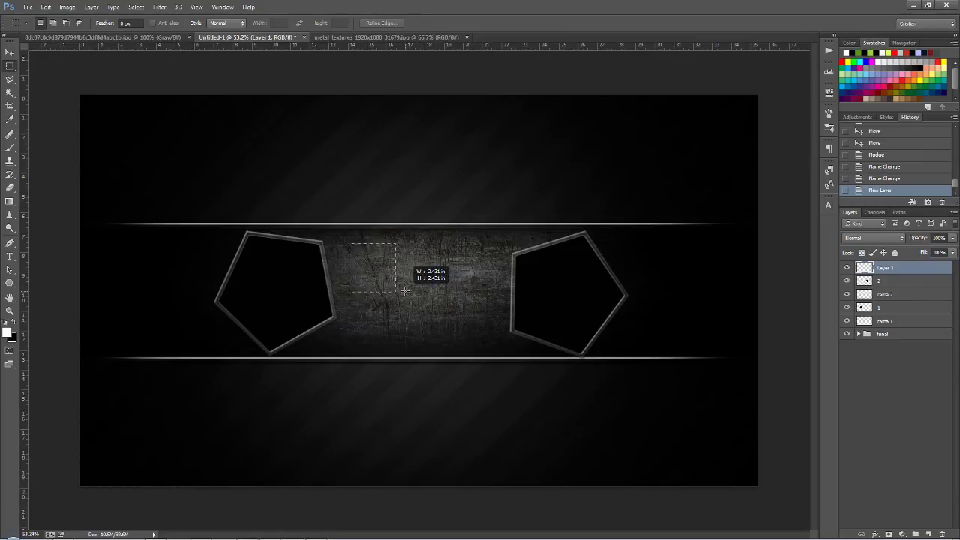
{"action": "left_click_drag", "start_coordinate": [405, 291], "coordinate": [420, 297]}
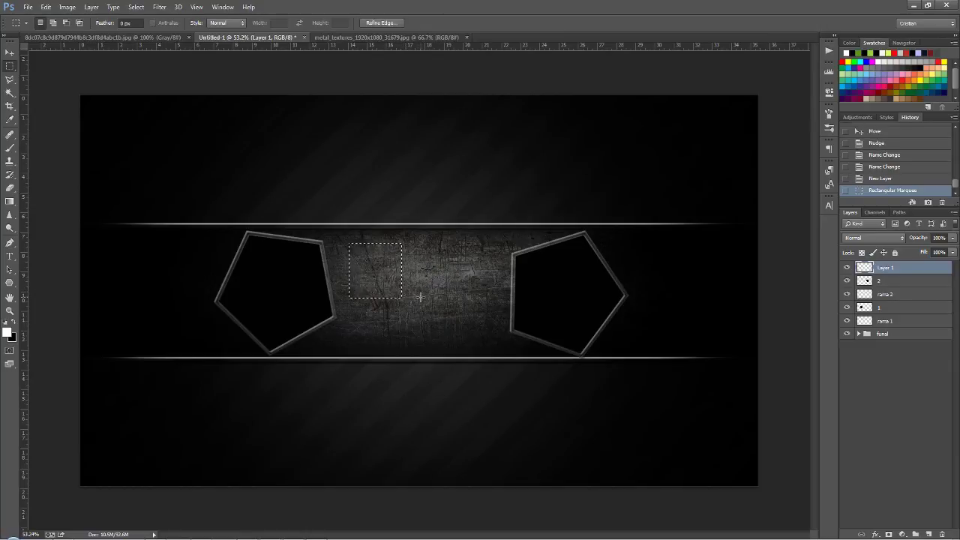
{"action": "key", "text": "ctrl+BackSpace"}
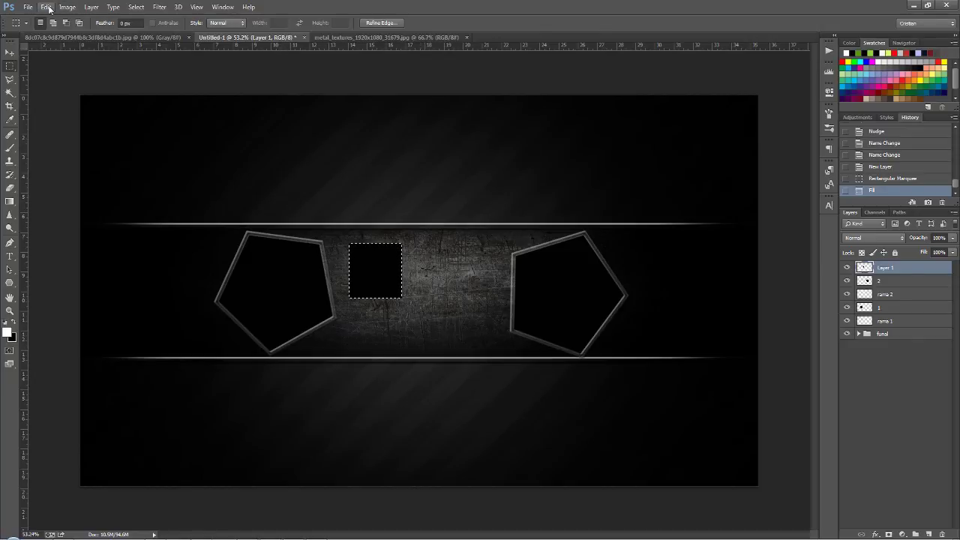
Contract the selection, delete the square's inside, and rename the layer rama 3
{"action": "left_click", "coordinate": [135, 8]}
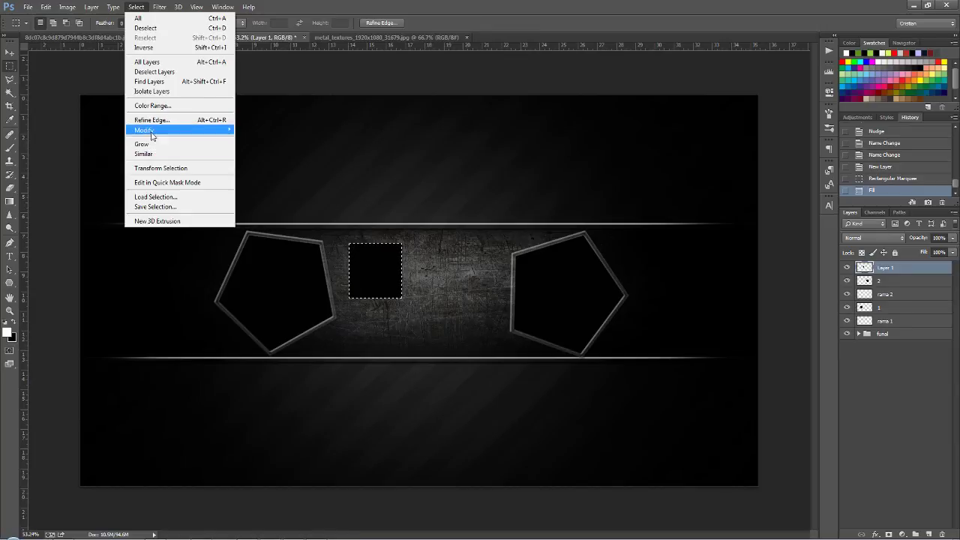
{"action": "mouse_move", "coordinate": [144, 130]}
{"action": "left_click", "coordinate": [253, 159]}
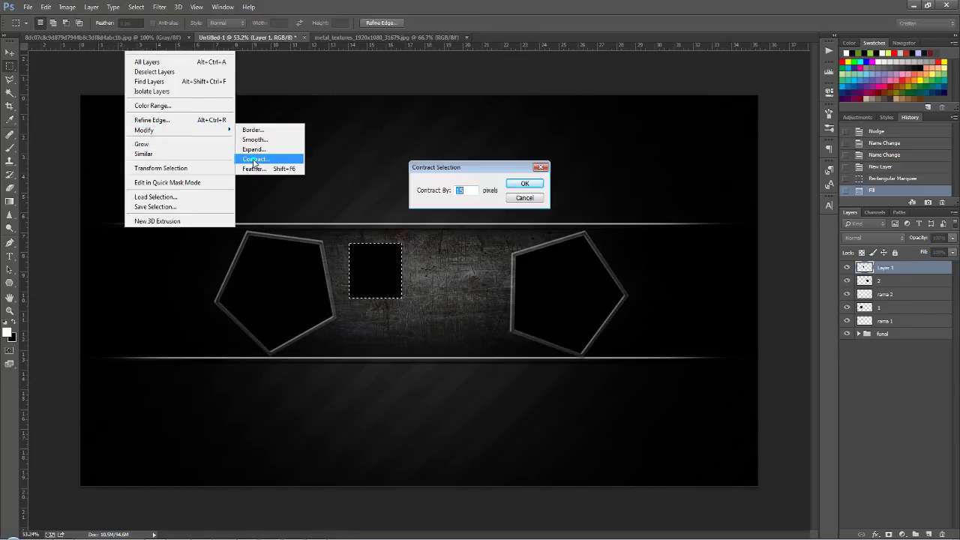
{"action": "left_click", "coordinate": [516, 185]}
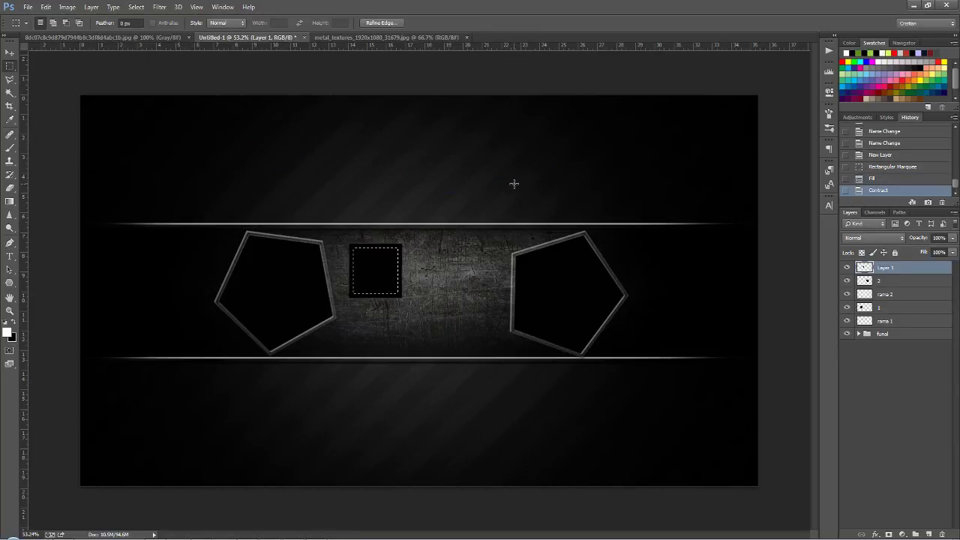
{"action": "key", "text": "Delete"}
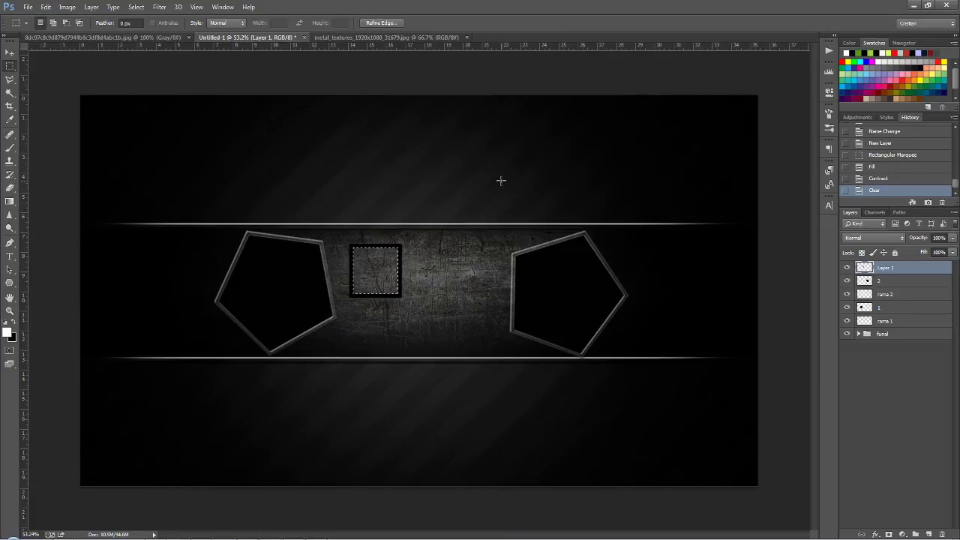
{"action": "double_click", "coordinate": [885, 269]}
{"action": "type", "text": "rama 3"}
{"action": "key", "text": "Return"}
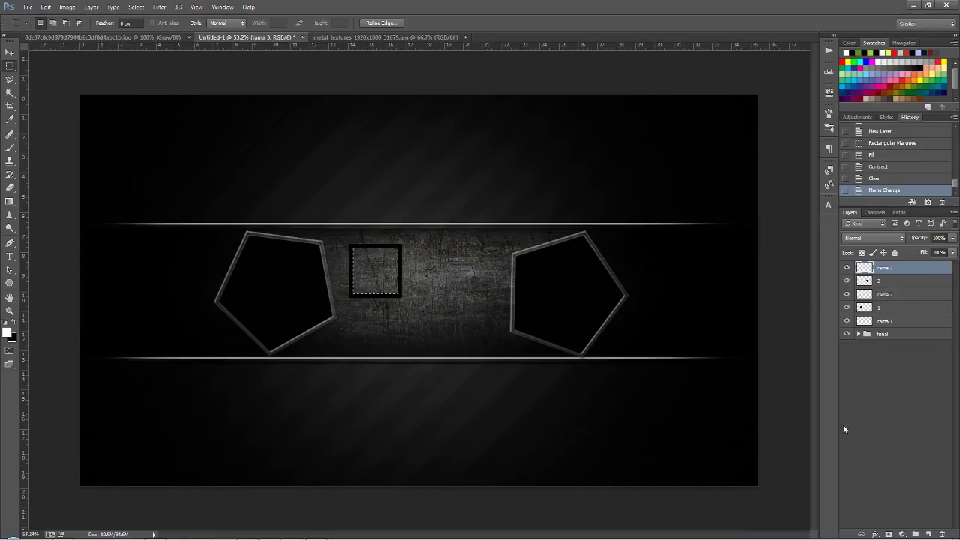
Fill the square's inside black on a new layer above rama 3, then deselect
{"action": "left_click", "coordinate": [930, 533]}
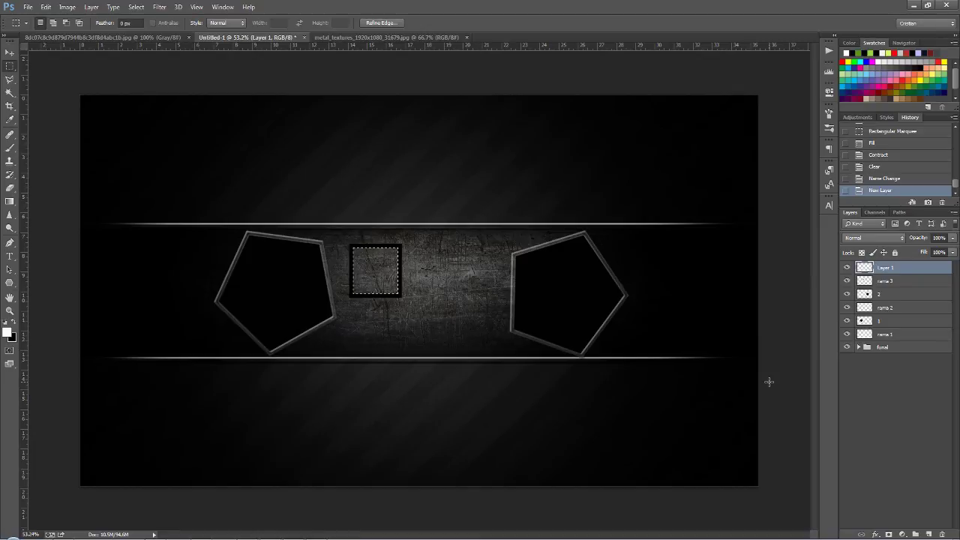
{"action": "key", "text": "ctrl+BackSpace"}
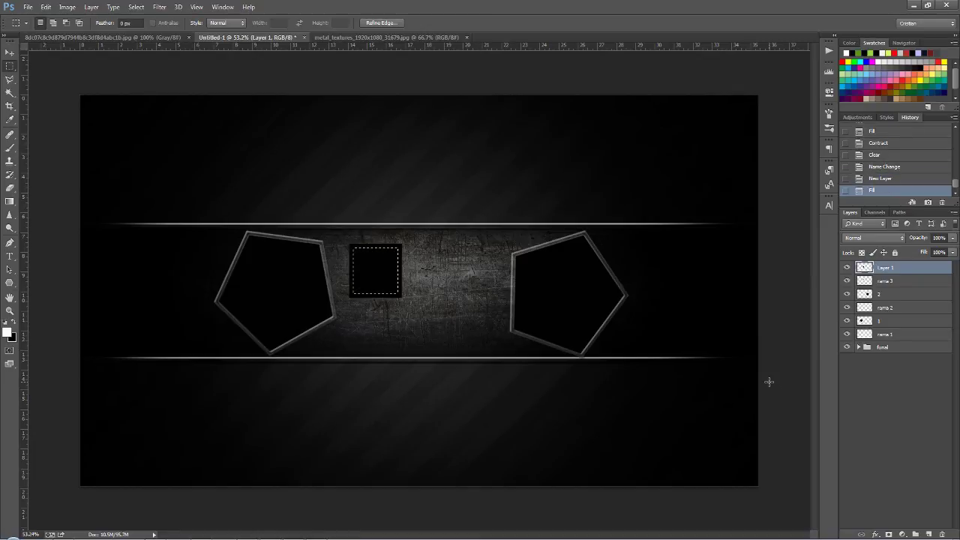
{"action": "key", "text": "ctrl+d"}
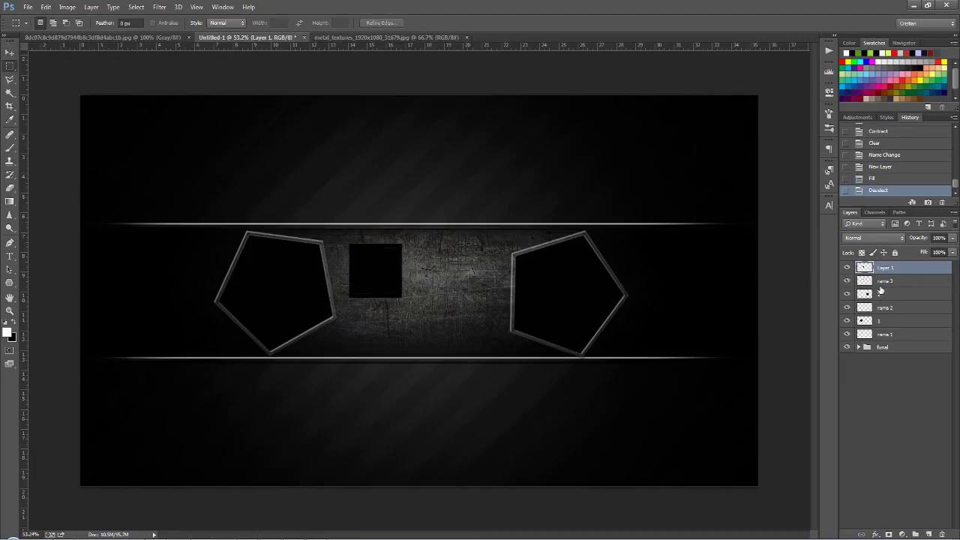
{"action": "left_click", "coordinate": [885, 282]}
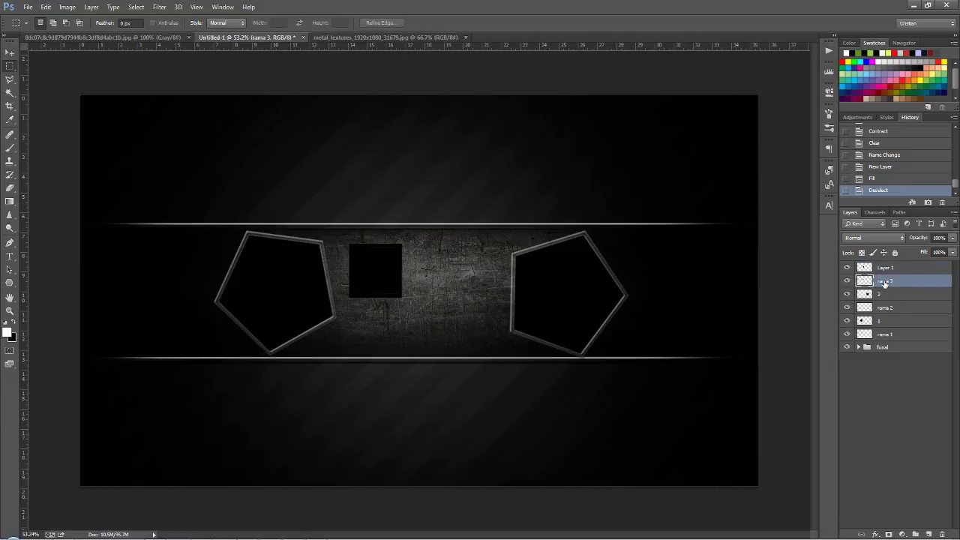
Paste the copied frame layer style onto rama 3 and rasterize it
{"action": "right_click", "coordinate": [885, 282]}
{"action": "left_click", "coordinate": [777, 307]}
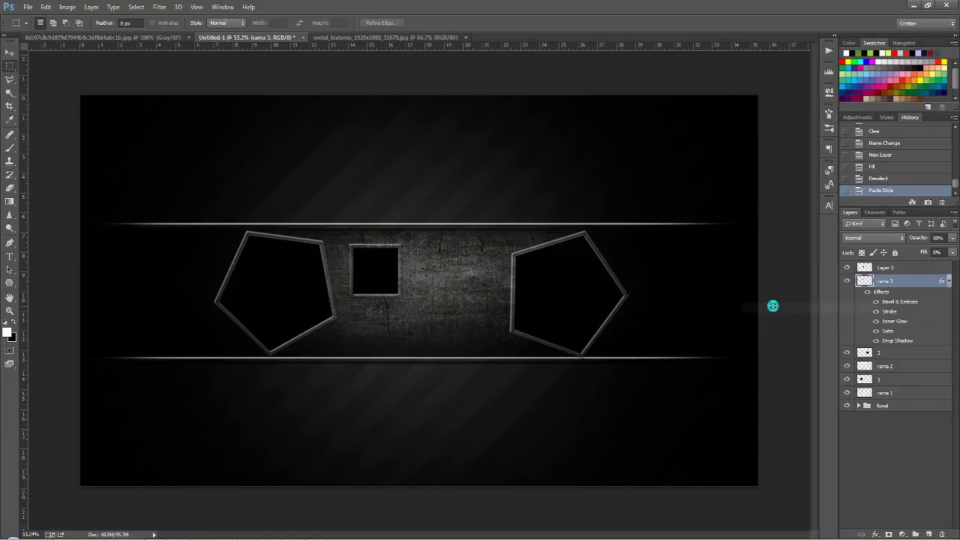
{"action": "right_click", "coordinate": [883, 284]}
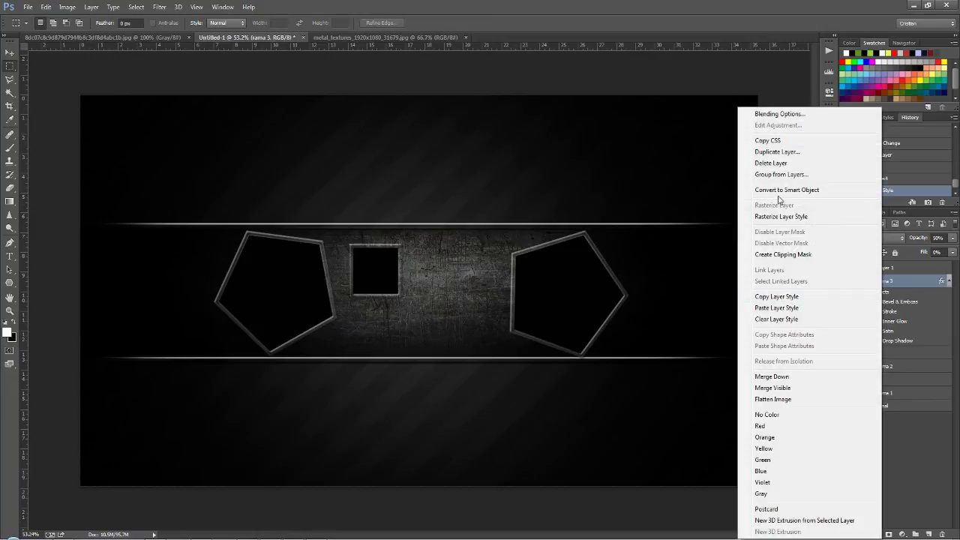
{"action": "left_click", "coordinate": [781, 216]}
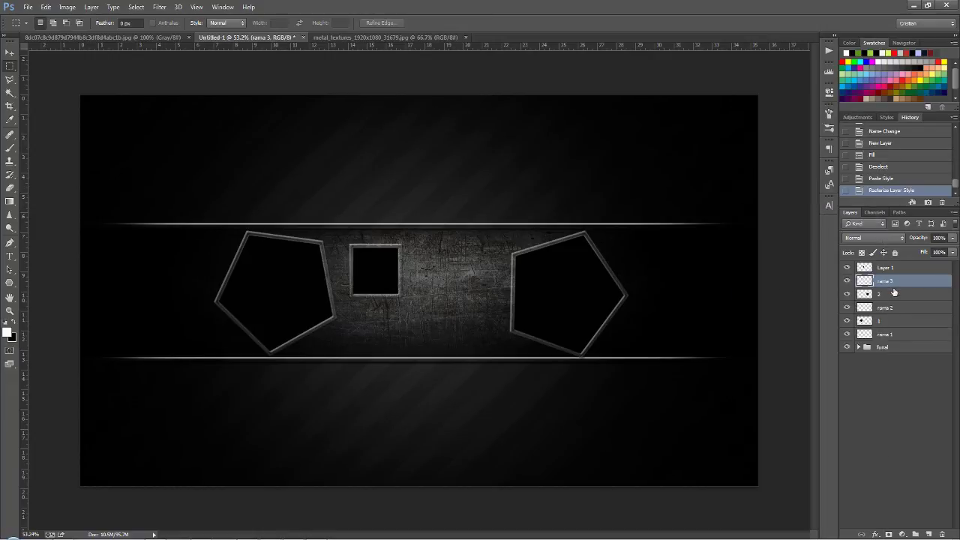
Rename the black square layer 3, then duplicate it together with rama 3
{"action": "double_click", "coordinate": [884, 267]}
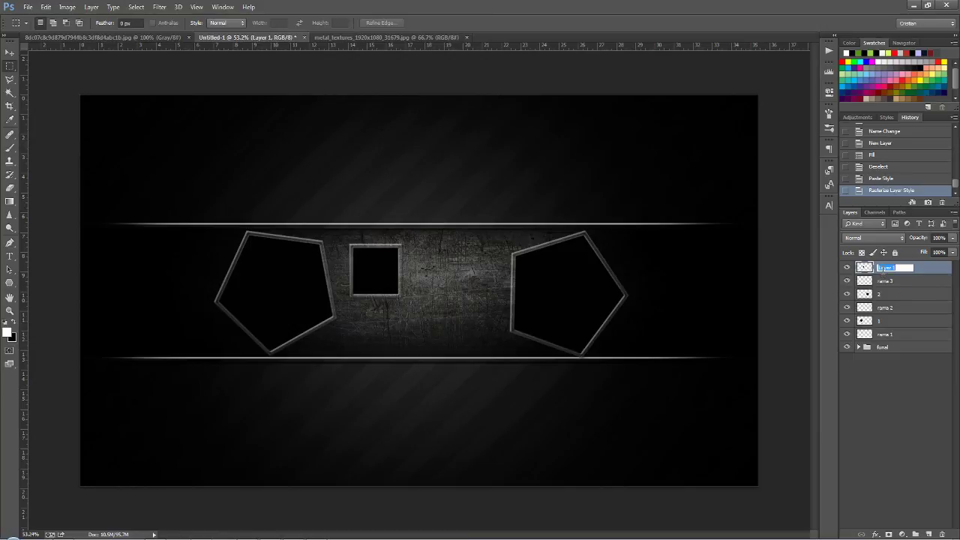
{"action": "type", "text": "2"}
{"action": "key", "text": "BackSpace"}
{"action": "type", "text": "3"}
{"action": "left_click", "coordinate": [872, 378]}
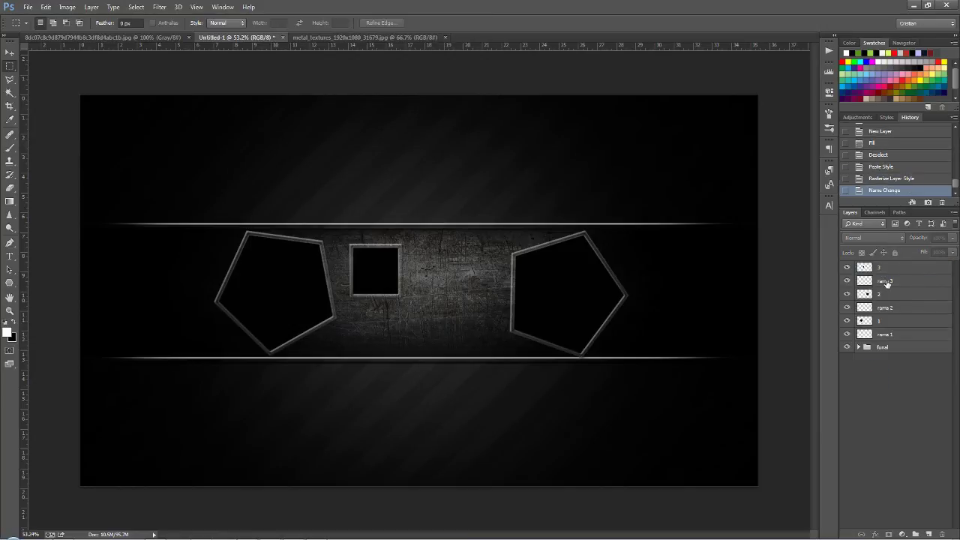
{"action": "left_click", "coordinate": [887, 282]}
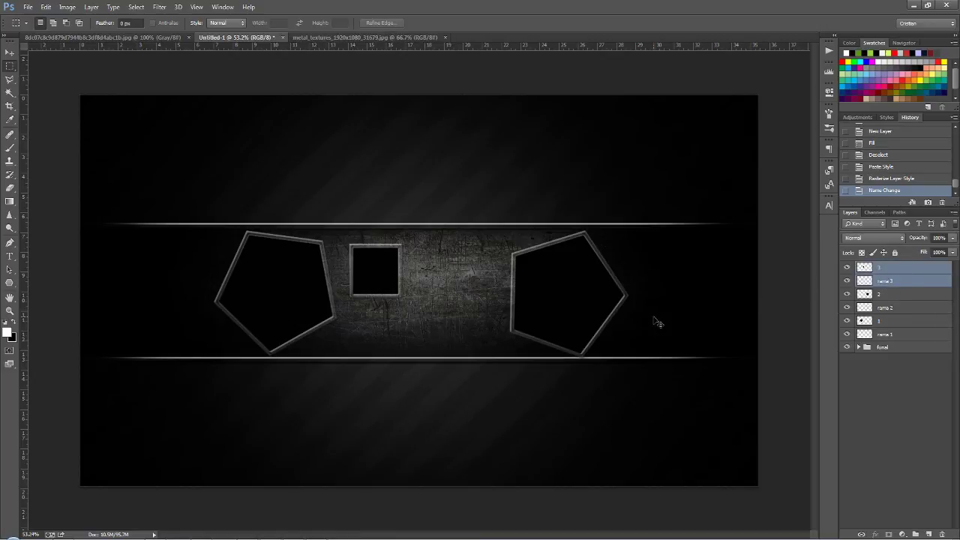
{"action": "key", "text": "ctrl+j"}
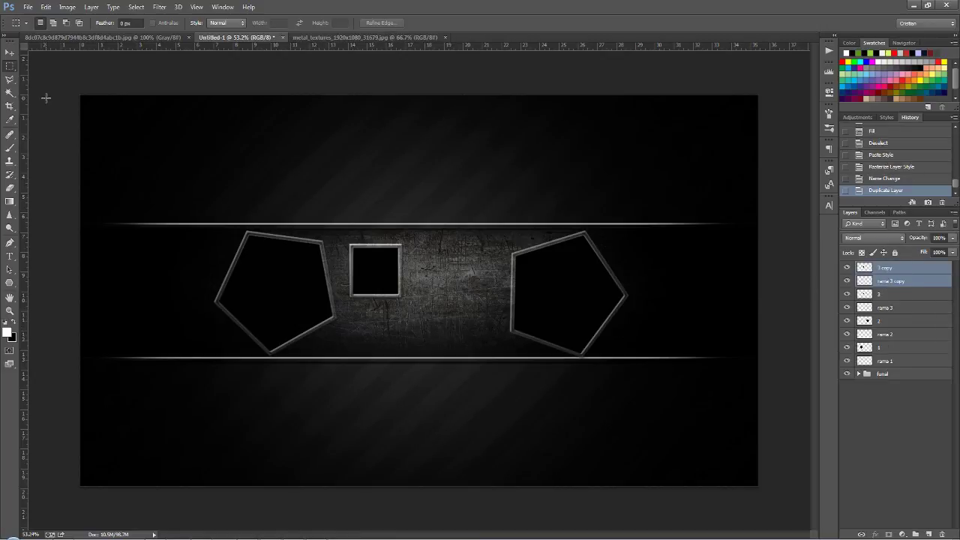
Slide the copied square frame right, then scale both square frames up to about 113%
{"action": "left_click", "coordinate": [9, 52]}
{"action": "left_click_drag", "start_coordinate": [401, 270], "coordinate": [476, 277]}
{"action": "left_click", "coordinate": [885, 307], "text": "shift"}
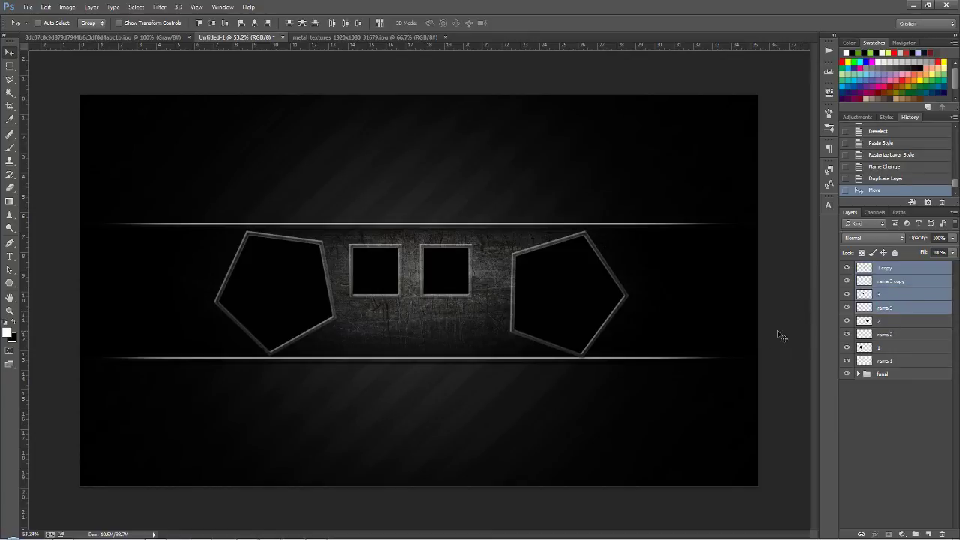
{"action": "key", "text": "ctrl+t"}
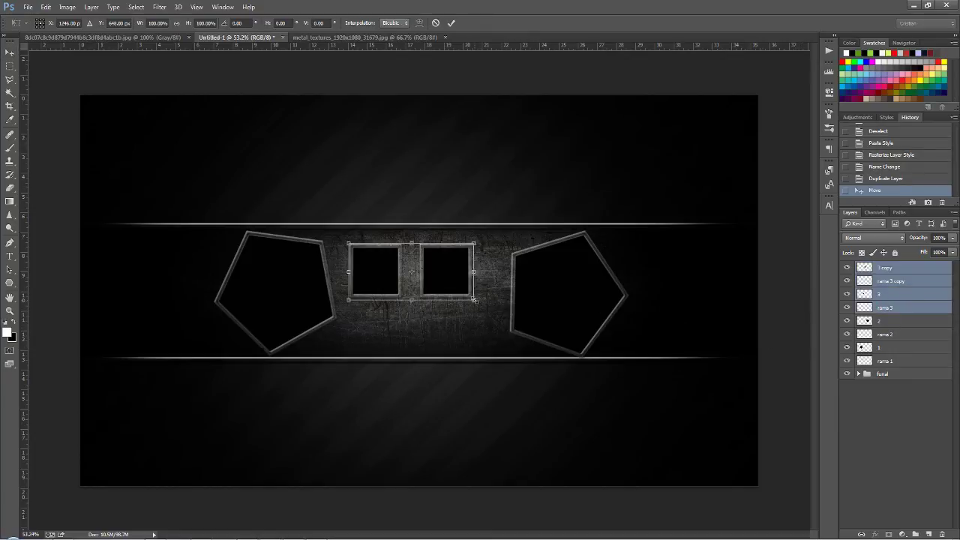
{"action": "left_click_drag", "start_coordinate": [474, 299], "coordinate": [483, 304]}
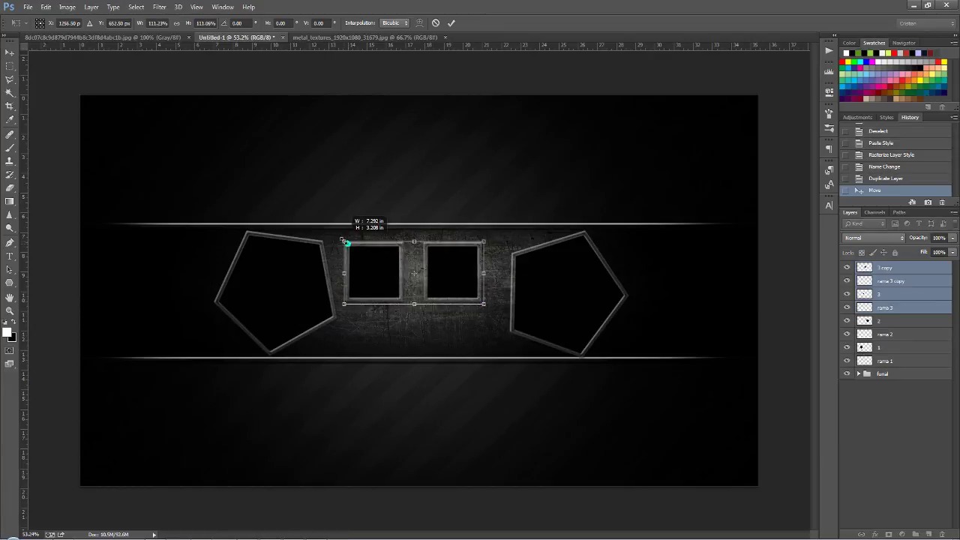
{"action": "left_click_drag", "start_coordinate": [348, 242], "coordinate": [340, 240]}
{"action": "key", "text": "Right"}
{"action": "key", "text": "Right"}
{"action": "key", "text": "Right"}
{"action": "key", "text": "Right"}
{"action": "key", "text": "Right"}
{"action": "key", "text": "Right"}
{"action": "key", "text": "Right"}
{"action": "key", "text": "Right"}
{"action": "key", "text": "Right"}
{"action": "key", "text": "Right"}
{"action": "key", "text": "Right"}
{"action": "key", "text": "Right"}
{"action": "key", "text": "Up"}
{"action": "key", "text": "Up"}
{"action": "key", "text": "Up"}
{"action": "key", "text": "Up"}
{"action": "key", "text": "Up"}
{"action": "key", "text": "Up"}
{"action": "key", "text": "Up"}
{"action": "key", "text": "Up"}
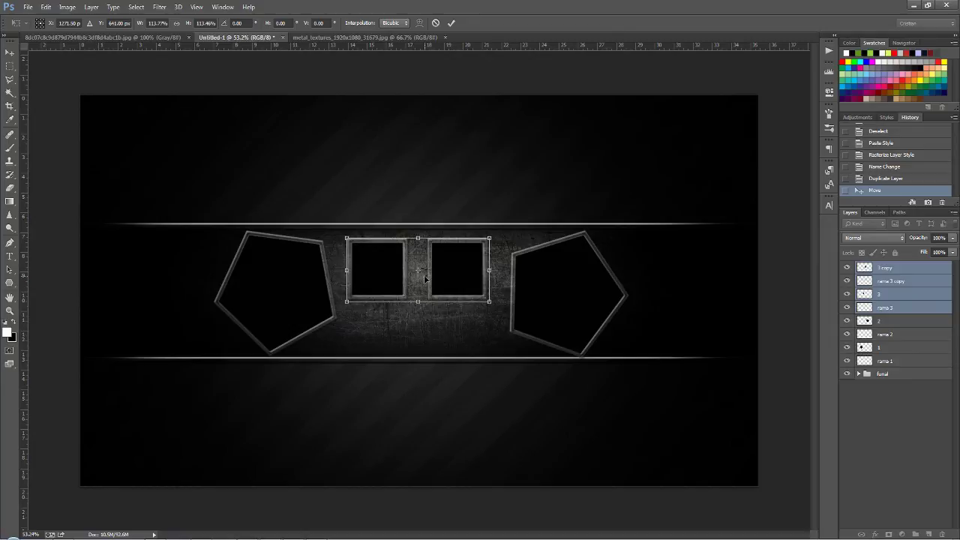
{"action": "key", "text": "Return"}
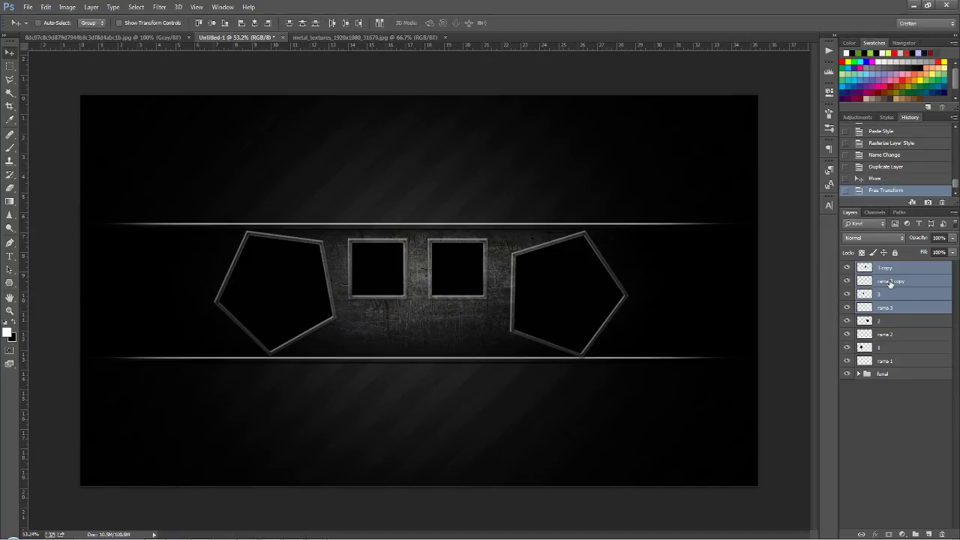
Rename the copied square layers rama 4 and 4
{"action": "left_click", "coordinate": [891, 282]}
{"action": "double_click", "coordinate": [885, 282]}
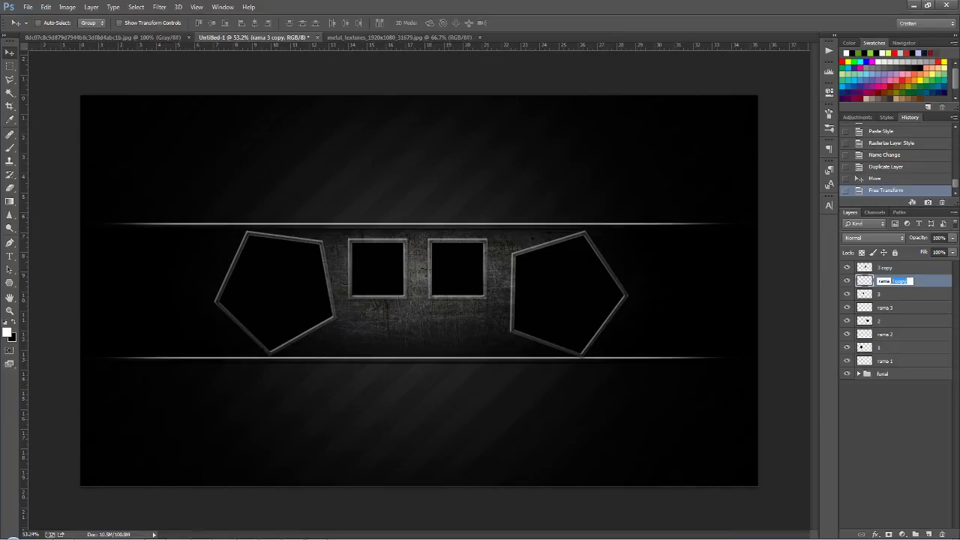
{"action": "type", "text": "4"}
{"action": "double_click", "coordinate": [887, 268]}
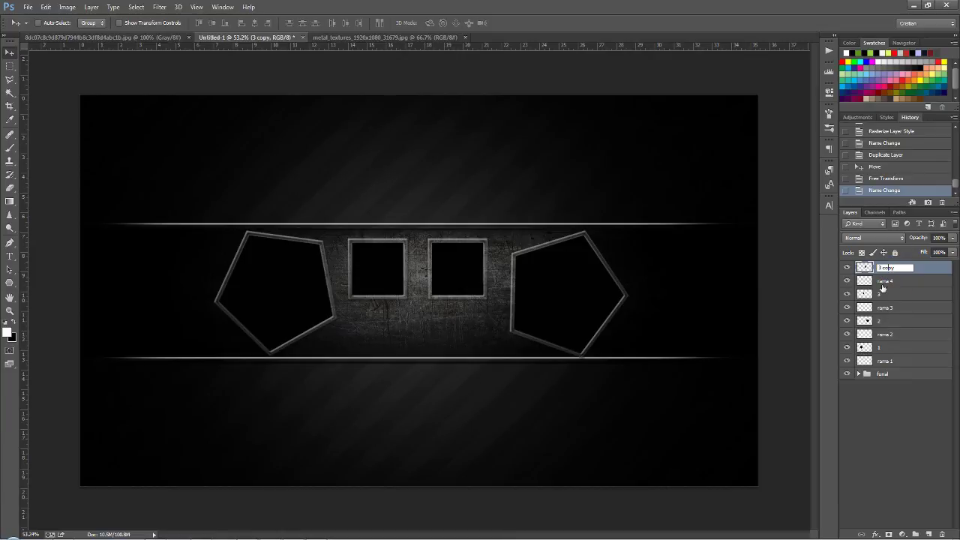
{"action": "left_click_drag", "start_coordinate": [897, 268], "coordinate": [826, 279]}
{"action": "type", "text": "4"}
{"action": "left_click", "coordinate": [891, 426]}
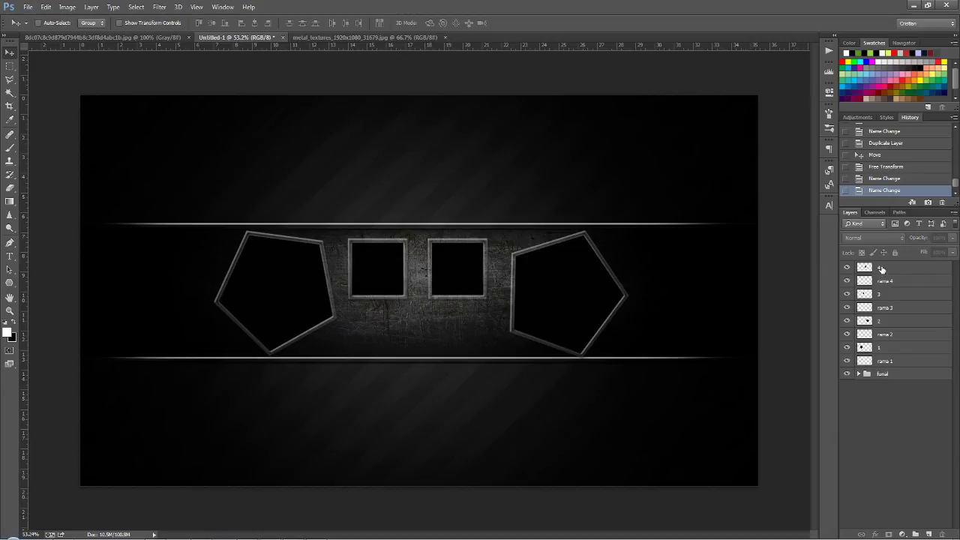
Group the eight frame layers, from 4 down to rama 1, into a group named rame
{"action": "left_click", "coordinate": [881, 268]}
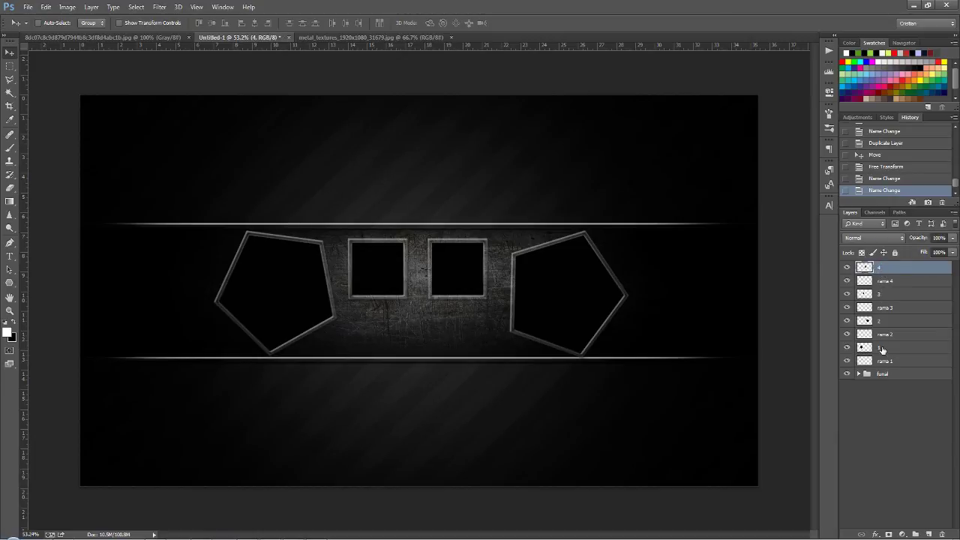
{"action": "left_click", "coordinate": [884, 361], "text": "shift"}
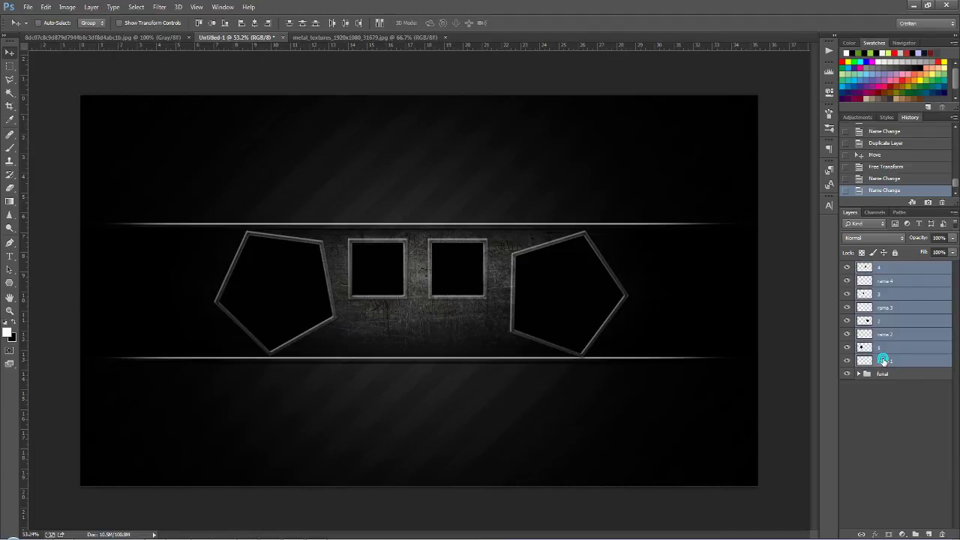
{"action": "key", "text": "ctrl+g"}
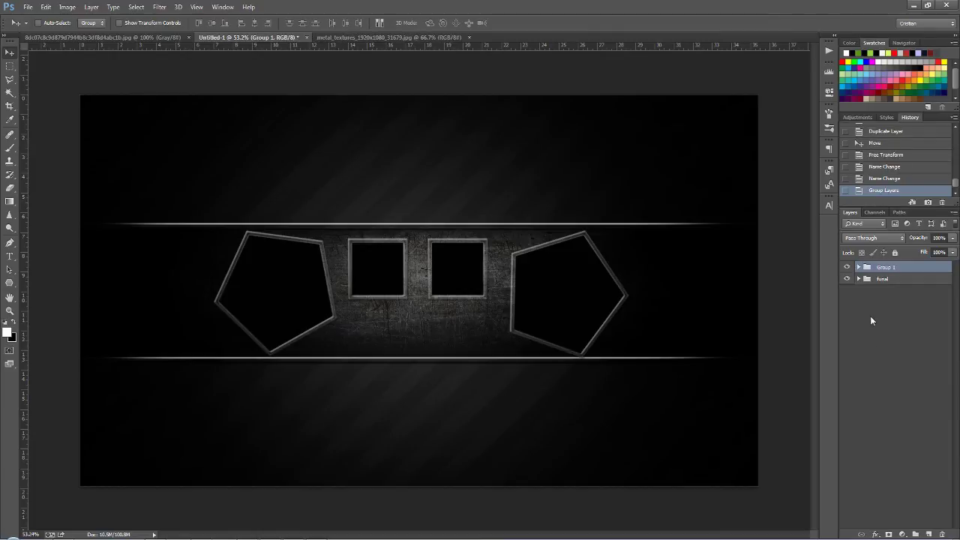
{"action": "double_click", "coordinate": [883, 268]}
{"action": "type", "text": "rame"}
{"action": "key", "text": "Return"}
{"action": "left_click", "coordinate": [899, 348]}
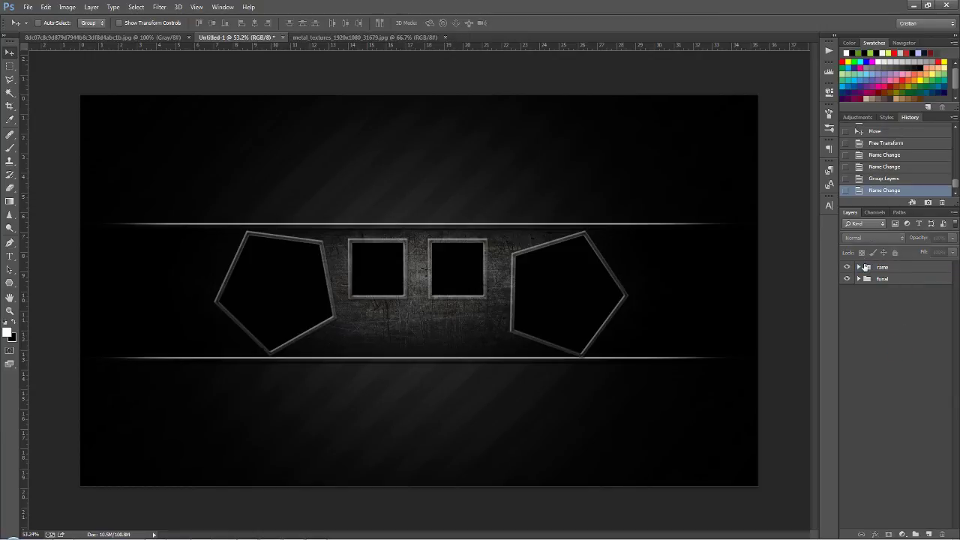
Close the metal texture and grayscale image documents
{"action": "left_click", "coordinate": [328, 38]}
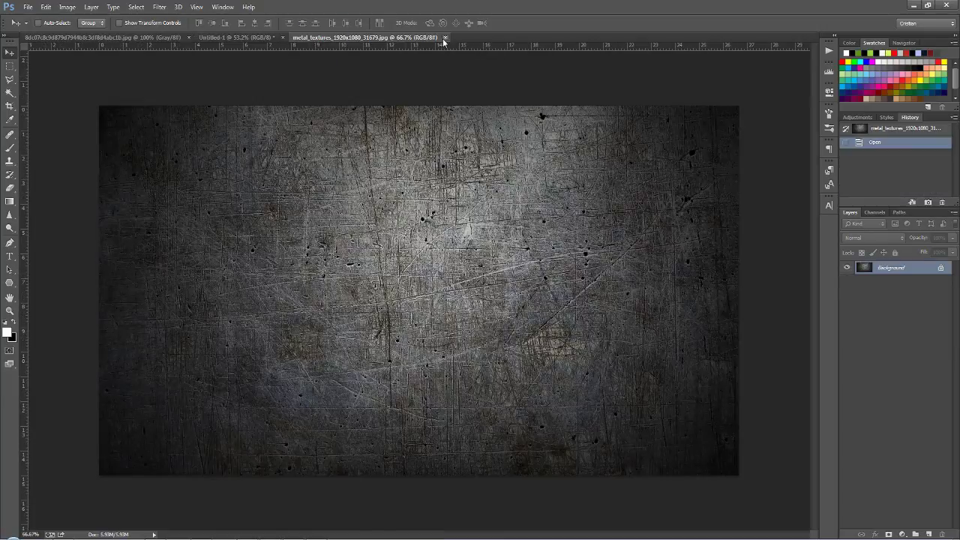
{"action": "left_click", "coordinate": [444, 37]}
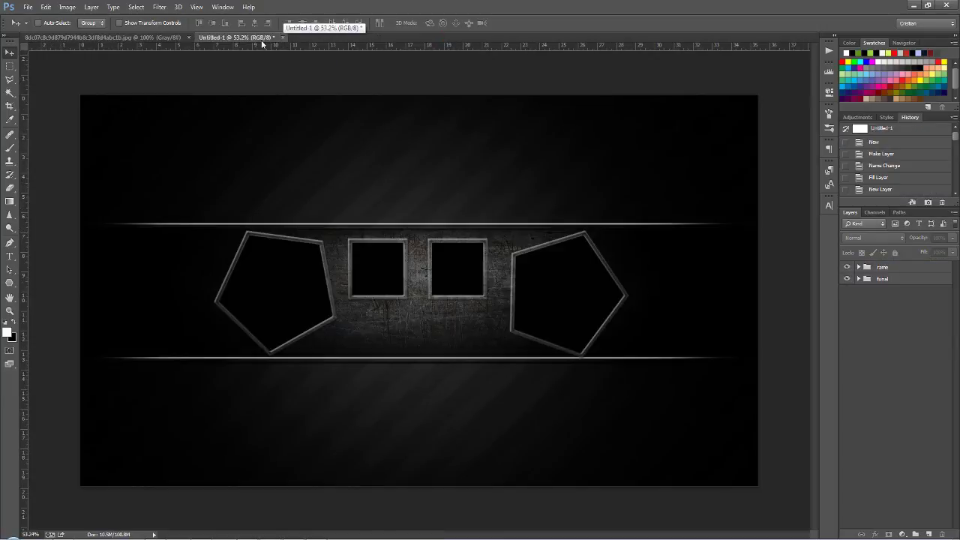
{"action": "left_click", "coordinate": [188, 37]}
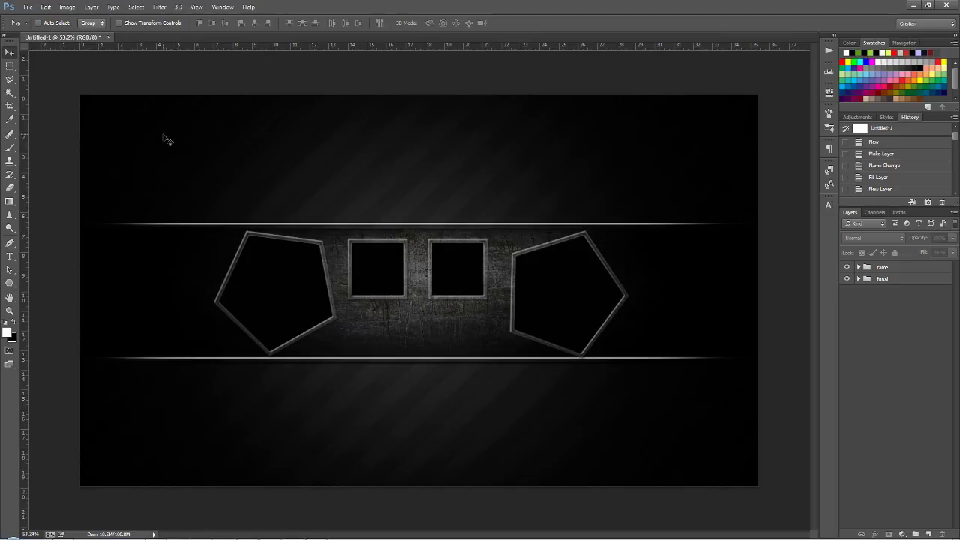
Save the banner as tut ban.psd, accepting the Maximize Compatibility prompt
{"action": "key", "text": "ctrl+s"}
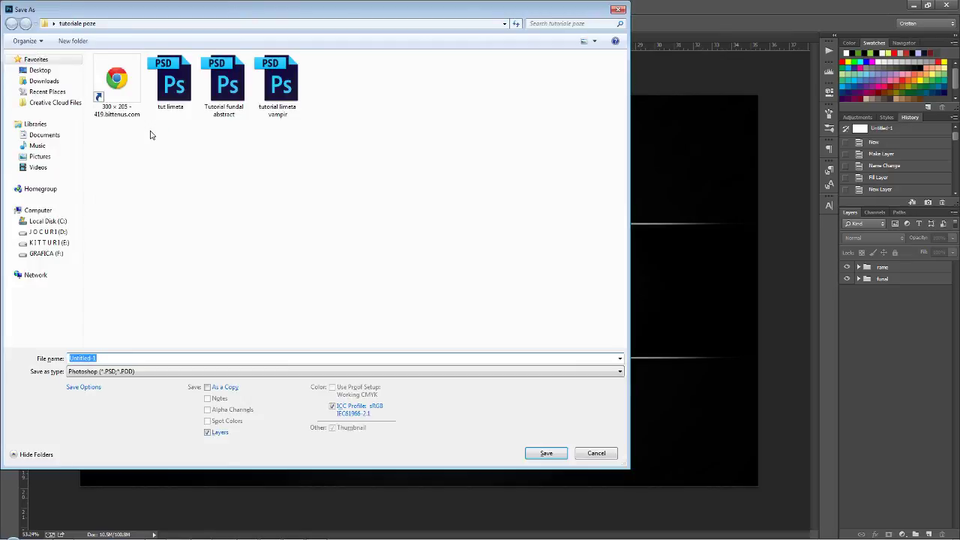
{"action": "type", "text": "tut"}
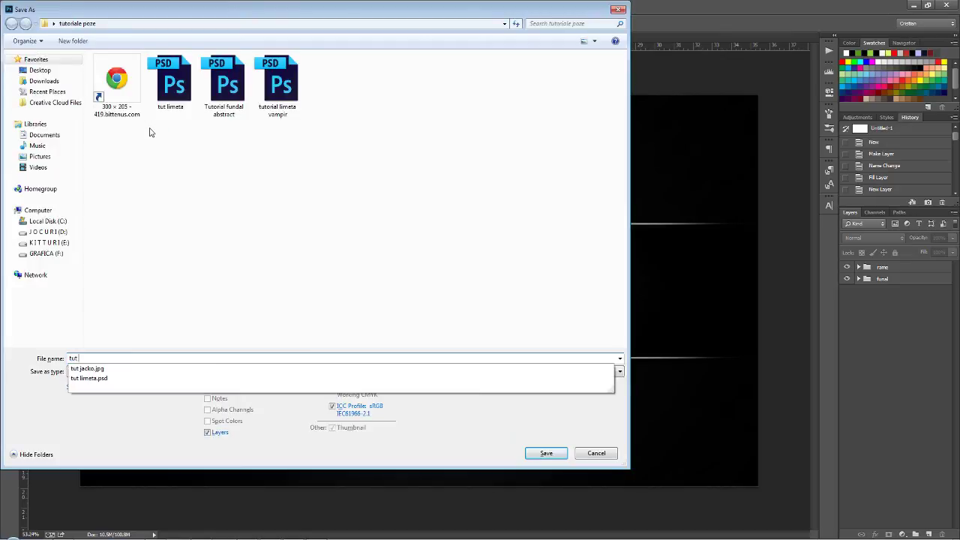
{"action": "type", "text": " ban"}
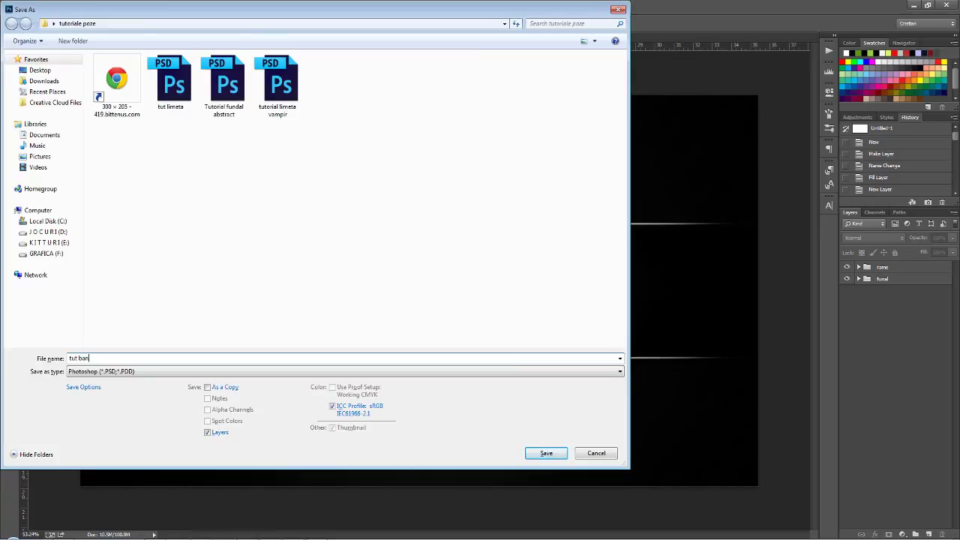
{"action": "left_click", "coordinate": [546, 453]}
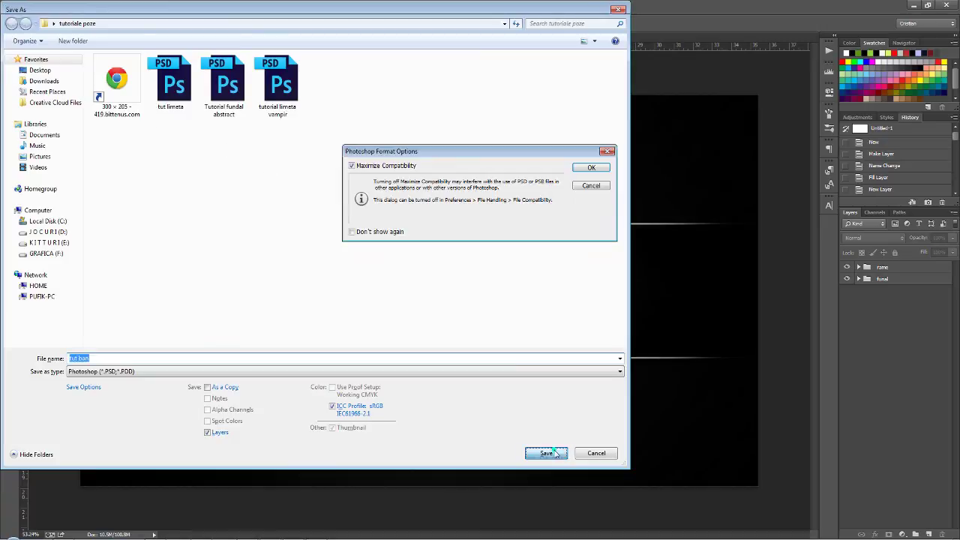
{"action": "left_click", "coordinate": [593, 168]}
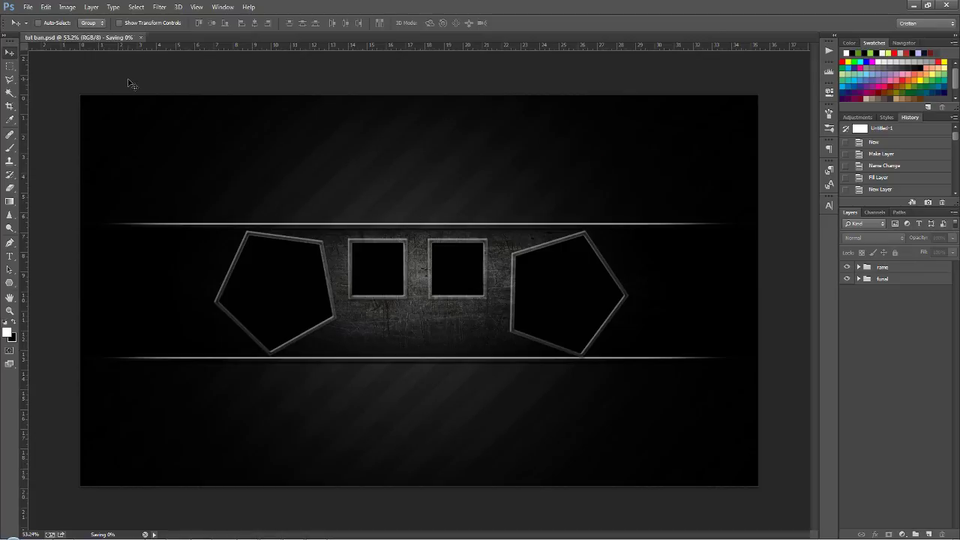
{"action": "left_click", "coordinate": [28, 7]}
Open dezintegrare, tutorial zombificare, tut jacko, tutorial halloween and tutorial retro insigna aurita together
{"action": "left_click", "coordinate": [38, 28]}
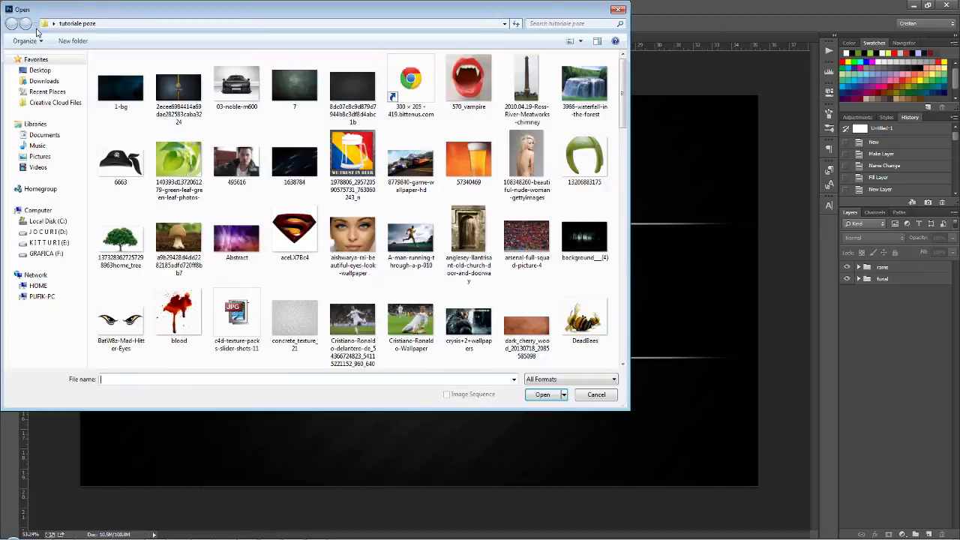
{"action": "left_click_drag", "start_coordinate": [622, 110], "coordinate": [632, 138]}
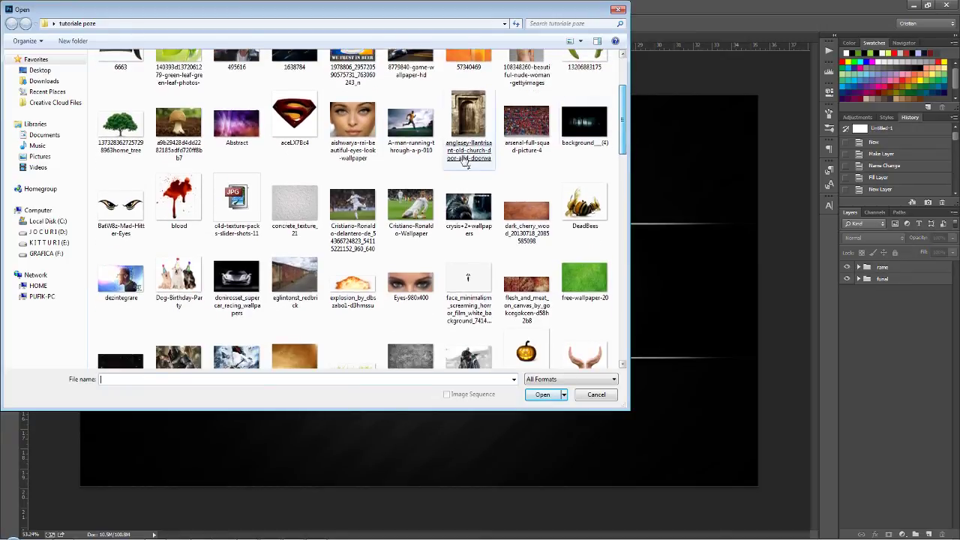
{"action": "left_click", "coordinate": [103, 283]}
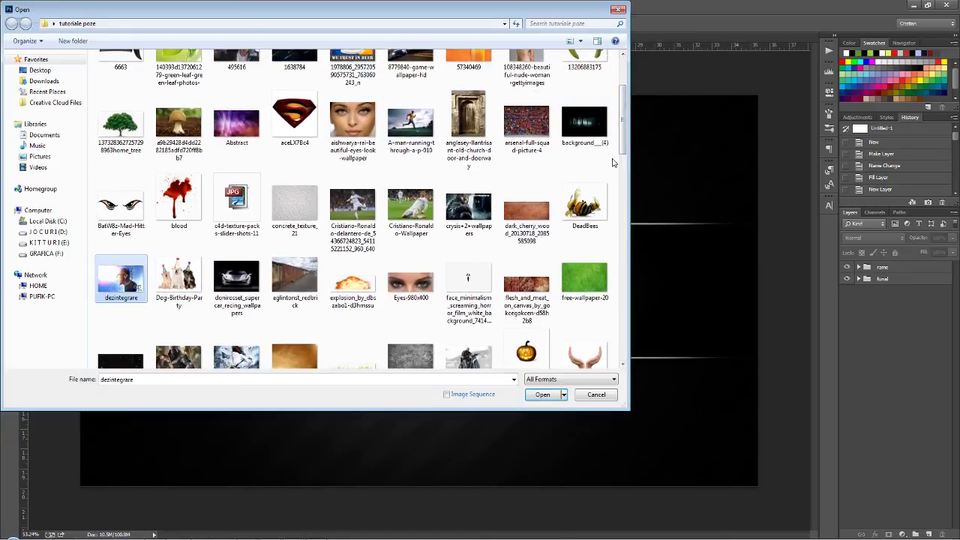
{"action": "left_click_drag", "start_coordinate": [622, 139], "coordinate": [596, 292]}
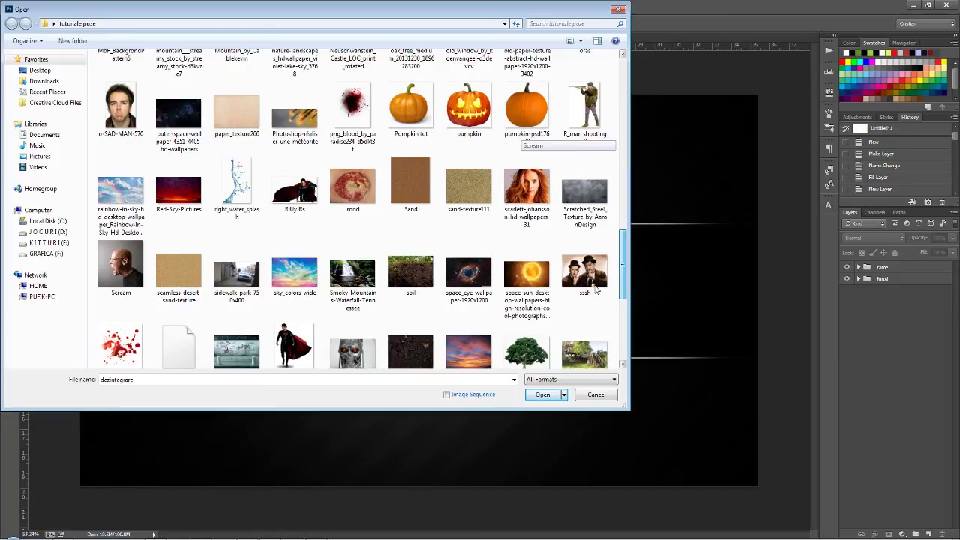
{"action": "scroll", "coordinate": [597, 292], "scroll_direction": "down", "scroll_amount": 2}
{"action": "scroll", "coordinate": [626, 302], "scroll_direction": "down", "scroll_amount": 2}
{"action": "scroll", "coordinate": [625, 301], "scroll_direction": "down", "scroll_amount": 2}
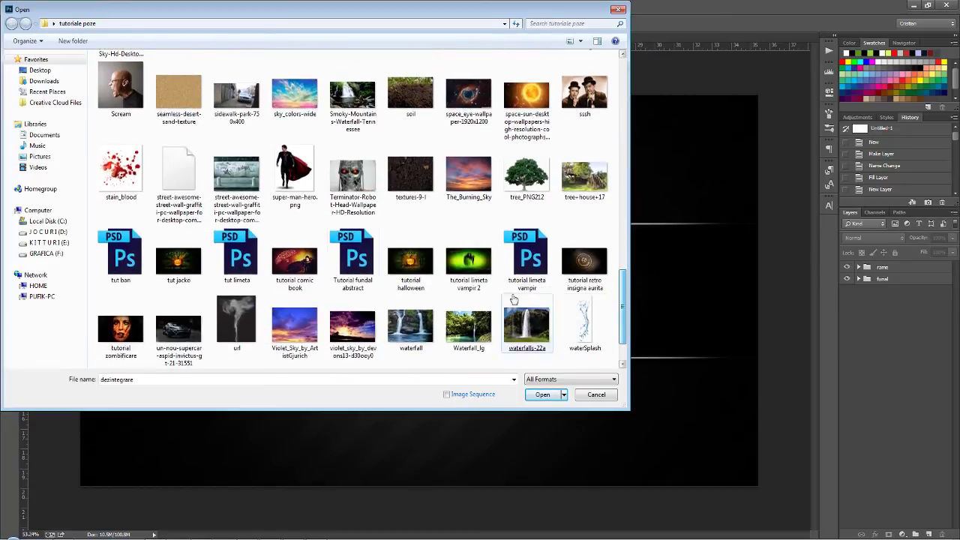
{"action": "left_click", "coordinate": [121, 330], "text": "ctrl"}
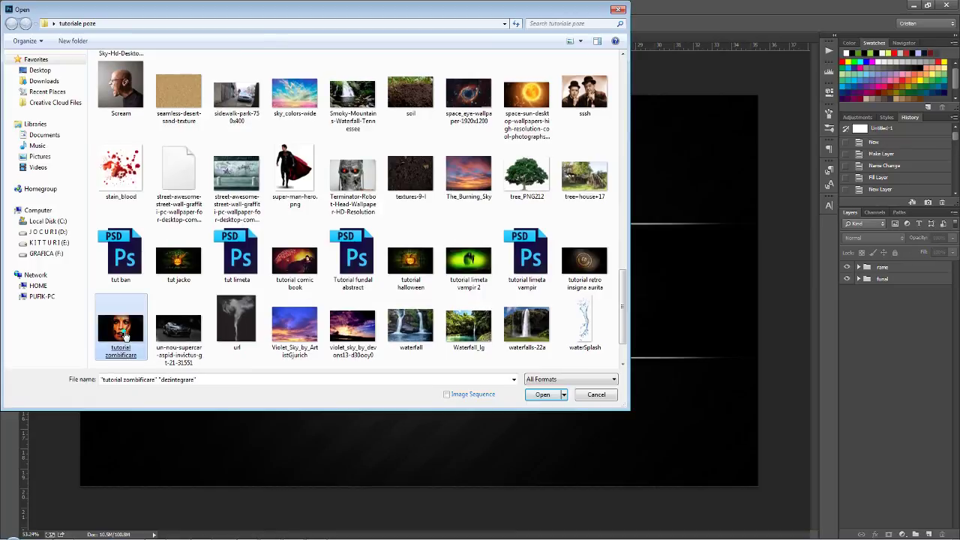
{"action": "left_click", "coordinate": [188, 261], "text": "ctrl"}
{"action": "left_click", "coordinate": [413, 273], "text": "ctrl"}
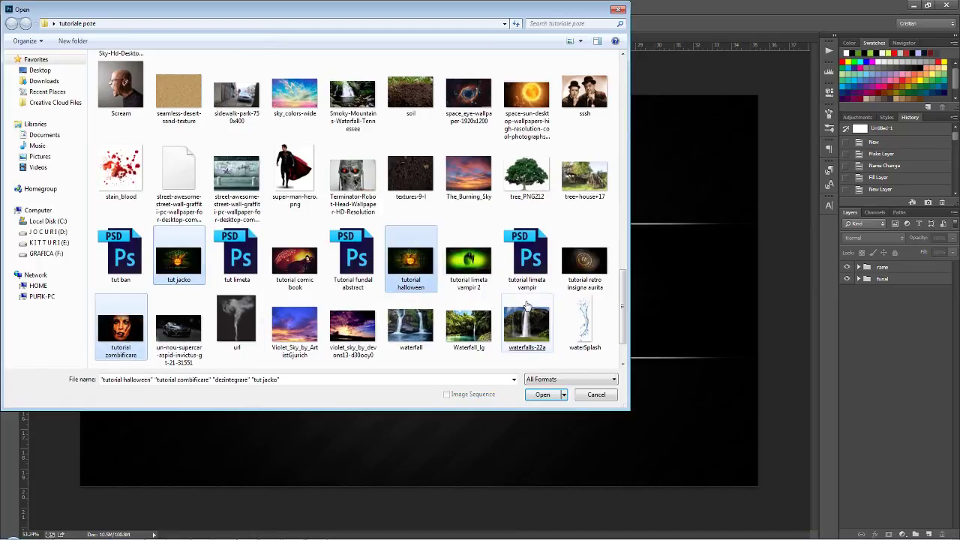
{"action": "left_click", "coordinate": [592, 259], "text": "ctrl"}
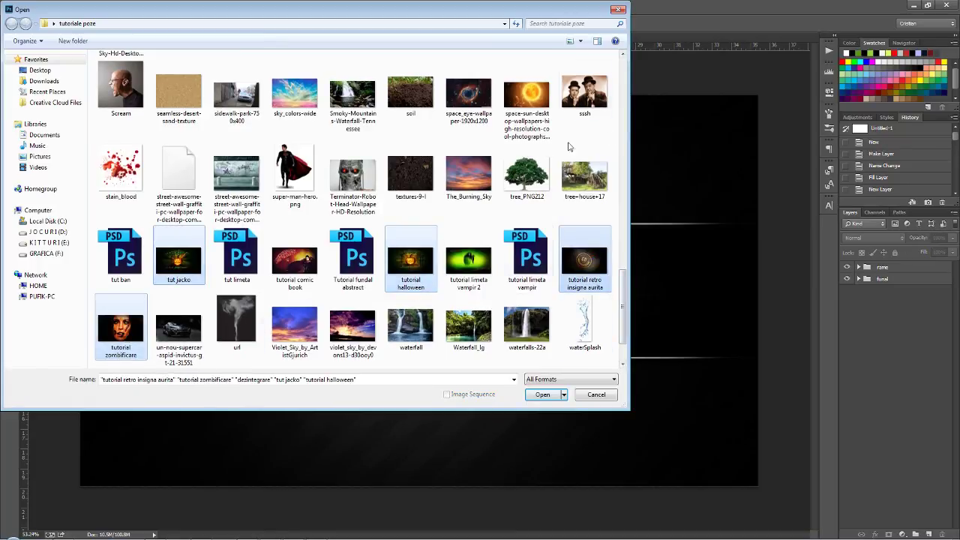
{"action": "left_click", "coordinate": [544, 394]}
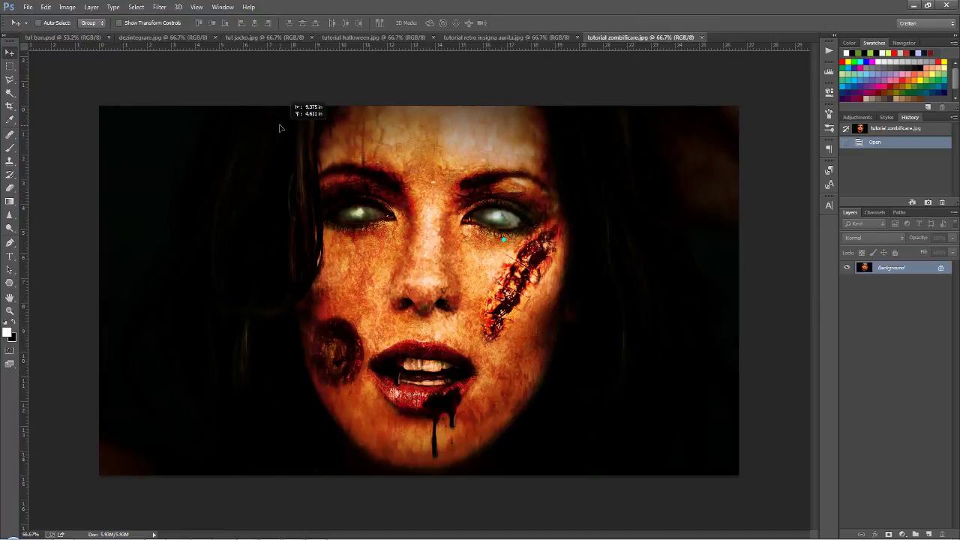
Bring the zombie photo into the banner and clip it to frame layer 1 inside rame
{"action": "left_click", "coordinate": [150, 37]}
{"action": "left_click", "coordinate": [83, 37]}
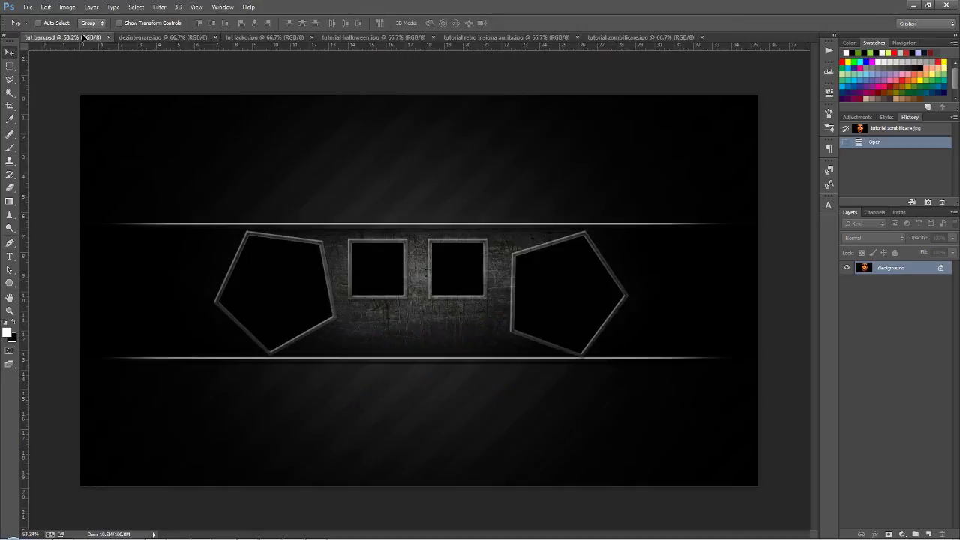
{"action": "left_click_drag", "start_coordinate": [84, 37], "coordinate": [262, 237]}
{"action": "left_click_drag", "start_coordinate": [326, 259], "coordinate": [402, 263]}
{"action": "left_click", "coordinate": [858, 280]}
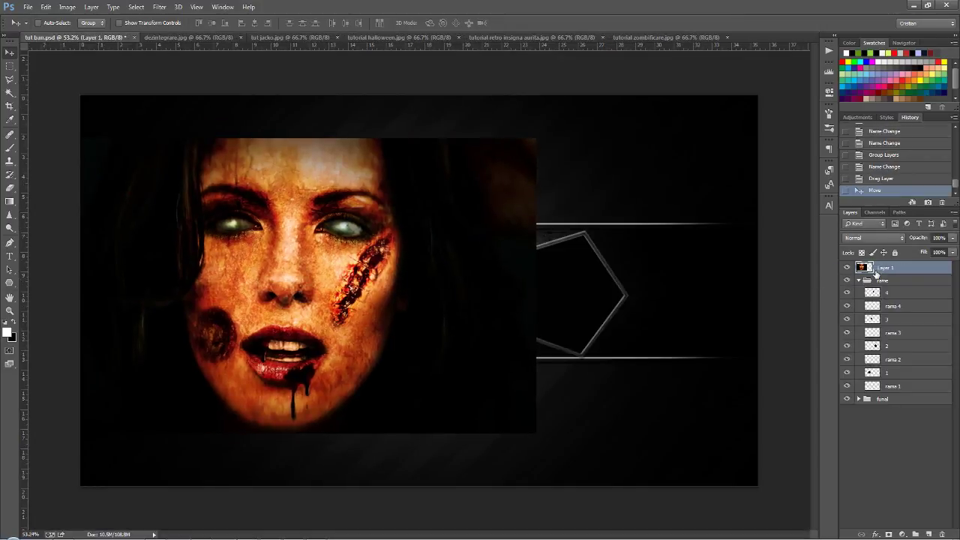
{"action": "mouse_move", "coordinate": [883, 268]}
{"action": "left_mouse_down"}
{"action": "mouse_move", "coordinate": [898, 361]}
{"action": "mouse_move", "coordinate": [870, 370]}
{"action": "left_mouse_up"}
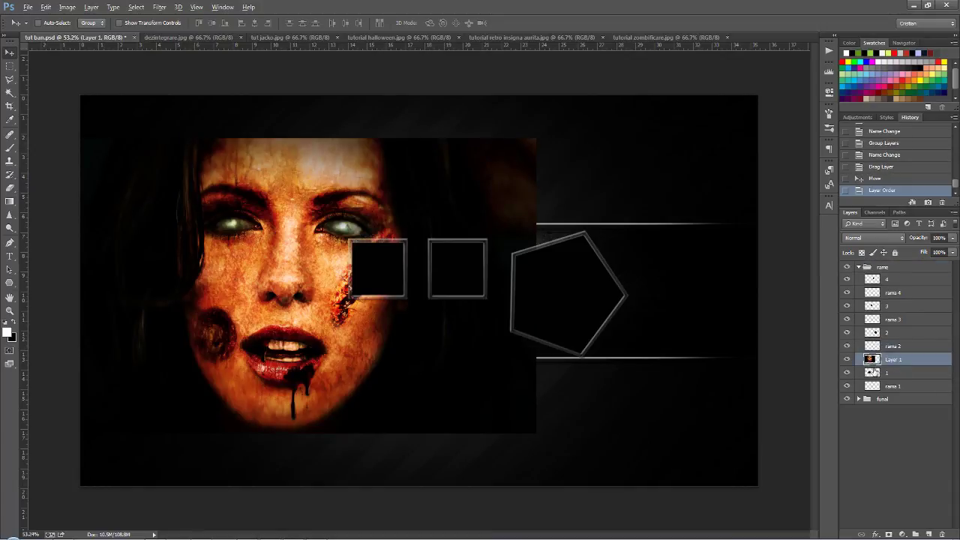
{"action": "left_click", "coordinate": [870, 366], "text": "alt"}
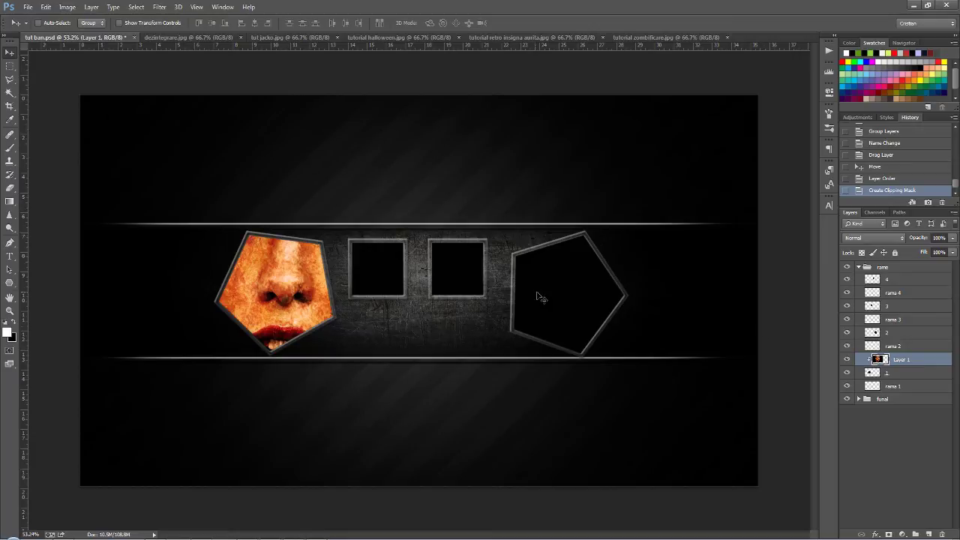
Scale the zombie photo down to about 41% so the face fits the left pentagon
{"action": "key", "text": "ctrl+t"}
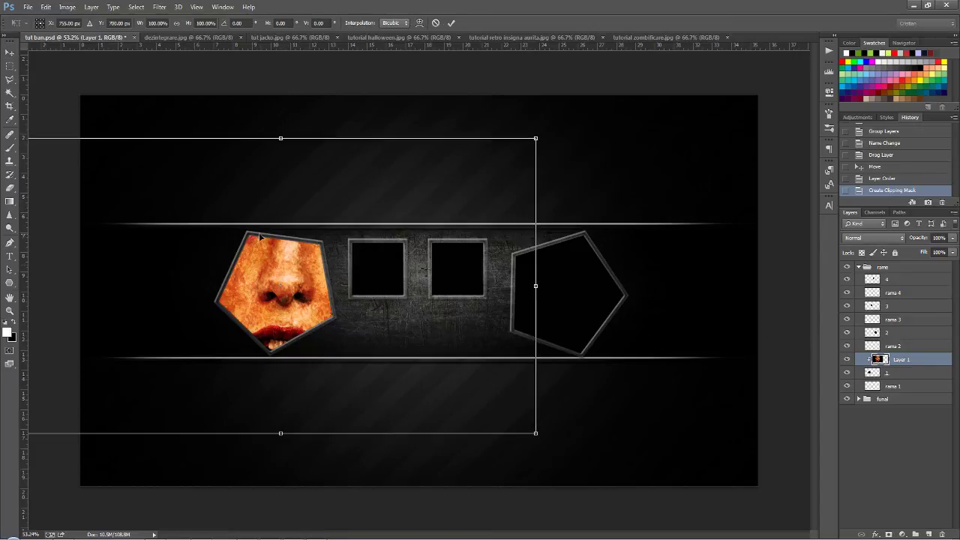
{"action": "scroll", "coordinate": [225, 225], "scroll_direction": "down", "scroll_amount": 3}
{"action": "left_click_drag", "start_coordinate": [123, 178], "coordinate": [201, 221]}
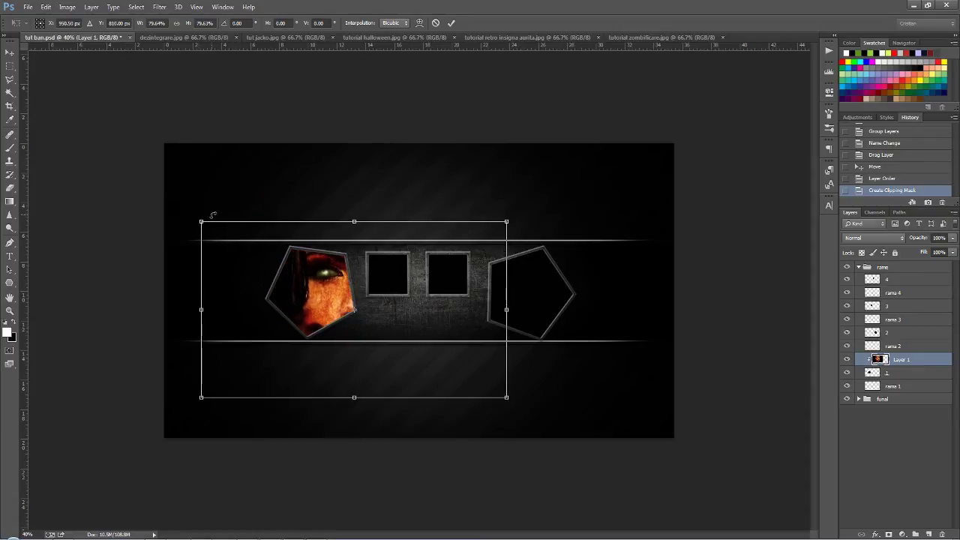
{"action": "left_click_drag", "start_coordinate": [507, 398], "coordinate": [407, 339]}
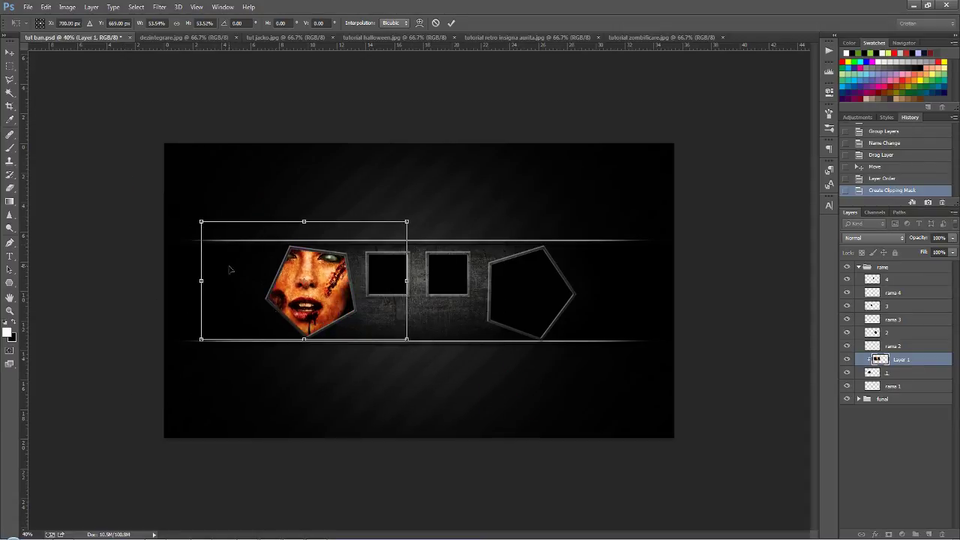
{"action": "left_click_drag", "start_coordinate": [201, 221], "coordinate": [229, 239]}
{"action": "left_click_drag", "start_coordinate": [407, 338], "coordinate": [385, 328]}
{"action": "left_click_drag", "start_coordinate": [320, 269], "coordinate": [321, 277]}
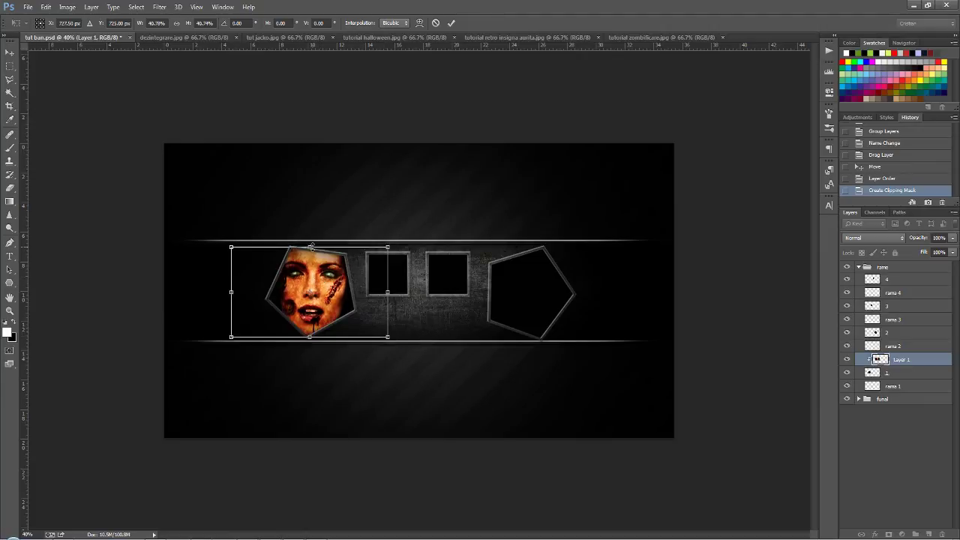
{"action": "key", "text": "Return"}
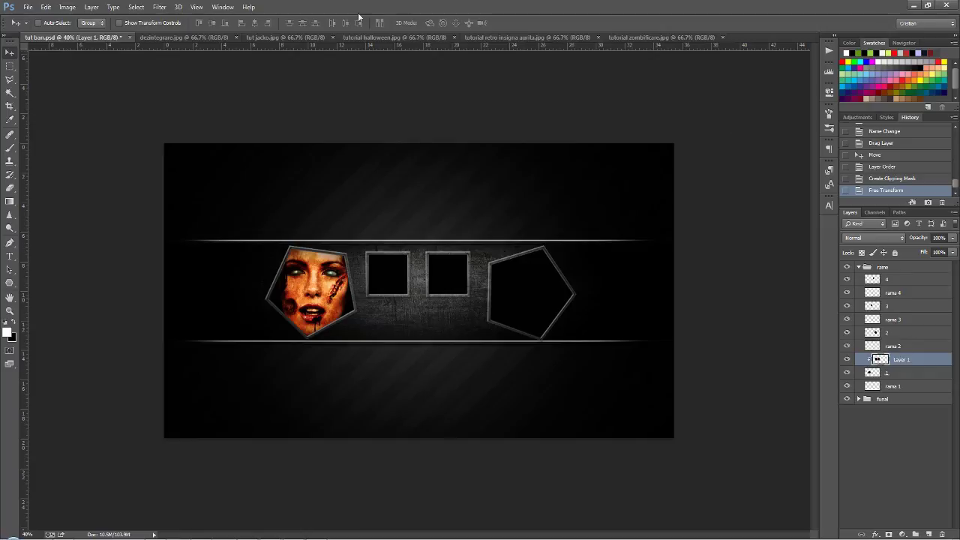
Bring the pumpkin image into the banner, clipped above frame layer 2 in the right pentagon
{"action": "left_click", "coordinate": [373, 37]}
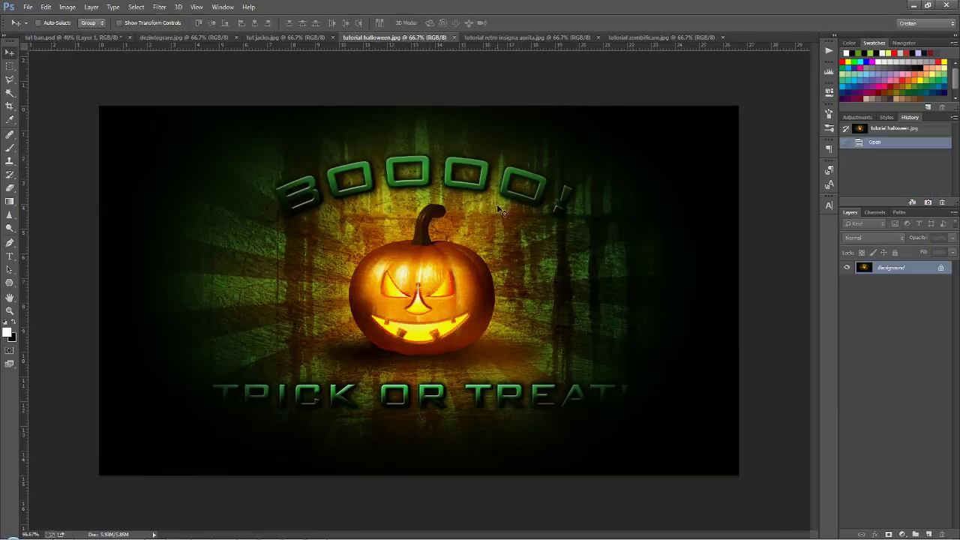
{"action": "left_click", "coordinate": [99, 37]}
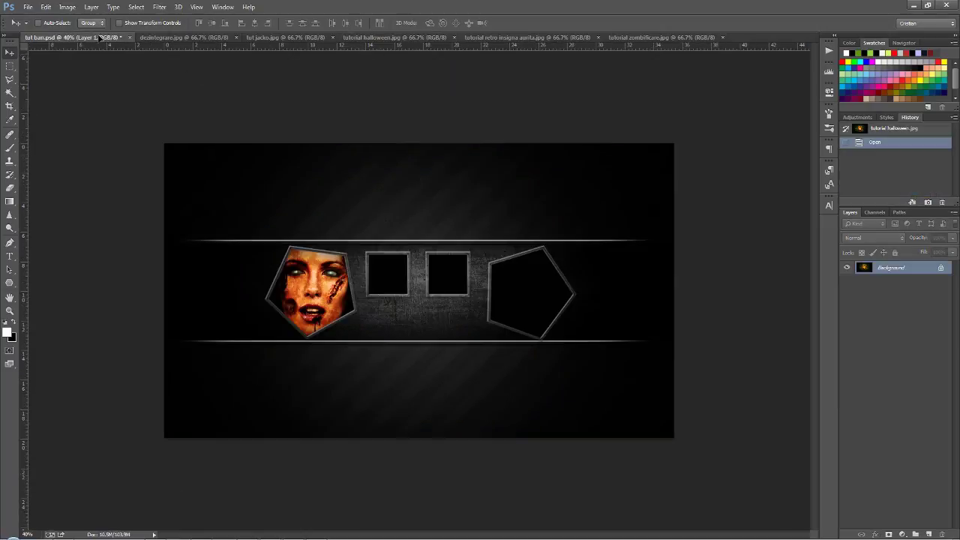
{"action": "left_click_drag", "start_coordinate": [100, 37], "coordinate": [393, 267]}
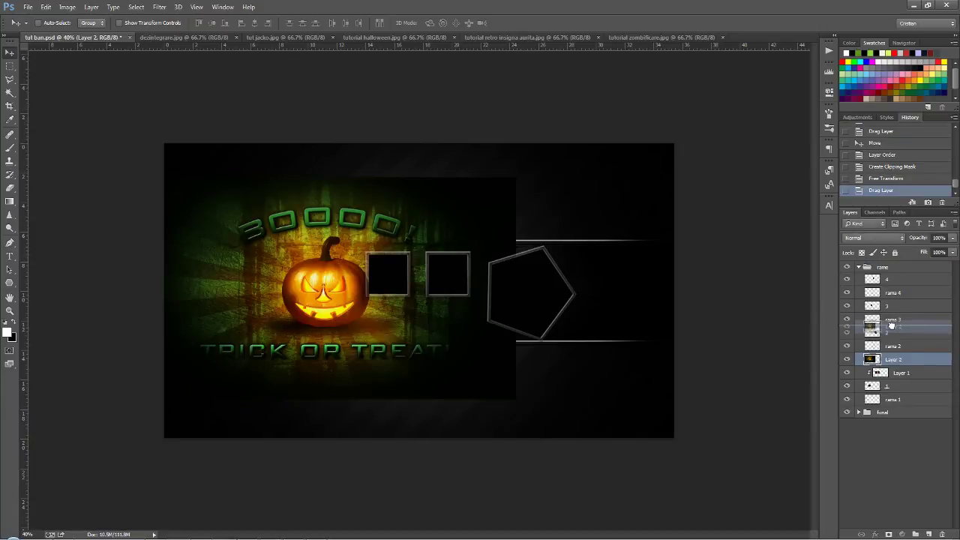
{"action": "left_click_drag", "start_coordinate": [894, 363], "coordinate": [896, 330]}
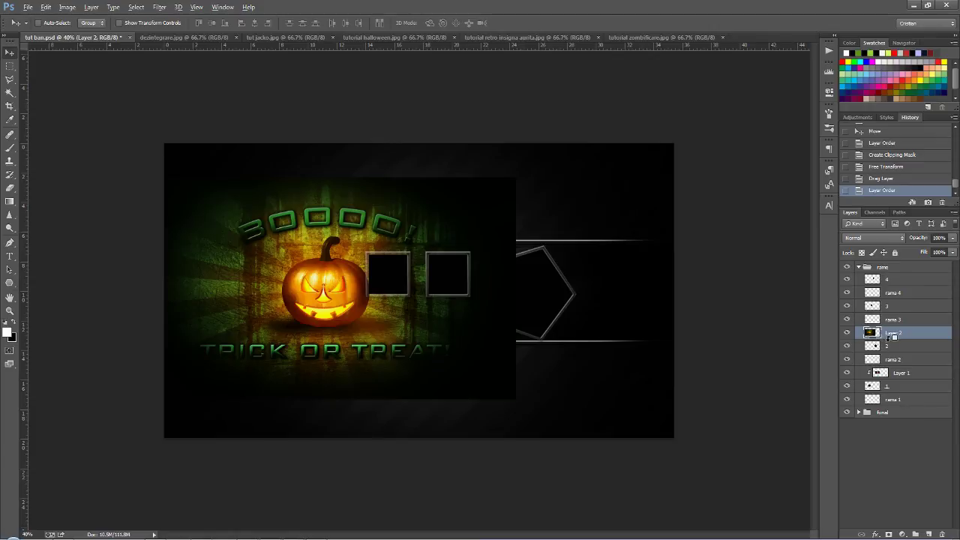
{"action": "left_click", "coordinate": [893, 338], "text": "alt"}
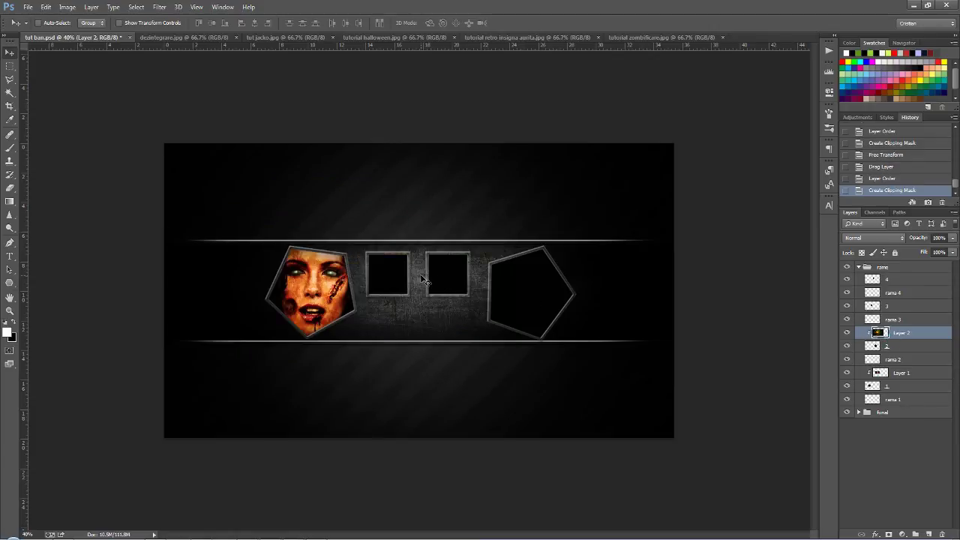
{"action": "mouse_move", "coordinate": [396, 281]}
{"action": "left_mouse_down"}
{"action": "mouse_move", "coordinate": [596, 282]}
{"action": "mouse_move", "coordinate": [501, 292]}
{"action": "left_mouse_up"}
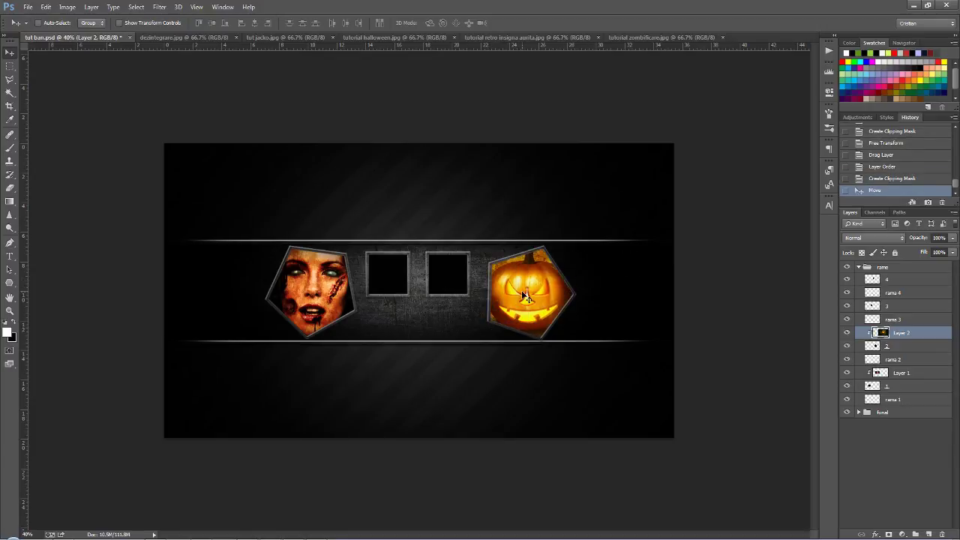
Shrink the pumpkin image to roughly frame size and center it in the right pentagon
{"action": "key", "text": "ctrl+t"}
{"action": "key", "text": "ctrl+0"}
{"action": "left_click_drag", "start_coordinate": [691, 190], "coordinate": [623, 230]}
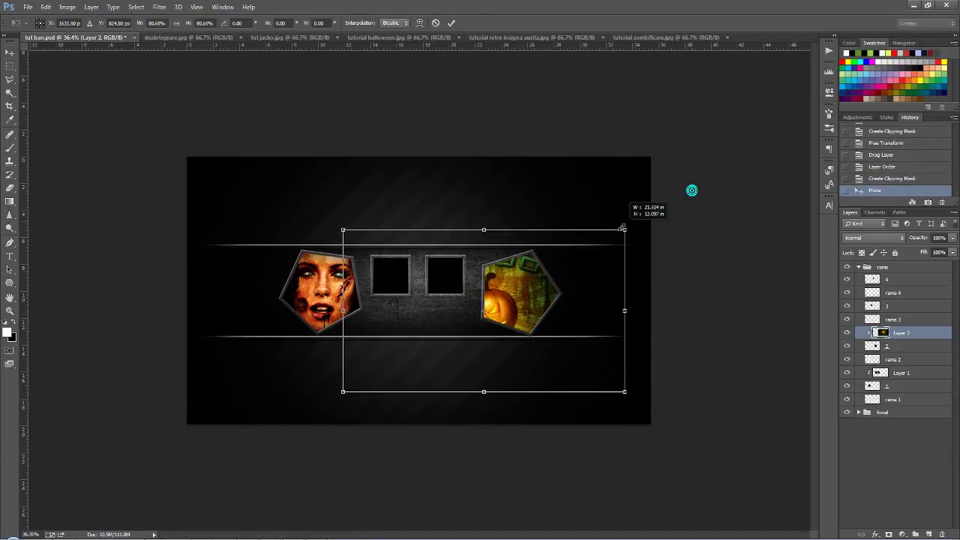
{"action": "left_click_drag", "start_coordinate": [343, 391], "coordinate": [432, 340]}
{"action": "left_click_drag", "start_coordinate": [623, 231], "coordinate": [592, 249]}
{"action": "left_click_drag", "start_coordinate": [432, 248], "coordinate": [451, 255]}
{"action": "left_click_drag", "start_coordinate": [518, 278], "coordinate": [518, 288]}
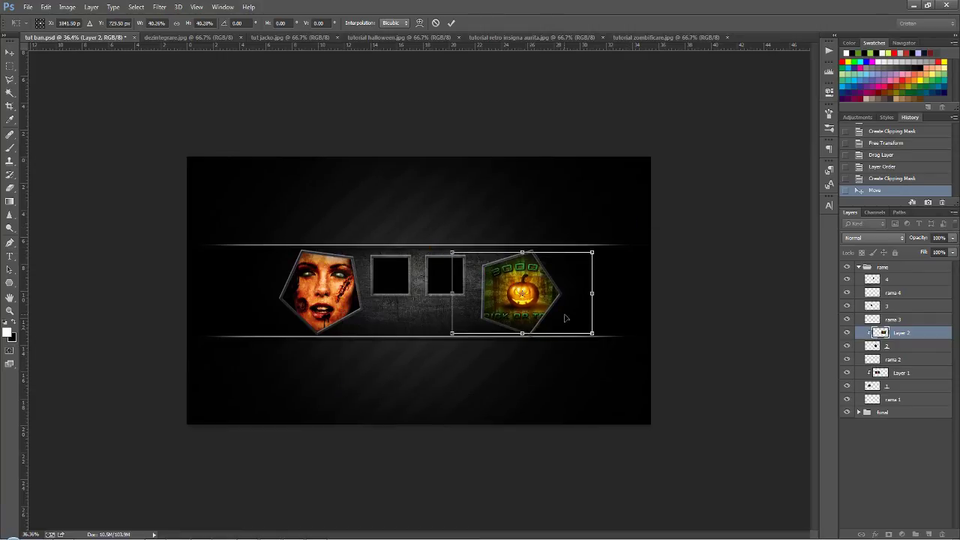
Fine-tune the pumpkin image's edges so it fits the right frame neatly
{"action": "left_click_drag", "start_coordinate": [592, 333], "coordinate": [585, 329]}
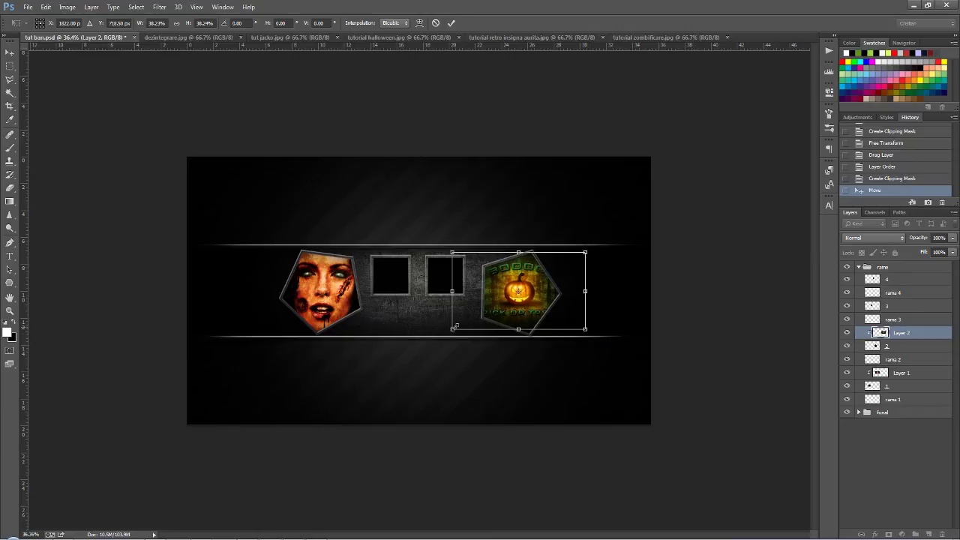
{"action": "left_click_drag", "start_coordinate": [453, 327], "coordinate": [462, 328]}
{"action": "left_click_drag", "start_coordinate": [524, 328], "coordinate": [523, 331]}
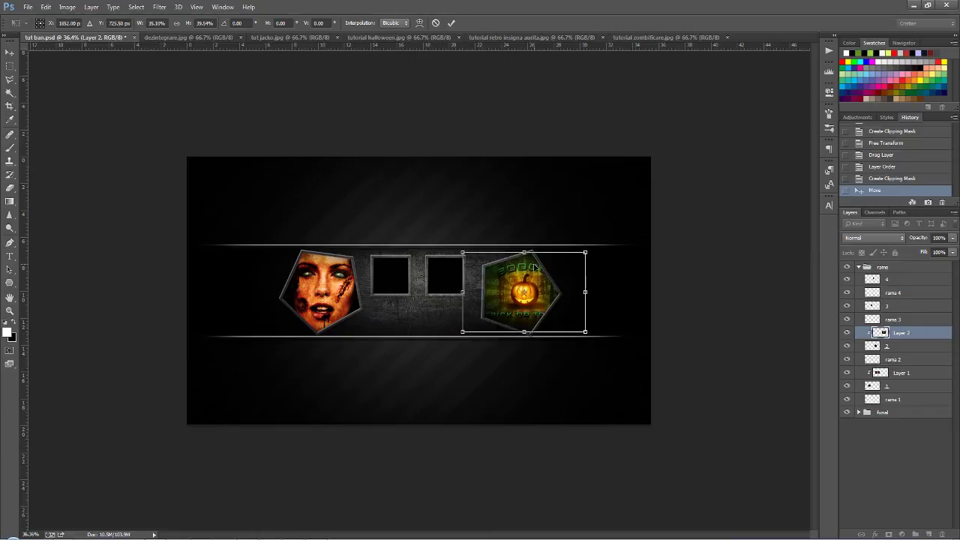
{"action": "left_click_drag", "start_coordinate": [465, 291], "coordinate": [474, 291]}
{"action": "left_click_drag", "start_coordinate": [585, 294], "coordinate": [570, 293]}
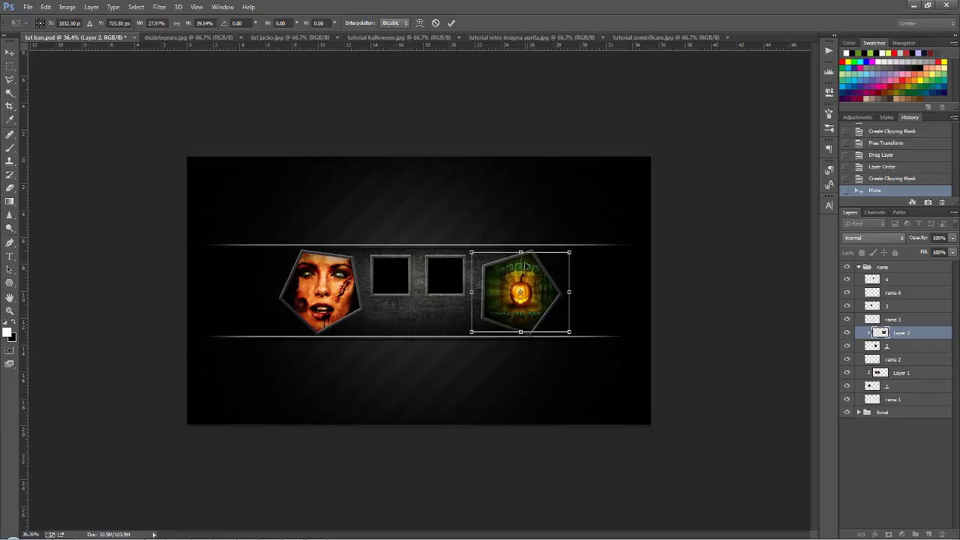
{"action": "left_click_drag", "start_coordinate": [520, 252], "coordinate": [520, 245]}
{"action": "left_click_drag", "start_coordinate": [471, 288], "coordinate": [466, 288]}
{"action": "key", "text": "Return"}
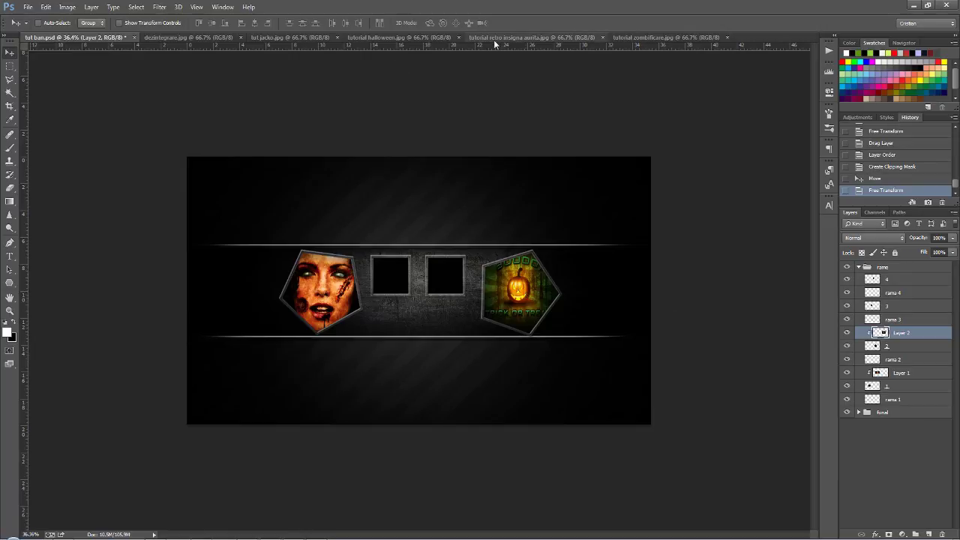
Copy the gold CD badge into tut ban.psd and clip it to the left square frame
{"action": "left_click", "coordinate": [529, 36]}
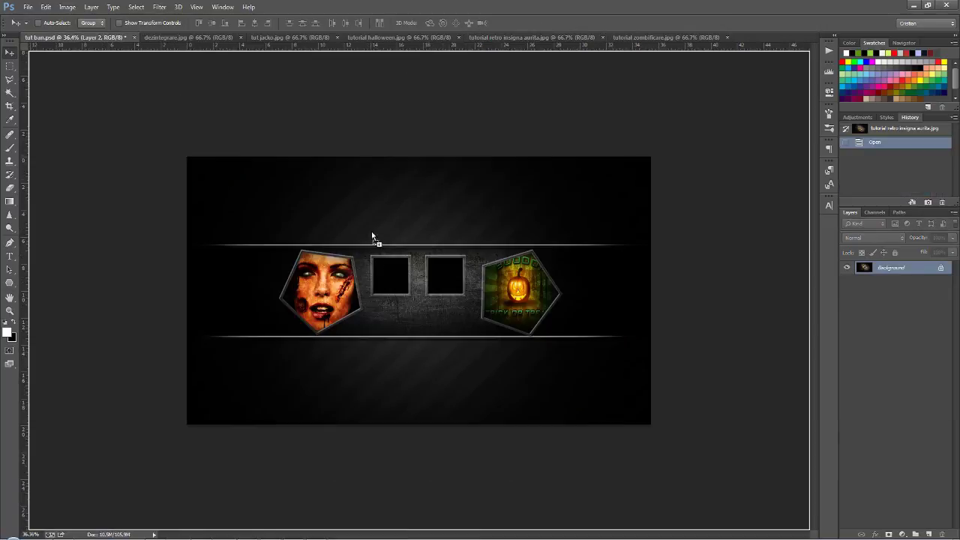
{"action": "mouse_move", "coordinate": [179, 81]}
{"action": "left_mouse_down"}
{"action": "mouse_move", "coordinate": [411, 276]}
{"action": "mouse_move", "coordinate": [486, 279]}
{"action": "left_mouse_up"}
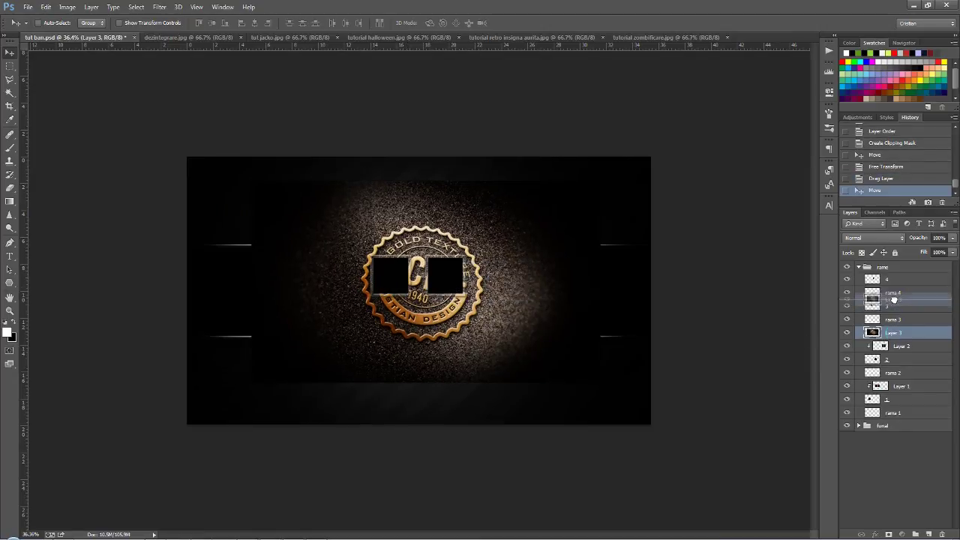
{"action": "left_click_drag", "start_coordinate": [894, 337], "coordinate": [896, 307]}
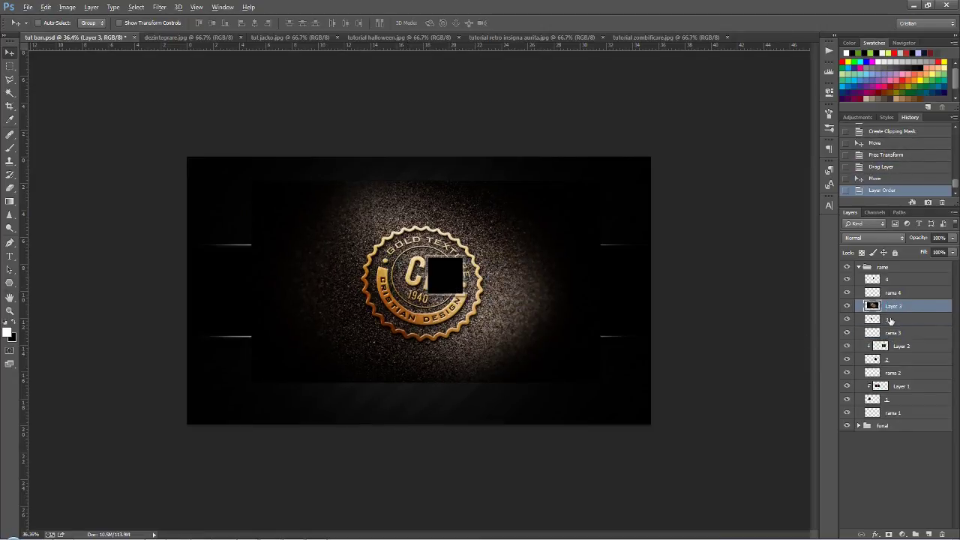
{"action": "left_click", "coordinate": [870, 312], "text": "alt"}
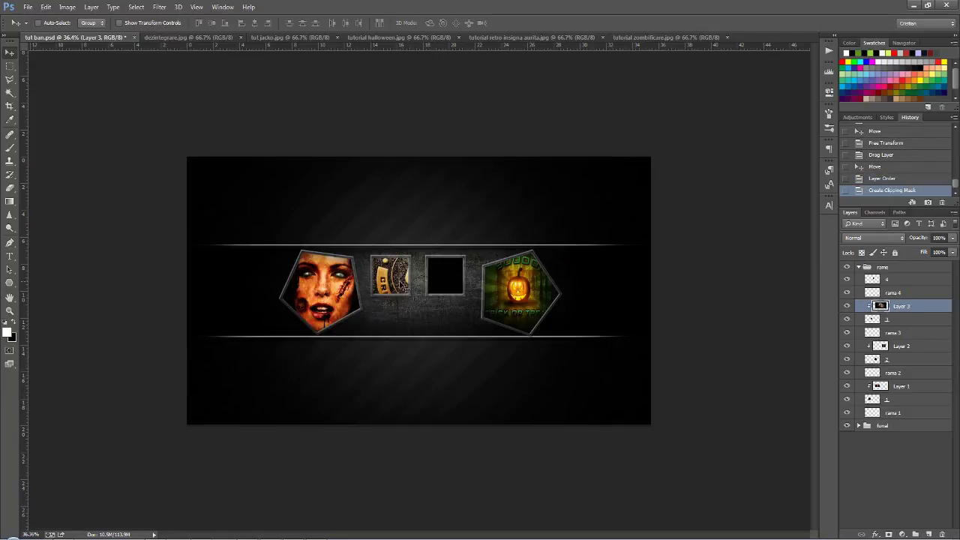
{"action": "left_click_drag", "start_coordinate": [403, 286], "coordinate": [372, 279]}
Scale the badge down to about 23.7% so it fits and centres in the square
{"action": "key", "text": "ctrl+t"}
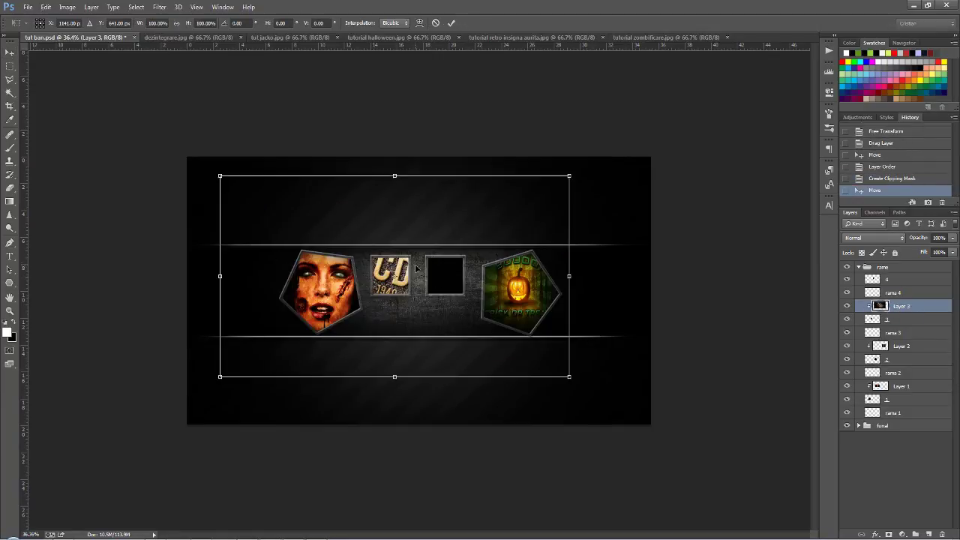
{"action": "left_click_drag", "start_coordinate": [569, 176], "coordinate": [492, 219]}
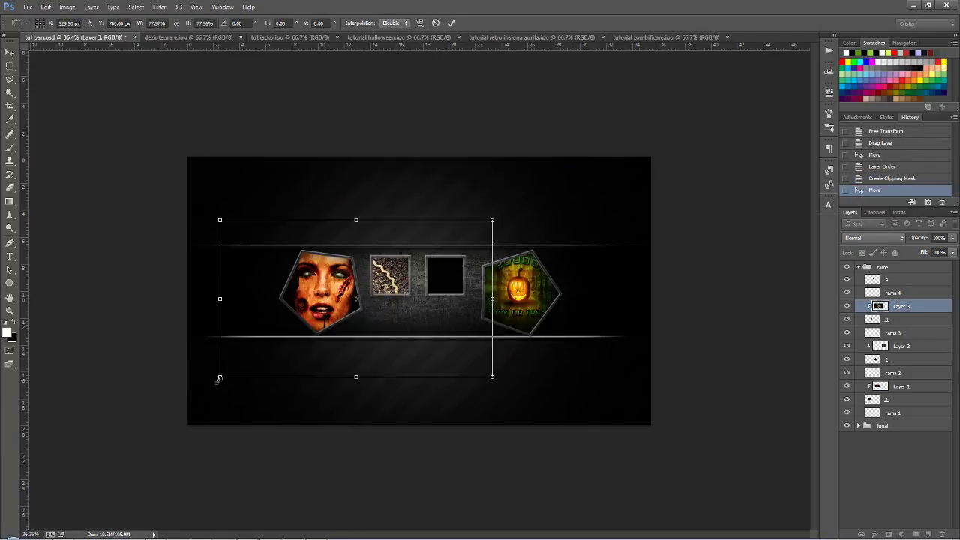
{"action": "left_click_drag", "start_coordinate": [219, 377], "coordinate": [326, 315]}
{"action": "left_click_drag", "start_coordinate": [491, 222], "coordinate": [462, 237]}
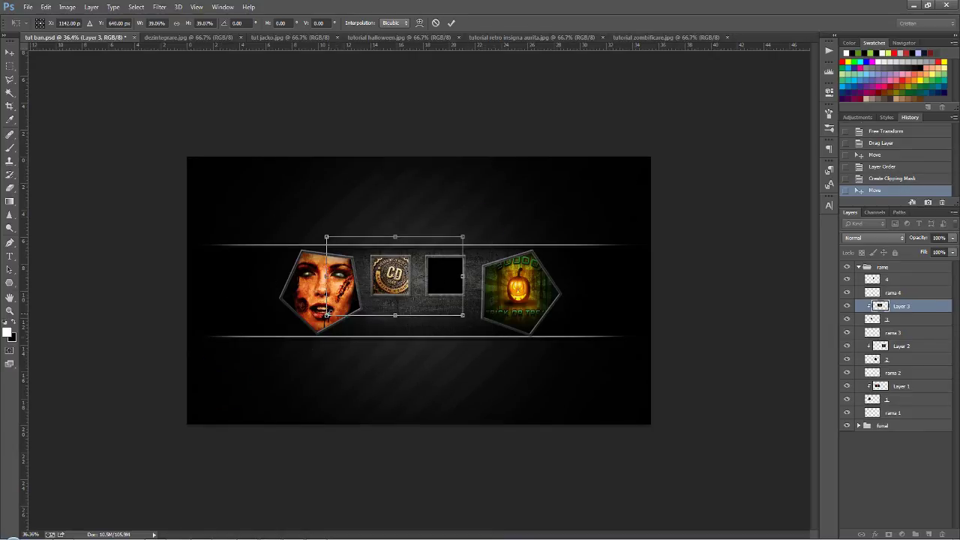
{"action": "left_click_drag", "start_coordinate": [327, 315], "coordinate": [350, 301]}
{"action": "left_click_drag", "start_coordinate": [462, 237], "coordinate": [433, 255]}
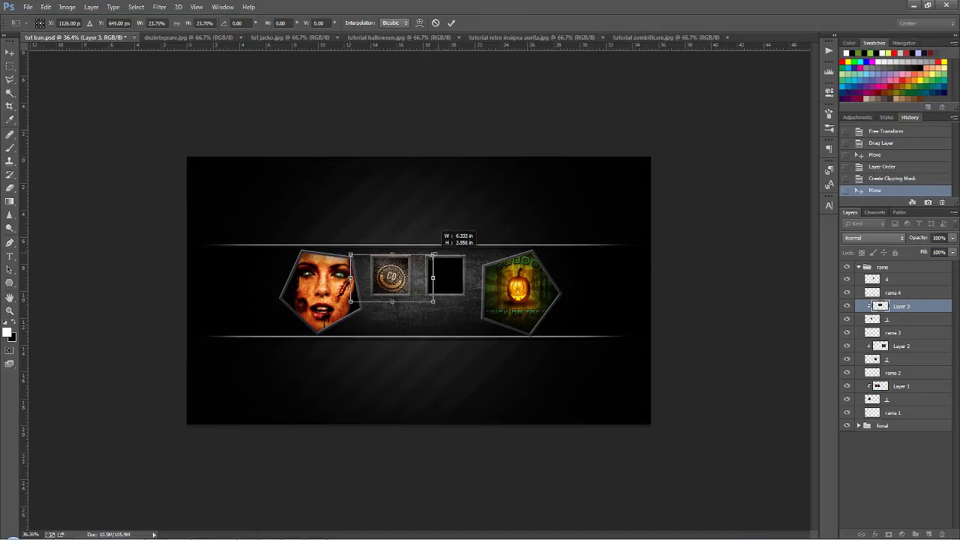
{"action": "left_click_drag", "start_coordinate": [388, 278], "coordinate": [390, 277]}
{"action": "key", "text": "Return"}
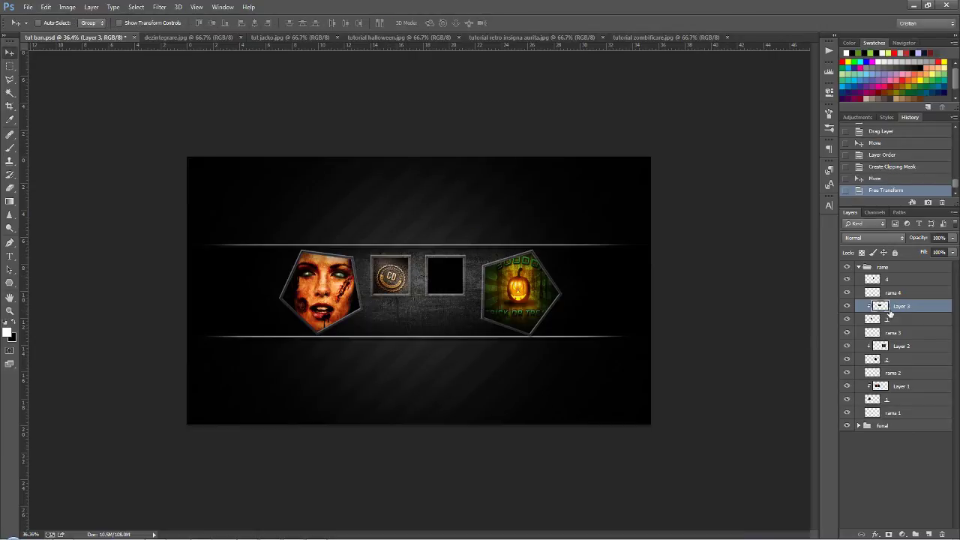
Release the badge's clipping mask by mistake, then undo to keep it framed
{"action": "right_click", "coordinate": [891, 309]}
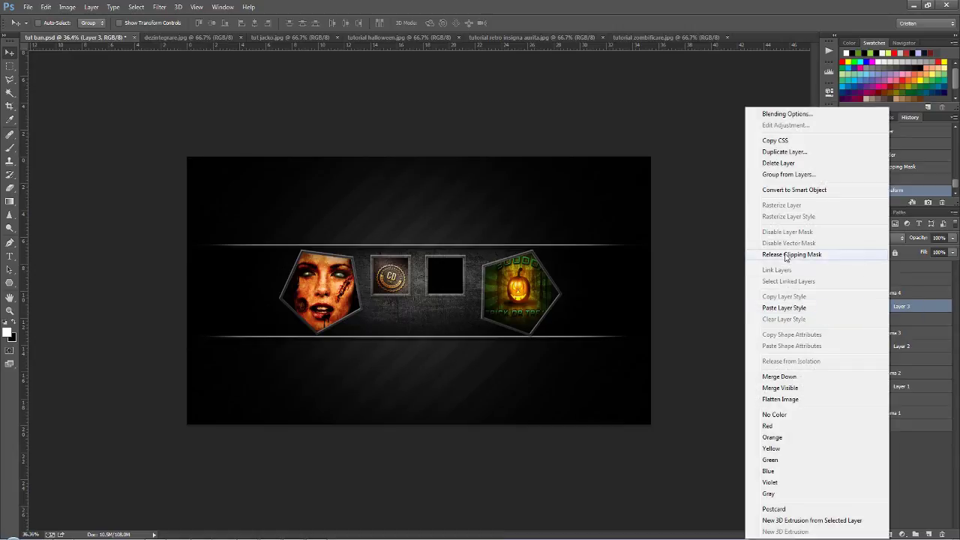
{"action": "left_click", "coordinate": [783, 253]}
{"action": "left_click_drag", "start_coordinate": [895, 306], "coordinate": [906, 277]}
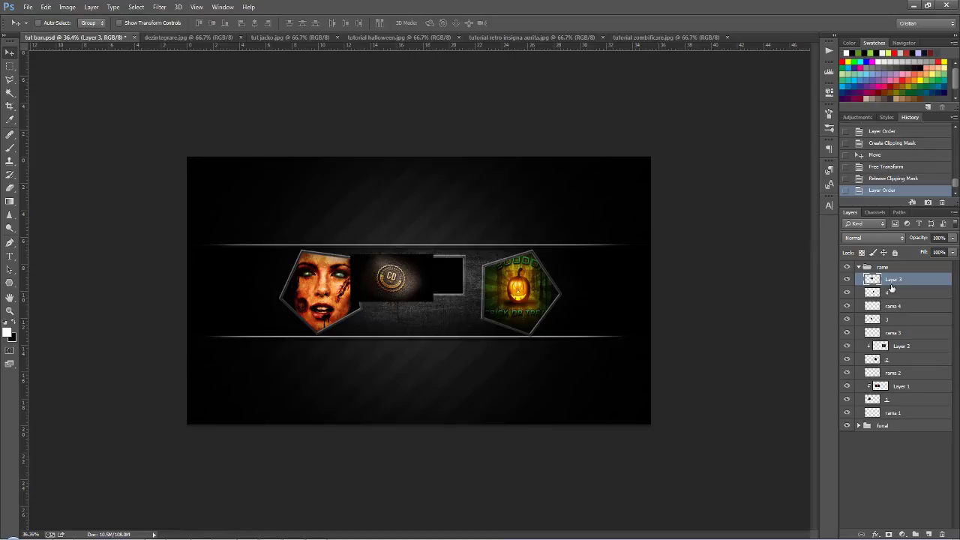
{"action": "key", "text": "ctrl+z"}
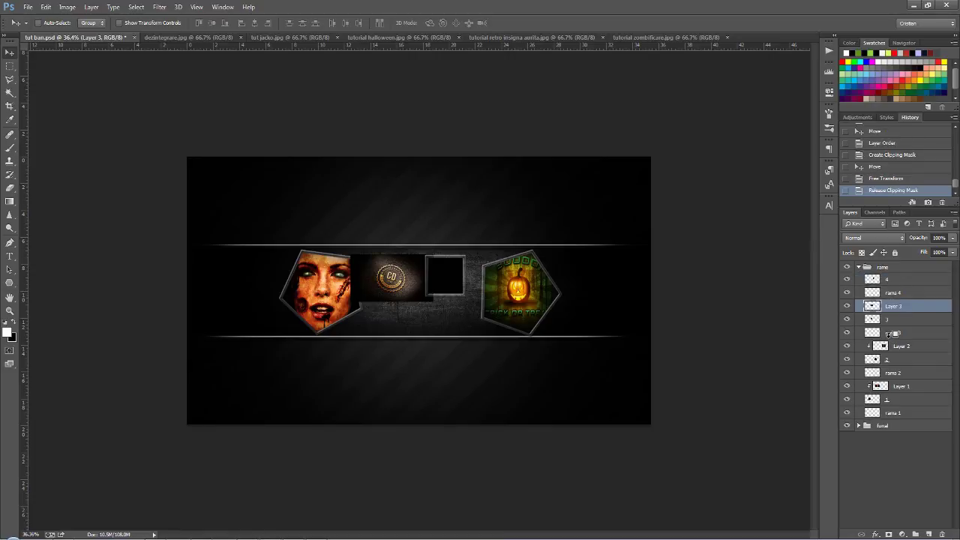
{"action": "key", "text": "ctrl+z"}
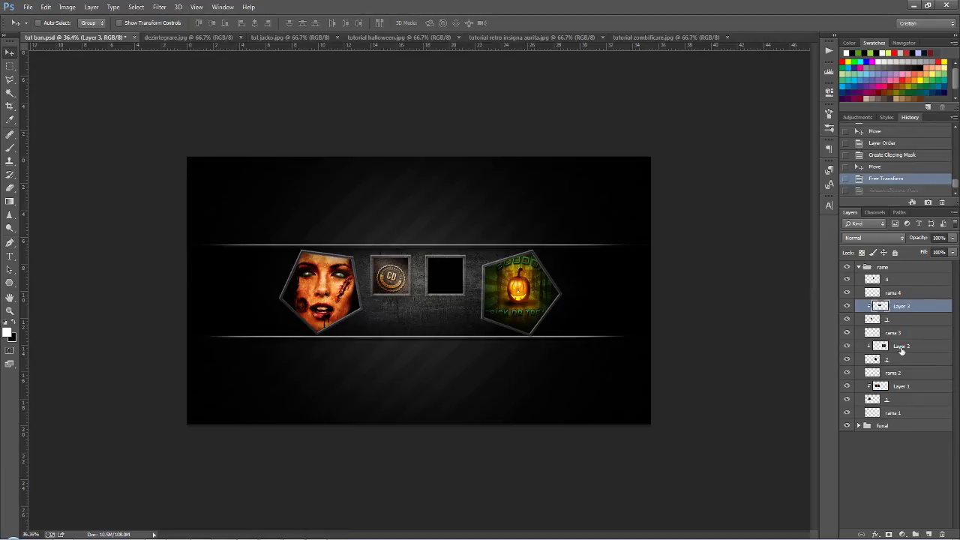
Unclip the Layer 2 pumpkin from the pentagon and clip it into the right square
{"action": "left_click", "coordinate": [900, 348]}
{"action": "right_click", "coordinate": [893, 351]}
{"action": "left_click", "coordinate": [778, 256]}
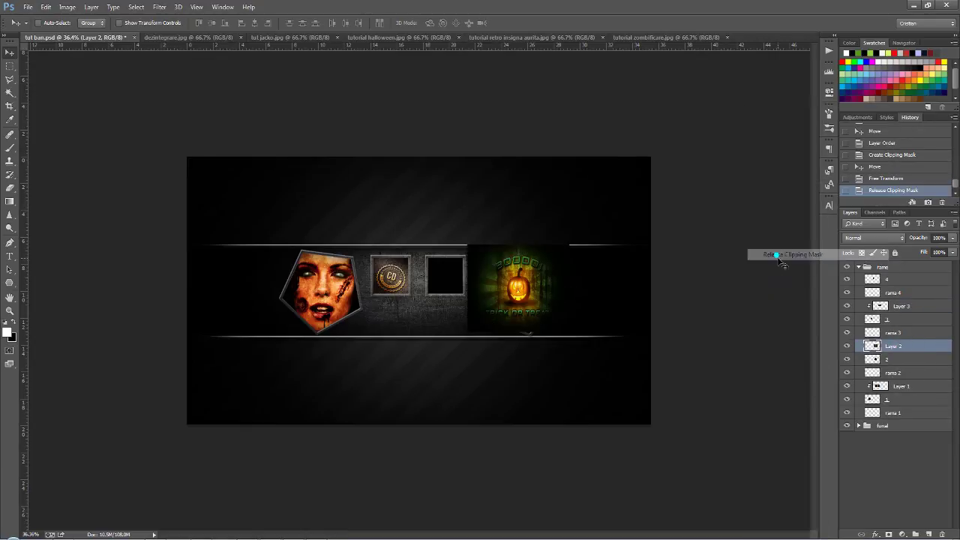
{"action": "left_click_drag", "start_coordinate": [893, 347], "coordinate": [896, 269]}
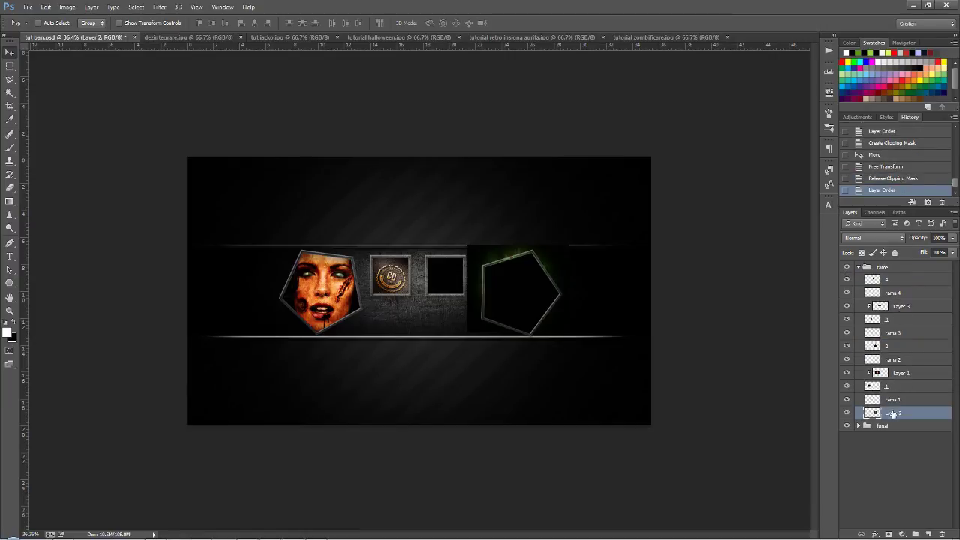
{"action": "left_click_drag", "start_coordinate": [893, 413], "coordinate": [898, 279]}
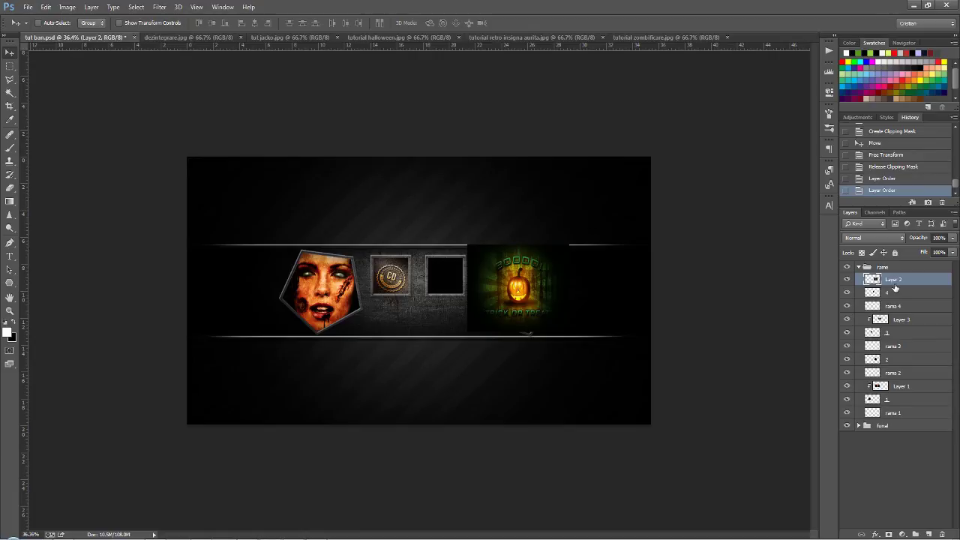
{"action": "left_click", "coordinate": [893, 286], "text": "alt"}
{"action": "left_click_drag", "start_coordinate": [525, 296], "coordinate": [450, 281]}
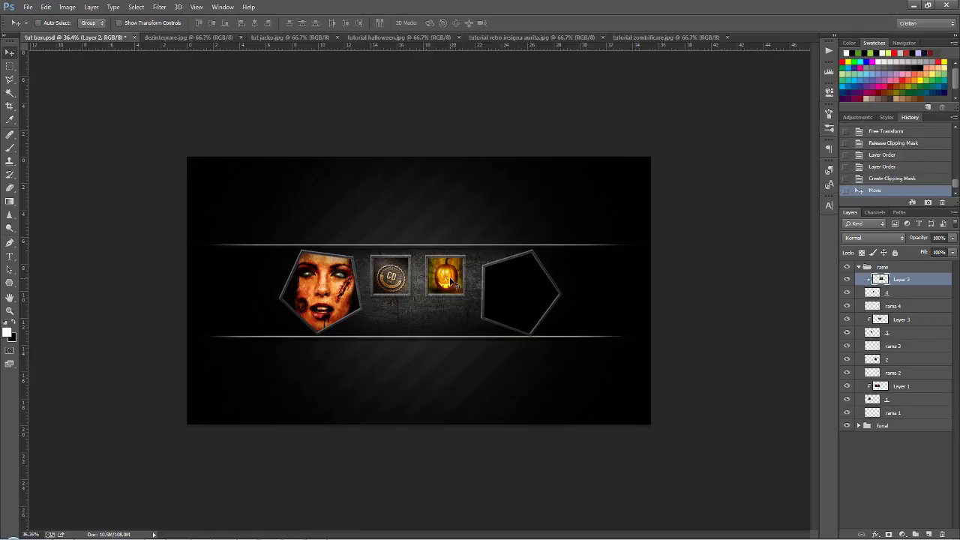
Scale the pumpkin picture down to fit the right square frame
{"action": "key", "text": "ctrl+t"}
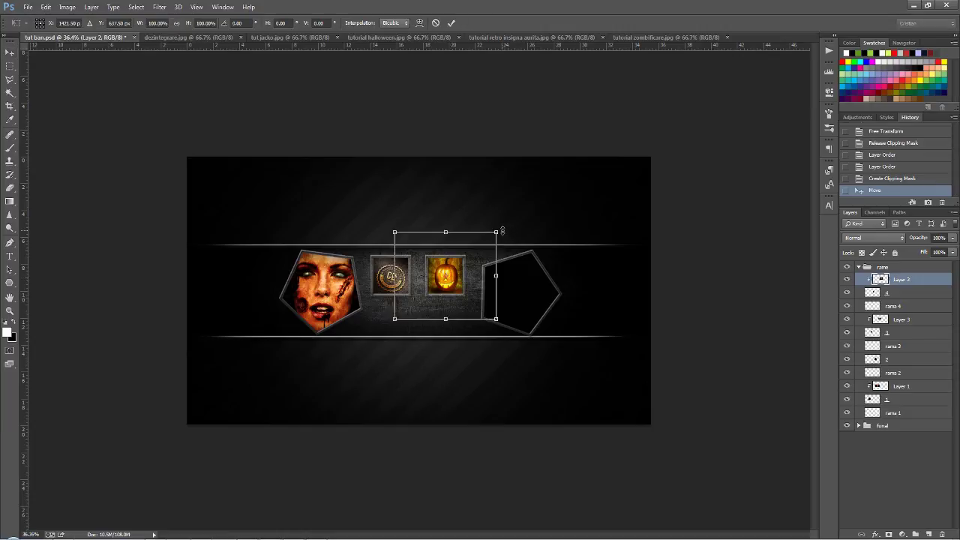
{"action": "left_click_drag", "start_coordinate": [501, 231], "coordinate": [492, 240]}
{"action": "left_click_drag", "start_coordinate": [393, 318], "coordinate": [412, 304]}
{"action": "left_click_drag", "start_coordinate": [449, 241], "coordinate": [449, 249]}
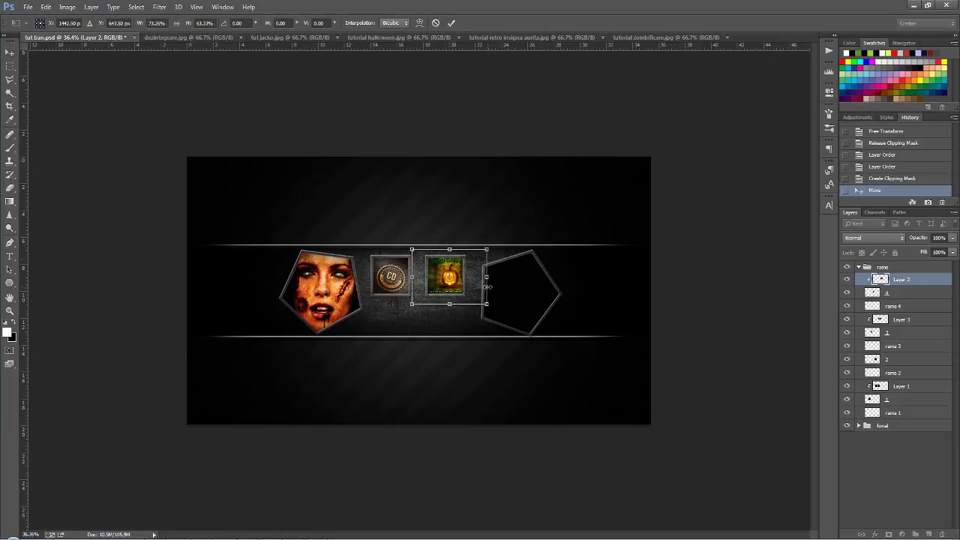
{"action": "left_click_drag", "start_coordinate": [487, 277], "coordinate": [480, 276]}
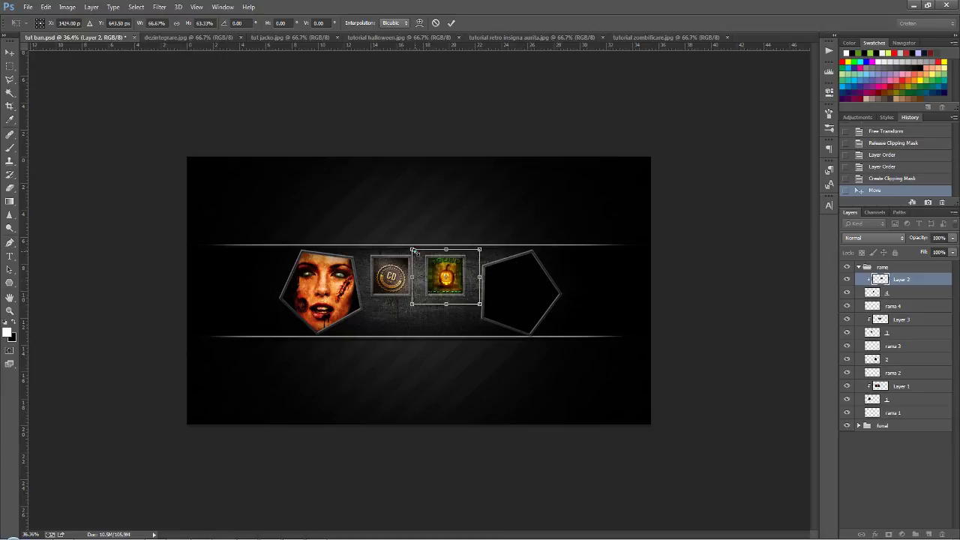
{"action": "left_click_drag", "start_coordinate": [412, 249], "coordinate": [417, 253]}
{"action": "left_click_drag", "start_coordinate": [479, 303], "coordinate": [471, 298]}
{"action": "scroll", "coordinate": [446, 287], "scroll_direction": "up", "scroll_amount": 2}
{"action": "scroll", "coordinate": [454, 285], "scroll_direction": "up", "scroll_amount": 1}
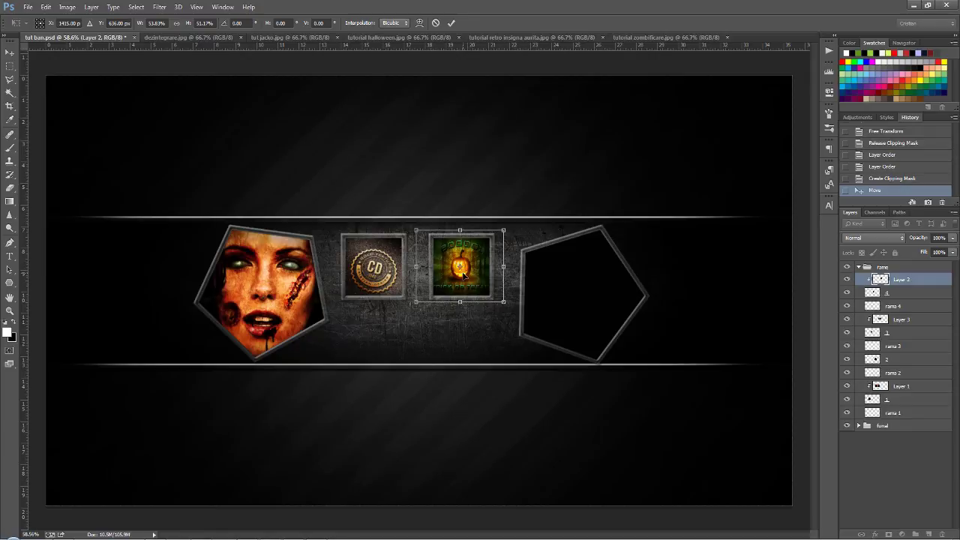
{"action": "key", "text": "Return"}
{"action": "scroll", "coordinate": [480, 277], "scroll_direction": "down", "scroll_amount": 3}
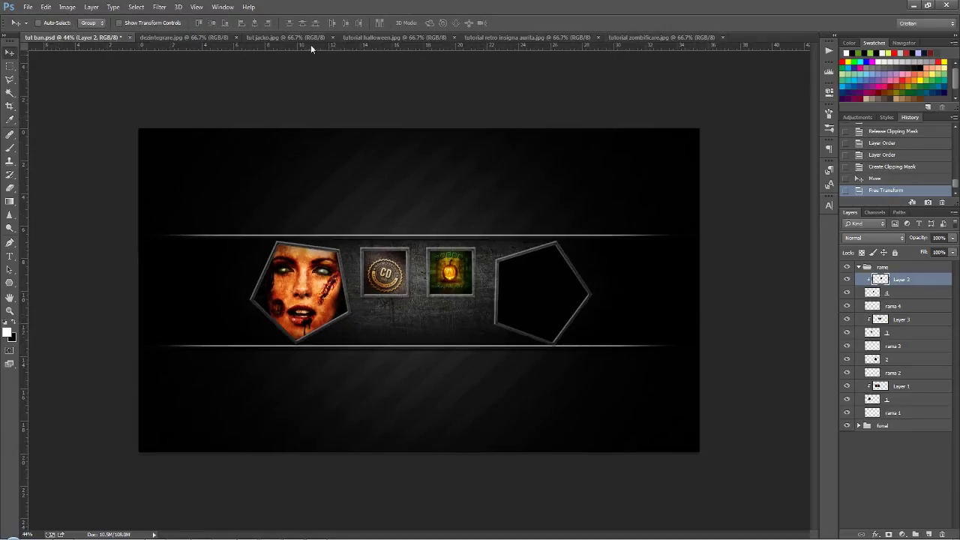
Copy the dezintegrare.jpg photo into the banner and clip it to the right pentagon
{"action": "left_click", "coordinate": [183, 37]}
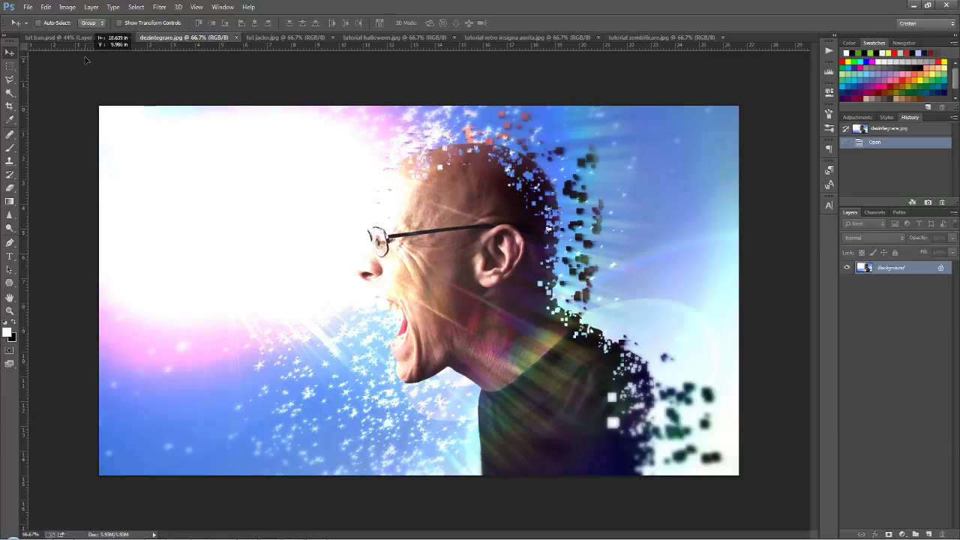
{"action": "left_click", "coordinate": [112, 38]}
{"action": "left_click_drag", "start_coordinate": [121, 95], "coordinate": [525, 306]}
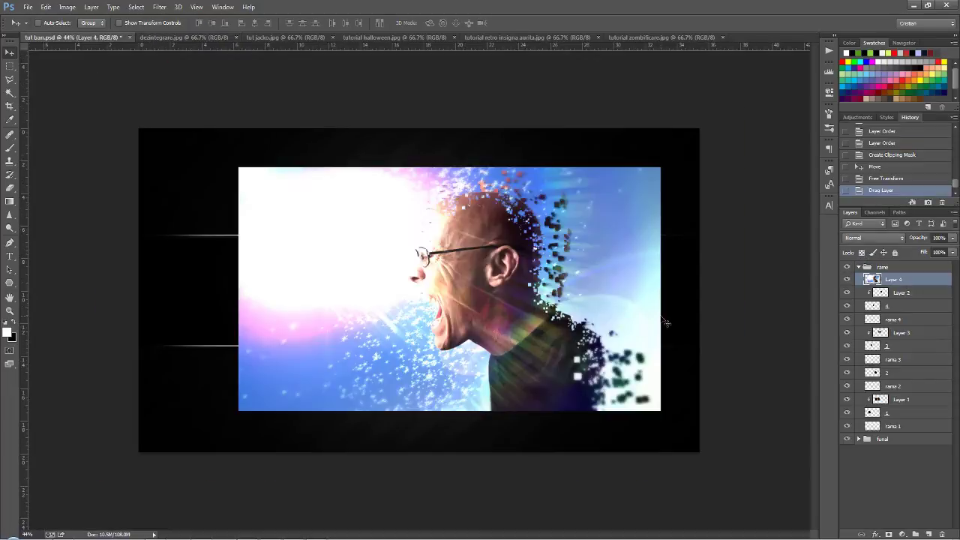
{"action": "scroll", "coordinate": [525, 306], "scroll_direction": "down", "scroll_amount": 2}
{"action": "left_click_drag", "start_coordinate": [902, 280], "coordinate": [901, 365]}
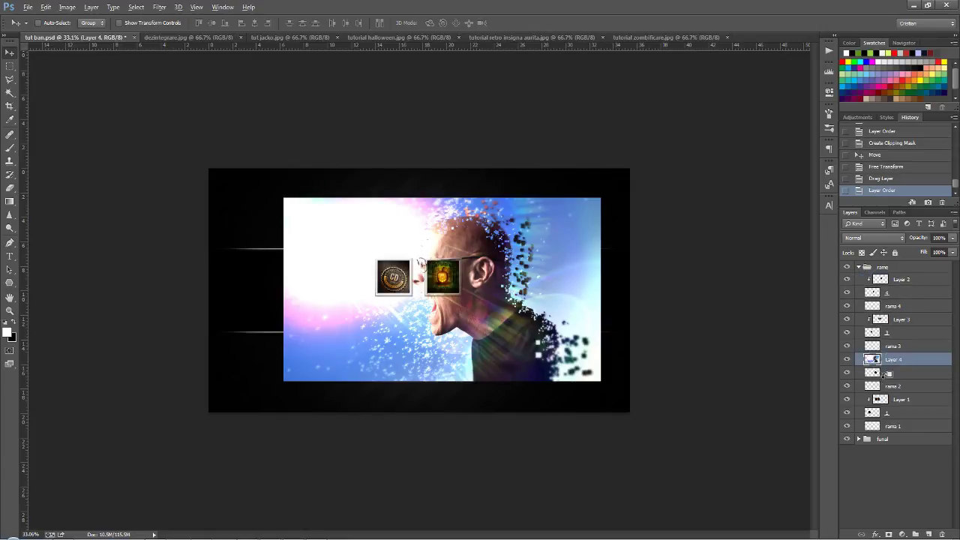
{"action": "left_click", "coordinate": [889, 366], "text": "alt"}
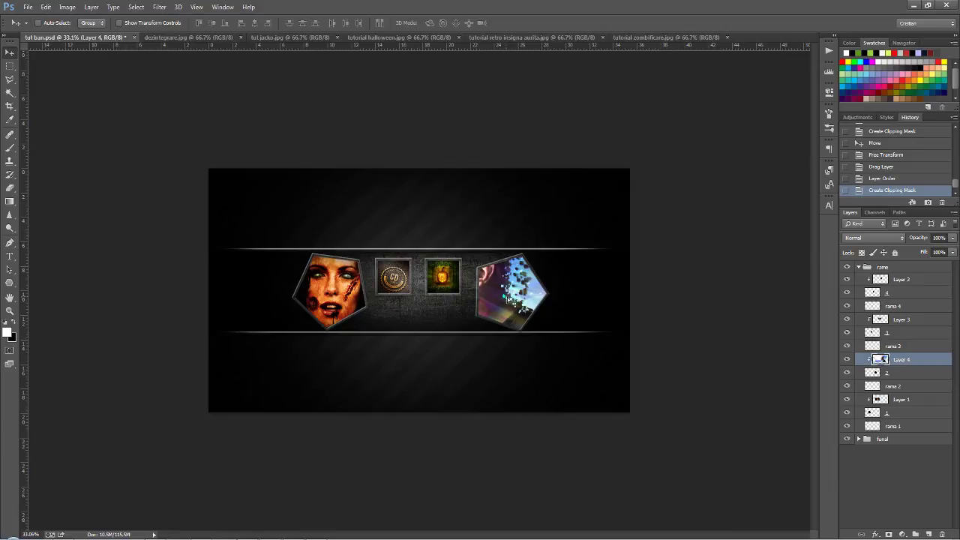
{"action": "left_click_drag", "start_coordinate": [505, 298], "coordinate": [523, 298]}
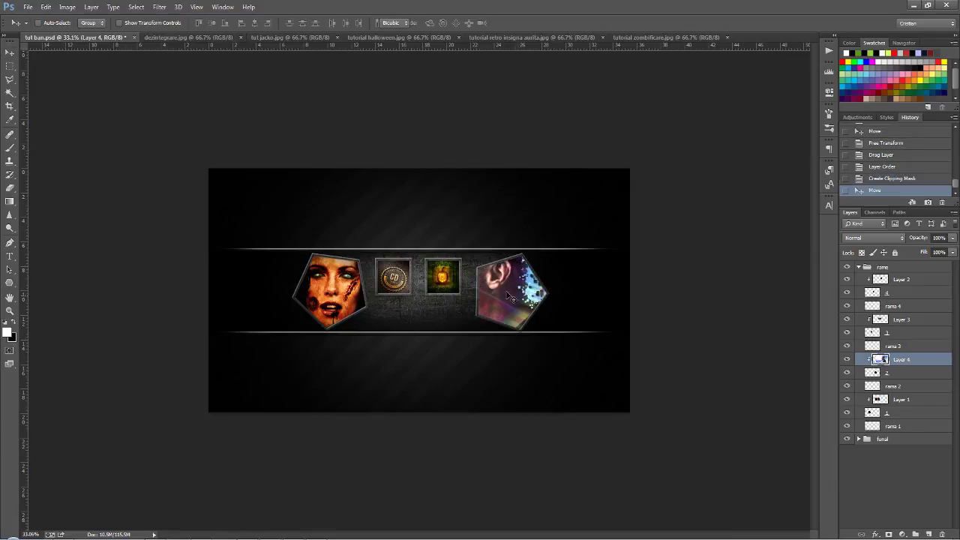
Resize the photo to fit the pentagon, narrowing it slightly from the left
{"action": "key", "text": "ctrl+t"}
{"action": "mouse_move", "coordinate": [300, 198]}
{"action": "left_mouse_down"}
{"action": "mouse_move", "coordinate": [396, 224]}
{"action": "mouse_move", "coordinate": [450, 279]}
{"action": "mouse_move", "coordinate": [486, 277]}
{"action": "left_mouse_up"}
{"action": "mouse_move", "coordinate": [613, 385]}
{"action": "left_mouse_down"}
{"action": "mouse_move", "coordinate": [578, 369]}
{"action": "mouse_move", "coordinate": [545, 311]}
{"action": "mouse_move", "coordinate": [574, 327]}
{"action": "mouse_move", "coordinate": [560, 320]}
{"action": "mouse_move", "coordinate": [502, 330]}
{"action": "left_mouse_up"}
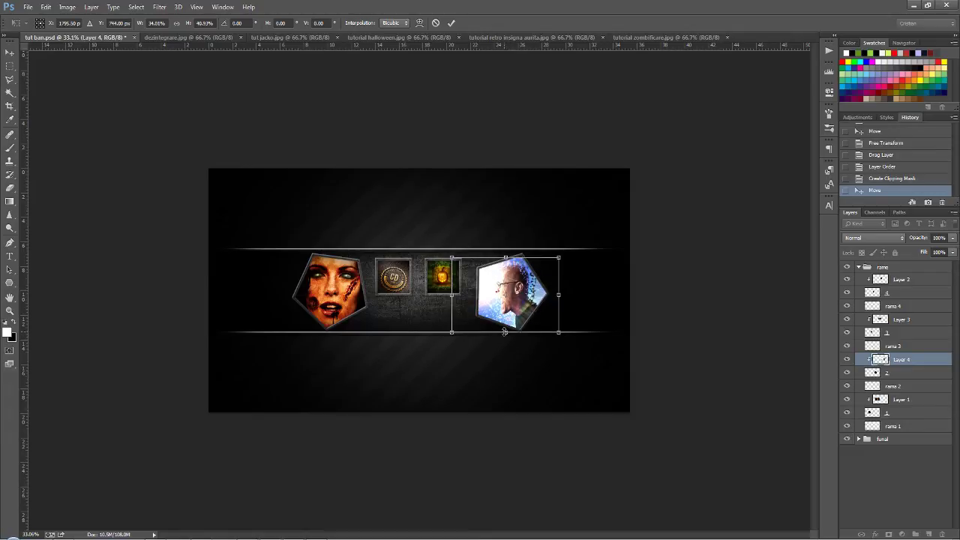
{"action": "left_click_drag", "start_coordinate": [453, 295], "coordinate": [456, 295]}
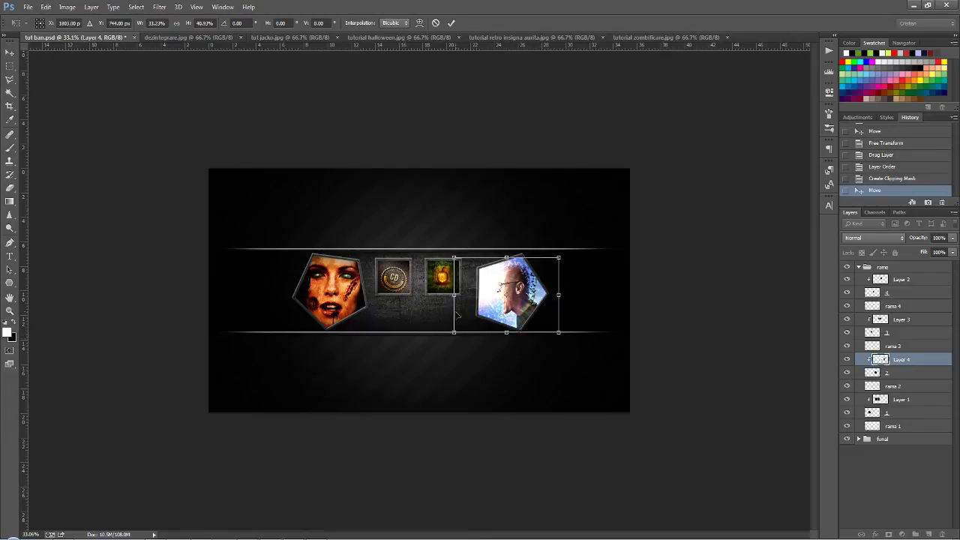
{"action": "key", "text": "Return"}
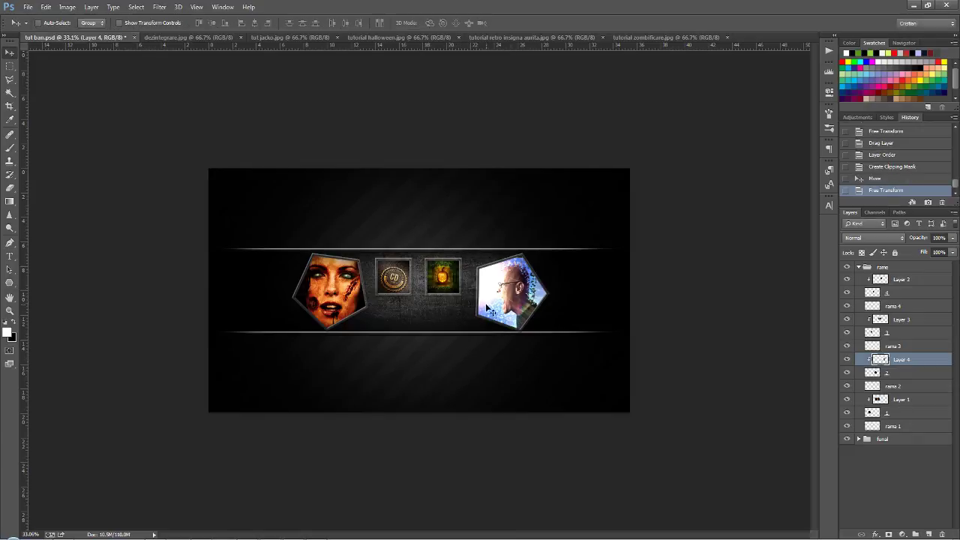
{"action": "scroll", "coordinate": [474, 274], "scroll_direction": "up", "scroll_amount": 1}
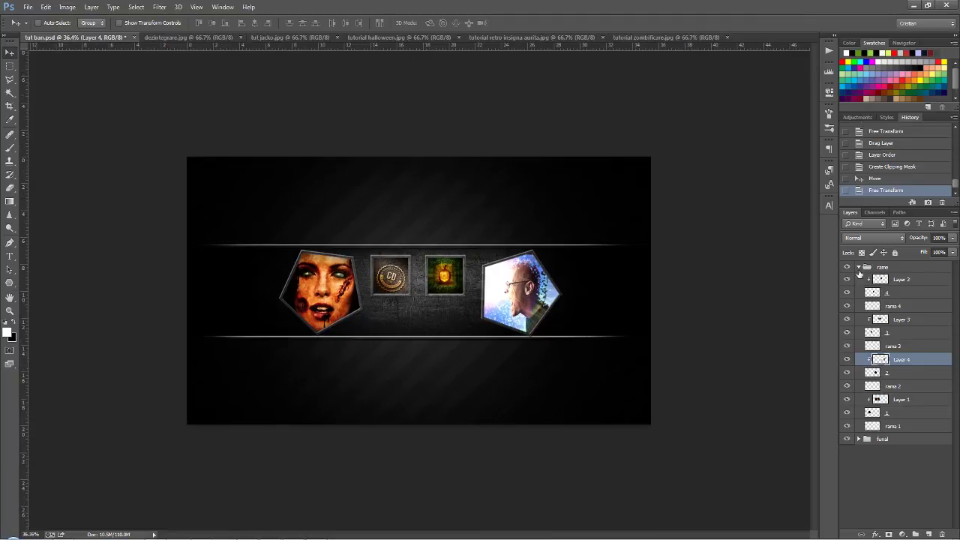
Collapse the rame group and type 'CRISTIAN DESIGN' below the badges
{"action": "left_click", "coordinate": [859, 268]}
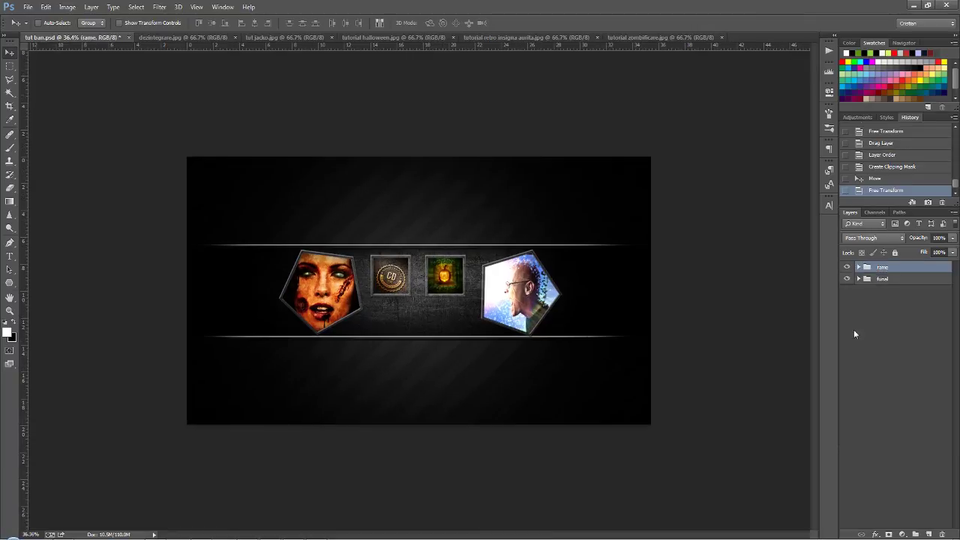
{"action": "left_click", "coordinate": [10, 256]}
{"action": "scroll", "coordinate": [501, 286], "scroll_direction": "up", "scroll_amount": 1}
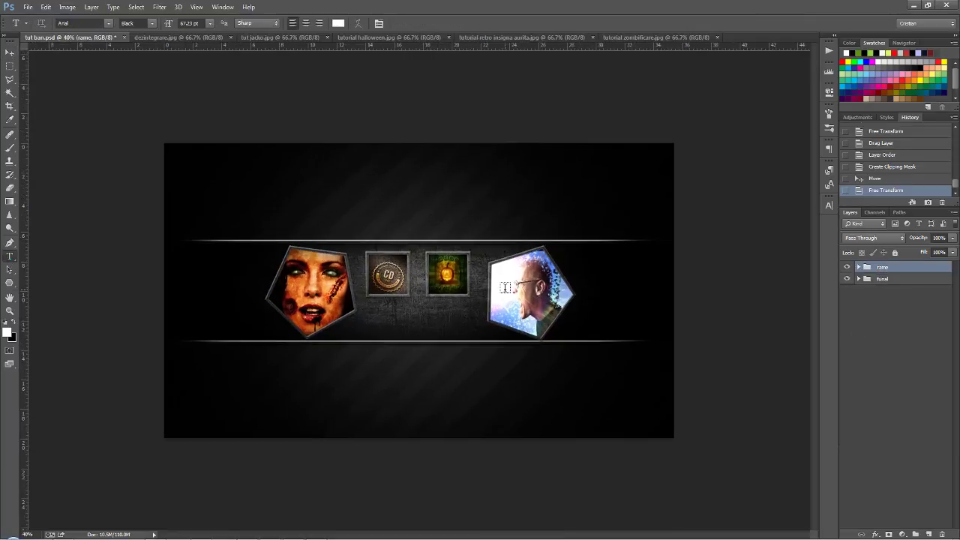
{"action": "scroll", "coordinate": [502, 287], "scroll_direction": "up", "scroll_amount": 2}
{"action": "scroll", "coordinate": [502, 287], "scroll_direction": "up", "scroll_amount": 2}
{"action": "scroll", "coordinate": [502, 287], "scroll_direction": "up", "scroll_amount": 1}
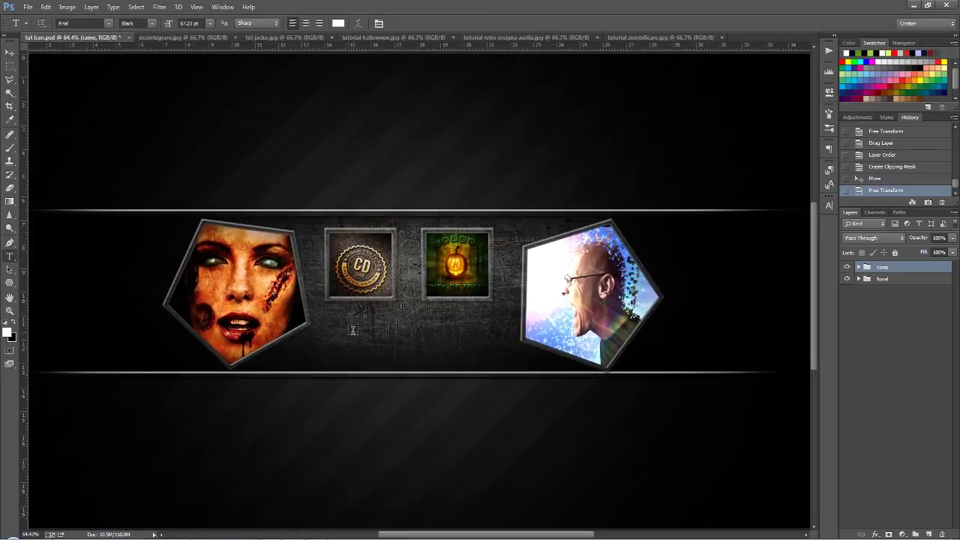
{"action": "left_click", "coordinate": [337, 327]}
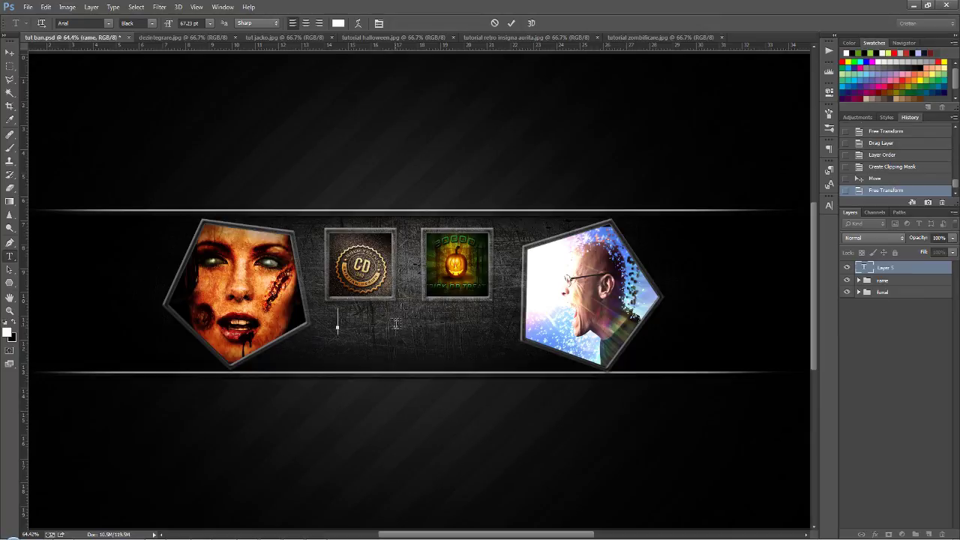
{"action": "type", "text": "CR"}
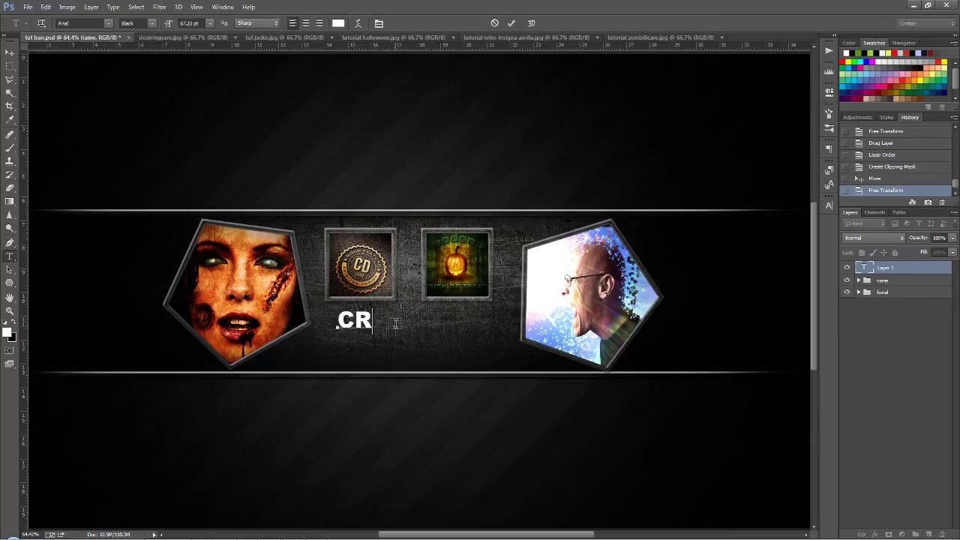
{"action": "type", "text": "ISTIAN"}
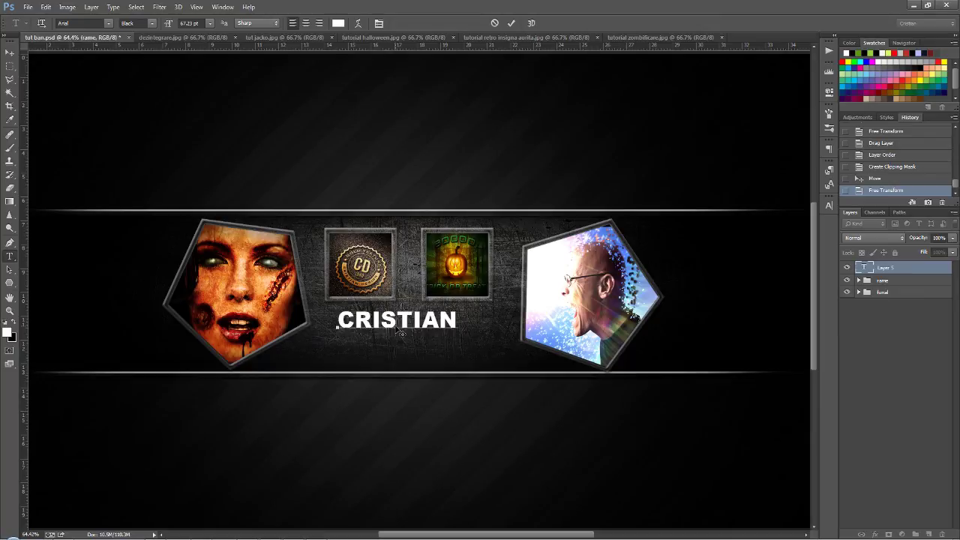
{"action": "type", "text": " DESIGN"}
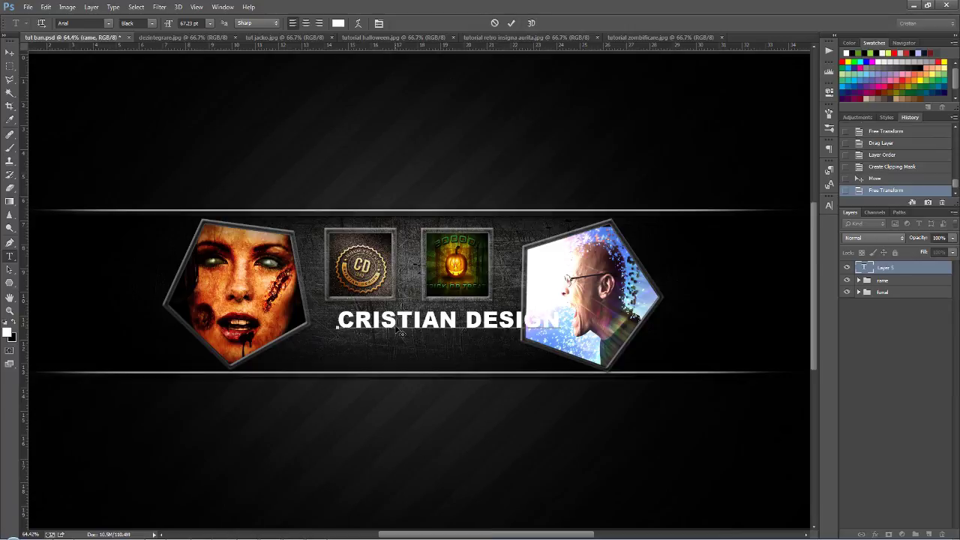
Move the title about 29 px left and scale it to about 93%
{"action": "left_click", "coordinate": [10, 53]}
{"action": "left_click_drag", "start_coordinate": [407, 321], "coordinate": [375, 321]}
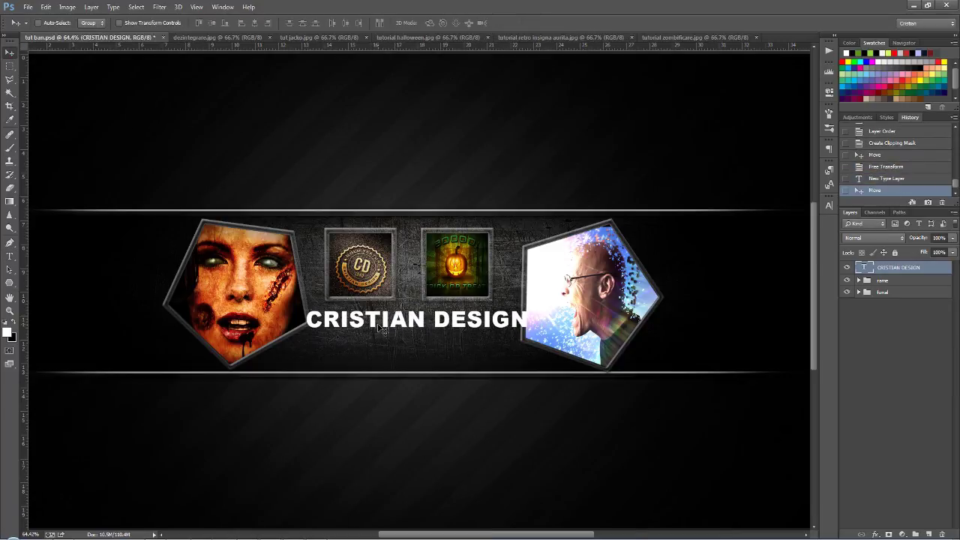
{"action": "key", "text": "ctrl+t"}
{"action": "left_click_drag", "start_coordinate": [529, 307], "coordinate": [512, 308]}
{"action": "key", "text": "Return"}
{"action": "left_click_drag", "start_coordinate": [414, 329], "coordinate": [422, 326]}
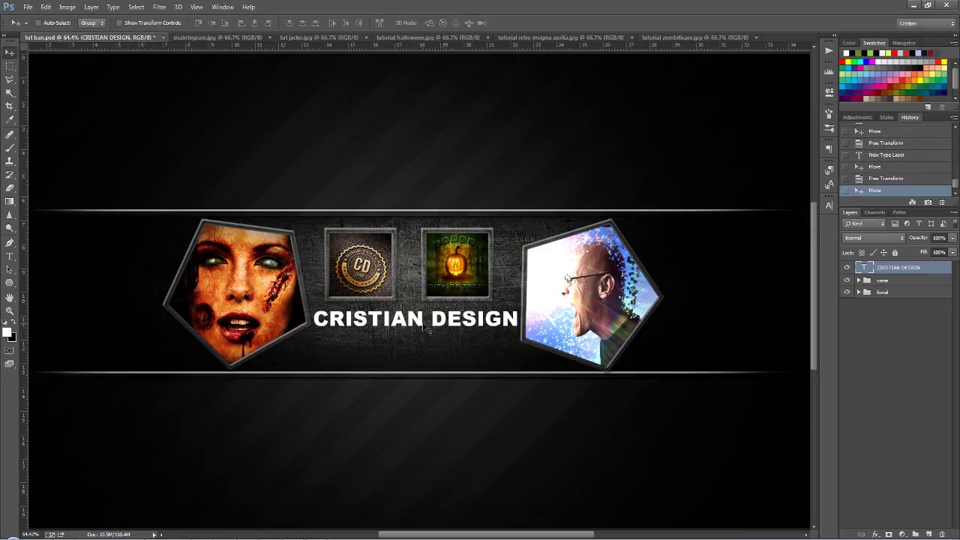
Shrink the title a little more and nudge it to centre beneath the squares
{"action": "key", "text": "ctrl+t"}
{"action": "left_click_drag", "start_coordinate": [518, 309], "coordinate": [504, 309]}
{"action": "key", "text": "Return"}
{"action": "left_click_drag", "start_coordinate": [424, 332], "coordinate": [424, 333]}
{"action": "scroll", "coordinate": [418, 343], "scroll_direction": "up", "scroll_amount": 1}
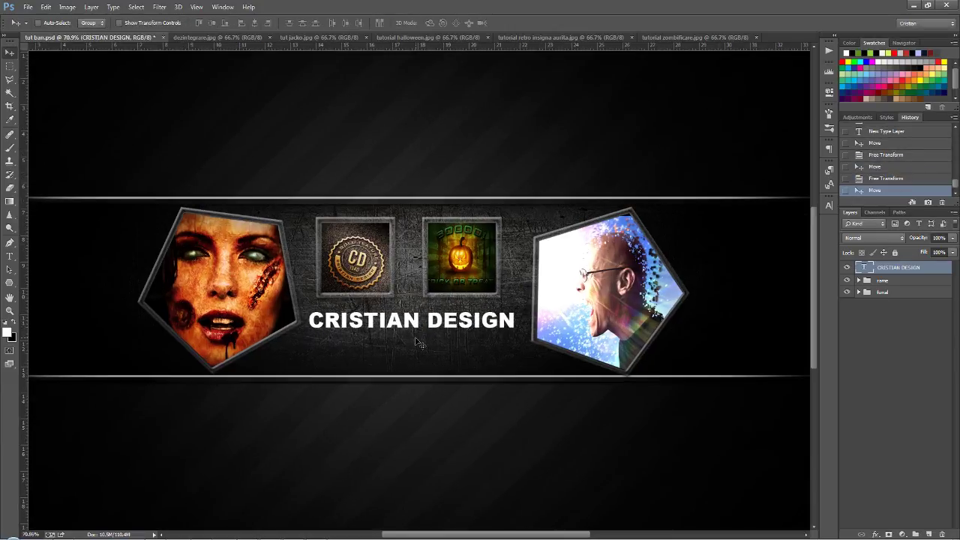
{"action": "scroll", "coordinate": [418, 342], "scroll_direction": "down", "scroll_amount": 1}
{"action": "scroll", "coordinate": [417, 343], "scroll_direction": "down", "scroll_amount": 1}
{"action": "scroll", "coordinate": [418, 343], "scroll_direction": "down", "scroll_amount": 1}
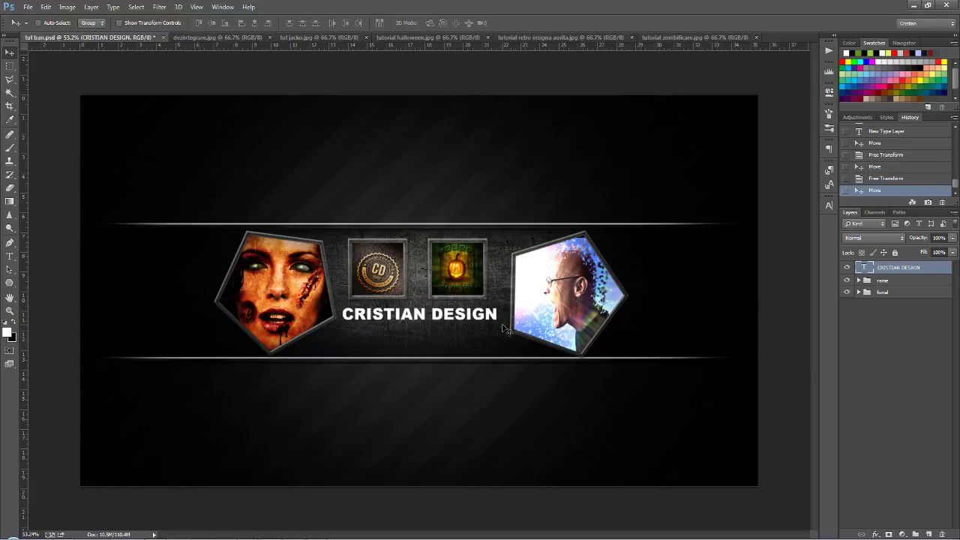
{"action": "key", "text": "Right"}
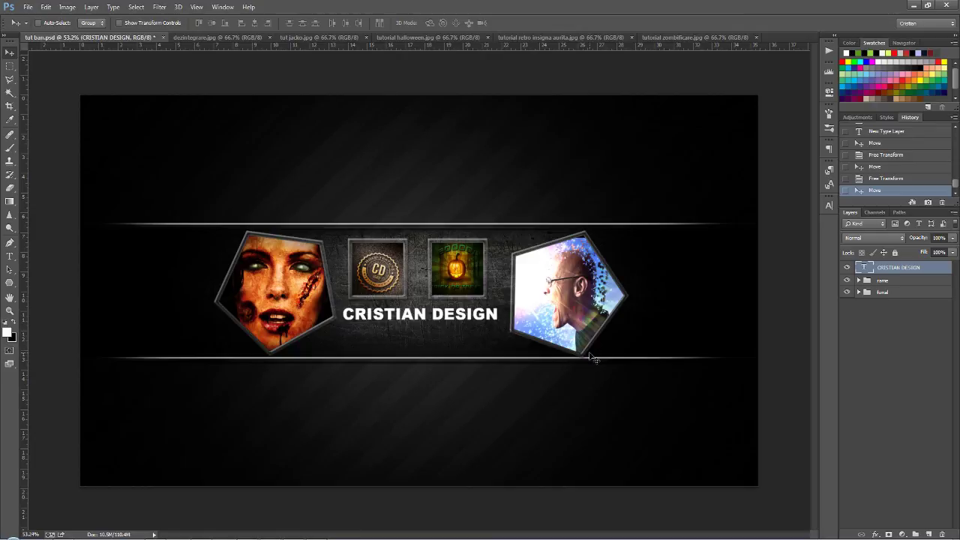
Enable Bevel & Emboss on the title layer with a depth of 72%
{"action": "right_click", "coordinate": [897, 272]}
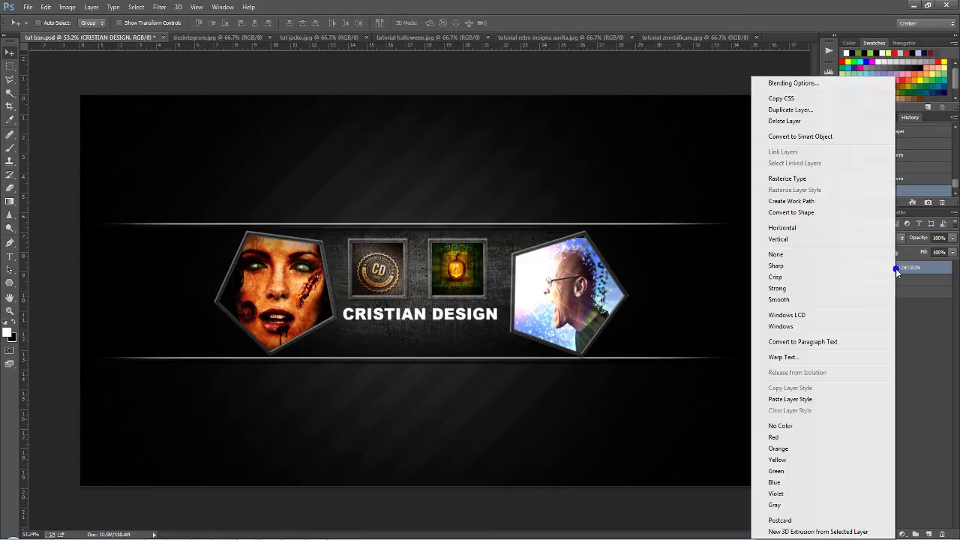
{"action": "left_click", "coordinate": [797, 84]}
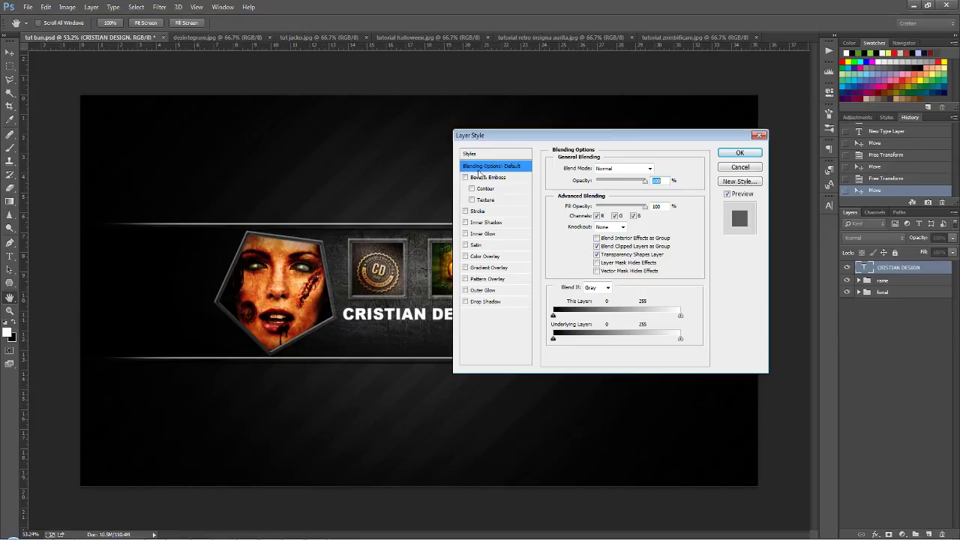
{"action": "left_click", "coordinate": [480, 178]}
{"action": "left_click_drag", "start_coordinate": [582, 140], "coordinate": [638, 140]}
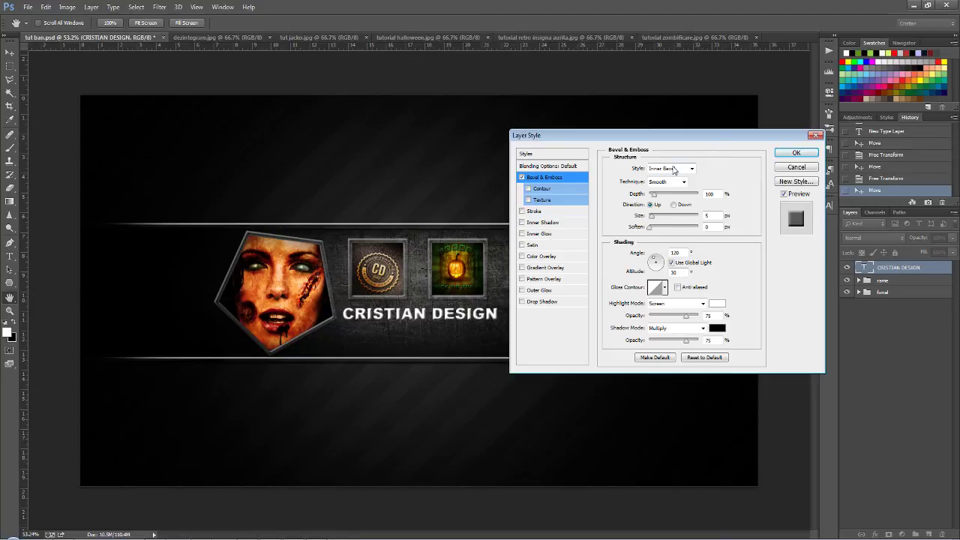
{"action": "left_click", "coordinate": [707, 193]}
{"action": "left_click_drag", "start_coordinate": [694, 194], "coordinate": [686, 197]}
{"action": "type", "text": "72"}
Turn off Use Global Light and set the bevel angle to 101° and altitude 64°
{"action": "left_click", "coordinate": [671, 263]}
{"action": "left_click", "coordinate": [656, 259]}
{"action": "left_click_drag", "start_coordinate": [655, 259], "coordinate": [656, 257]}
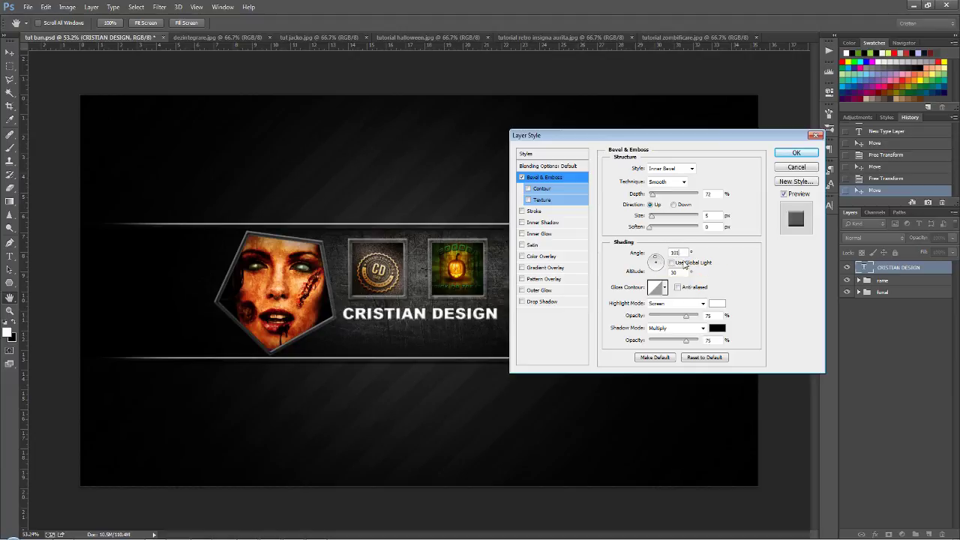
{"action": "left_click", "coordinate": [646, 274]}
{"action": "type", "text": "64"}
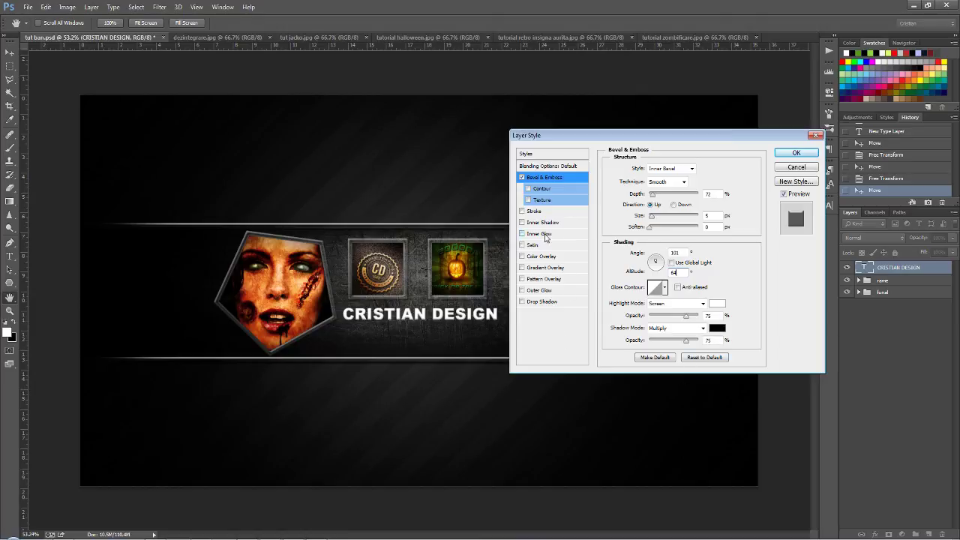
Add an Inner Shadow to the title with Use Global Light unticked
{"action": "left_click", "coordinate": [545, 223]}
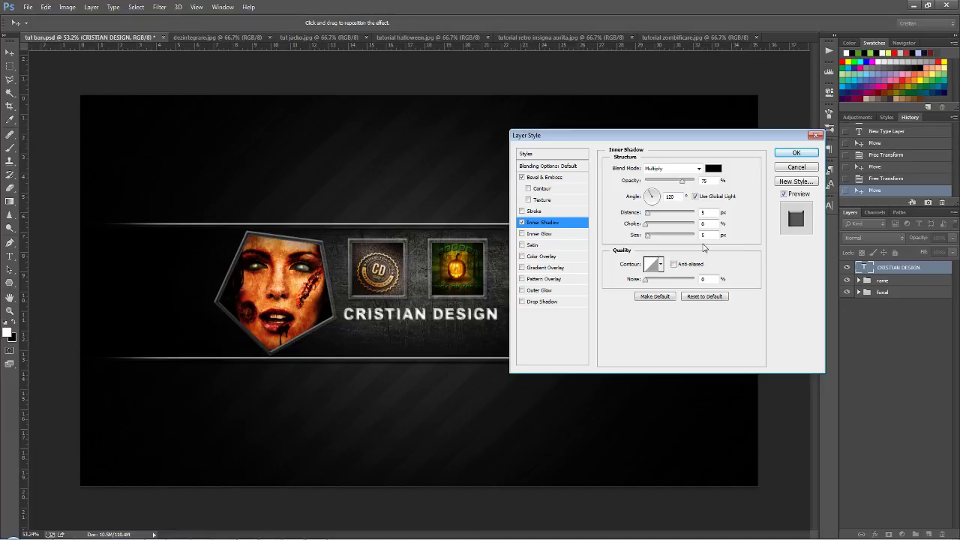
{"action": "left_click", "coordinate": [694, 196]}
Add a Gradient Overlay and set its stops to grey #ababab and #84898b
{"action": "left_click", "coordinate": [547, 270]}
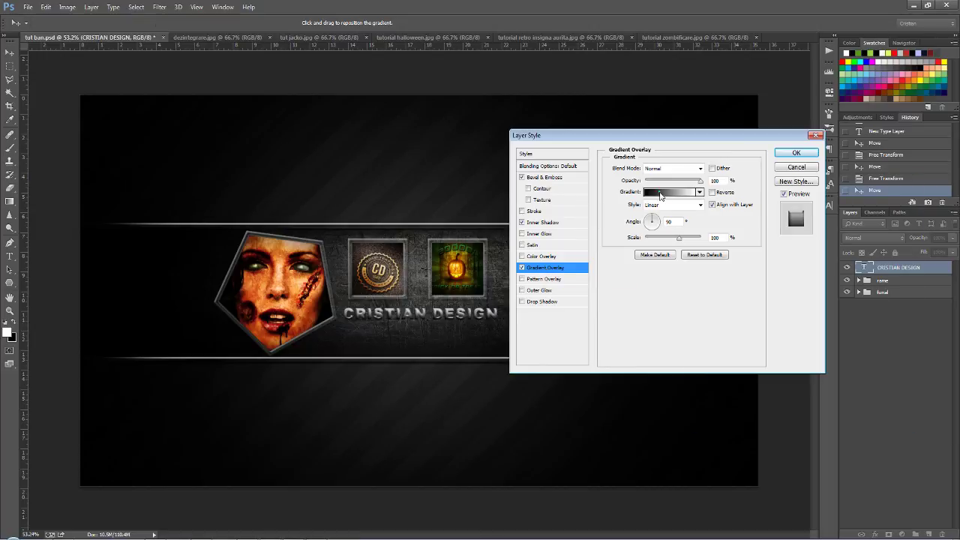
{"action": "left_click", "coordinate": [660, 194]}
{"action": "double_click", "coordinate": [710, 359]}
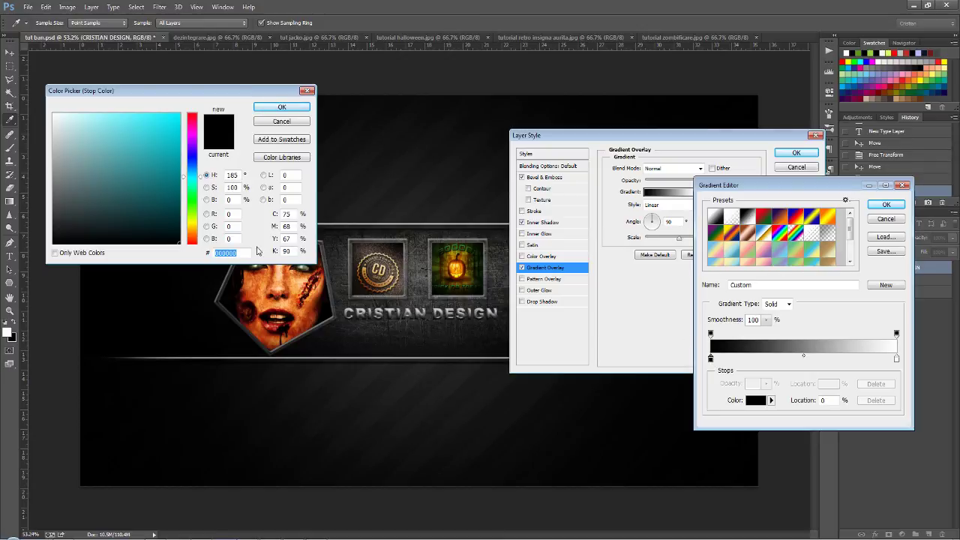
{"action": "type", "text": "0ababa"}
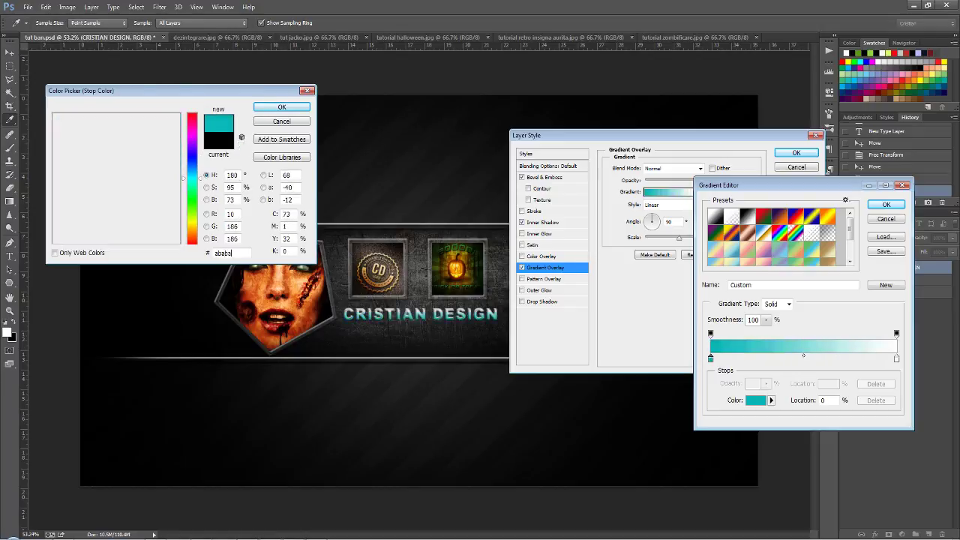
{"action": "type", "text": "b"}
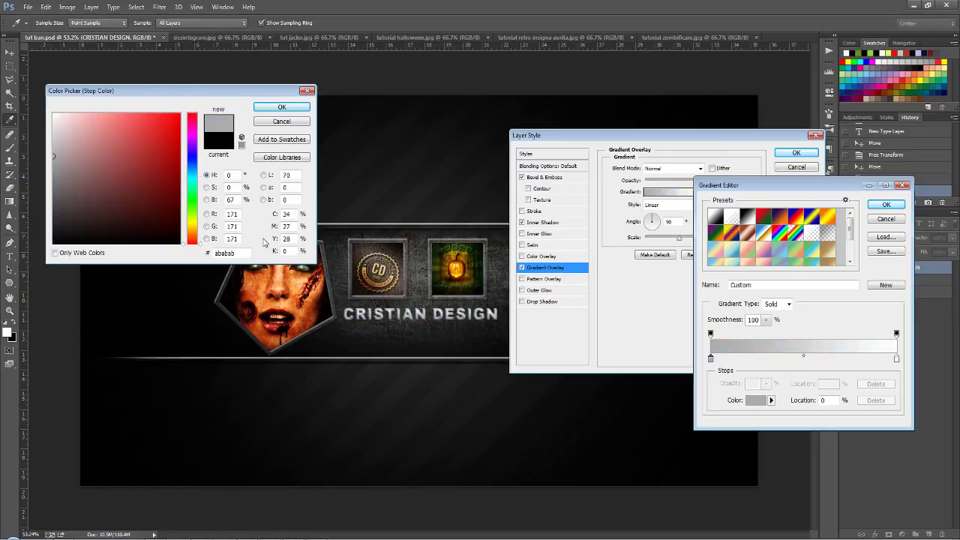
{"action": "left_click", "coordinate": [283, 108]}
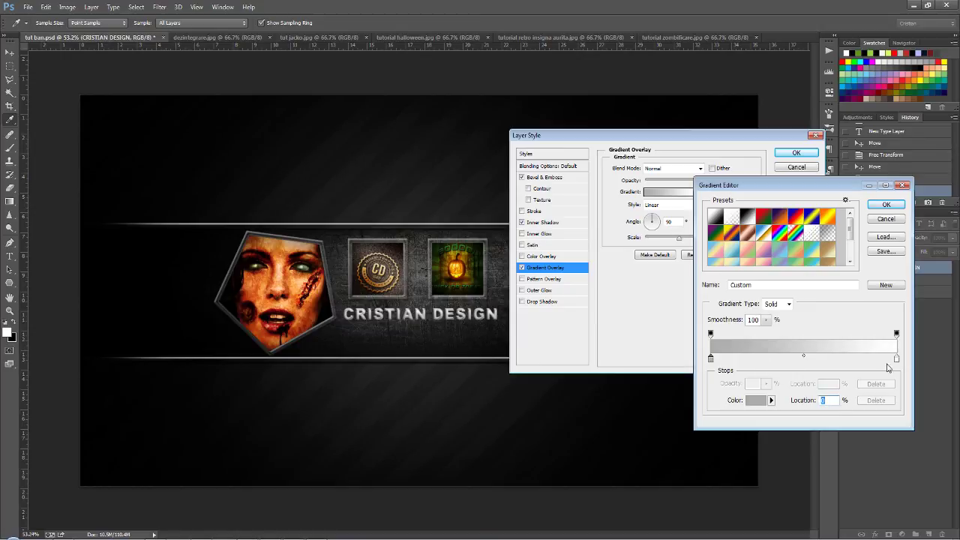
{"action": "double_click", "coordinate": [897, 361]}
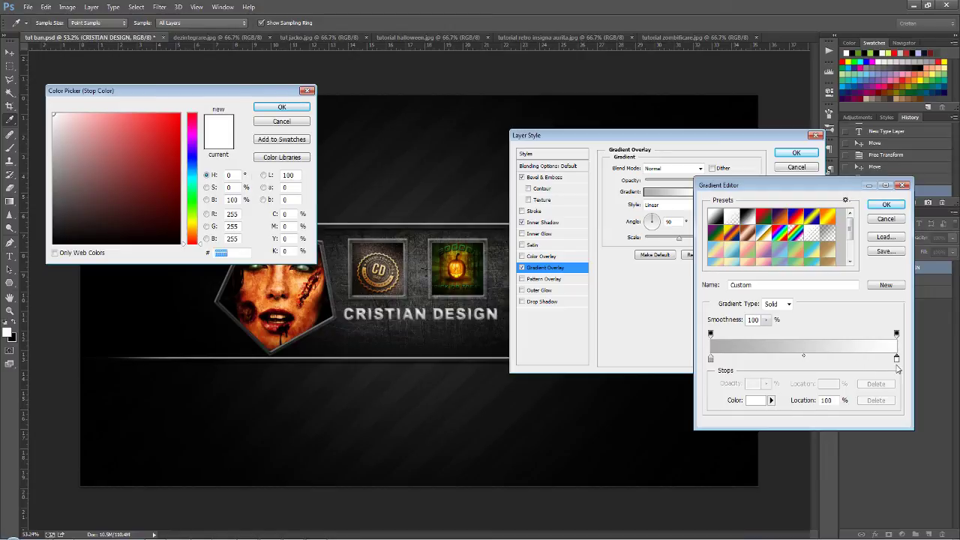
{"action": "type", "text": "8"}
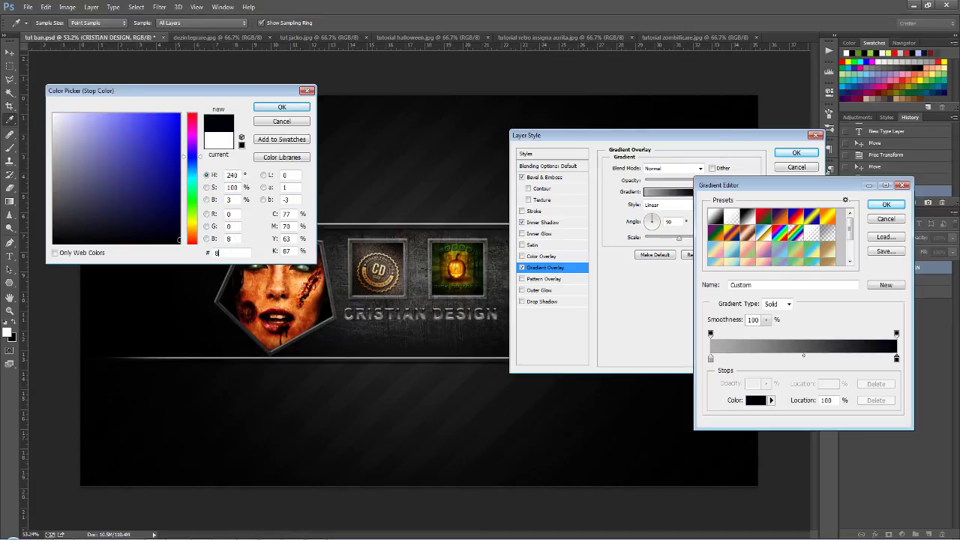
{"action": "type", "text": "4"}
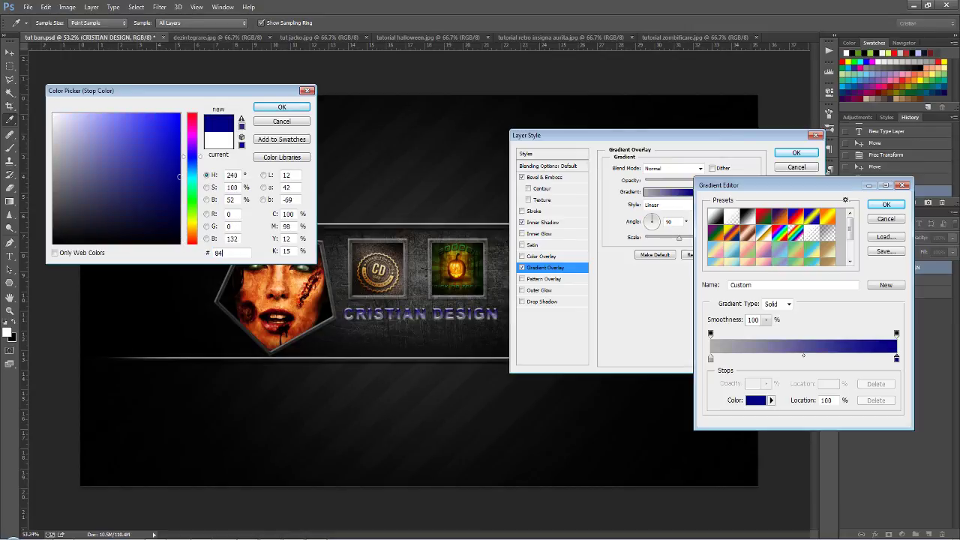
{"action": "type", "text": "8"}
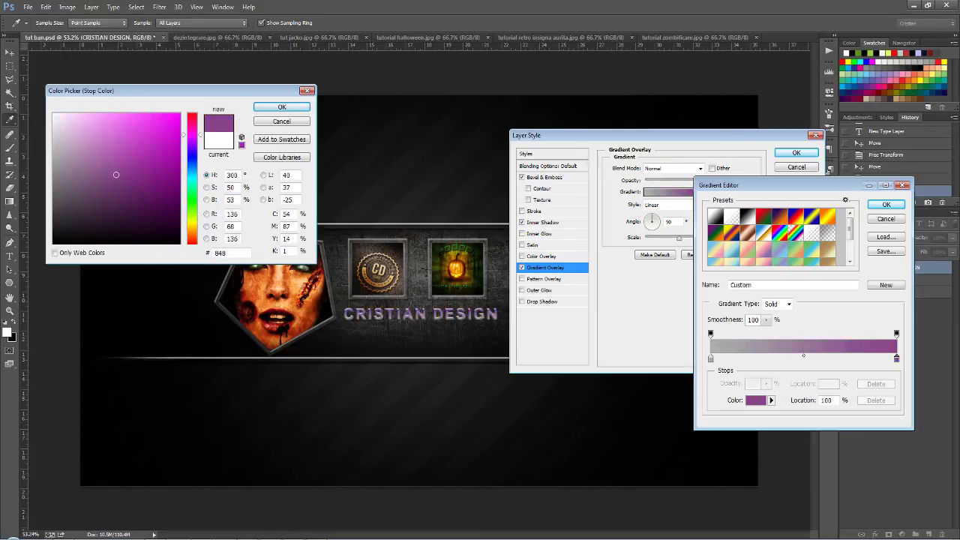
{"action": "type", "text": "9"}
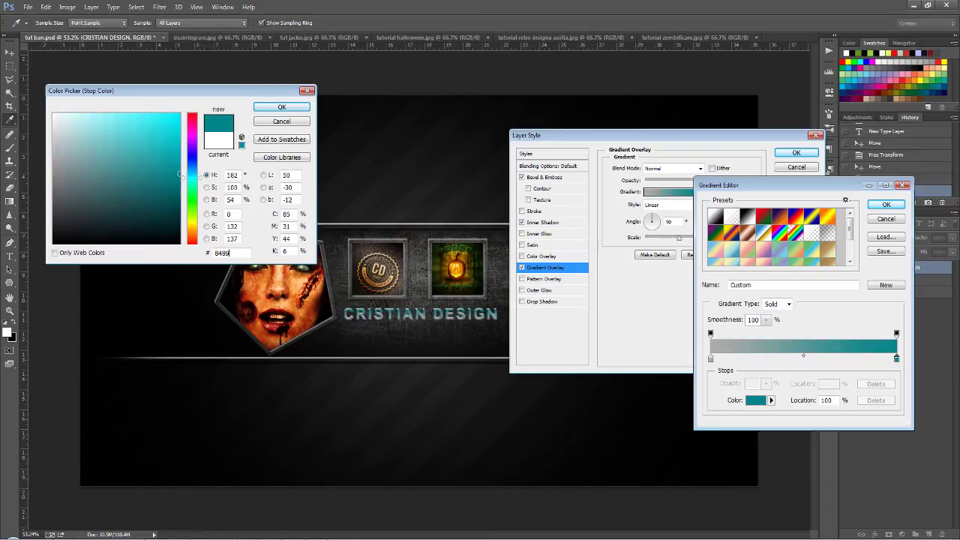
{"action": "type", "text": "8b"}
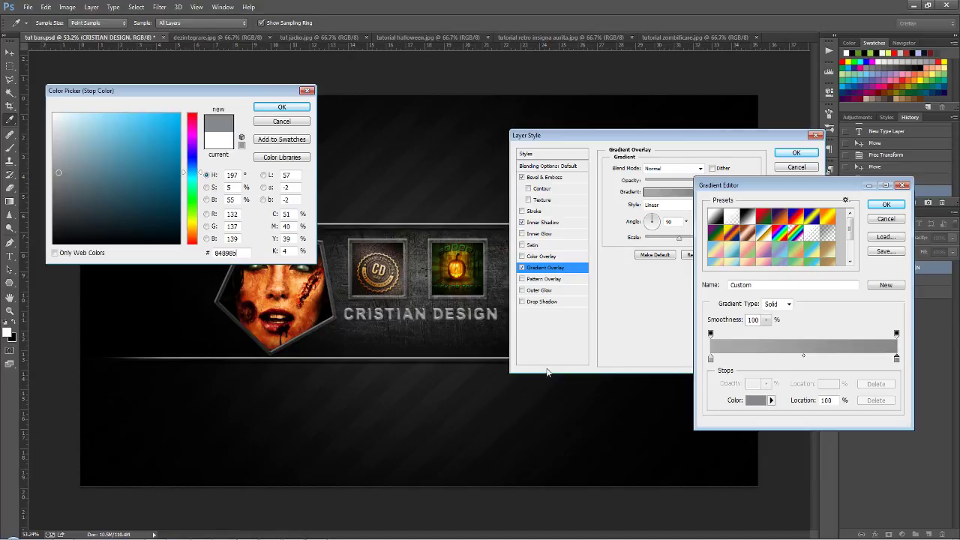
Confirm the #84898b end stop and add a white gradient stop at 25%
{"action": "left_click", "coordinate": [282, 107]}
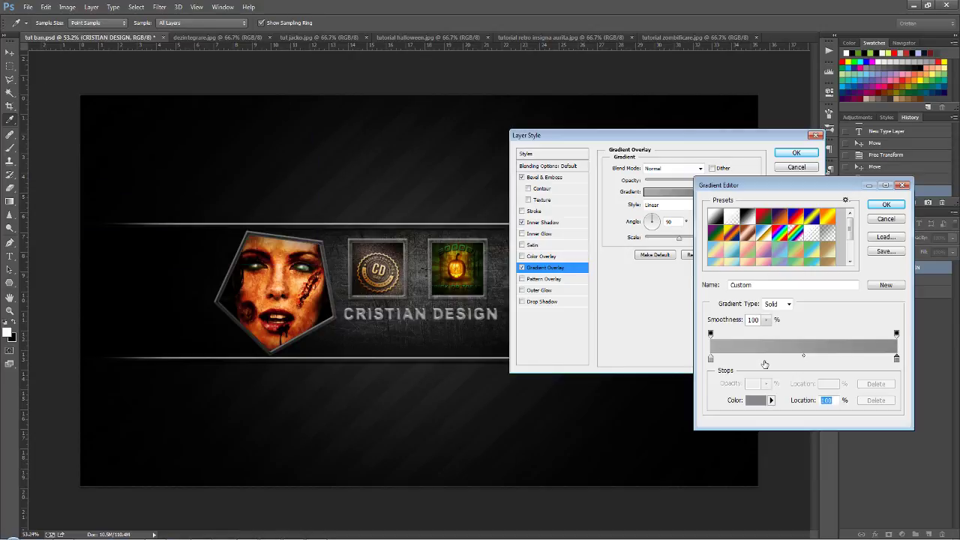
{"action": "left_click", "coordinate": [765, 360]}
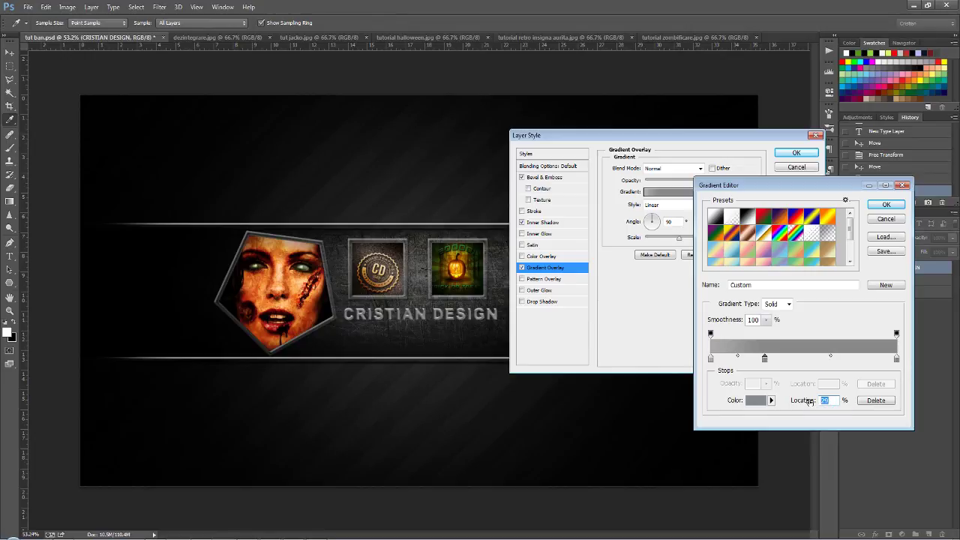
{"action": "type", "text": "2"}
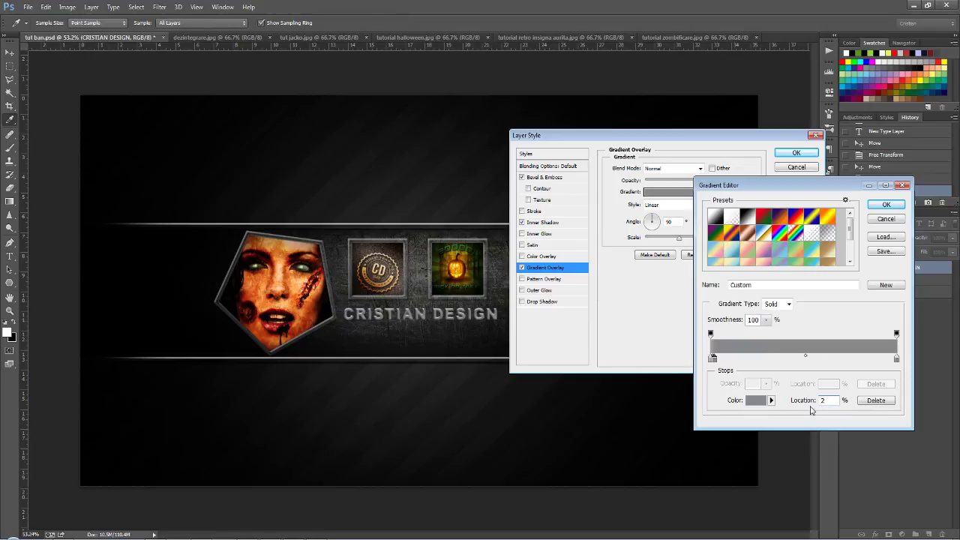
{"action": "type", "text": "5"}
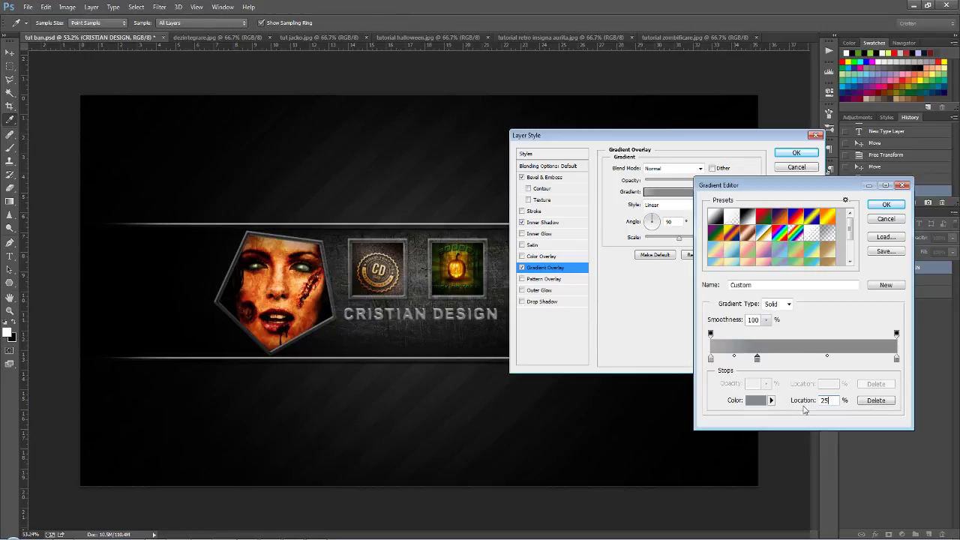
{"action": "double_click", "coordinate": [756, 358]}
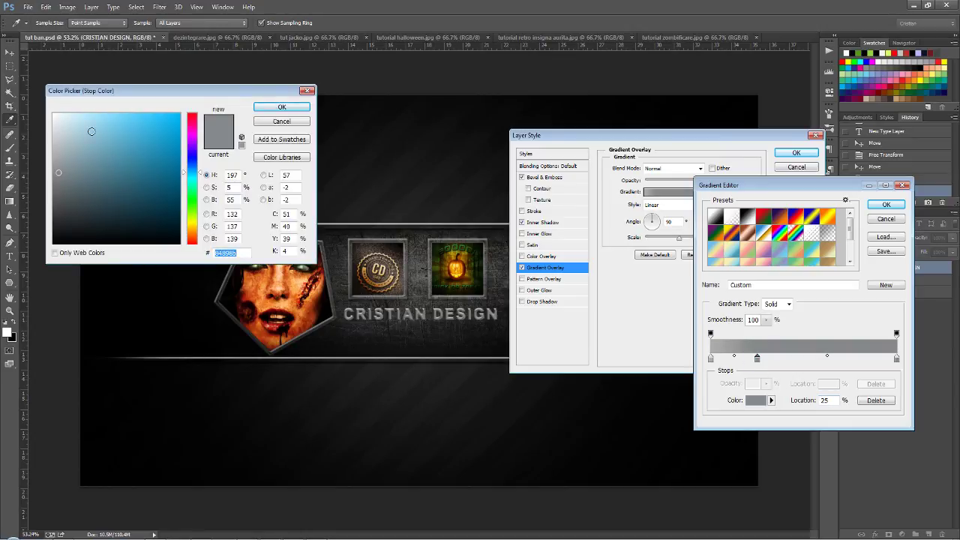
{"action": "left_click", "coordinate": [53, 114]}
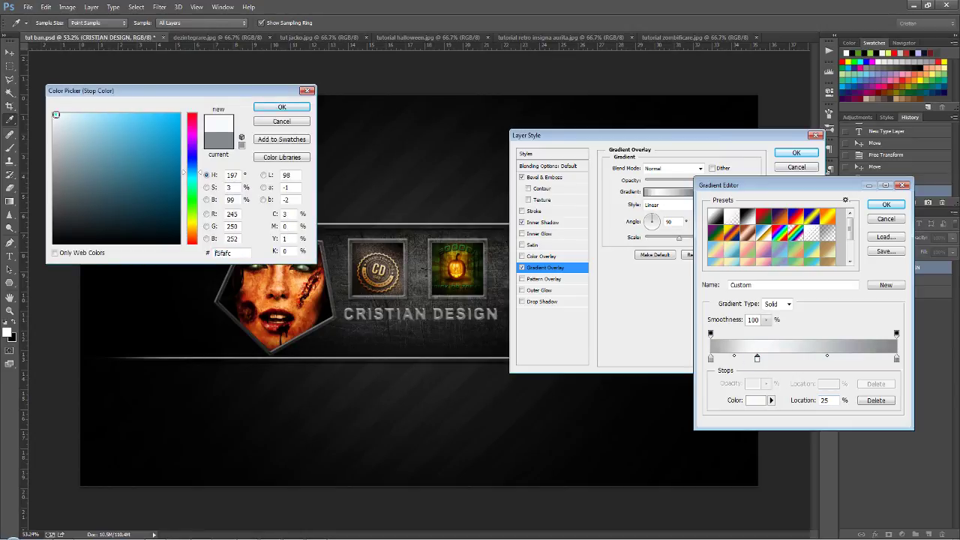
{"action": "left_click", "coordinate": [291, 111]}
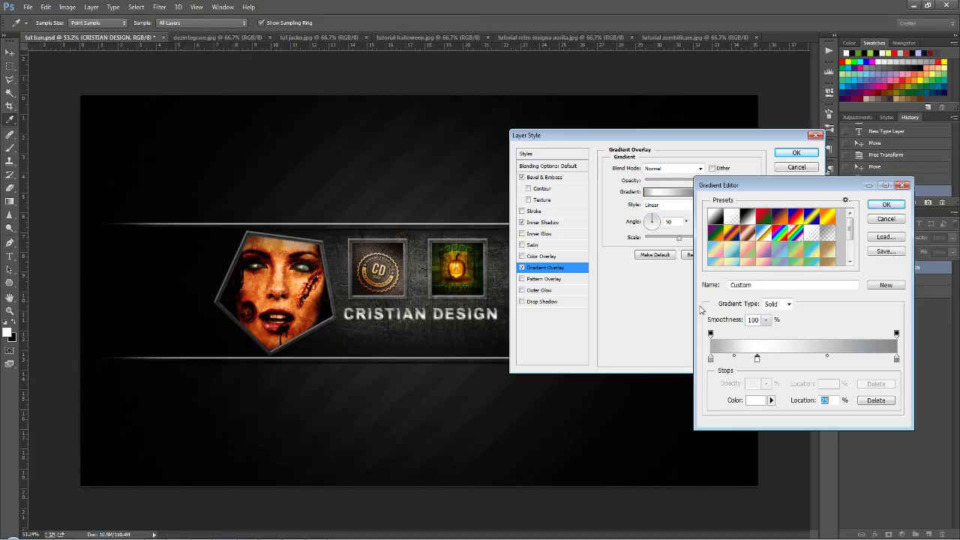
Add a #b4b4b4 stop at 50% and a white stop at 75%
{"action": "left_click", "coordinate": [801, 359]}
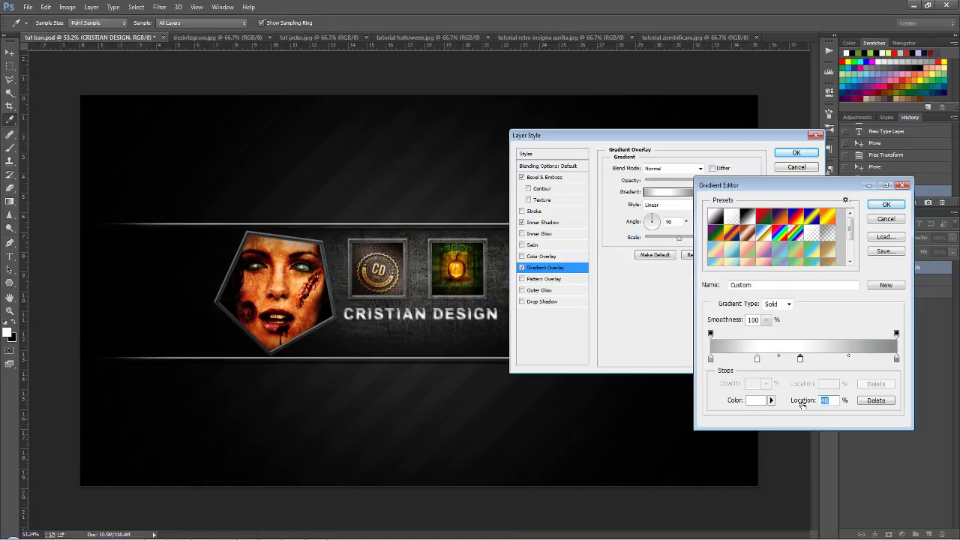
{"action": "type", "text": "50"}
{"action": "double_click", "coordinate": [803, 359]}
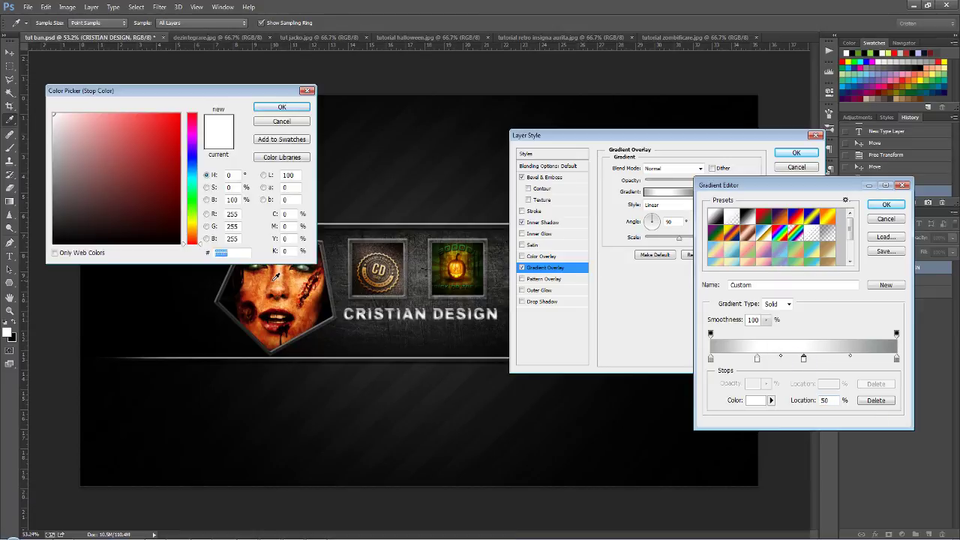
{"action": "type", "text": "b"}
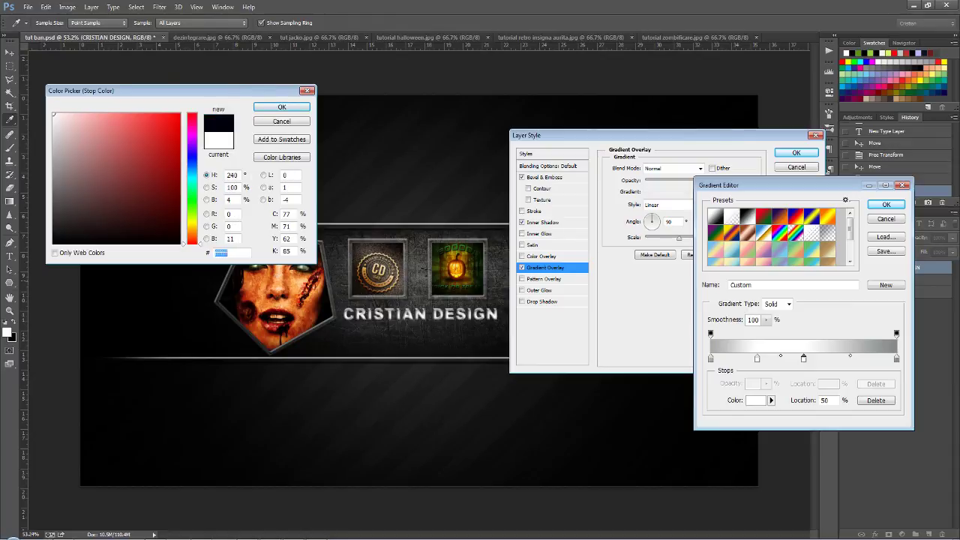
{"action": "type", "text": "4b4"}
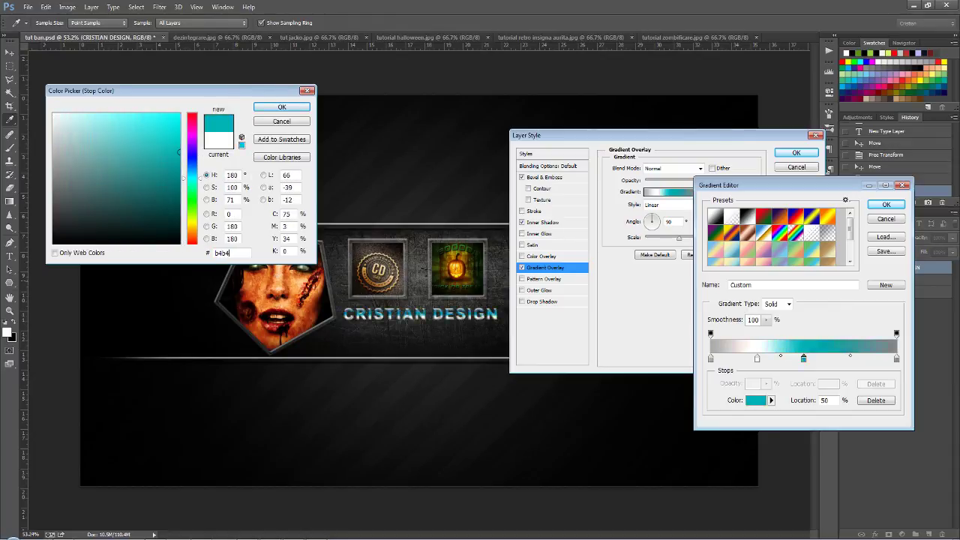
{"action": "type", "text": "b4"}
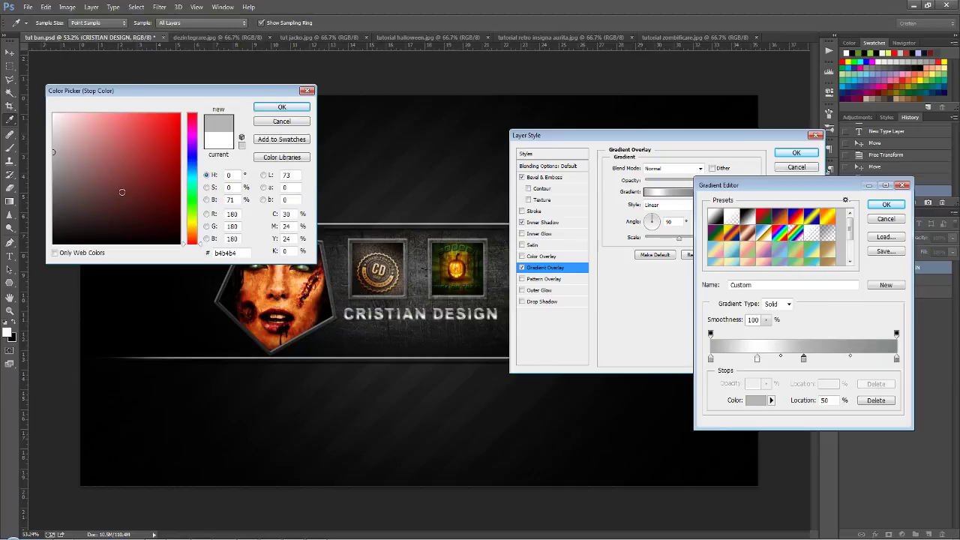
{"action": "left_click", "coordinate": [282, 108]}
{"action": "left_click", "coordinate": [850, 360]}
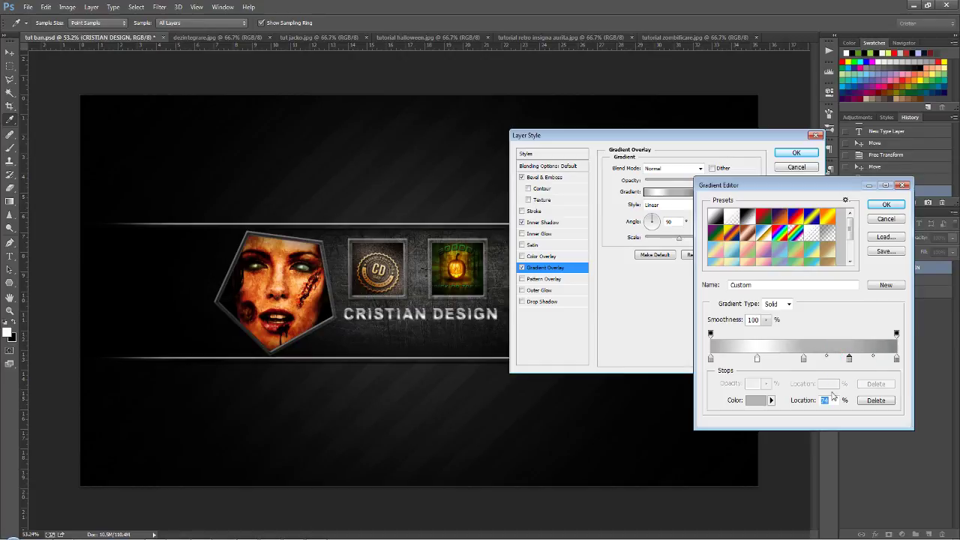
{"action": "type", "text": "75"}
{"action": "double_click", "coordinate": [851, 359]}
{"action": "left_click_drag", "start_coordinate": [66, 117], "coordinate": [36, 106]}
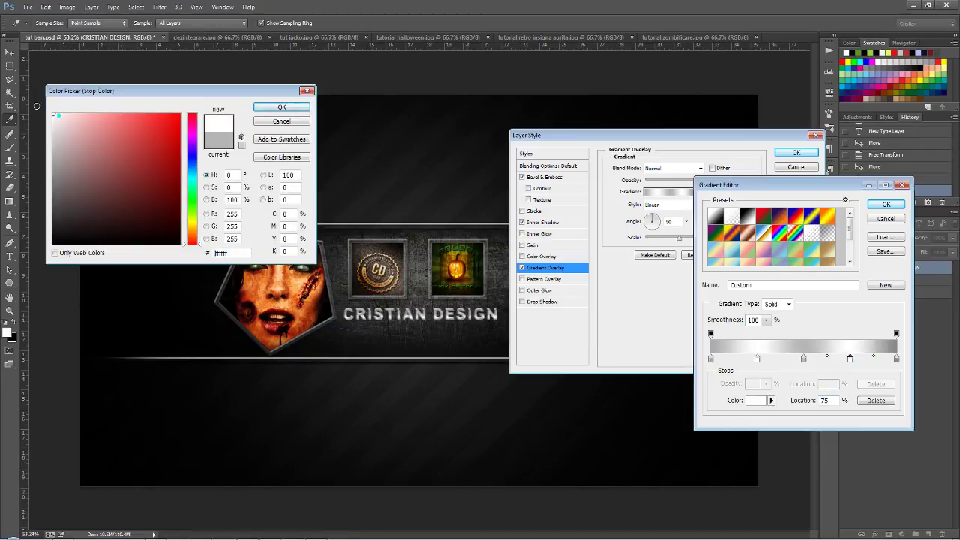
{"action": "left_click", "coordinate": [279, 106]}
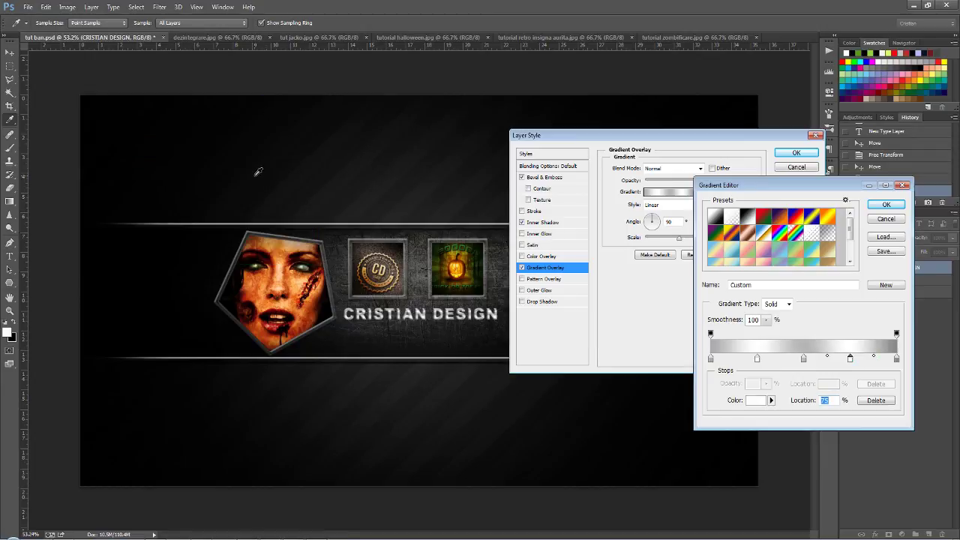
Apply the metallic gradient at a 75° angle with Overlay blend mode
{"action": "left_click", "coordinate": [882, 205]}
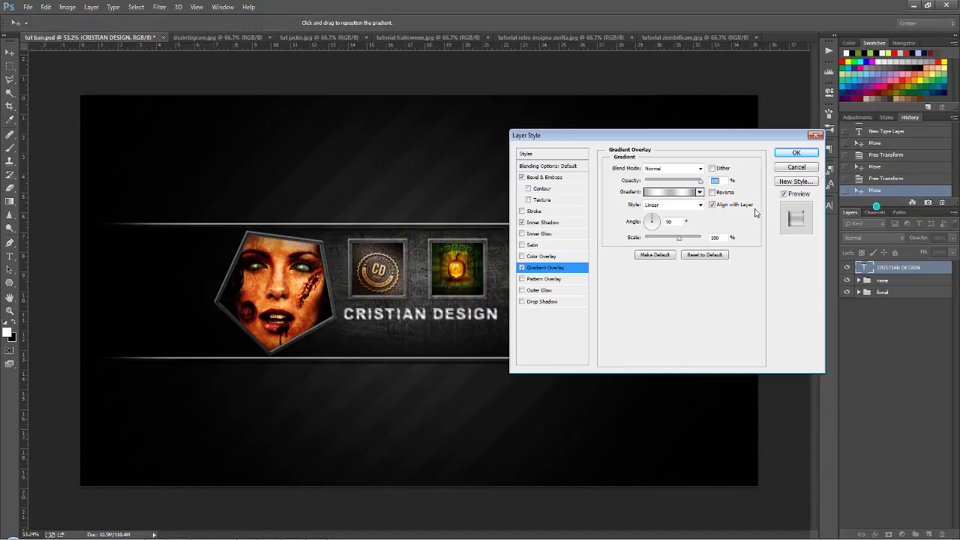
{"action": "left_click", "coordinate": [672, 221]}
{"action": "type", "text": "1"}
{"action": "type", "text": "5"}
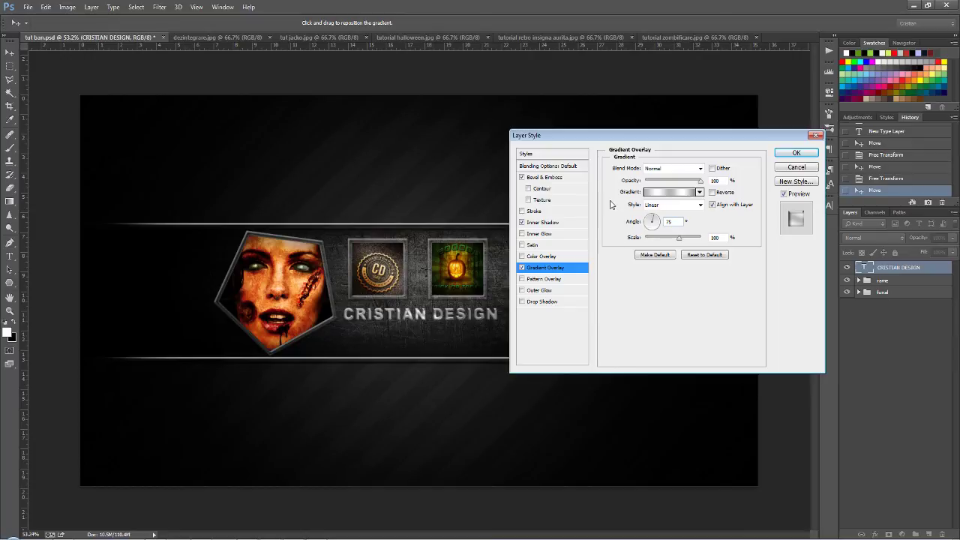
{"action": "left_click", "coordinate": [700, 170]}
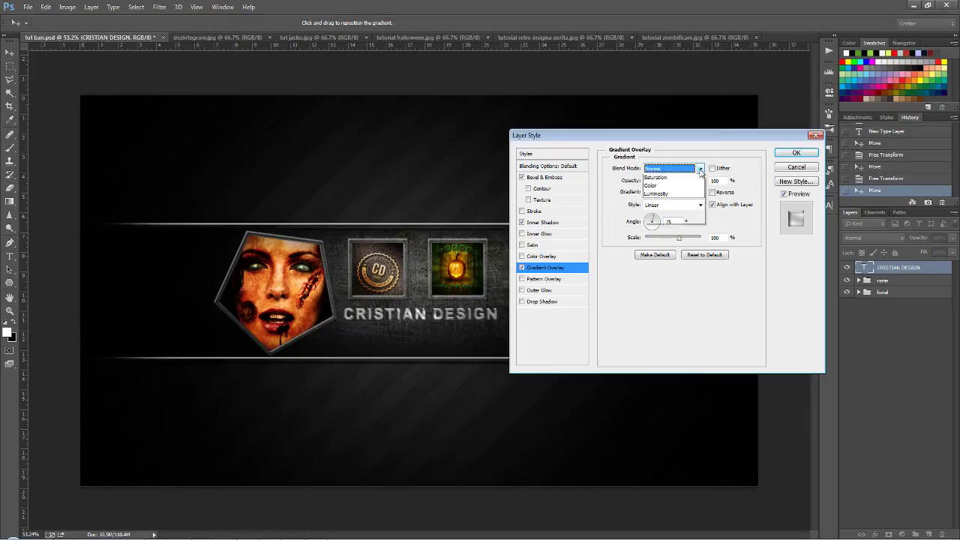
{"action": "left_click", "coordinate": [663, 302]}
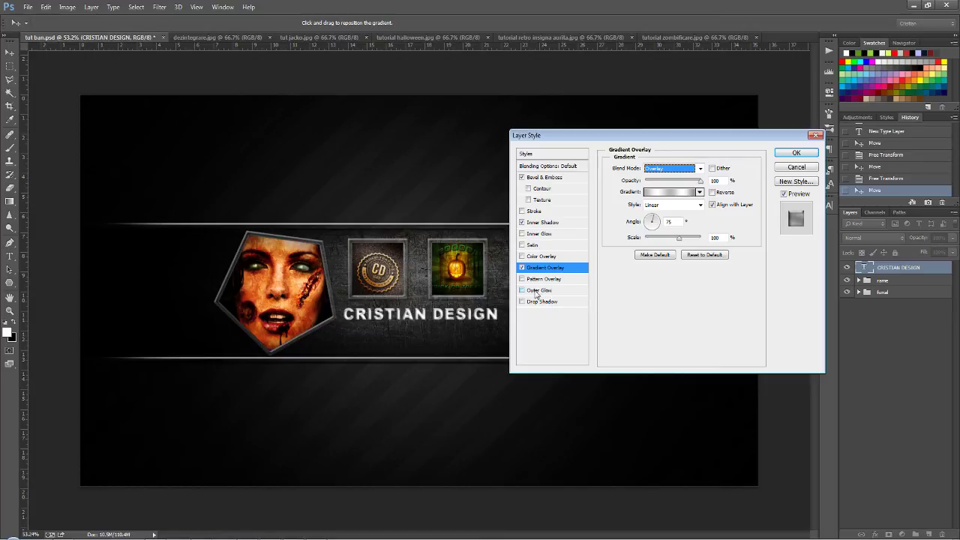
Turn on Outer Glow for the title and set its colour to #eab28a
{"action": "left_click", "coordinate": [537, 291]}
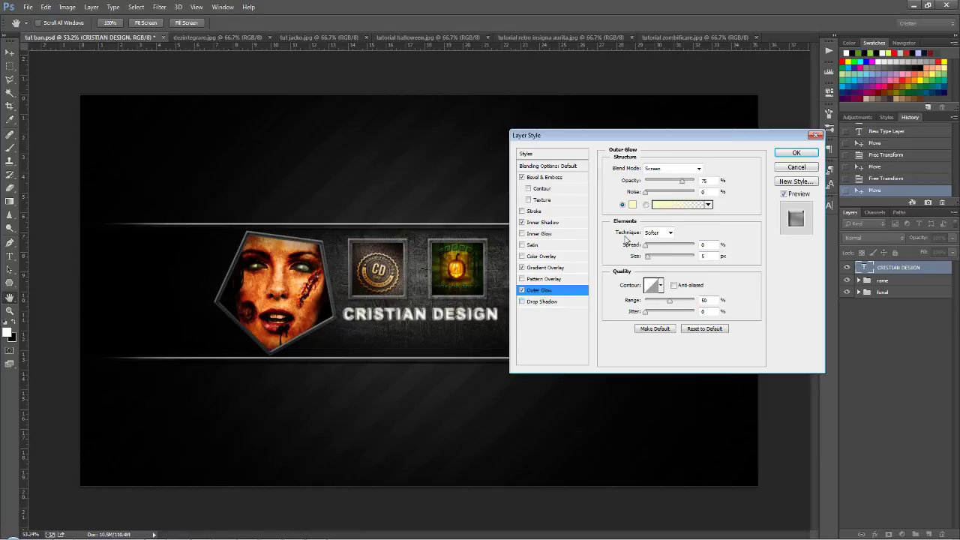
{"action": "left_click", "coordinate": [632, 204]}
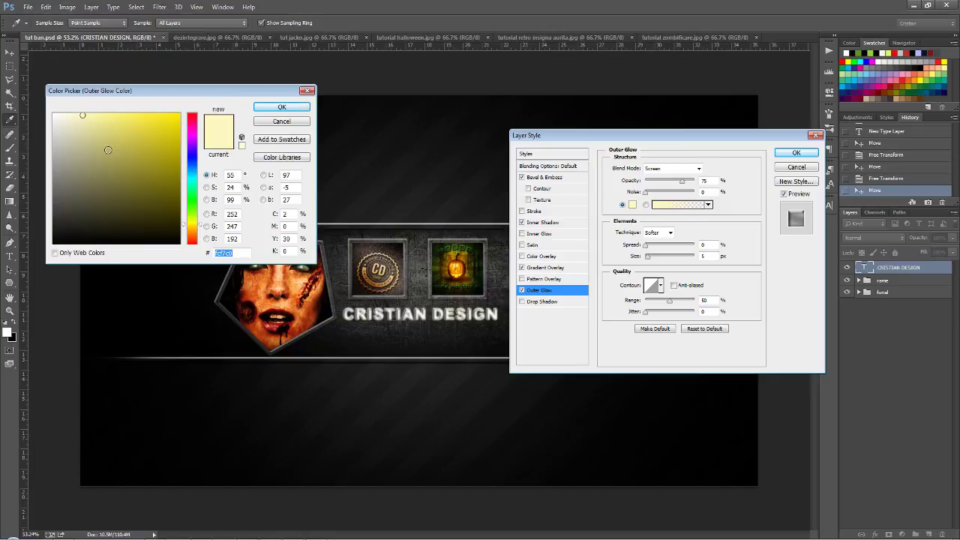
{"action": "type", "text": "eab"}
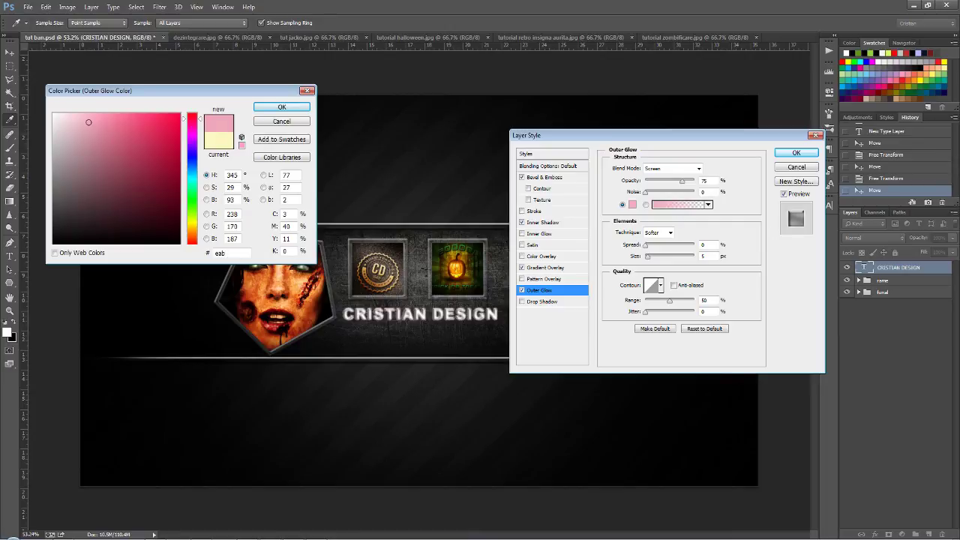
{"action": "type", "text": "28"}
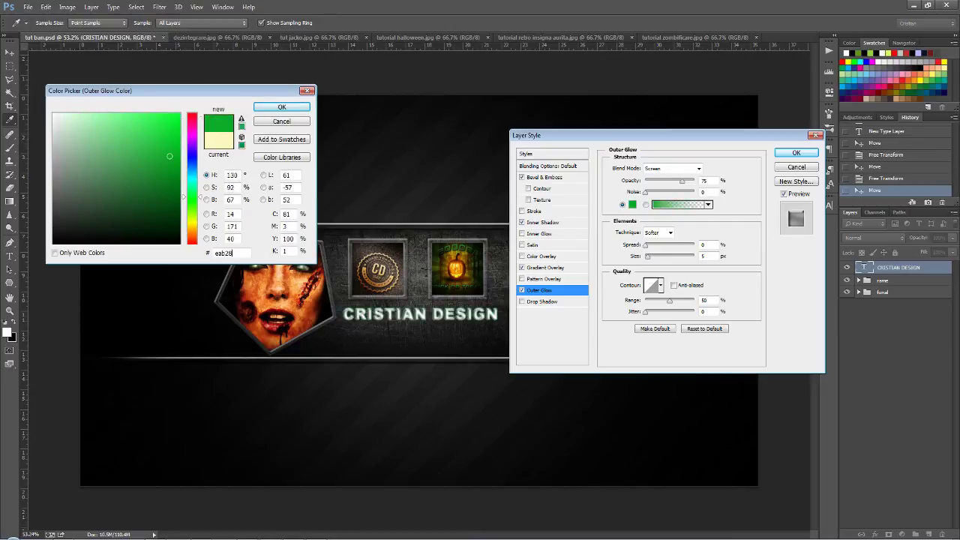
{"action": "type", "text": "a"}
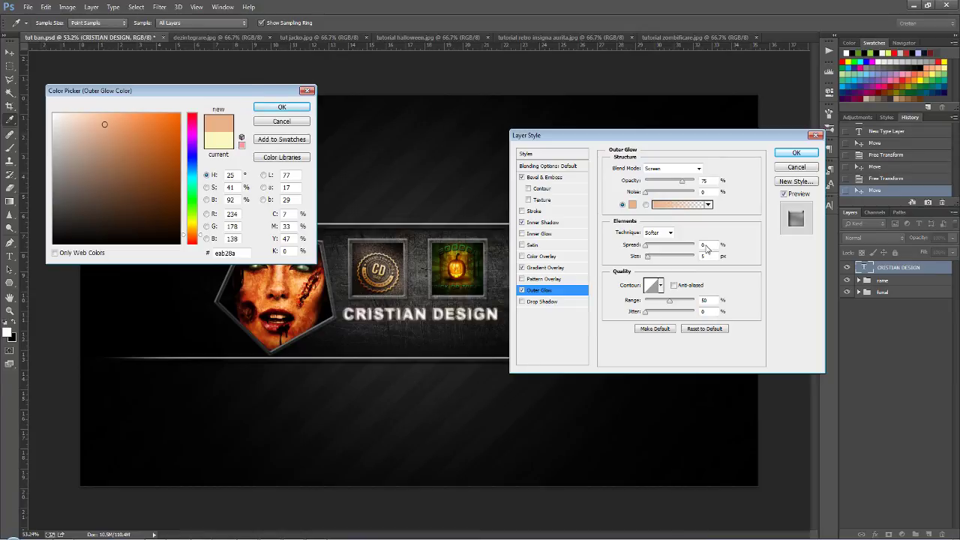
Give the title a peach outer glow with spread 4 and size 40
{"action": "left_click", "coordinate": [281, 106]}
{"action": "left_click", "coordinate": [709, 244]}
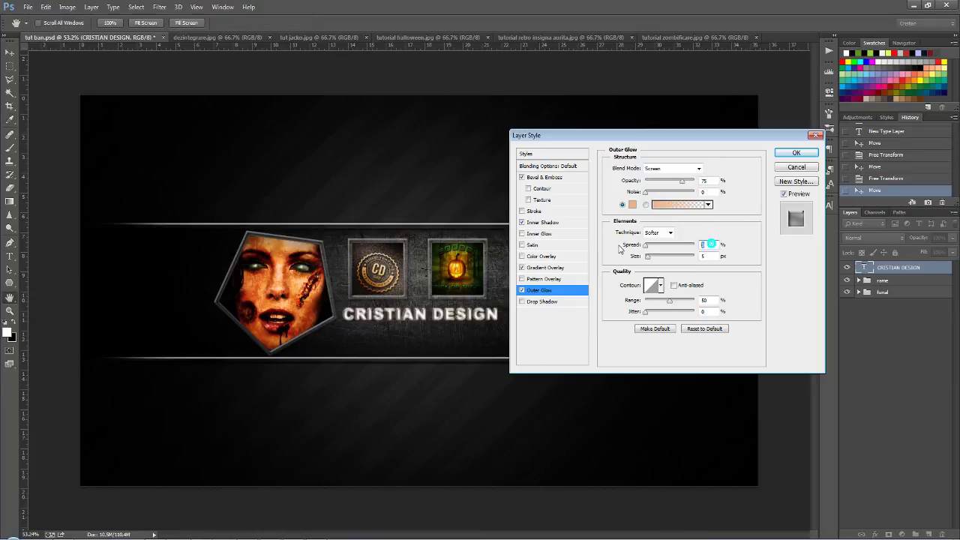
{"action": "type", "text": "4"}
{"action": "left_click", "coordinate": [709, 255]}
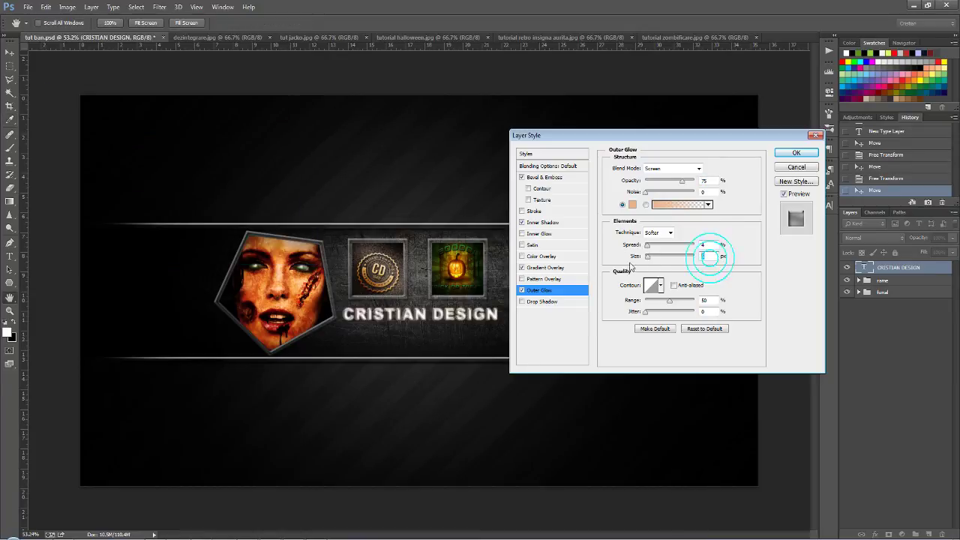
{"action": "type", "text": "40"}
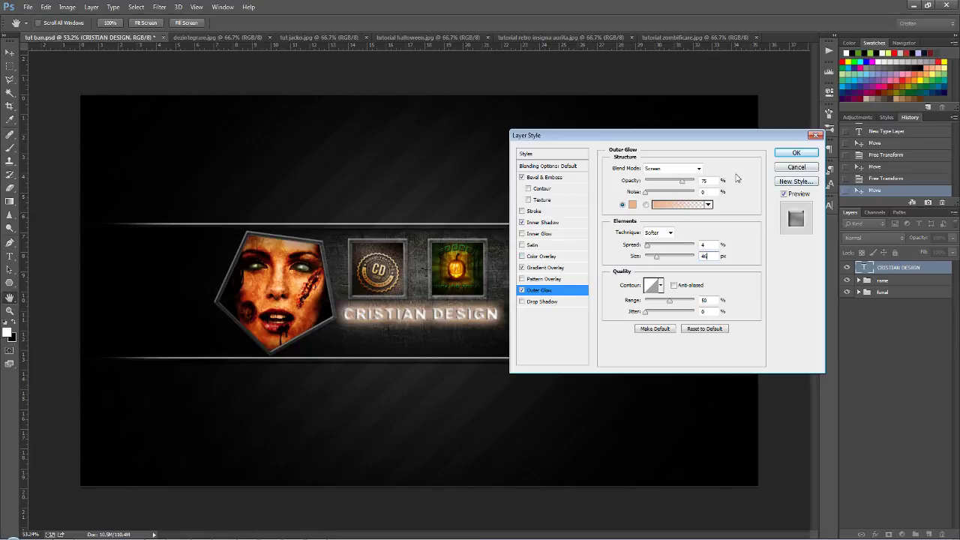
Enable a drop shadow with distance 2, size 3 and 100% opacity
{"action": "left_click", "coordinate": [531, 302]}
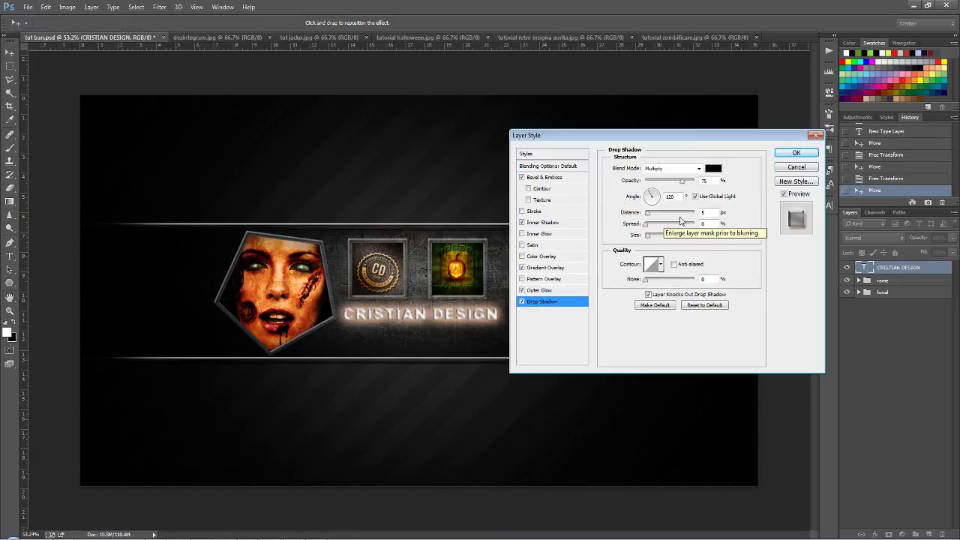
{"action": "double_click", "coordinate": [705, 212]}
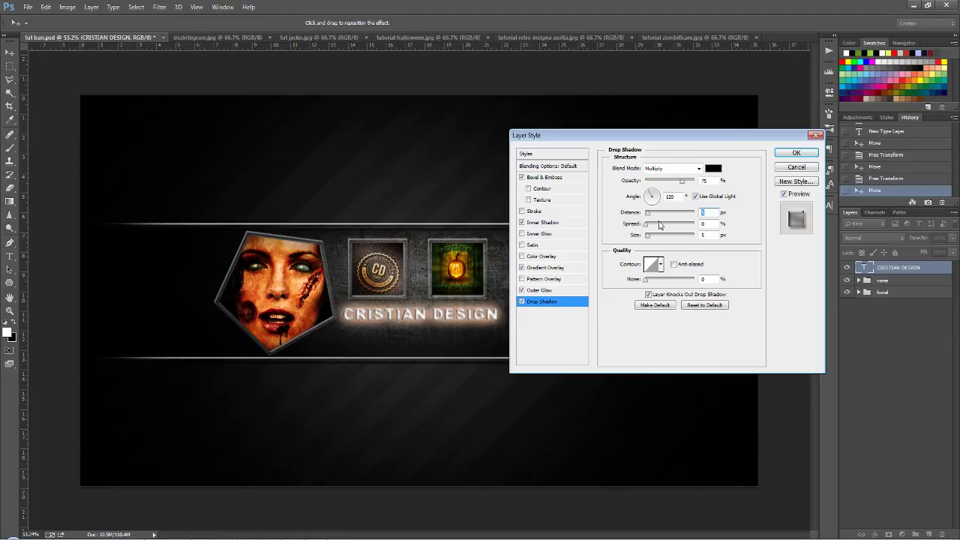
{"action": "type", "text": "2"}
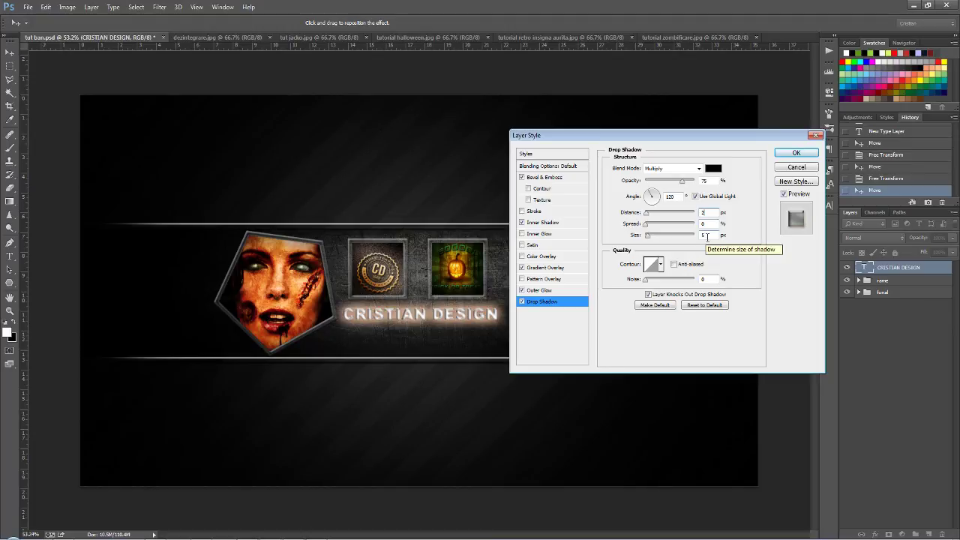
{"action": "left_click", "coordinate": [705, 237]}
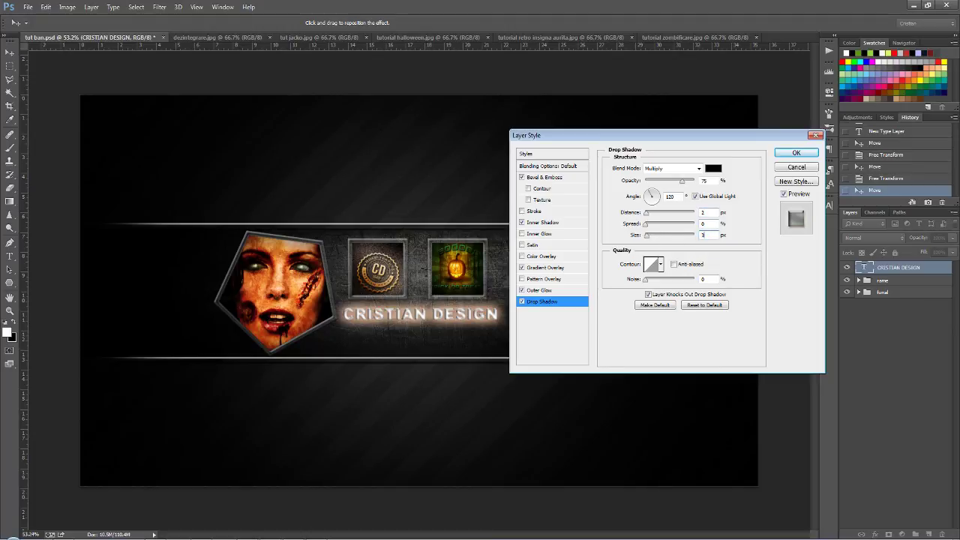
{"action": "type", "text": "3"}
{"action": "left_click_drag", "start_coordinate": [682, 181], "coordinate": [696, 183]}
{"action": "left_click", "coordinate": [695, 197]}
Accept the outer glow and drop shadow, then zoom in and out to inspect the CRISTIAN DESIGN title
{"action": "left_click", "coordinate": [795, 153]}
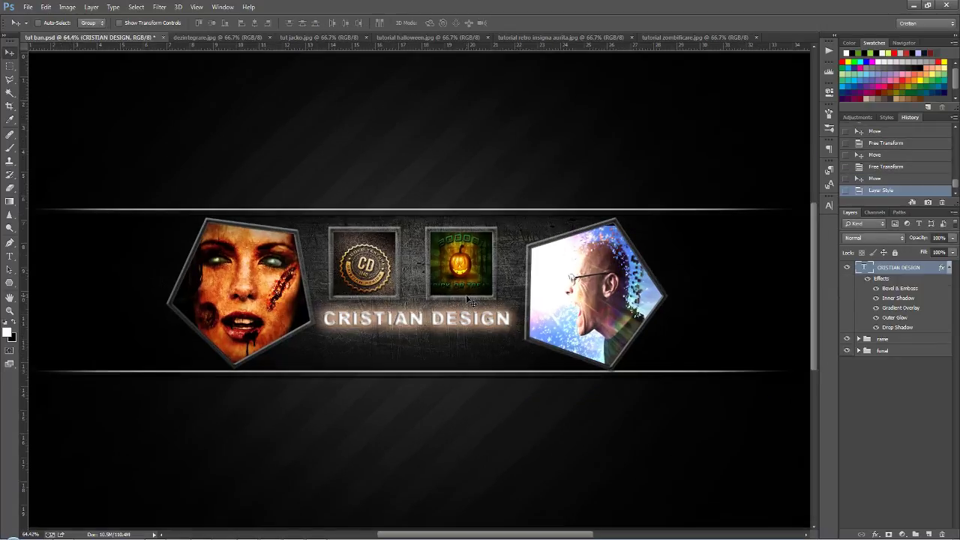
{"action": "scroll", "coordinate": [471, 300], "scroll_direction": "up", "scroll_amount": 3}
{"action": "scroll", "coordinate": [441, 296], "scroll_direction": "down", "scroll_amount": 2}
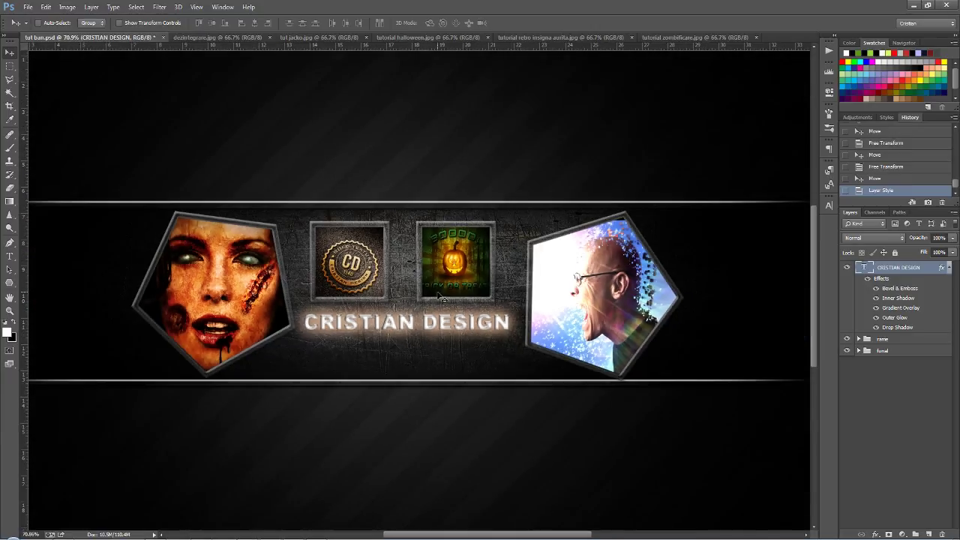
{"action": "scroll", "coordinate": [441, 297], "scroll_direction": "down", "scroll_amount": 1}
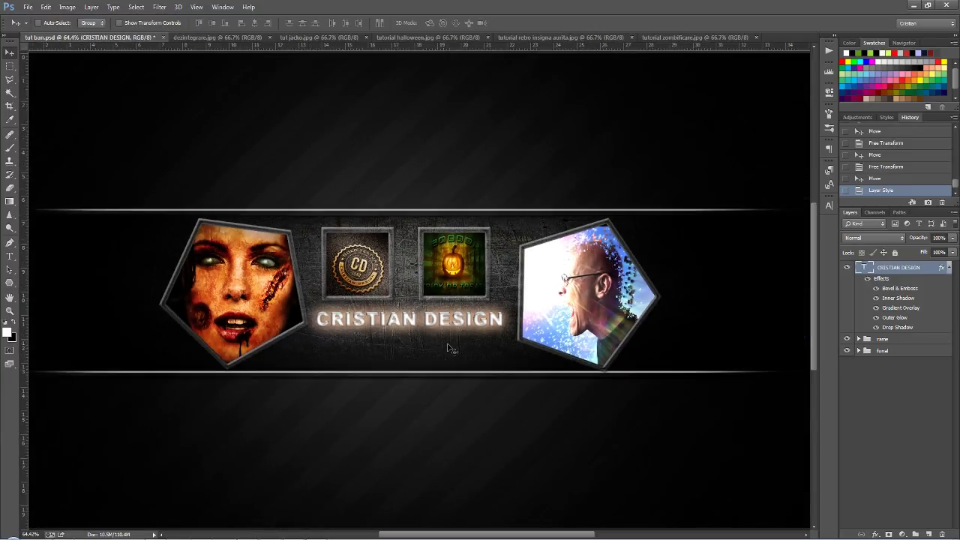
{"action": "scroll", "coordinate": [437, 321], "scroll_direction": "up", "scroll_amount": 1}
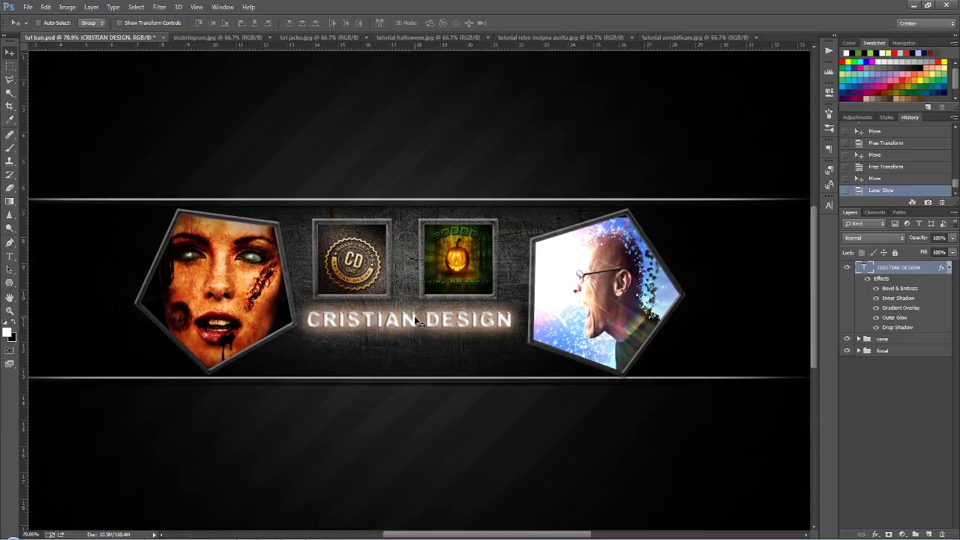
{"action": "scroll", "coordinate": [414, 316], "scroll_direction": "up", "scroll_amount": 2}
{"action": "scroll", "coordinate": [414, 316], "scroll_direction": "up", "scroll_amount": 3}
{"action": "scroll", "coordinate": [414, 316], "scroll_direction": "up", "scroll_amount": 2}
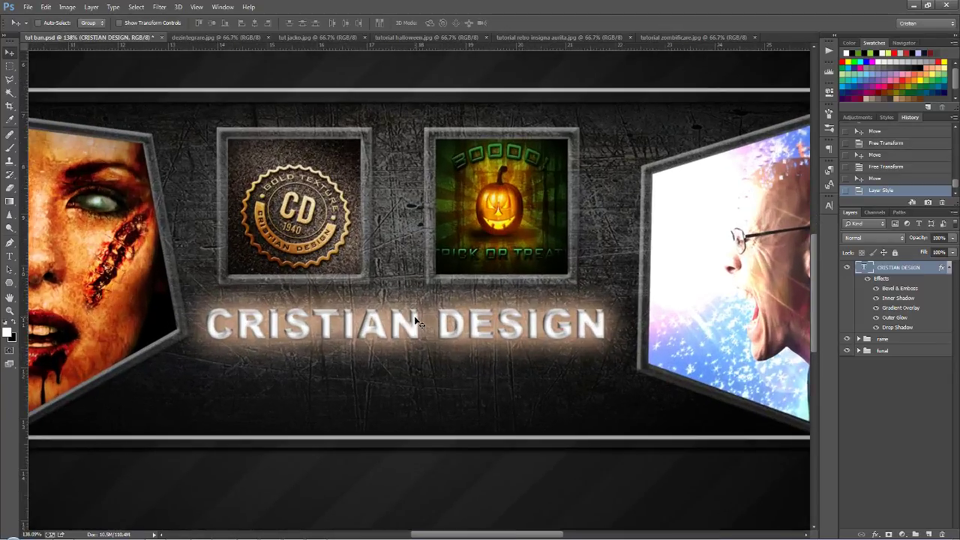
{"action": "scroll", "coordinate": [381, 319], "scroll_direction": "up", "scroll_amount": 2}
{"action": "scroll", "coordinate": [381, 319], "scroll_direction": "up", "scroll_amount": 1}
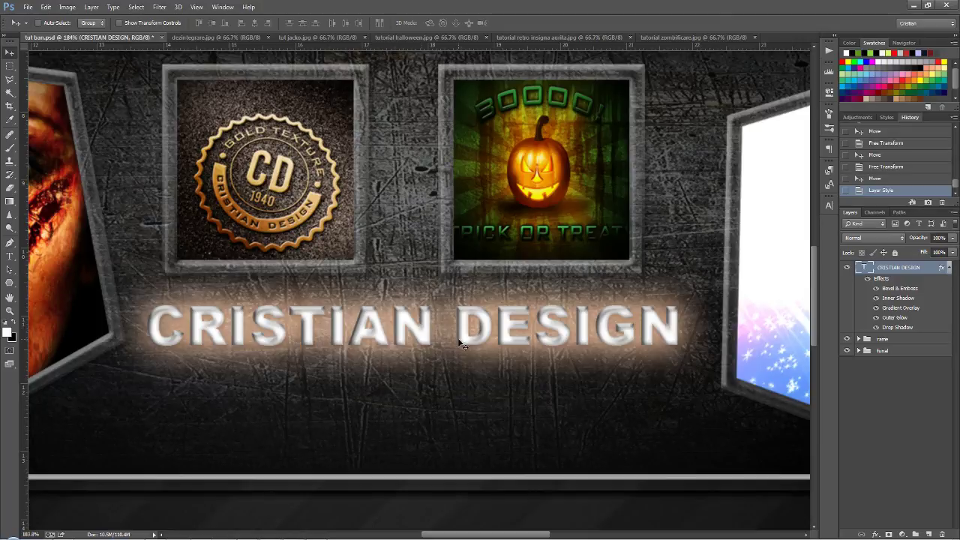
{"action": "scroll", "coordinate": [468, 340], "scroll_direction": "down", "scroll_amount": 1}
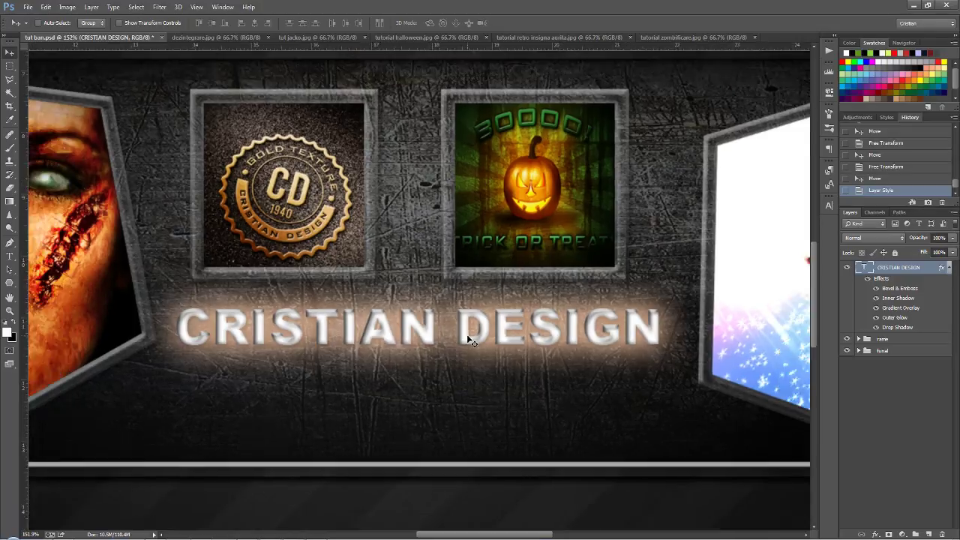
{"action": "scroll", "coordinate": [467, 340], "scroll_direction": "down", "scroll_amount": 1}
{"action": "scroll", "coordinate": [468, 339], "scroll_direction": "down", "scroll_amount": 4}
{"action": "scroll", "coordinate": [467, 340], "scroll_direction": "down", "scroll_amount": 2}
{"action": "scroll", "coordinate": [467, 340], "scroll_direction": "down", "scroll_amount": 1}
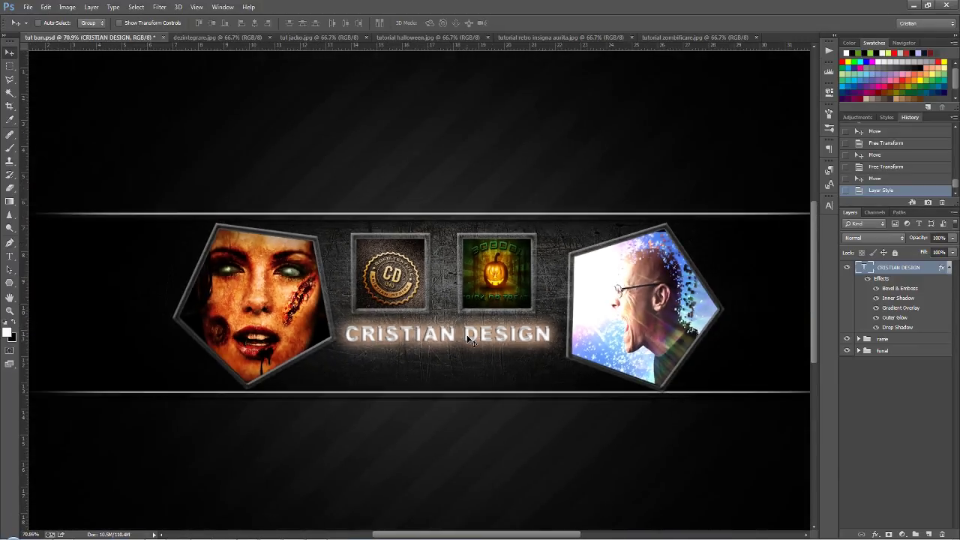
{"action": "scroll", "coordinate": [467, 339], "scroll_direction": "down", "scroll_amount": 1}
{"action": "scroll", "coordinate": [525, 338], "scroll_direction": "down", "scroll_amount": 1}
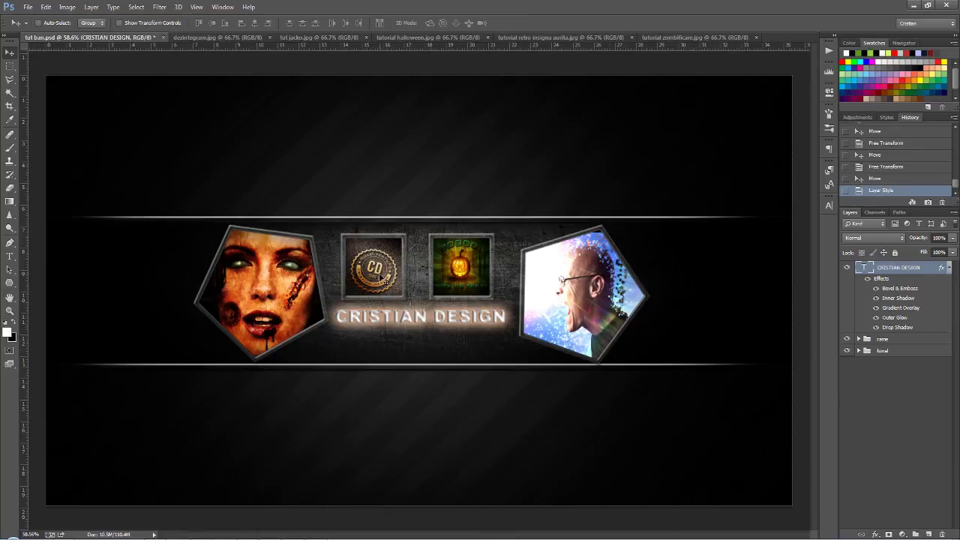
Type the line 'TUTORIALE DE CALITATE' beneath the title with the Type tool, correcting typos
{"action": "left_click", "coordinate": [11, 255]}
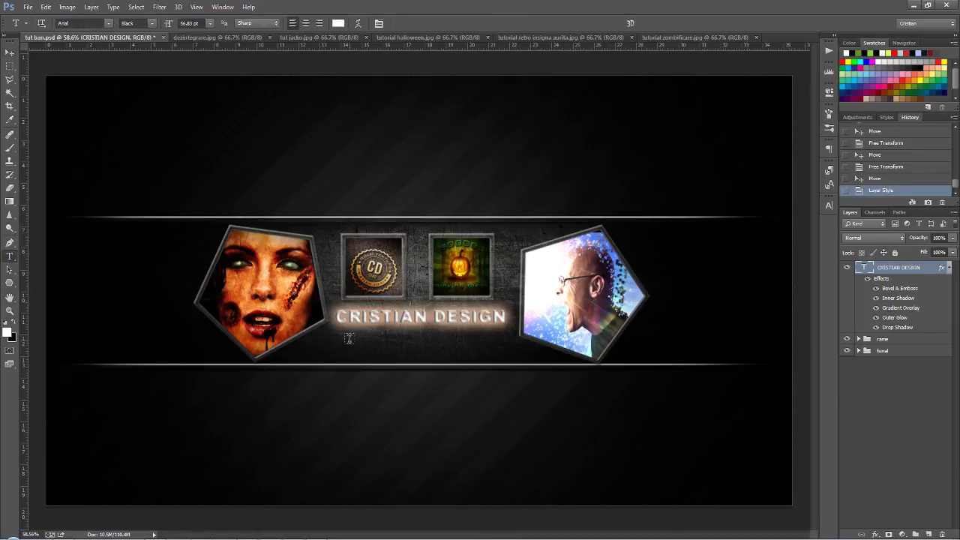
{"action": "left_click", "coordinate": [328, 347]}
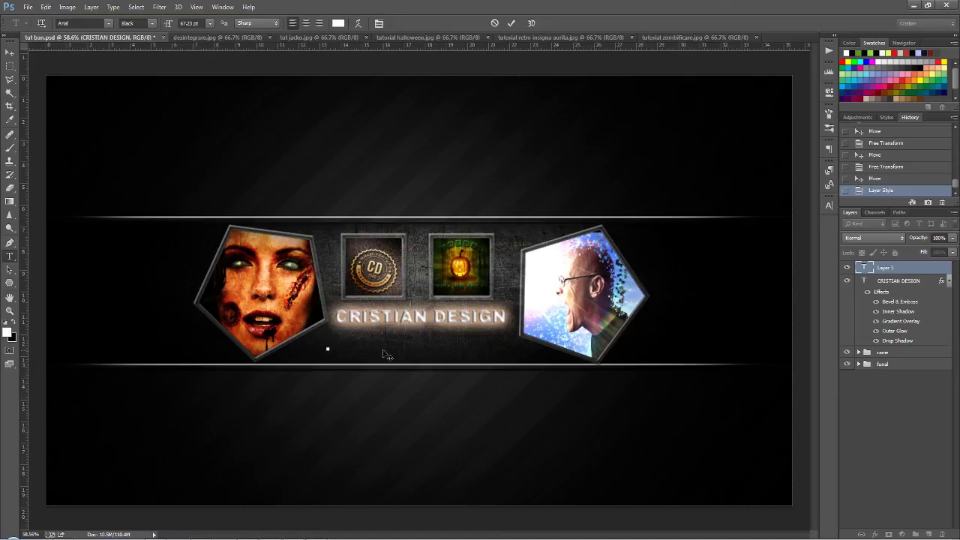
{"action": "type", "text": "T"}
{"action": "key", "text": "BackSpace"}
{"action": "type", "text": "t"}
{"action": "type", "text": "TU"}
{"action": "type", "text": "TPRIALE"}
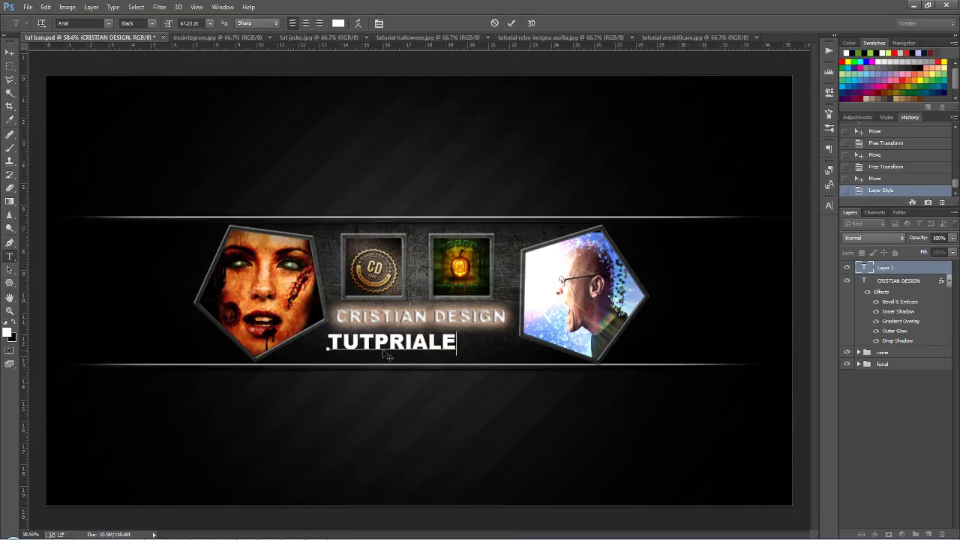
{"action": "key", "text": "BackSpace"}
{"action": "key", "text": "BackSpace"}
{"action": "key", "text": "BackSpace"}
{"action": "key", "text": "BackSpace"}
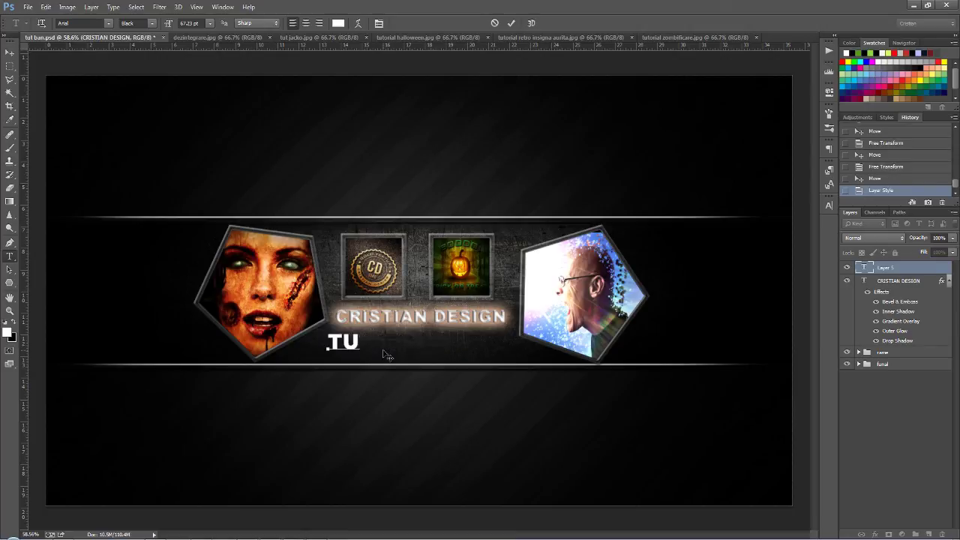
{"action": "type", "text": "TORIA"}
{"action": "type", "text": "LE DE CALITATE"}
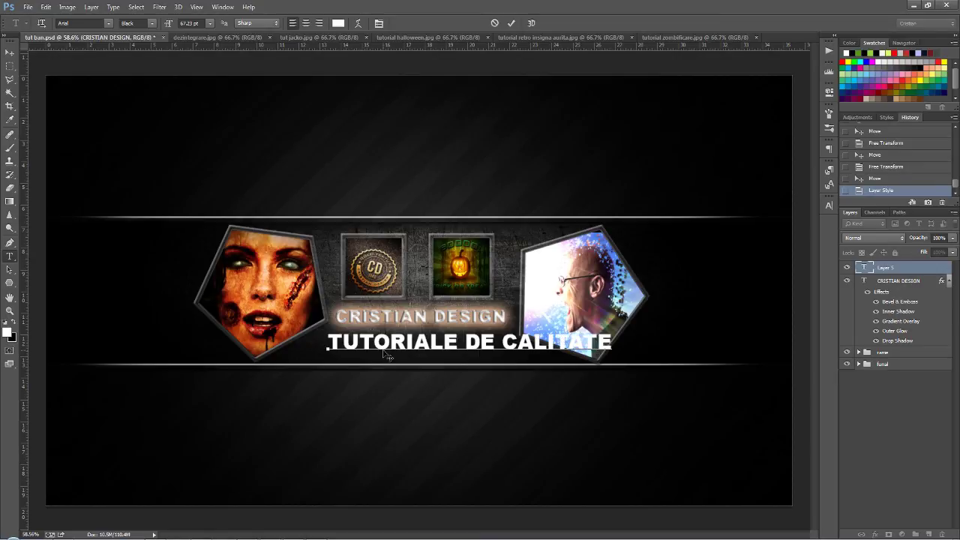
{"action": "left_click", "coordinate": [10, 54]}
Scale the TUTORIALE DE CALITATE text down to about 57% and centre it under CRISTIAN DESIGN
{"action": "left_click_drag", "start_coordinate": [440, 345], "coordinate": [398, 344]}
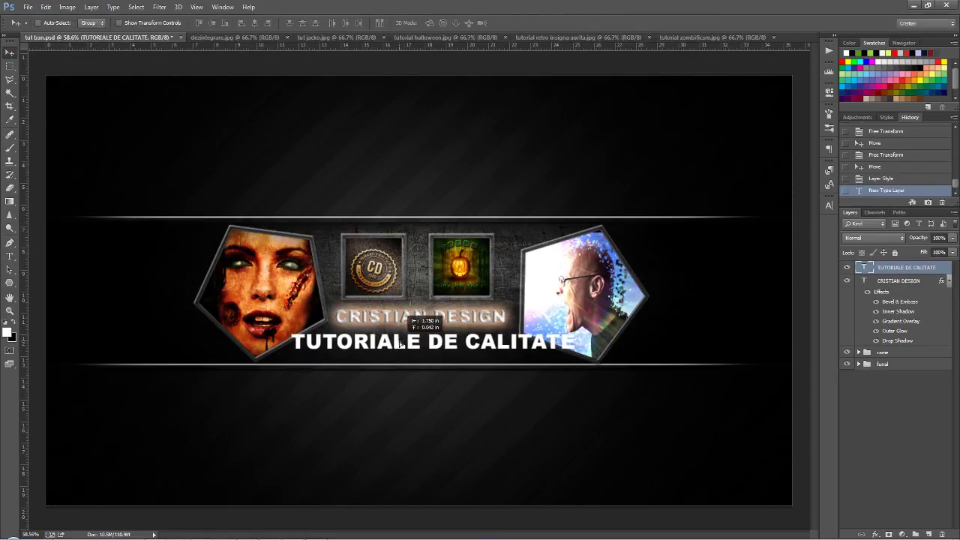
{"action": "key", "text": "ctrl+t"}
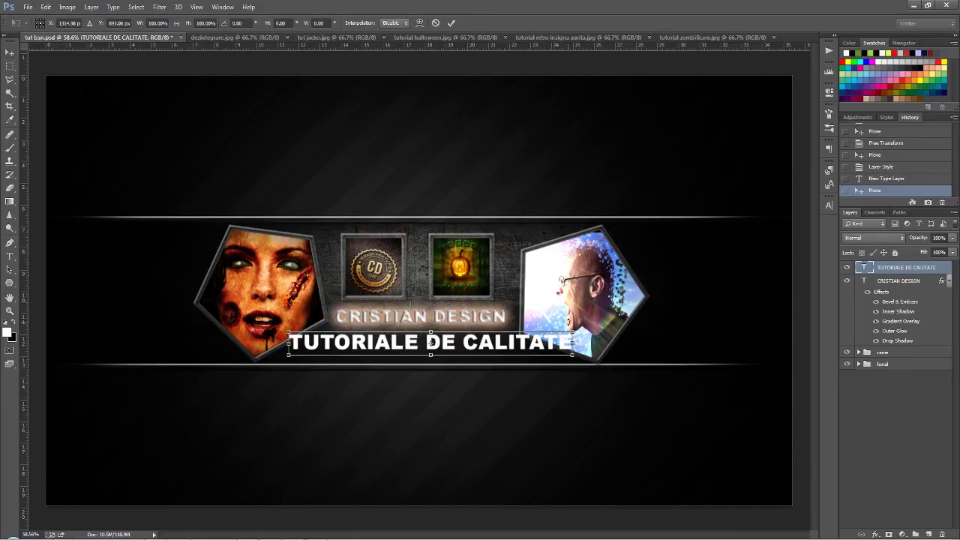
{"action": "mouse_move", "coordinate": [570, 333]}
{"action": "left_mouse_down"}
{"action": "mouse_move", "coordinate": [450, 344]}
{"action": "mouse_move", "coordinate": [462, 350]}
{"action": "left_mouse_up"}
{"action": "key", "text": "Return"}
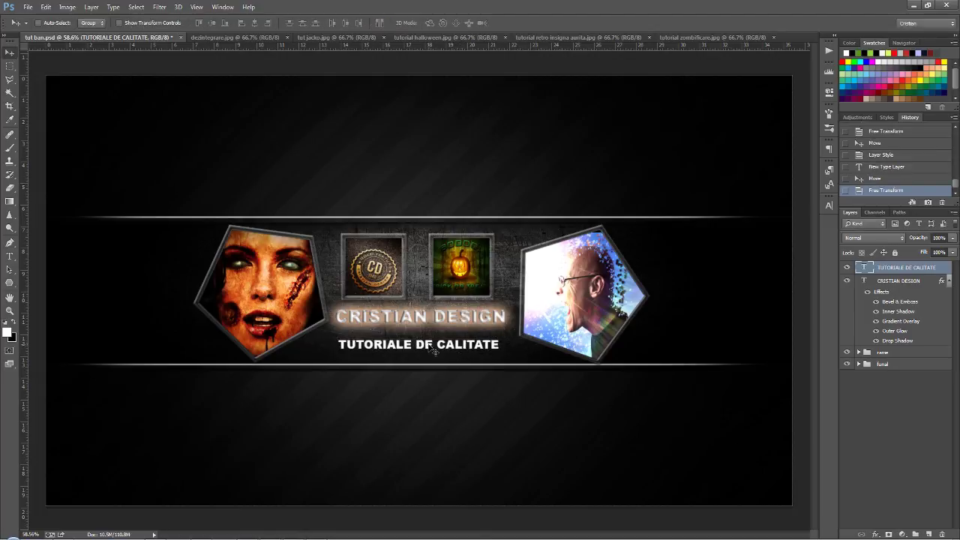
{"action": "left_click_drag", "start_coordinate": [429, 348], "coordinate": [426, 346]}
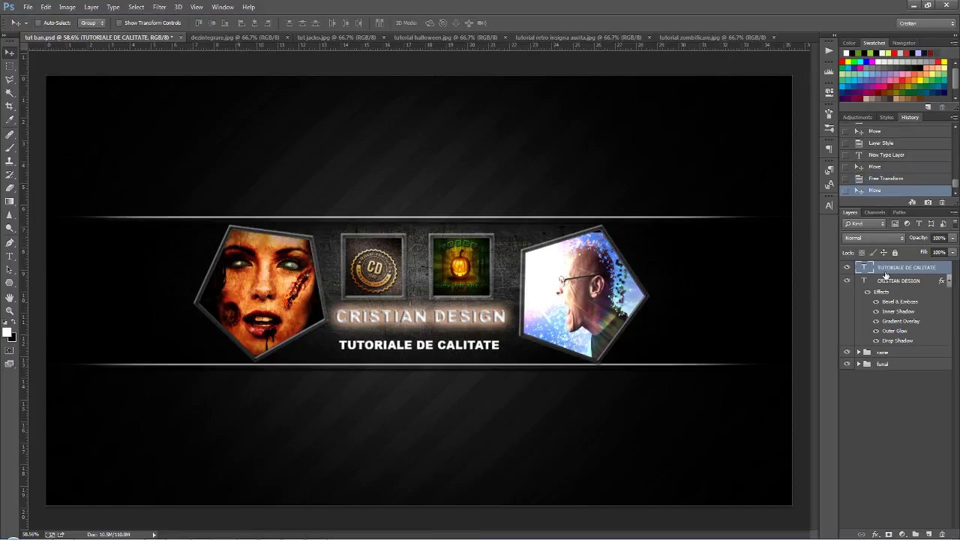
Open the subtitle's Layer Style and try a black Satin effect, then turn it off
{"action": "right_click", "coordinate": [872, 269]}
{"action": "left_click", "coordinate": [788, 84]}
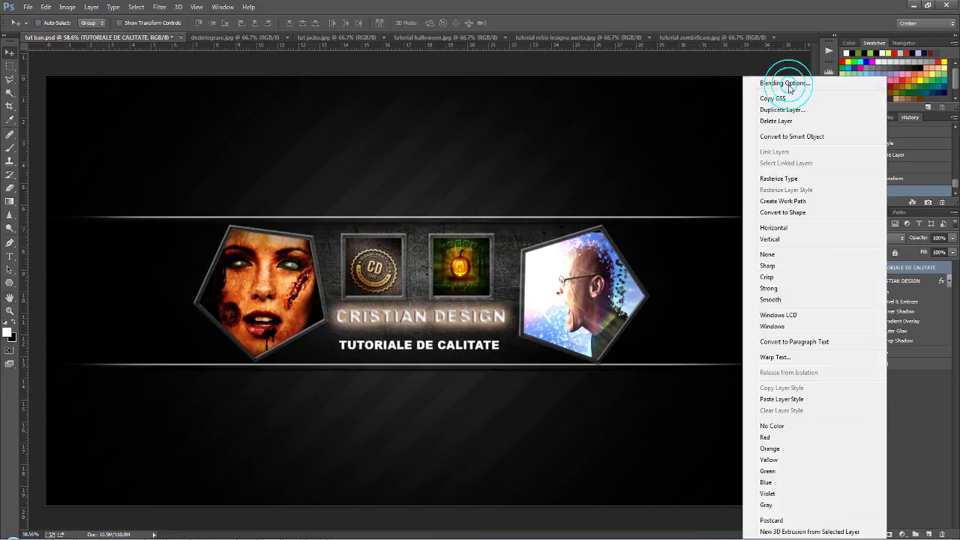
{"action": "left_click", "coordinate": [532, 245]}
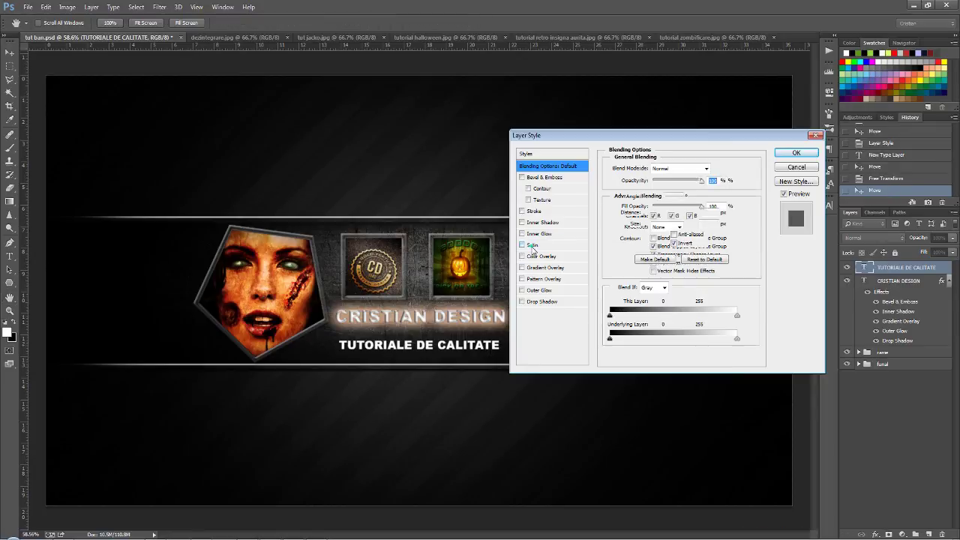
{"action": "left_click", "coordinate": [713, 169]}
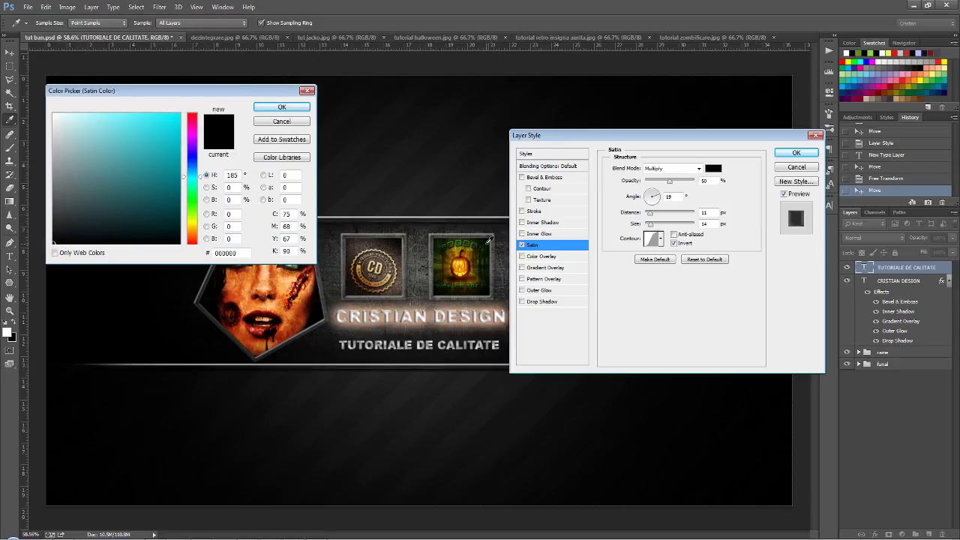
{"action": "left_click", "coordinate": [276, 122]}
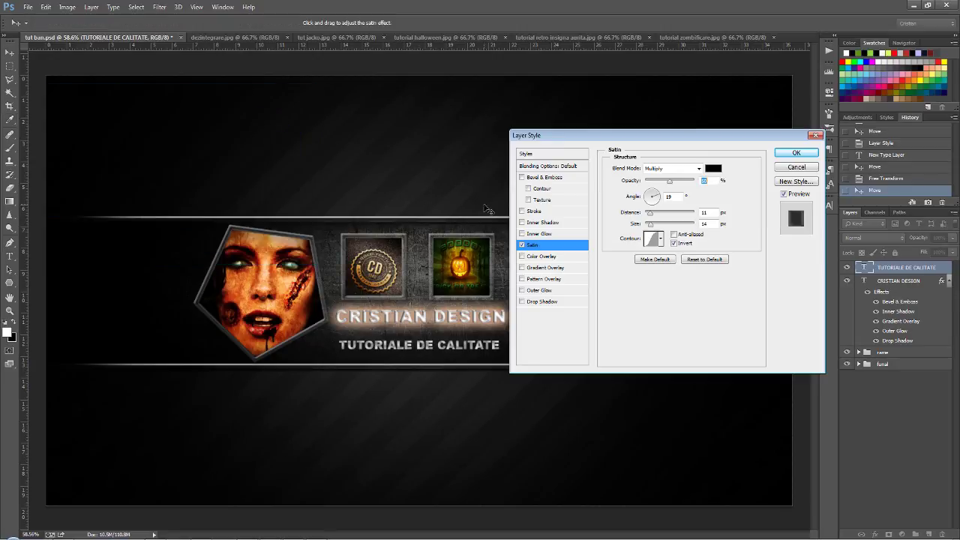
{"action": "left_click", "coordinate": [522, 245]}
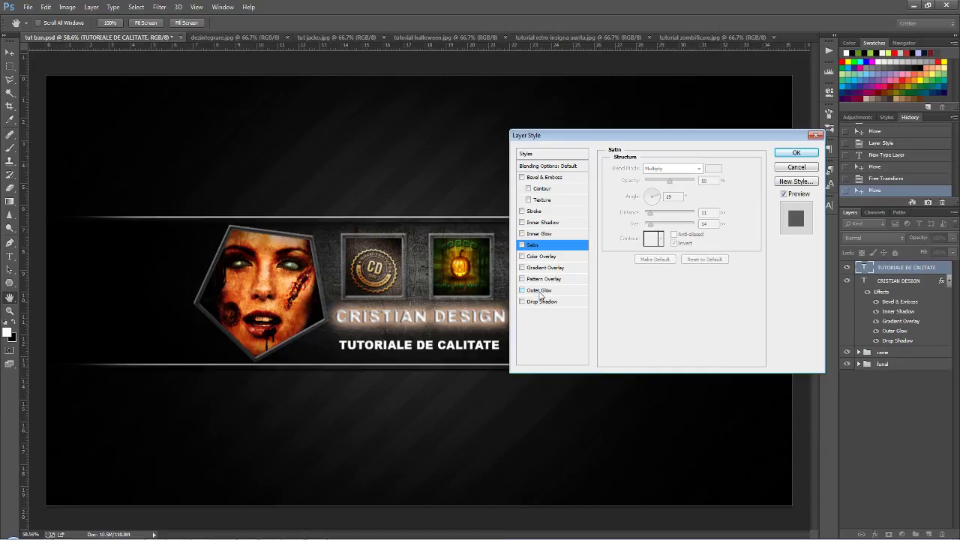
Add a black Color Overlay to the subtitle
{"action": "left_click", "coordinate": [545, 257]}
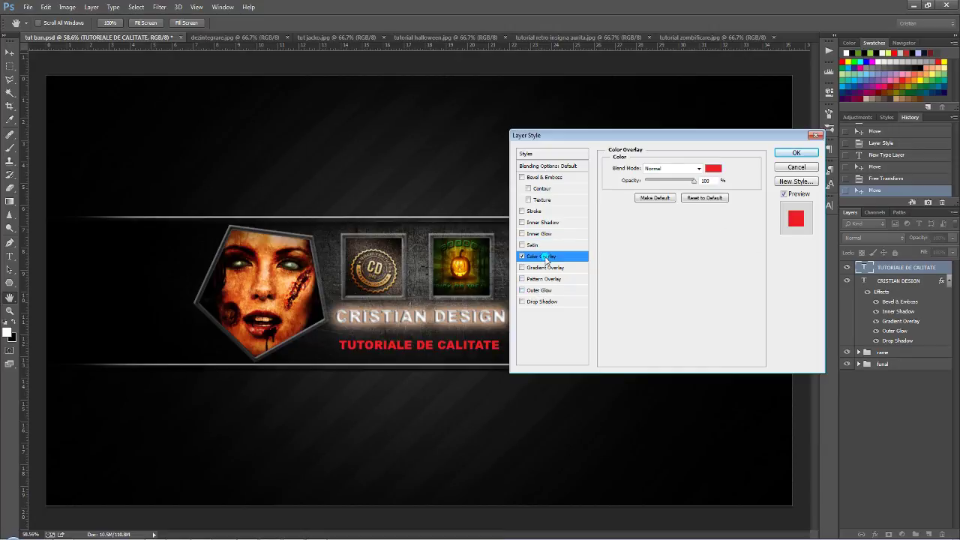
{"action": "left_click", "coordinate": [713, 168]}
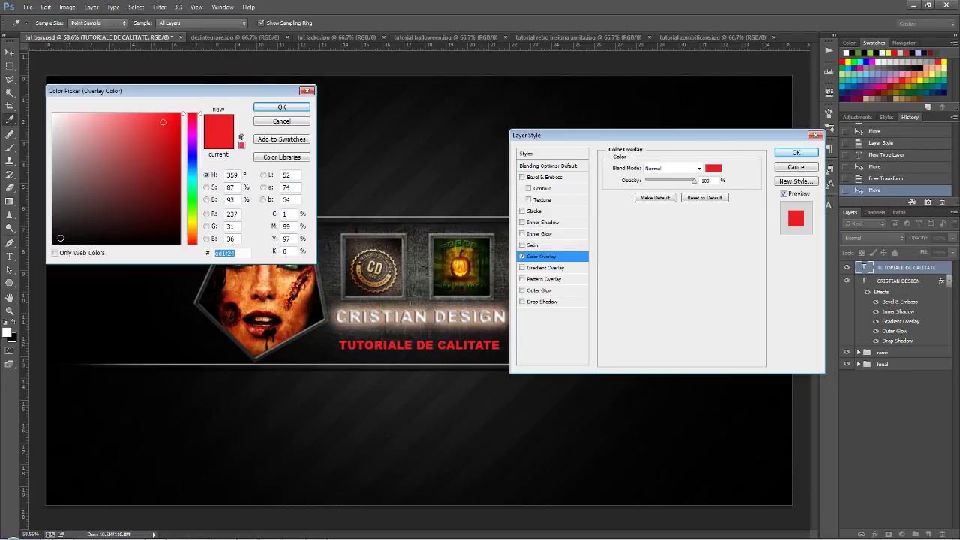
{"action": "left_click", "coordinate": [60, 237]}
{"action": "left_click", "coordinate": [282, 107]}
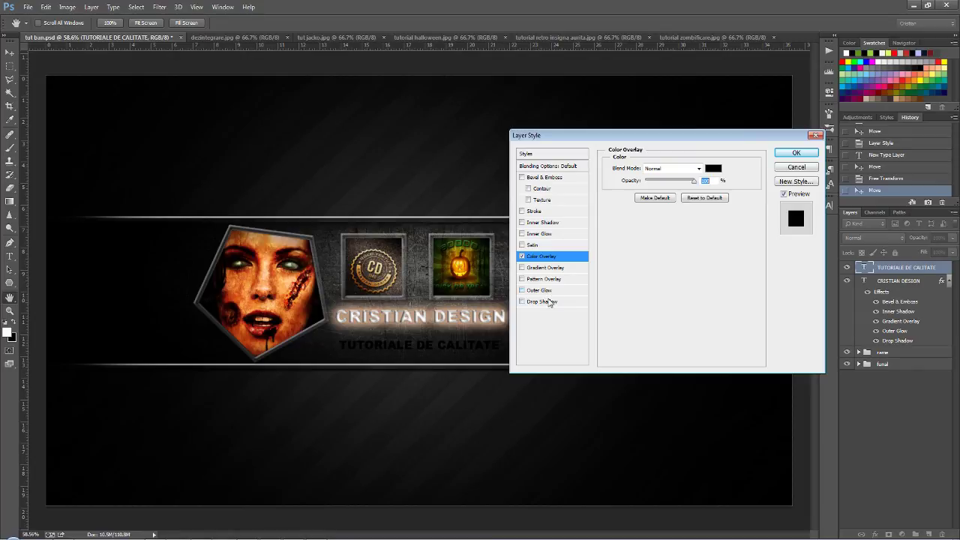
Add a light tan #e1b570 stroke to the subtitle and apply the styles
{"action": "left_click", "coordinate": [533, 212]}
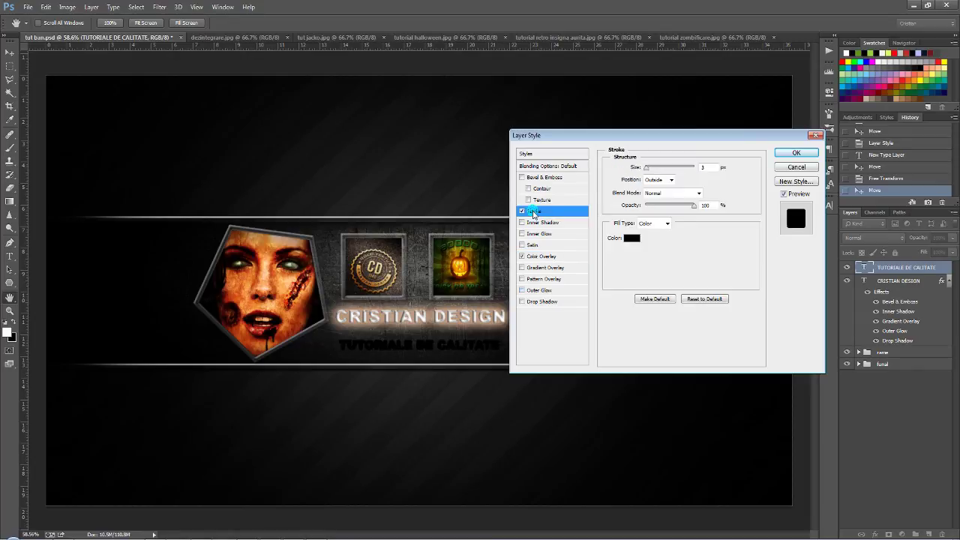
{"action": "left_click", "coordinate": [632, 238]}
{"action": "left_click_drag", "start_coordinate": [184, 188], "coordinate": [195, 235]}
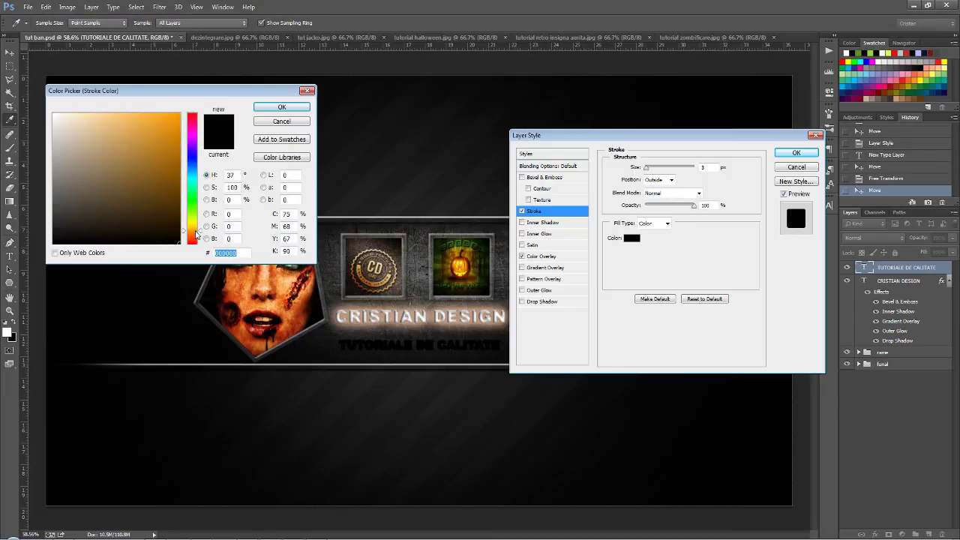
{"action": "left_click", "coordinate": [116, 128]}
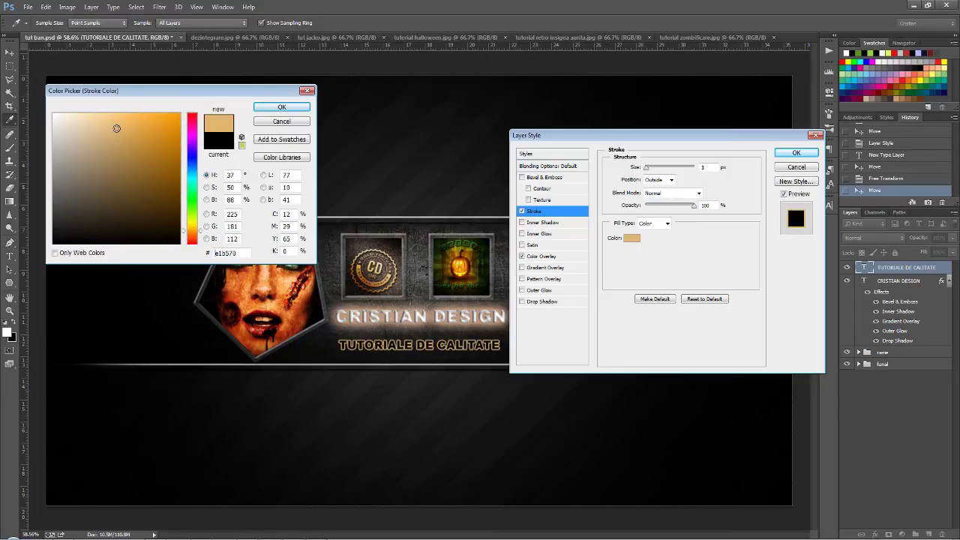
{"action": "left_click", "coordinate": [260, 110]}
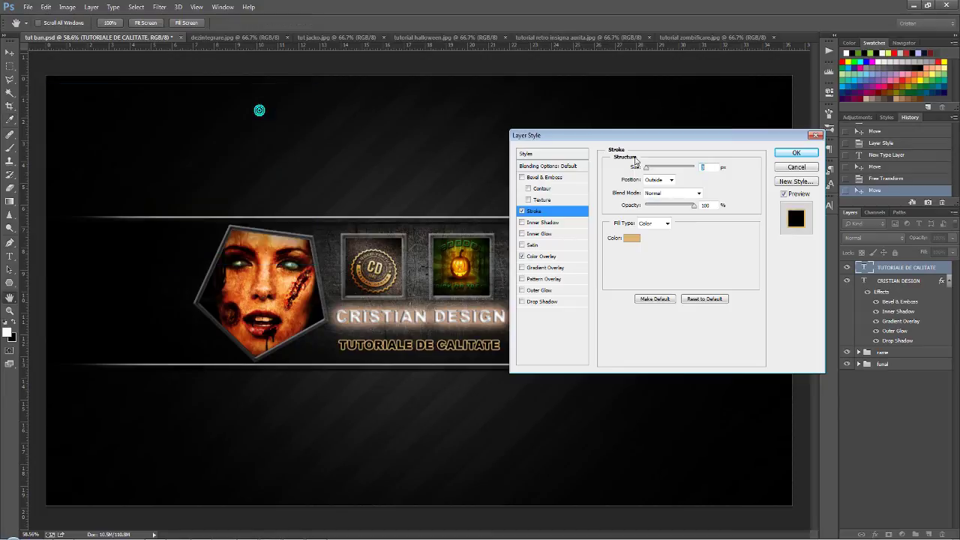
{"action": "left_click", "coordinate": [795, 153]}
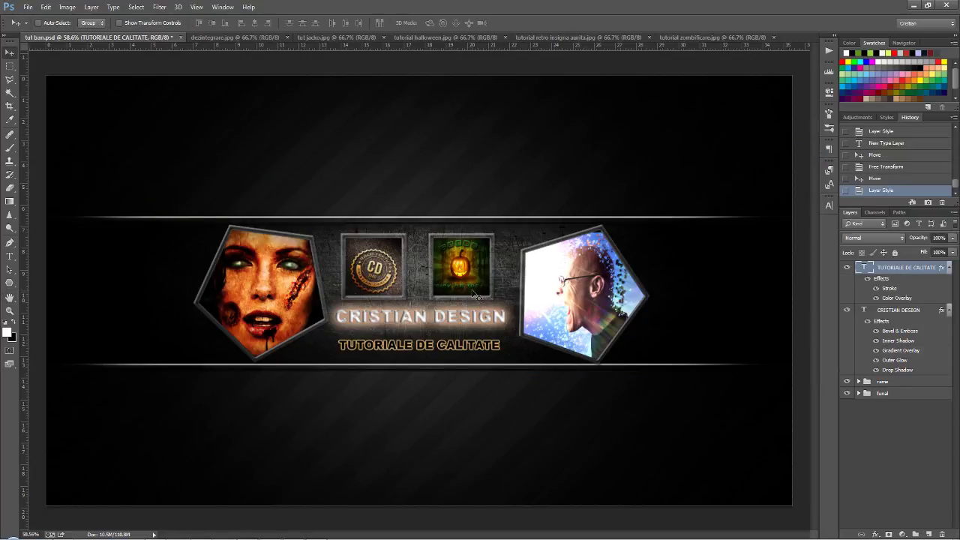
Nudge the subtitle up and group both title text layers into a group named 'text'
{"action": "left_click_drag", "start_coordinate": [436, 346], "coordinate": [437, 343]}
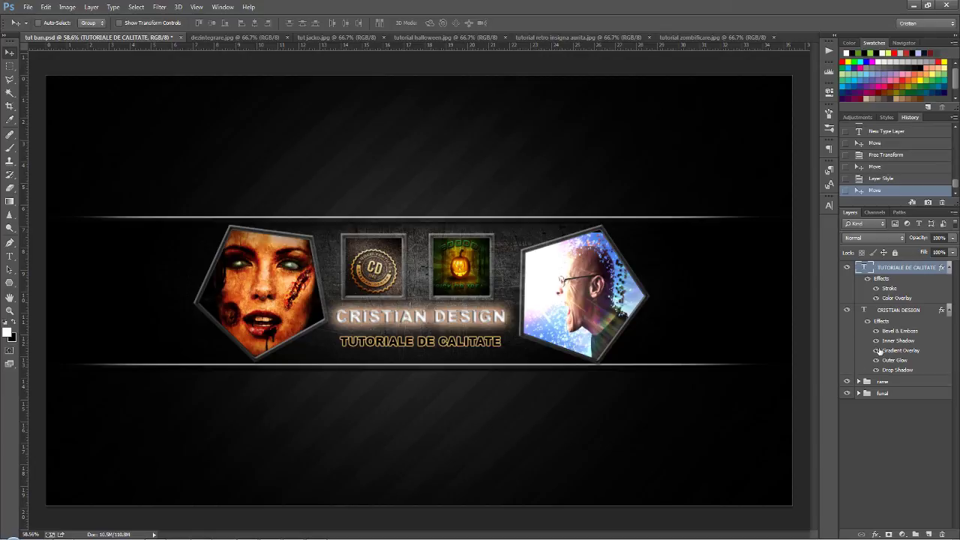
{"action": "left_click", "coordinate": [900, 311], "text": "ctrl"}
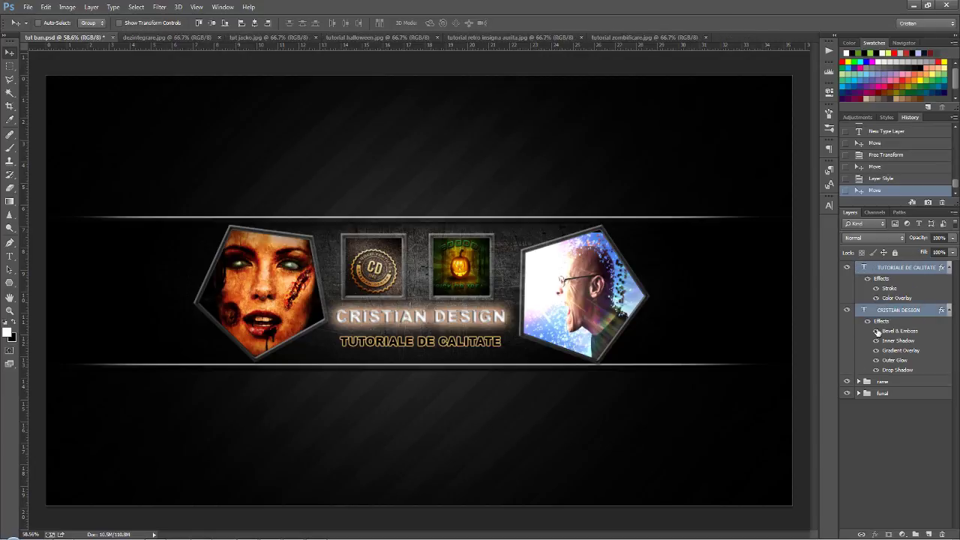
{"action": "key", "text": "ctrl+g"}
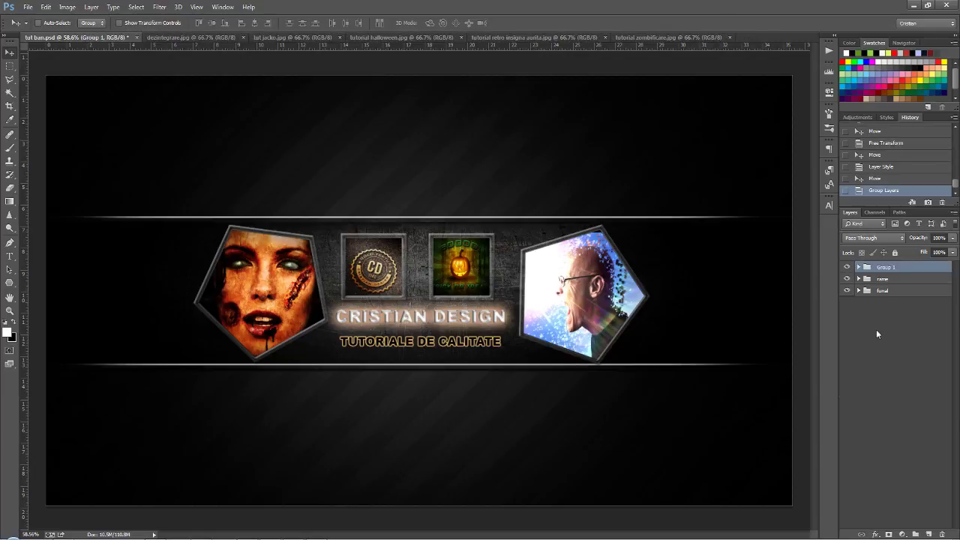
{"action": "double_click", "coordinate": [885, 267]}
{"action": "type", "text": "text"}
{"action": "left_click", "coordinate": [876, 402]}
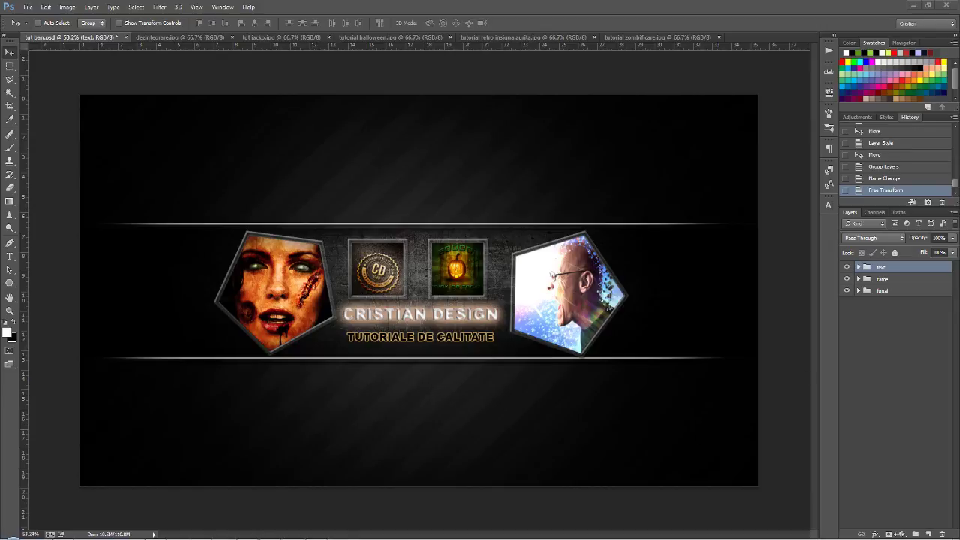
Add a top Brightness/Contrast layer with brightness raised to about 26
{"action": "left_click", "coordinate": [903, 534]}
{"action": "left_click", "coordinate": [894, 350]}
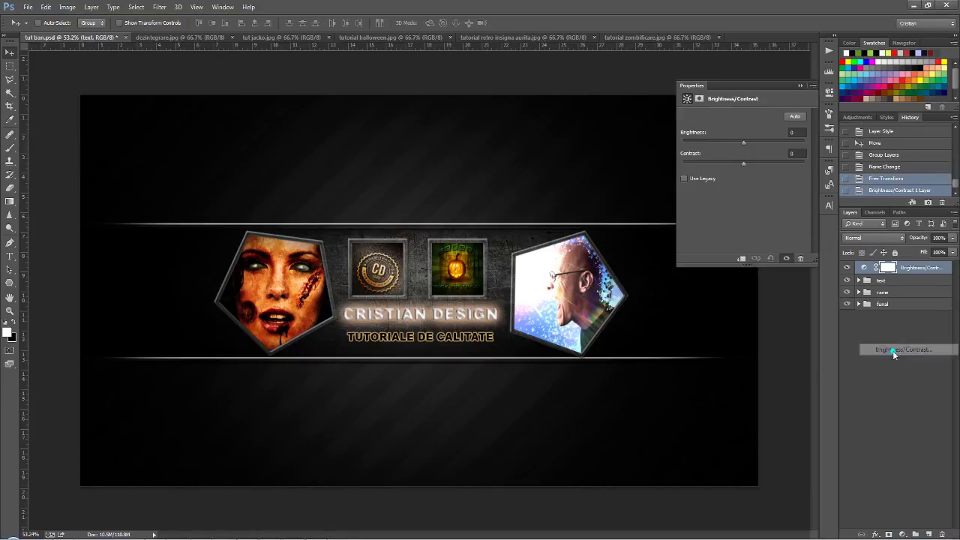
{"action": "left_click_drag", "start_coordinate": [743, 142], "coordinate": [750, 141]}
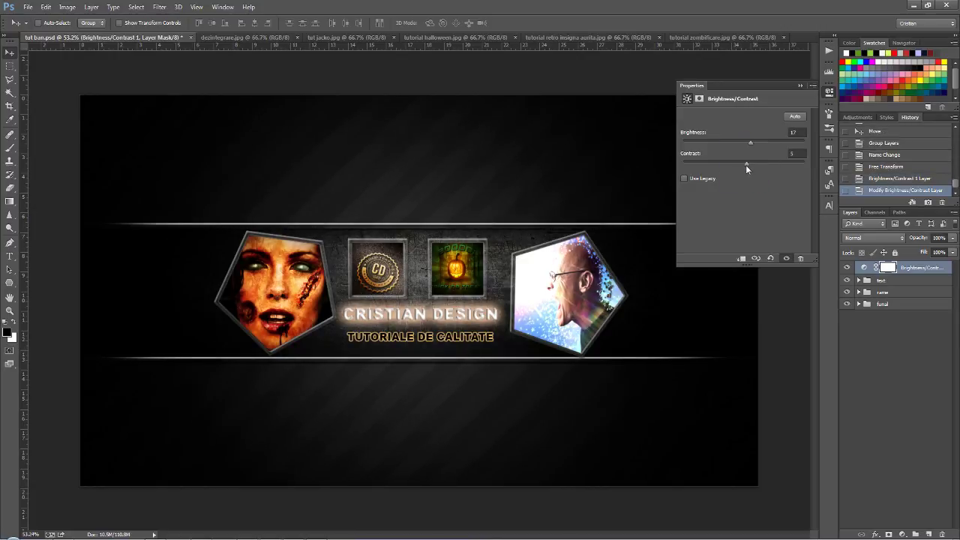
{"action": "left_click_drag", "start_coordinate": [754, 146], "coordinate": [753, 142]}
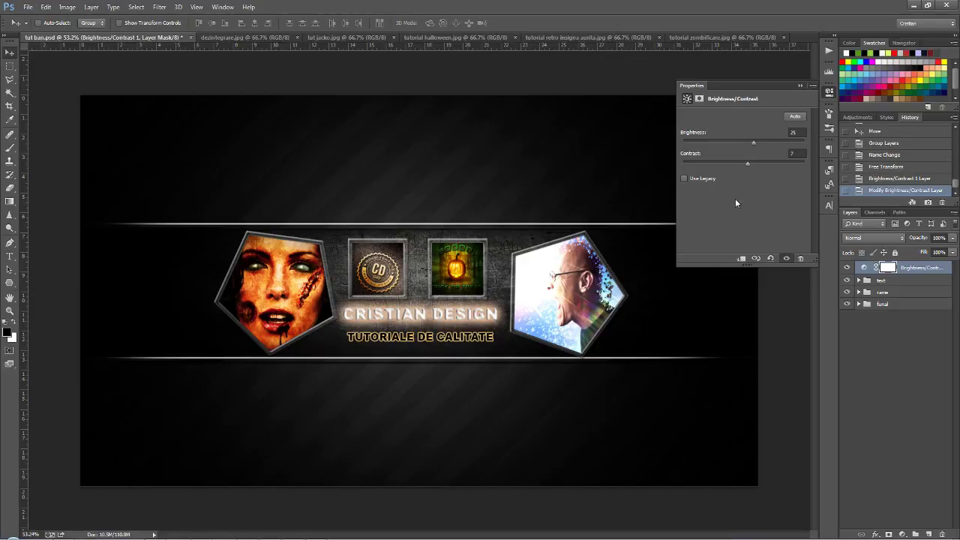
{"action": "left_click", "coordinate": [801, 85]}
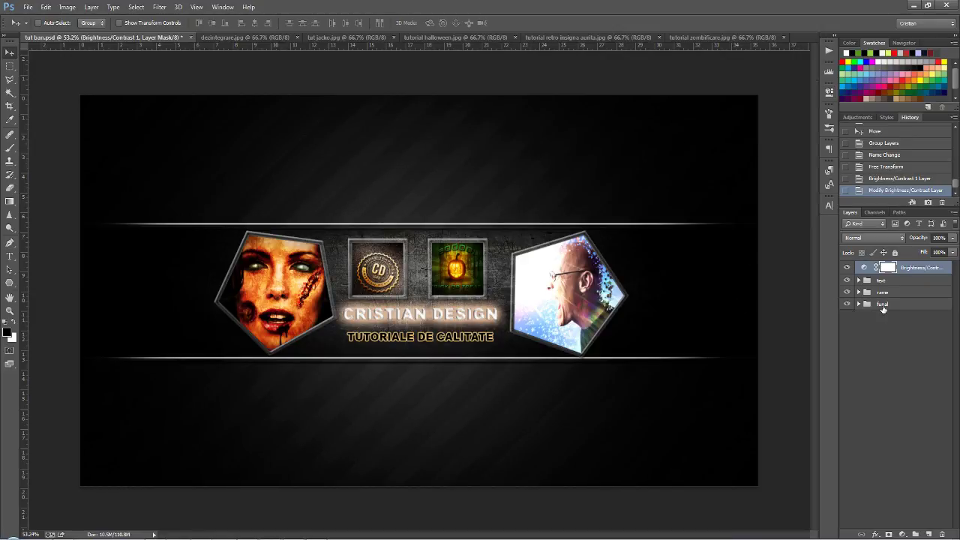
{"action": "left_click", "coordinate": [883, 306]}
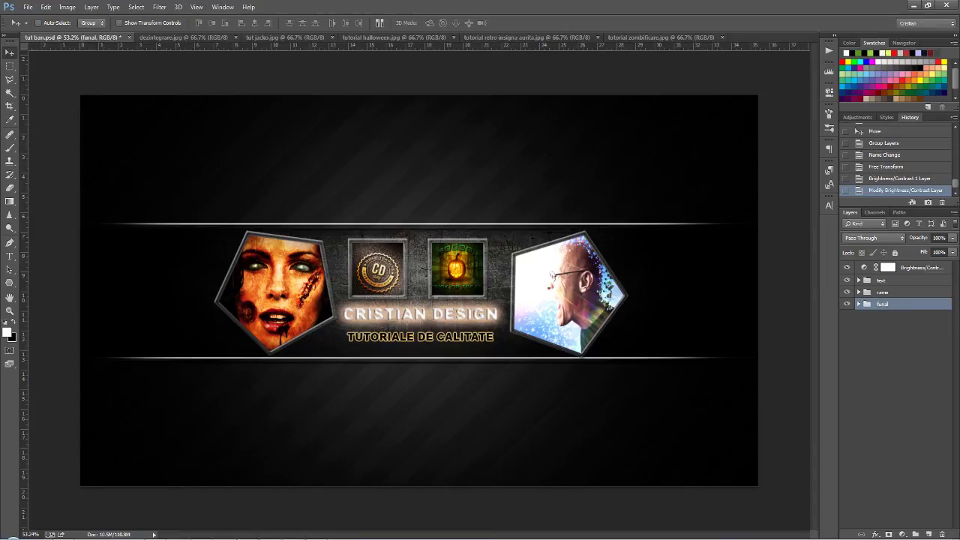
Add a Color Balance layer above fundal with midtones at −3, −23, +15
{"action": "left_click", "coordinate": [903, 534]}
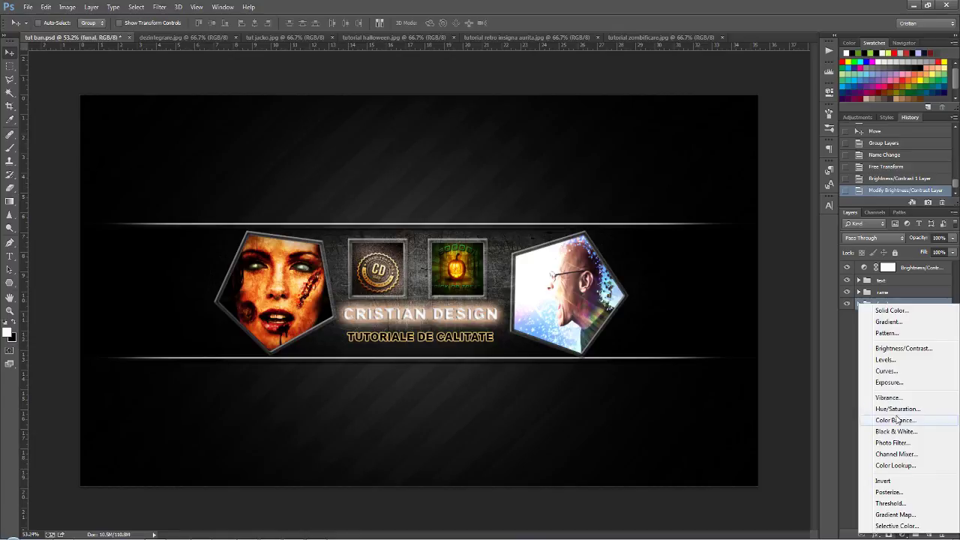
{"action": "left_click", "coordinate": [894, 420]}
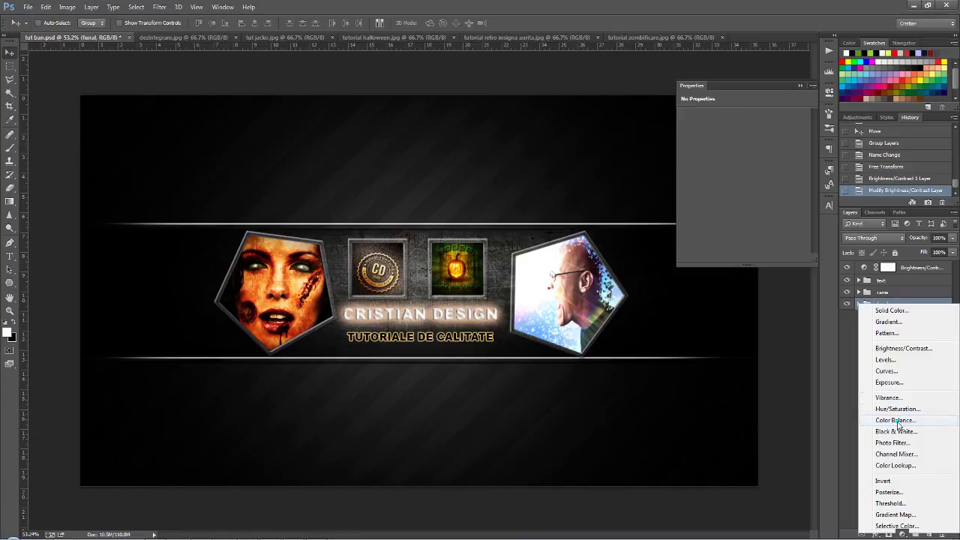
{"action": "mouse_move", "coordinate": [735, 177]}
{"action": "left_mouse_down"}
{"action": "mouse_move", "coordinate": [719, 159]}
{"action": "mouse_move", "coordinate": [738, 140]}
{"action": "mouse_move", "coordinate": [719, 132]}
{"action": "left_mouse_up"}
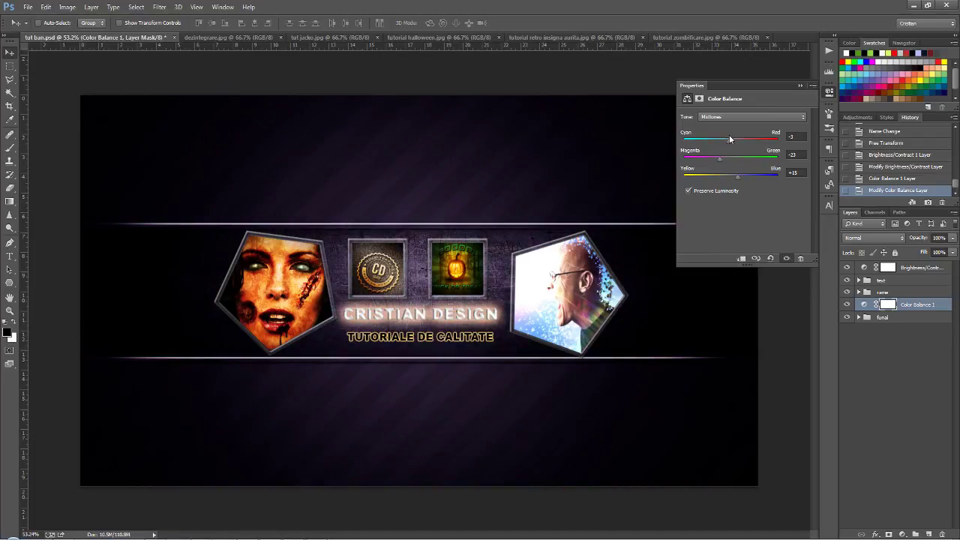
{"action": "left_click", "coordinate": [801, 86]}
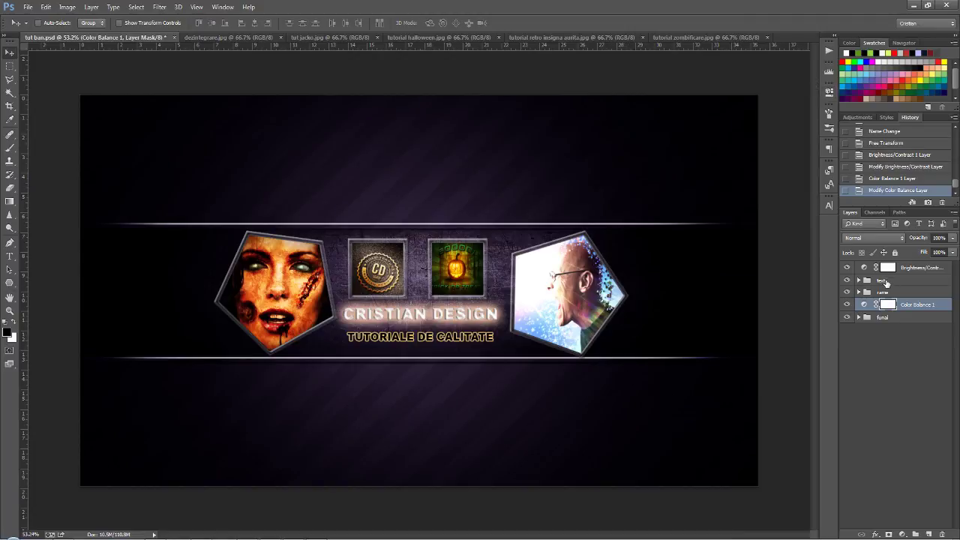
{"action": "left_click", "coordinate": [910, 268]}
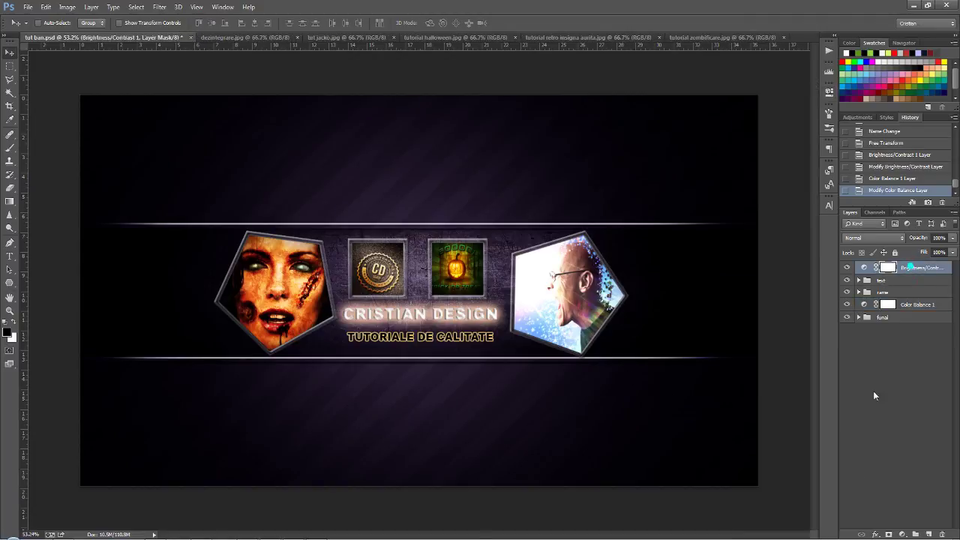
Add a Curves layer with a darkened low point and brightened high point forming an S-curve
{"action": "left_click", "coordinate": [903, 534]}
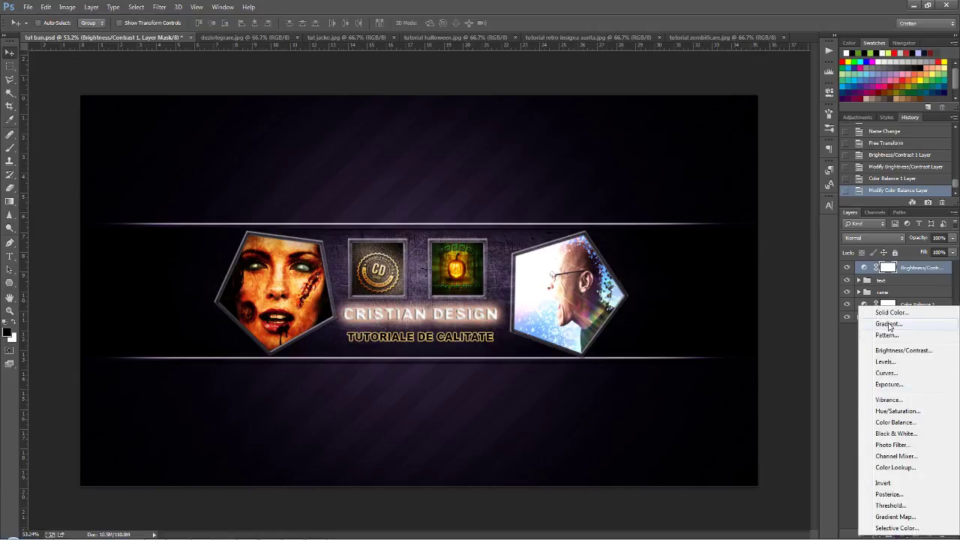
{"action": "left_click", "coordinate": [888, 373]}
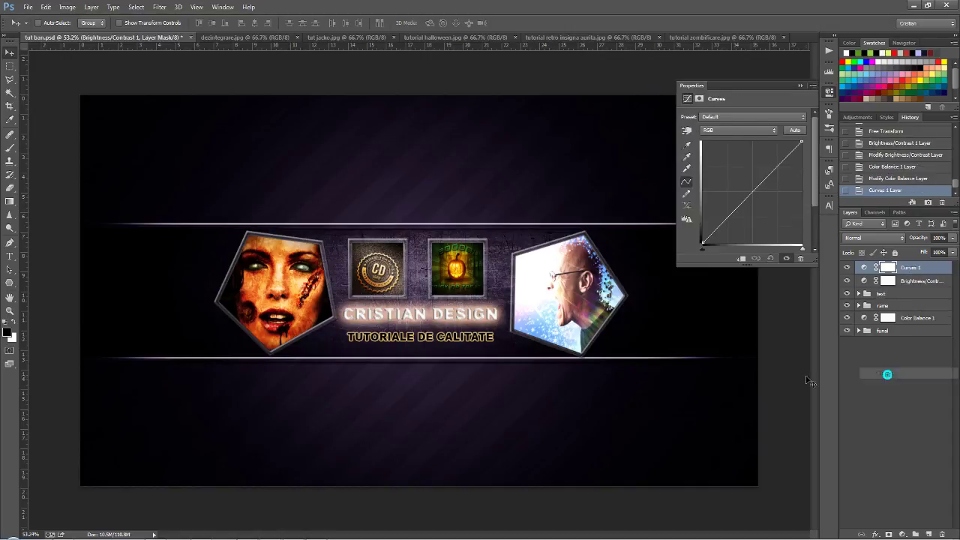
{"action": "left_click", "coordinate": [724, 222]}
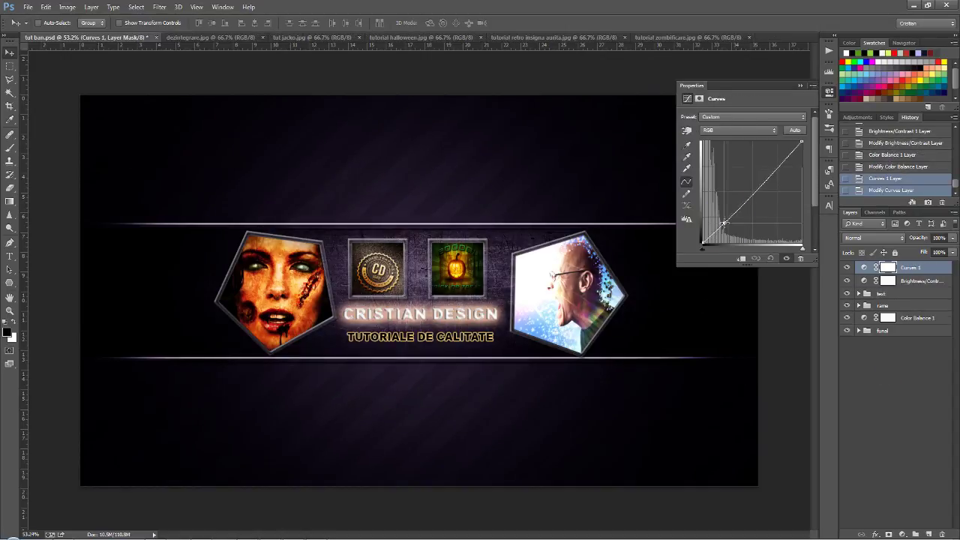
{"action": "left_click", "coordinate": [784, 156]}
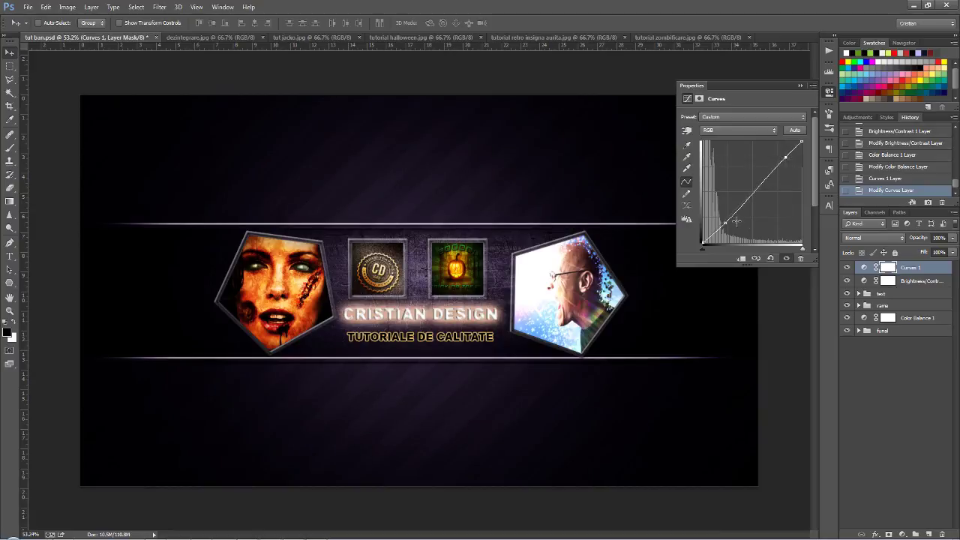
{"action": "left_click_drag", "start_coordinate": [725, 223], "coordinate": [726, 225]}
{"action": "left_click_drag", "start_coordinate": [786, 156], "coordinate": [783, 152]}
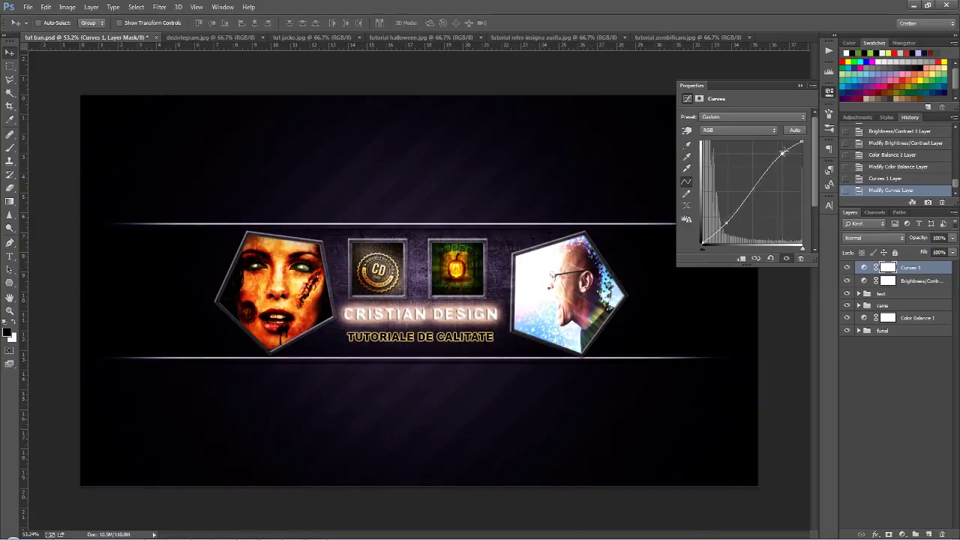
{"action": "left_click", "coordinate": [800, 85]}
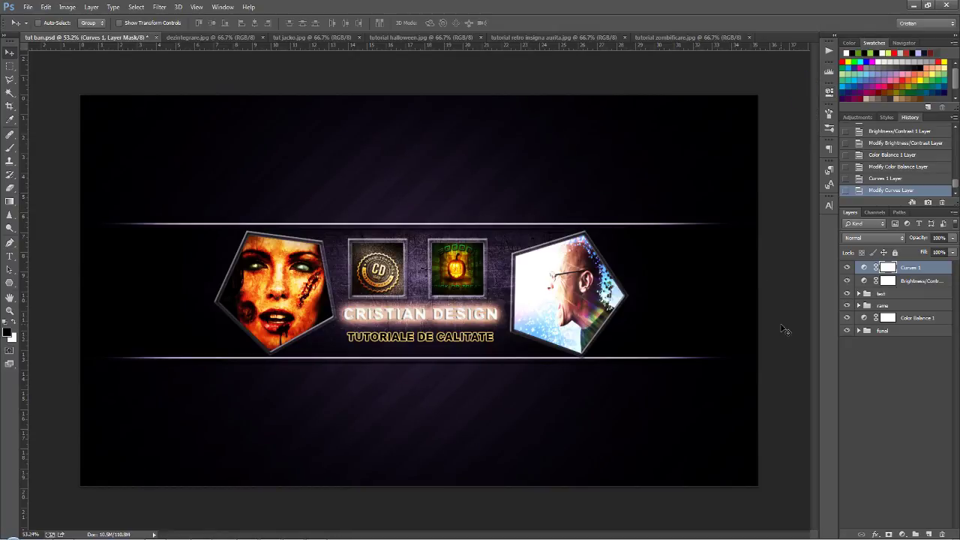